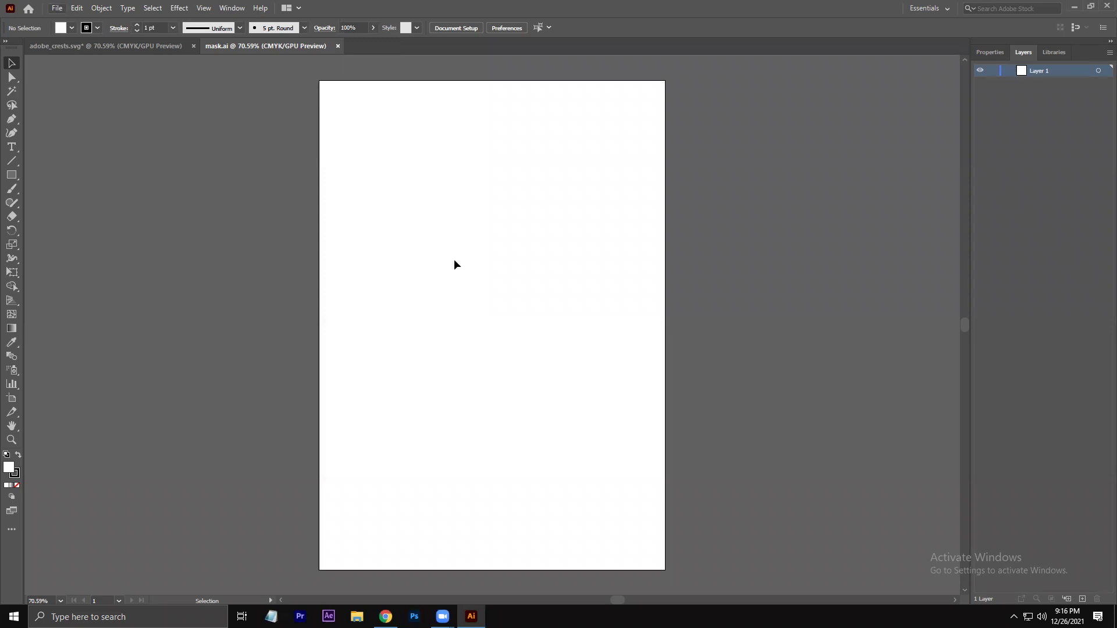
Step: Set the user interface brightness to the darkest option in the preferences
key("a")
key("ctrl+k")
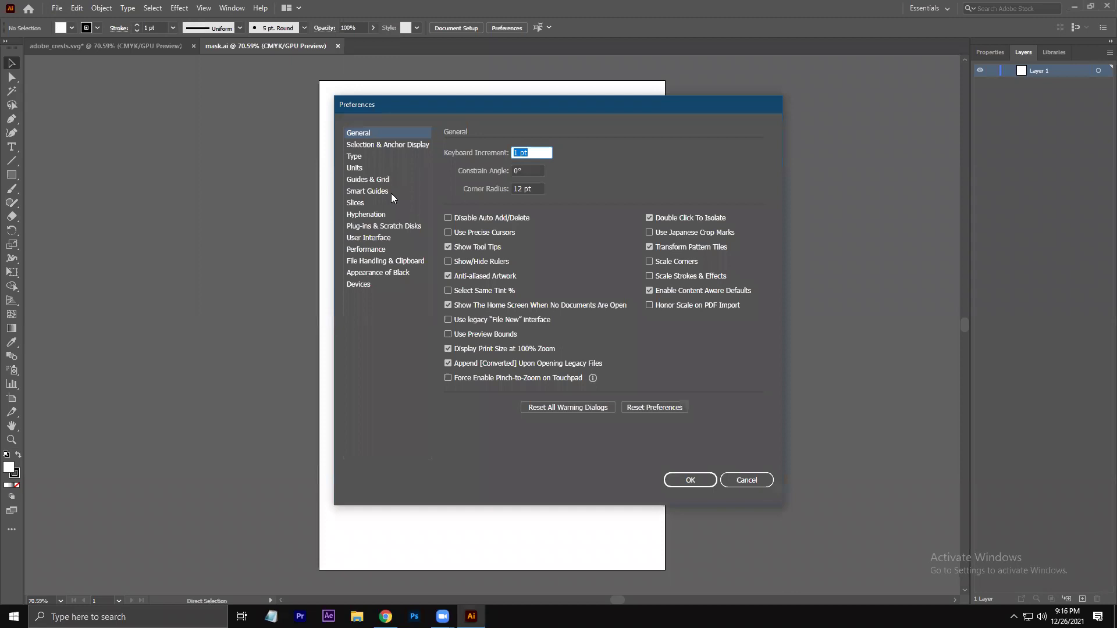
left_click(368, 237)
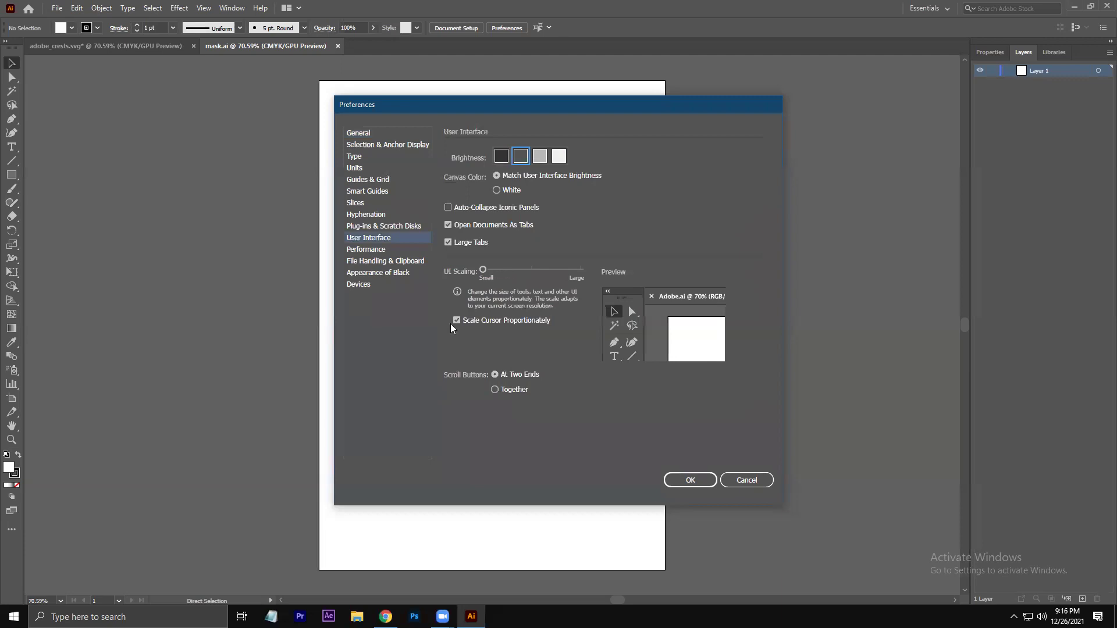
key("Return")
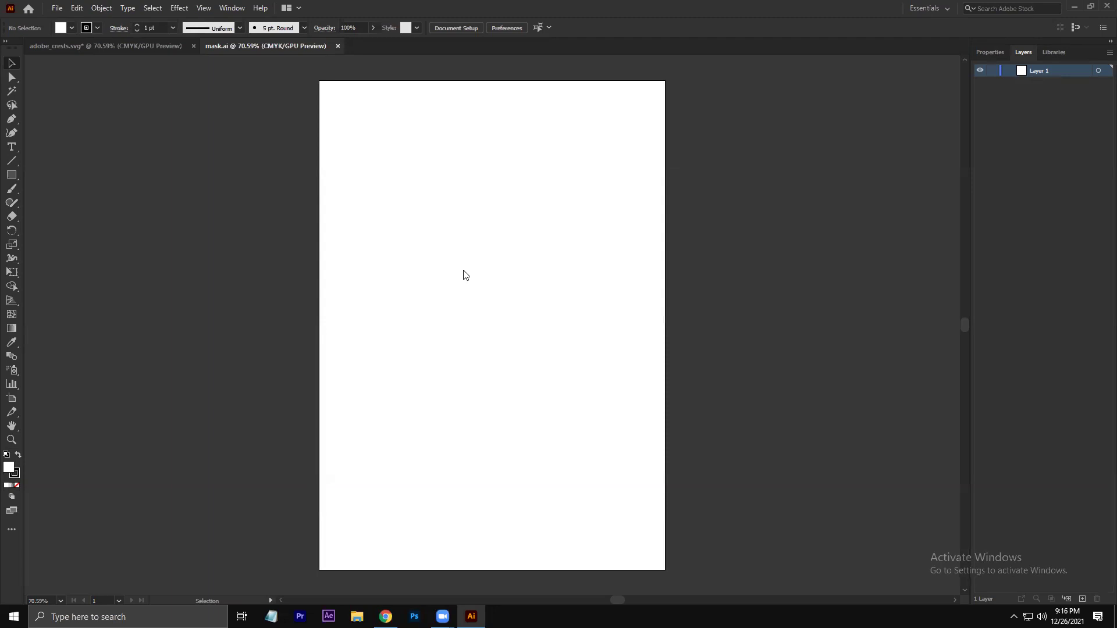
Step: Draw a circle about 241 pt wide in the upper part of the artboard and fill it green
left_click(14, 176)
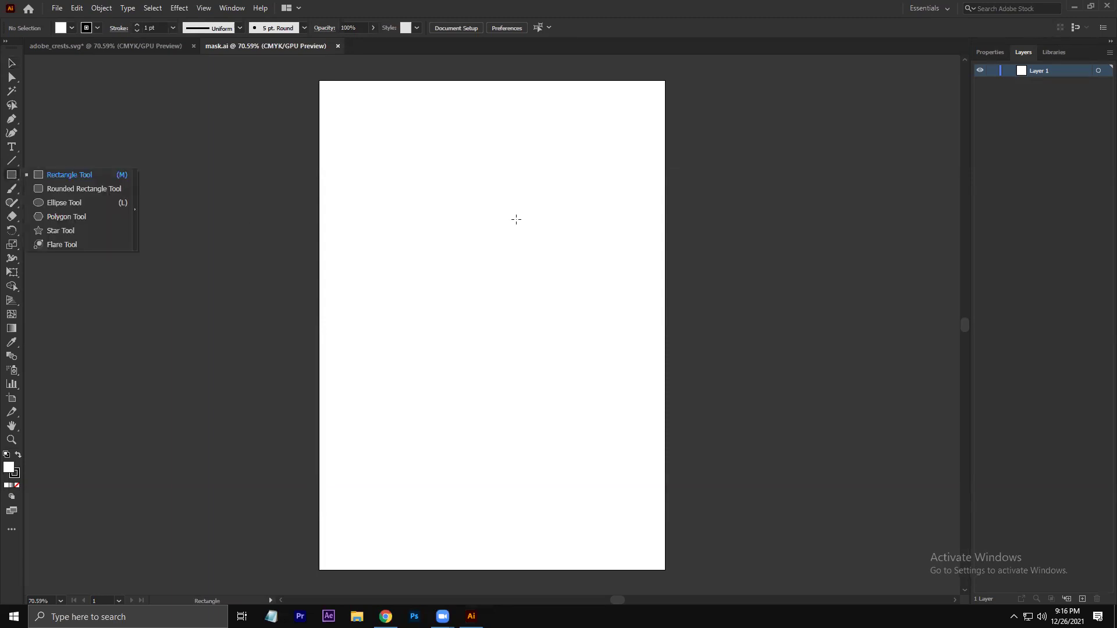
key("l")
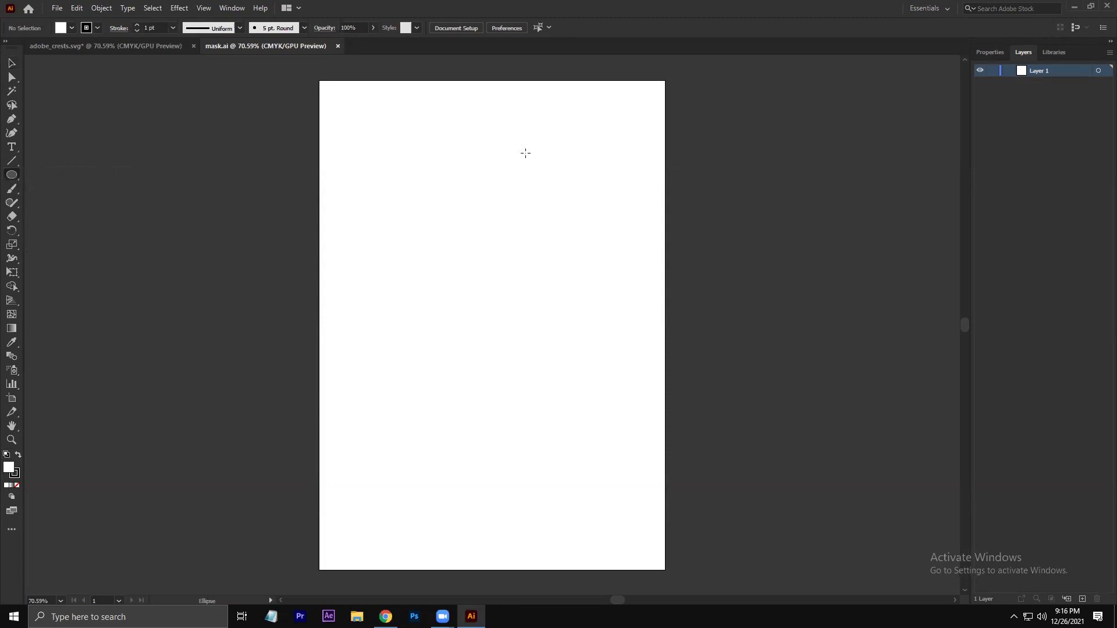
left_click_drag(415, 134, 555, 274)
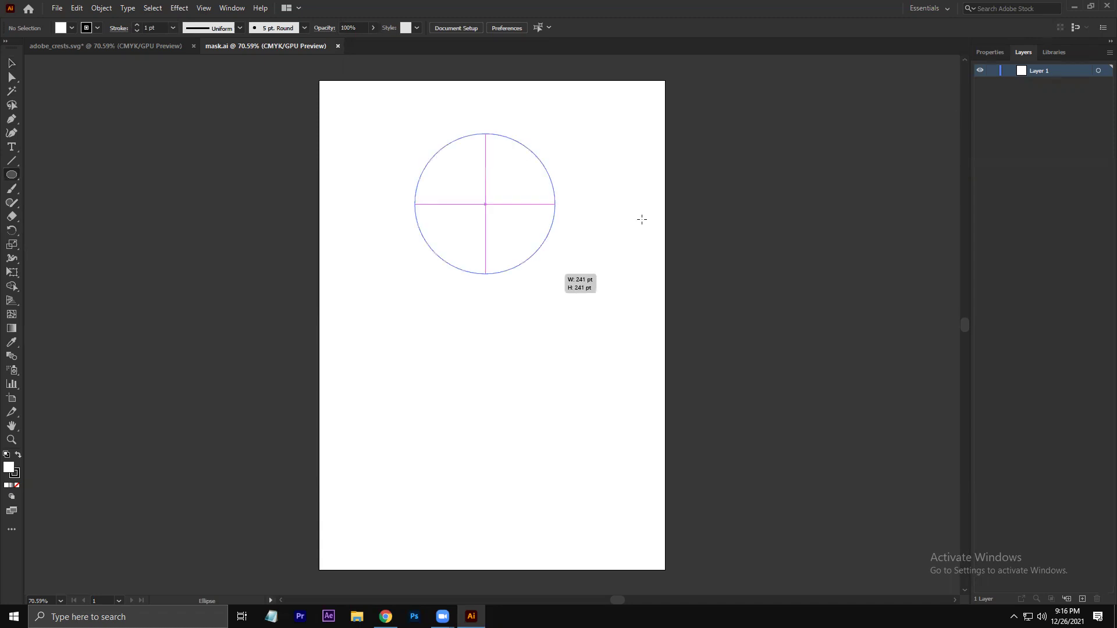
left_click(71, 28)
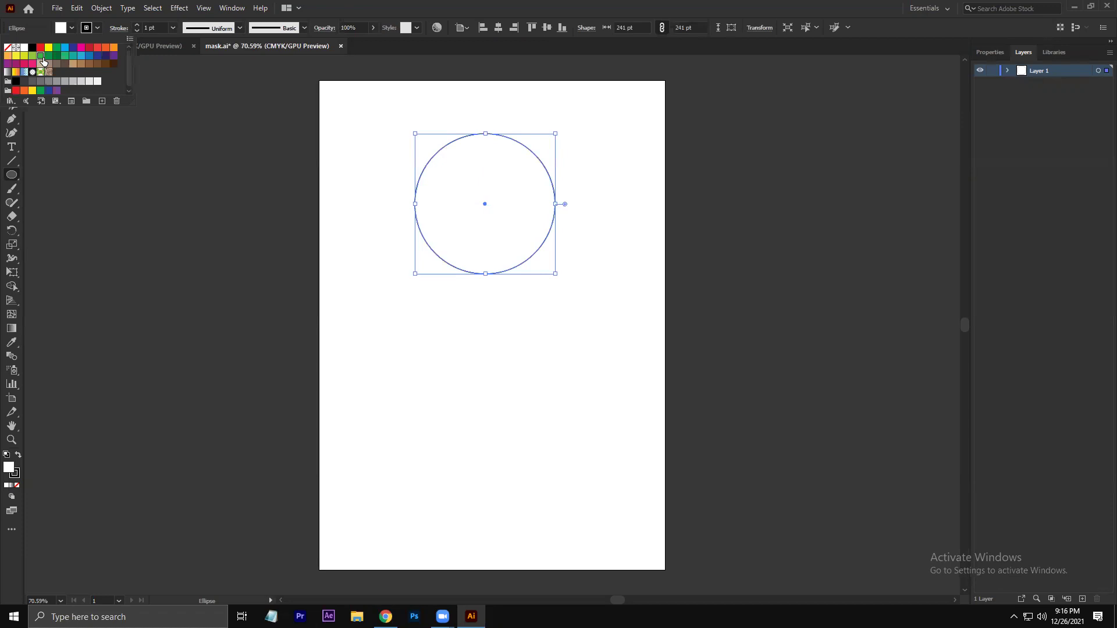
left_click(41, 56)
left_click(11, 64)
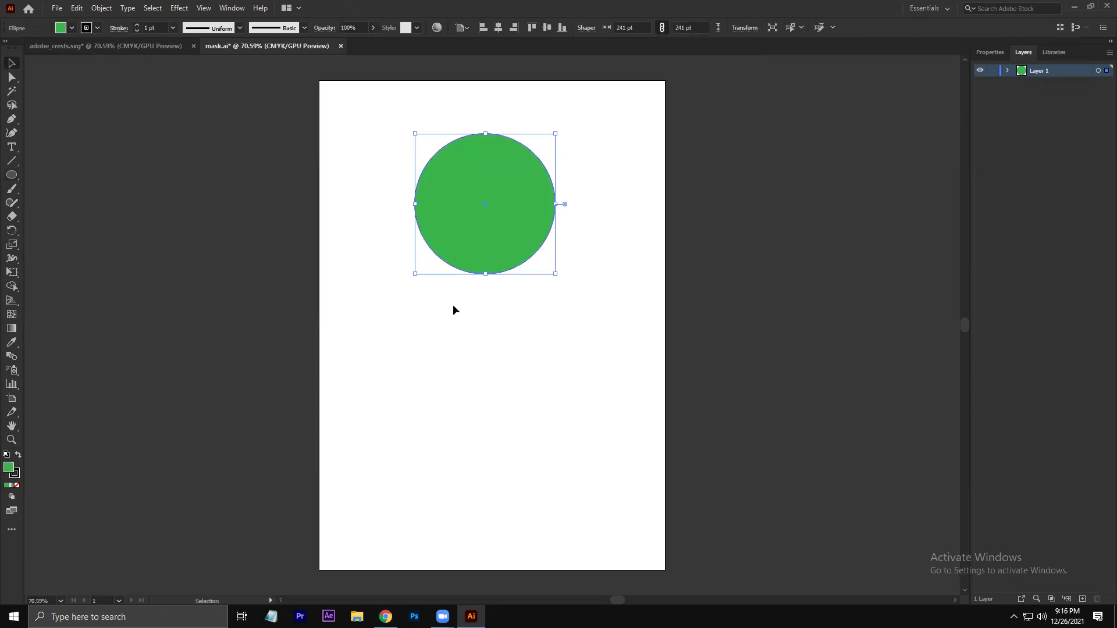
Step: Enable Draw Inside mode for the green circle and move the circle slightly down the artboard
left_click(12, 496)
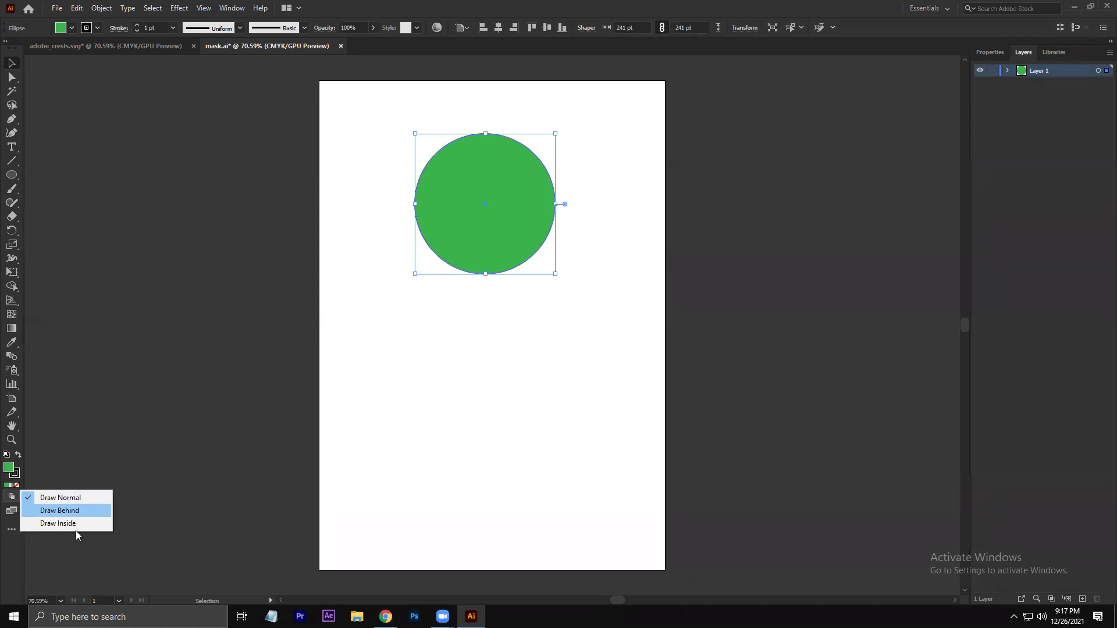
left_click(269, 451)
mouse_move(503, 262)
left_mouse_down()
mouse_move(492, 319)
mouse_move(497, 273)
left_mouse_up()
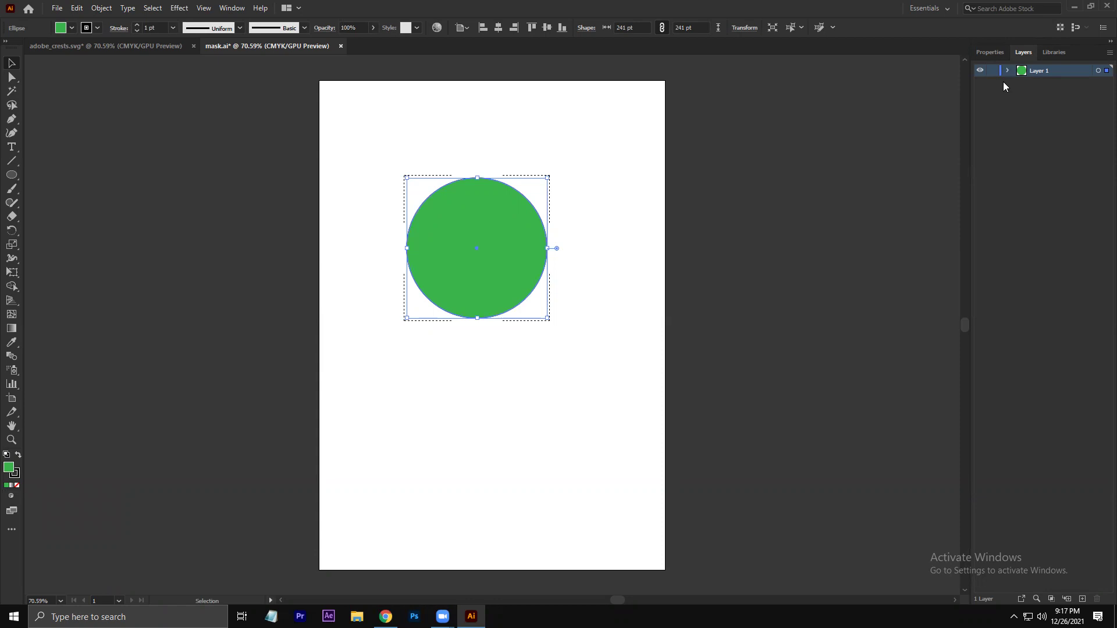
Step: Expand Layer 1, detach the Layers panel as a taller floating panel beside the artboard, and close the Libraries panel
left_click(1007, 71)
left_click(767, 254)
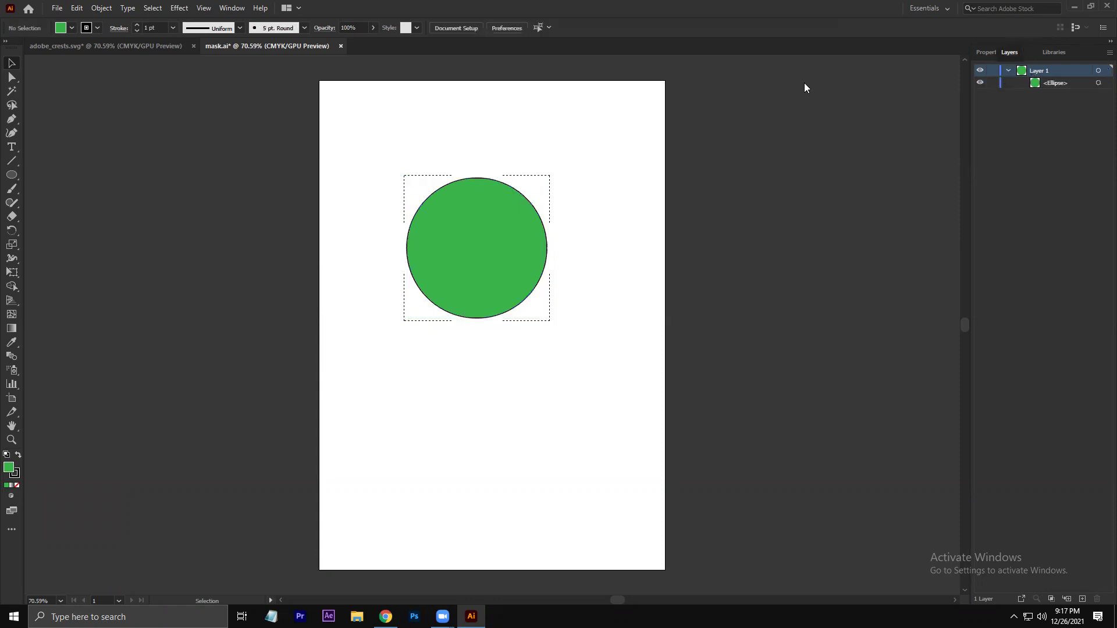
left_click_drag(702, 61, 701, 62)
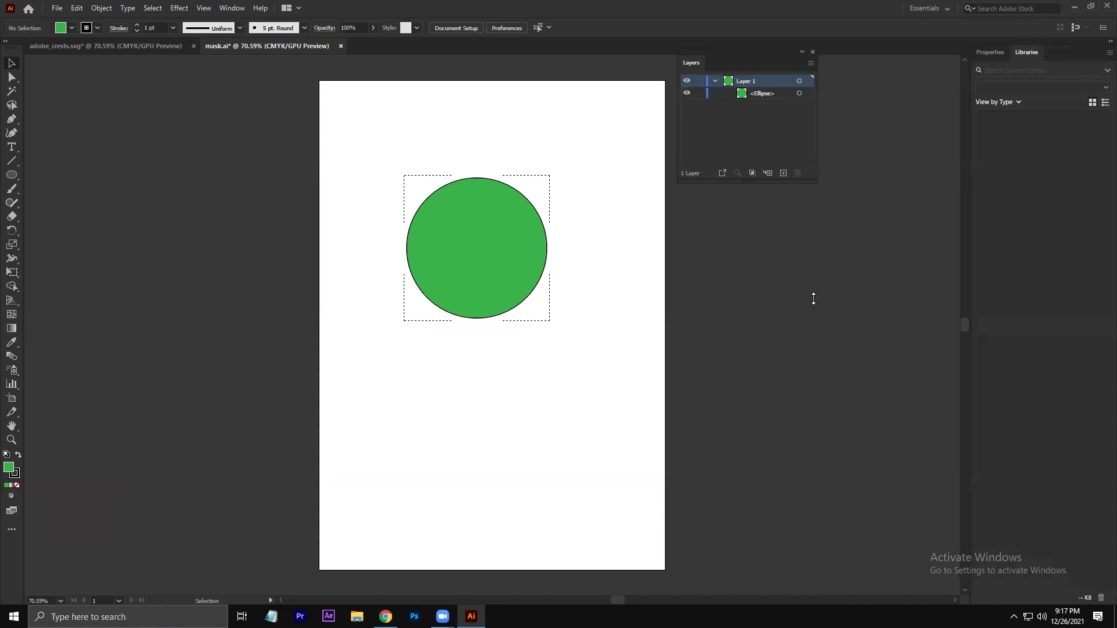
left_click_drag(813, 299, 813, 370)
right_click(980, 52)
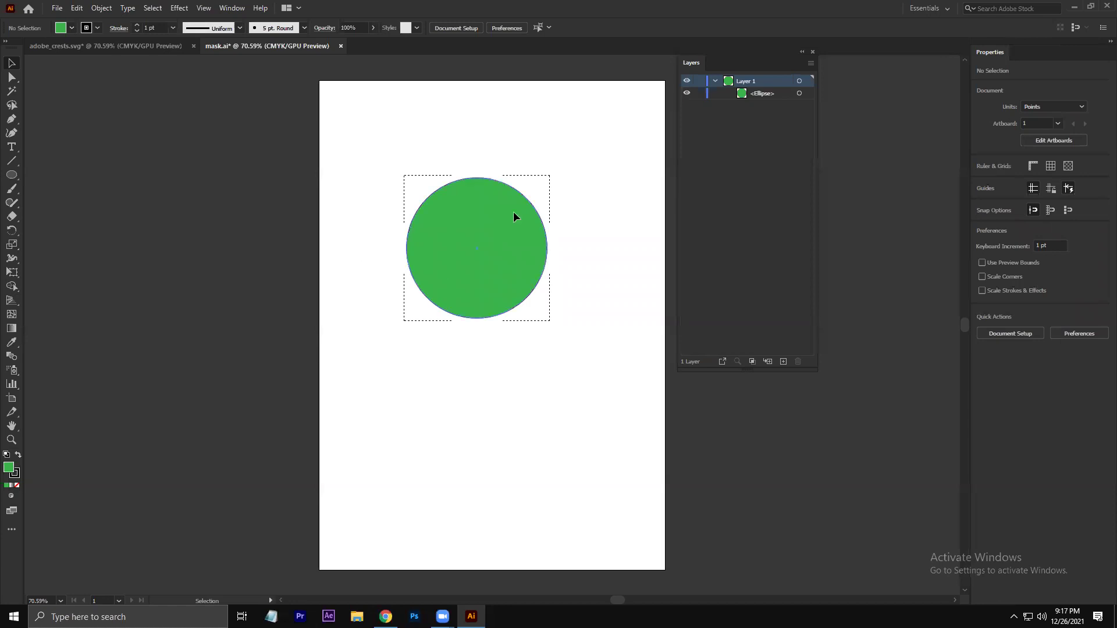
Step: With no fill, paint one black and one light blue 5 pt Round brush stroke down through the green circle
left_click(502, 244)
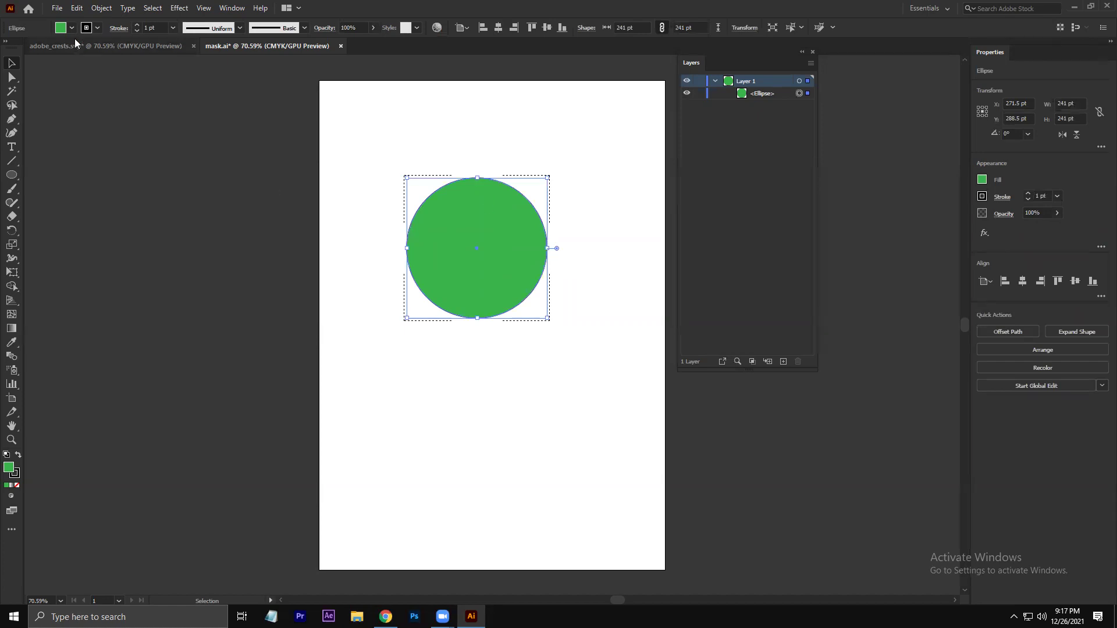
key("ctrl+shift+a")
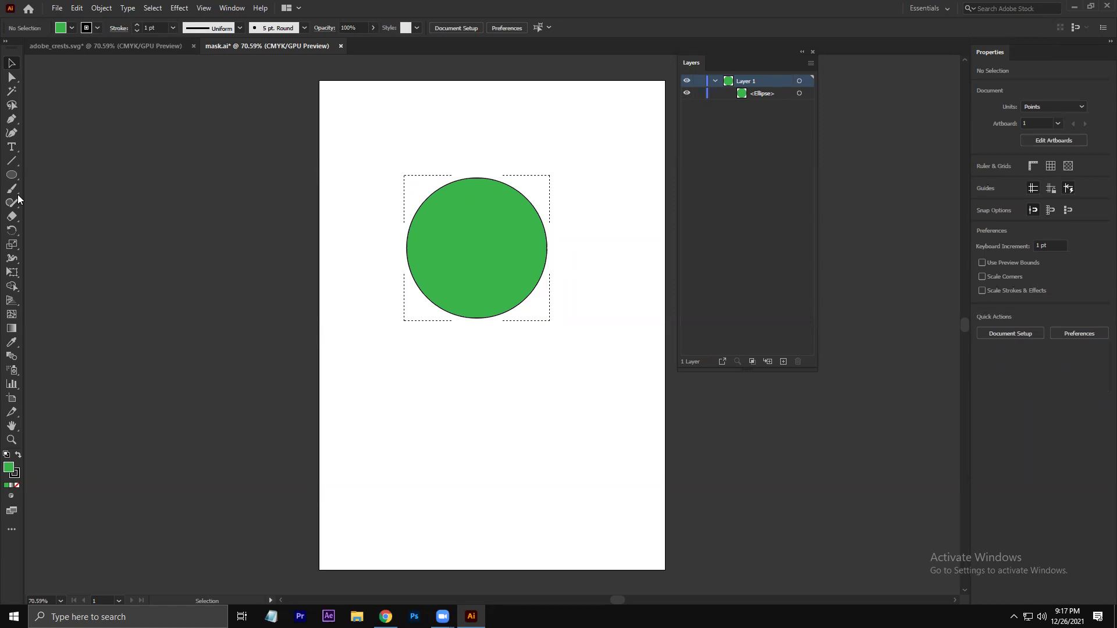
left_click(14, 190)
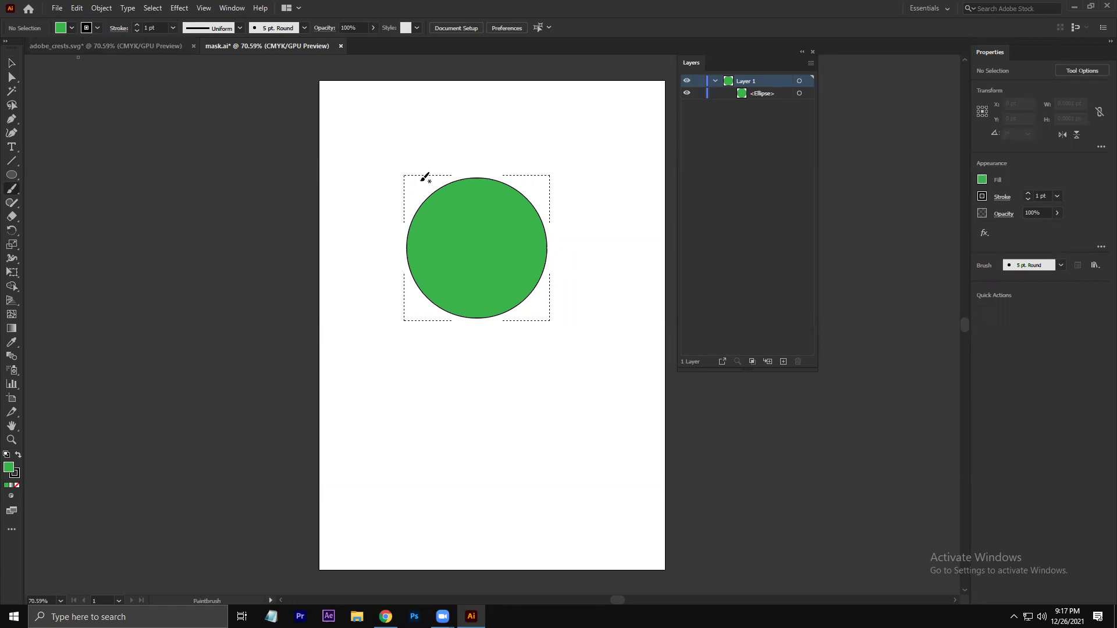
key("slash")
left_click_drag(463, 216, 473, 318)
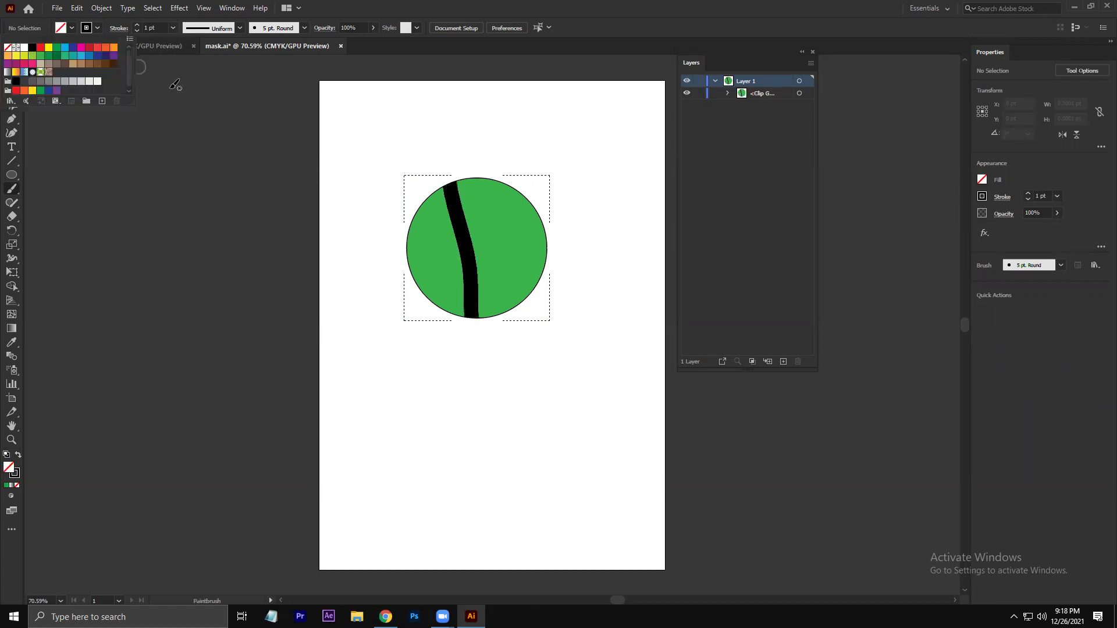
left_click(172, 88)
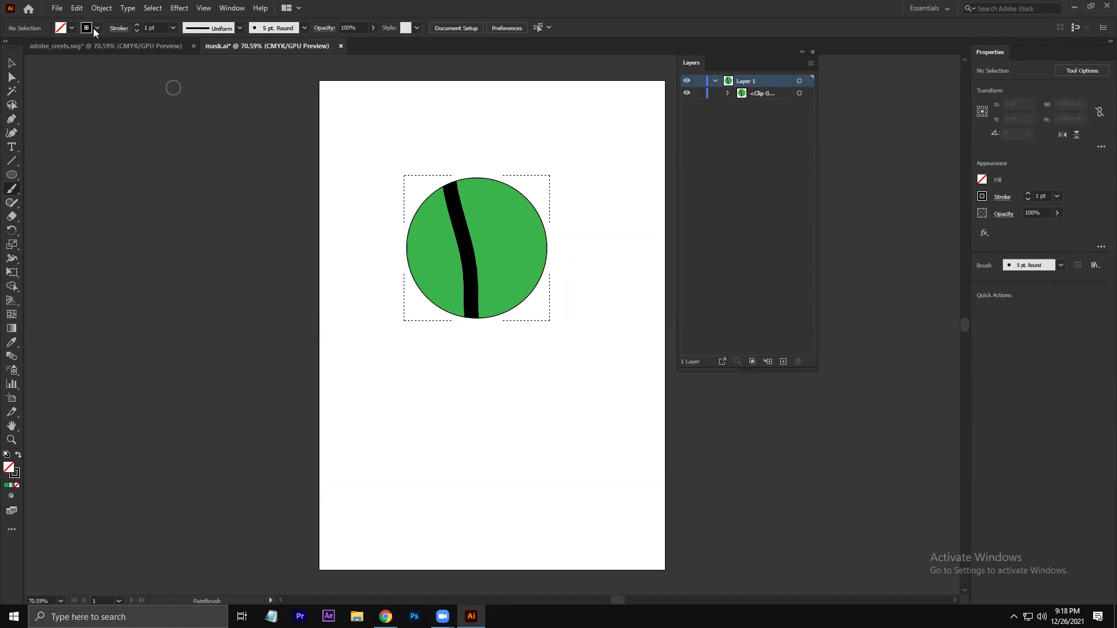
left_click_drag(483, 154, 522, 314)
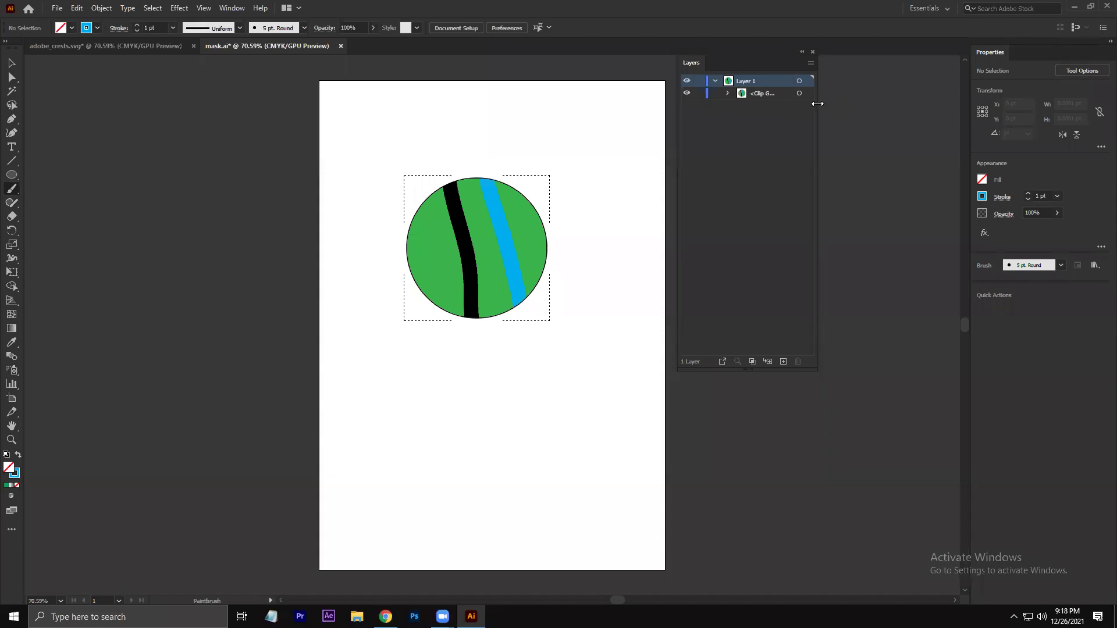
Step: Widen the floating layer list and expand the clip group to show its contents
left_click_drag(817, 103, 855, 103)
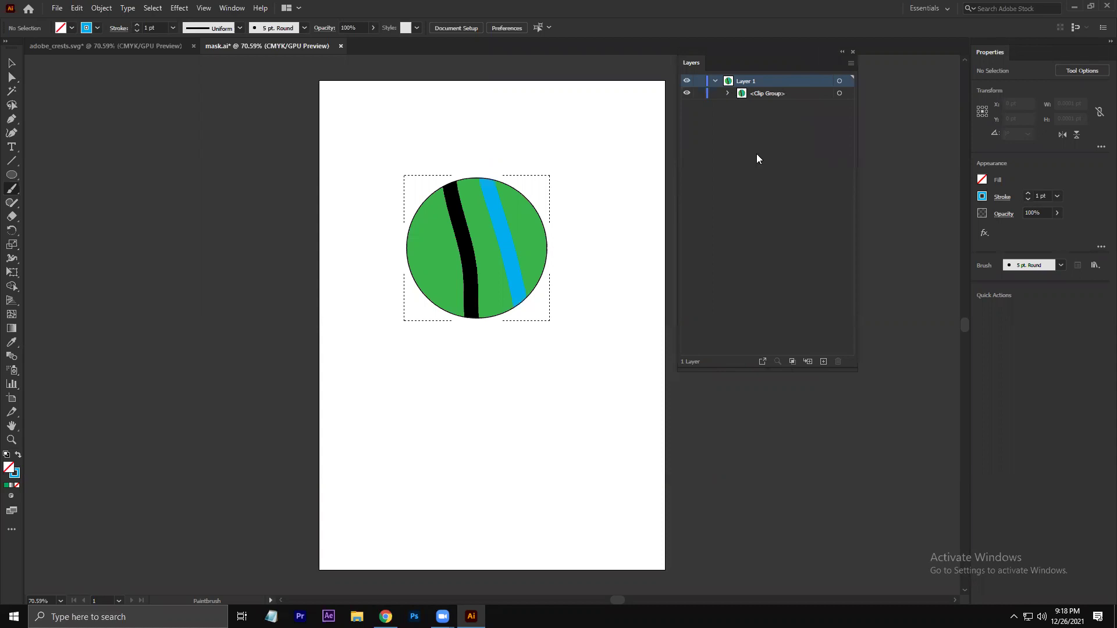
left_click(727, 93)
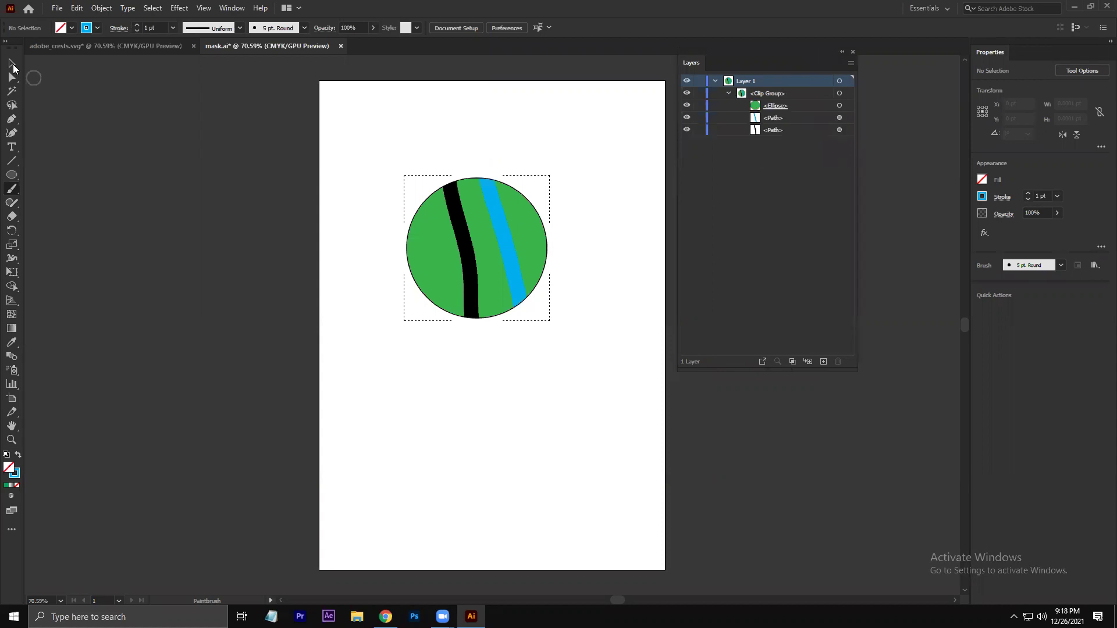
left_click(13, 65)
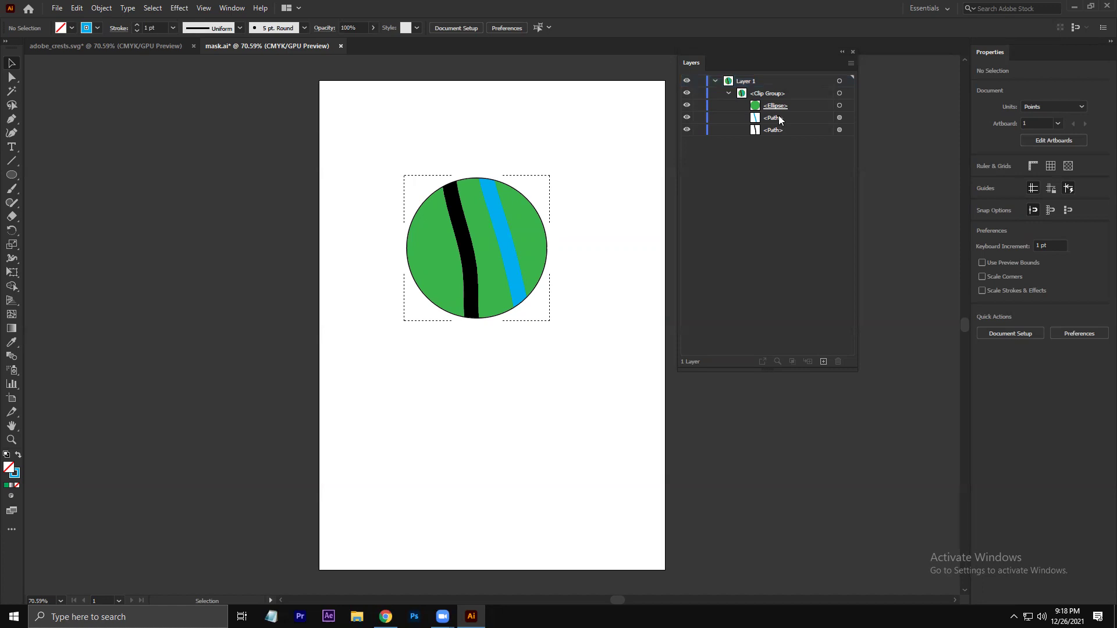
Step: Move the clipped green circle with its stripes up to the artboard's upper edge
left_click(777, 108)
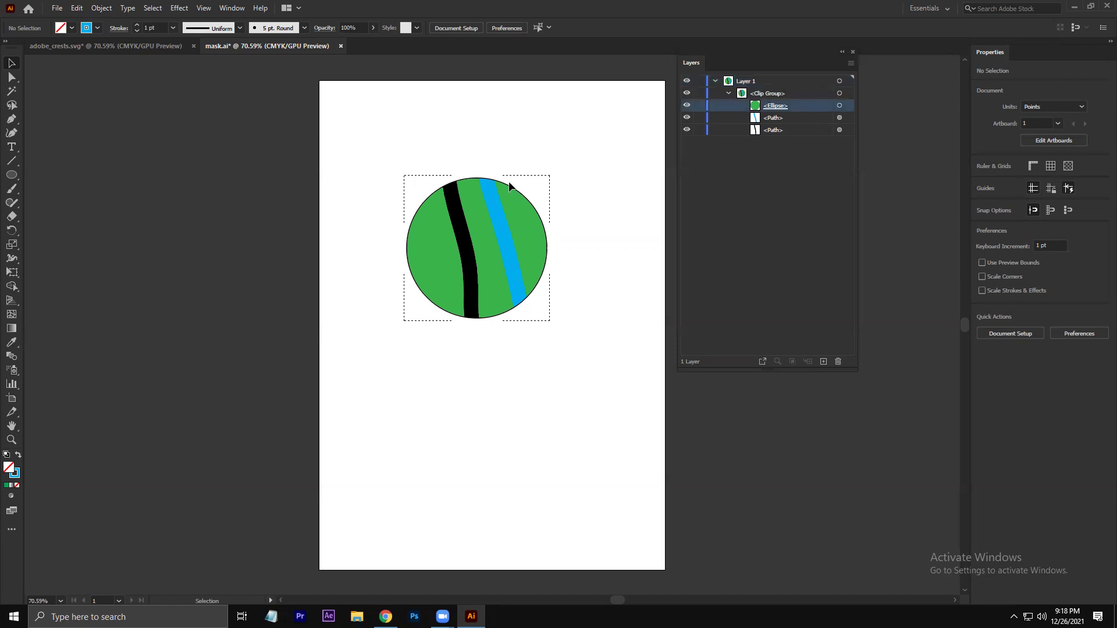
left_click_drag(509, 180, 511, 78)
left_click(501, 289)
Step: Draw a circle about 230 pt wide below the clipped circle and give it a yellow fill
key("l")
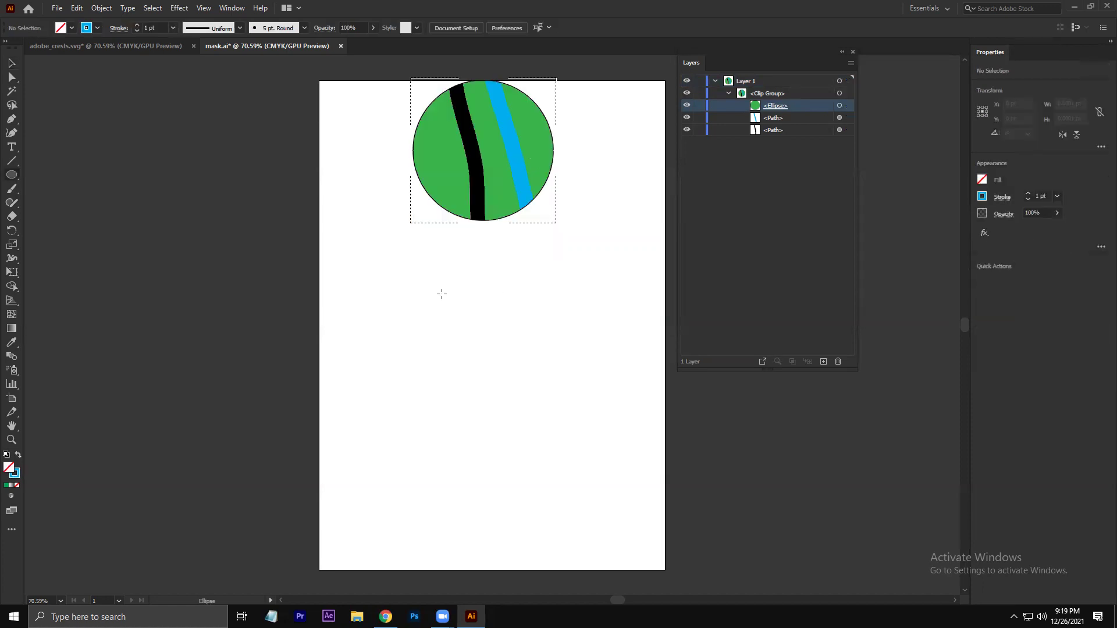
left_click_drag(420, 277, 554, 392)
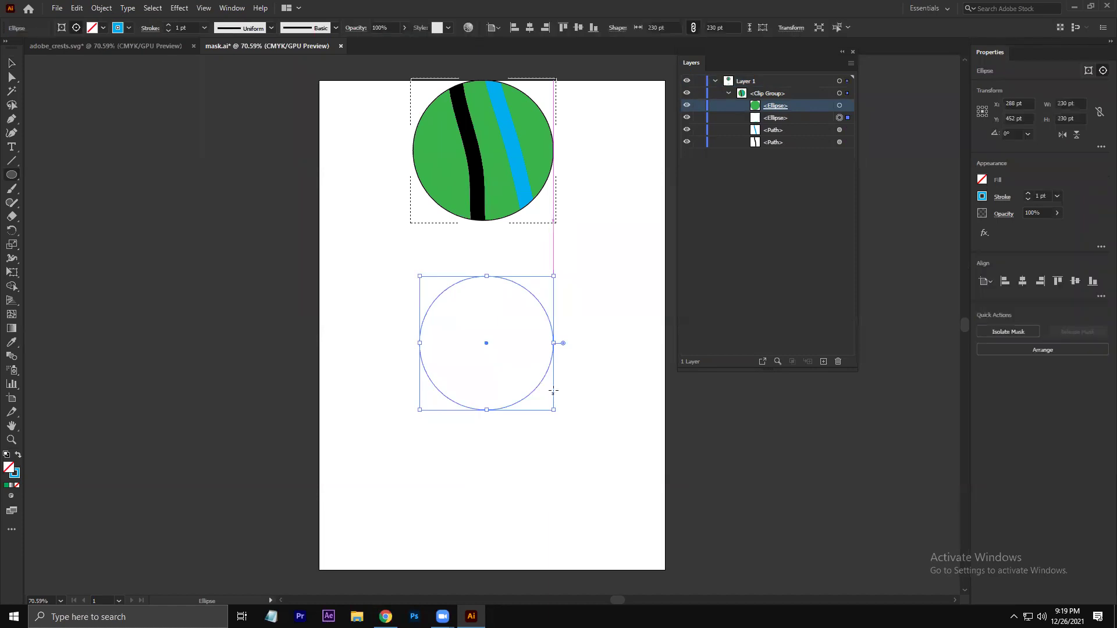
left_click(12, 64)
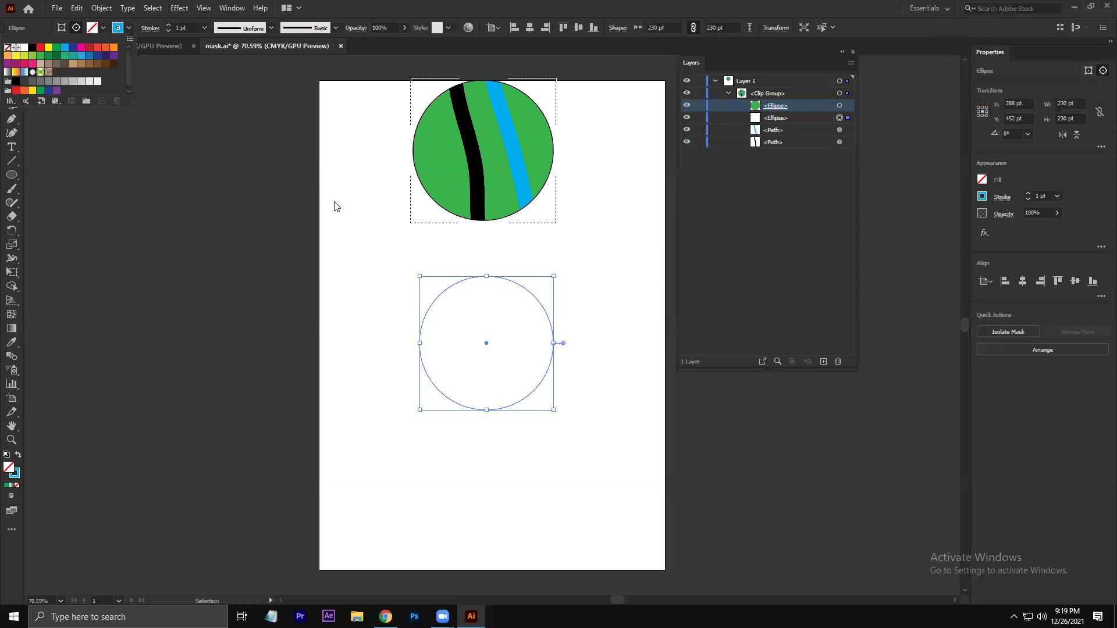
left_click(48, 47)
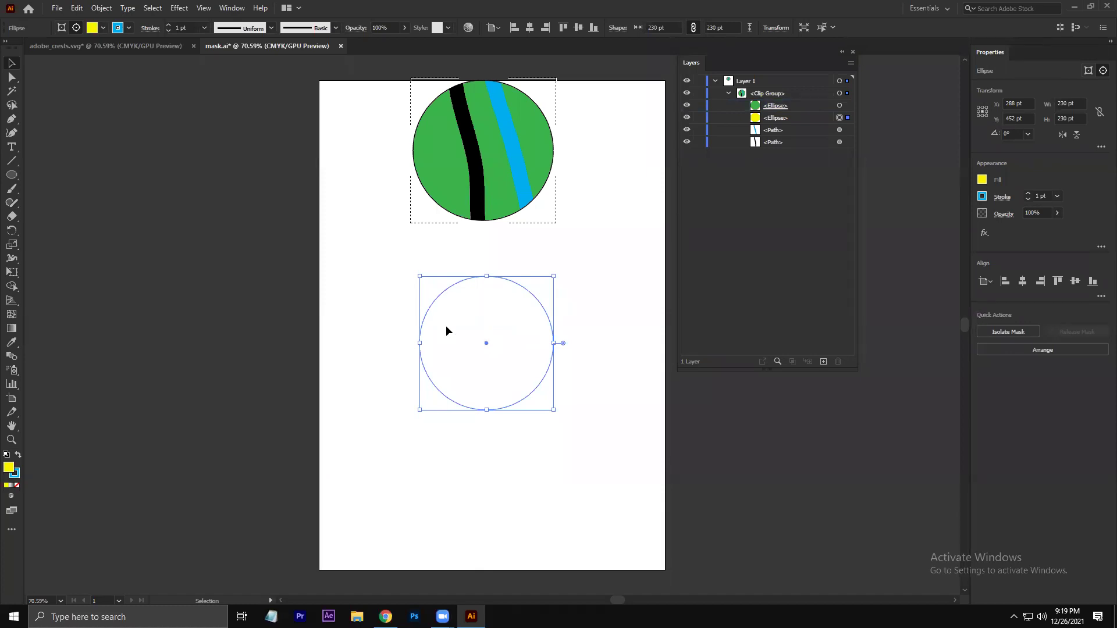
Step: Delete the circle below the green one and draw a replacement about 215 pt wide in its place
key("Delete")
key("l")
left_click_drag(428, 276, 553, 401)
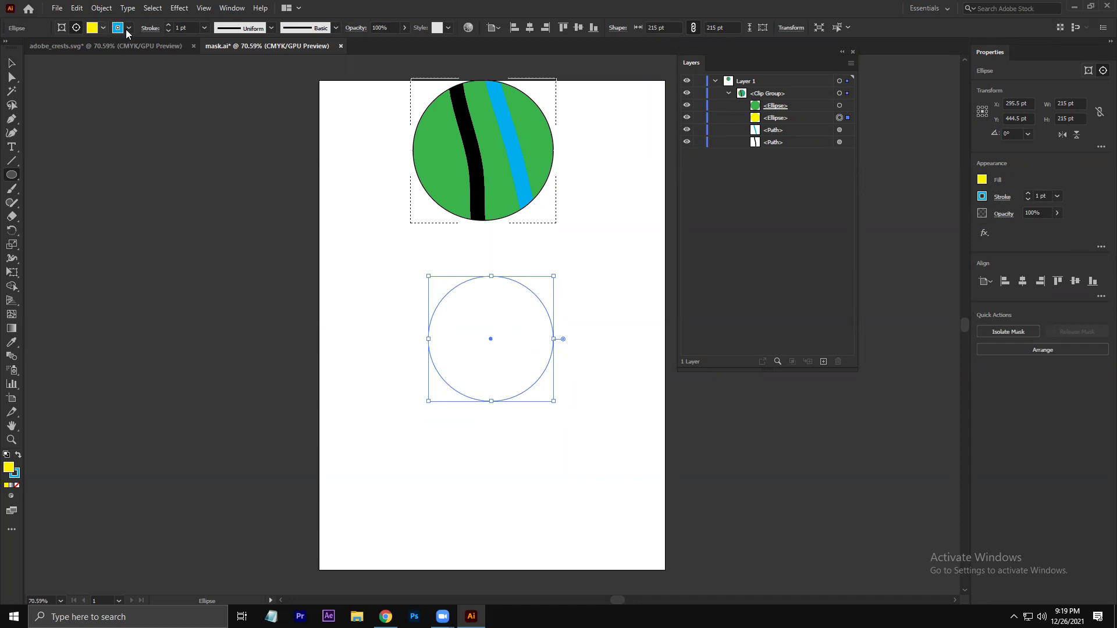
left_click(11, 62)
Step: Move the yellow-filled circle to about X 242.5 pt, Y 441.4 pt below the green circle, undoing the extra trial moves
left_click_drag(432, 365, 375, 392)
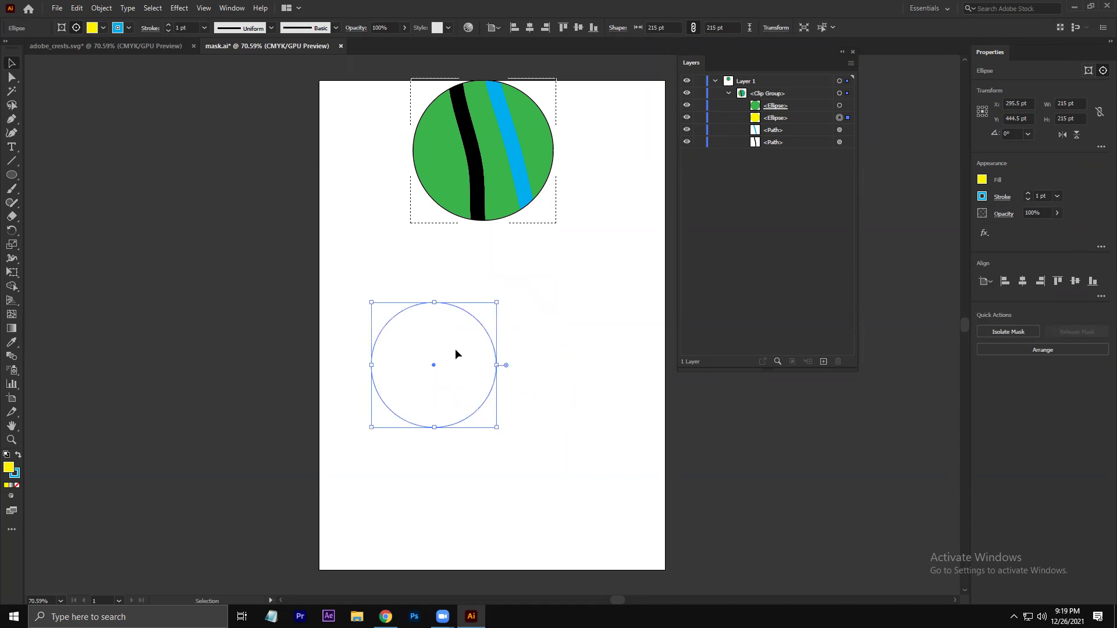
left_click_drag(456, 354, 531, 338)
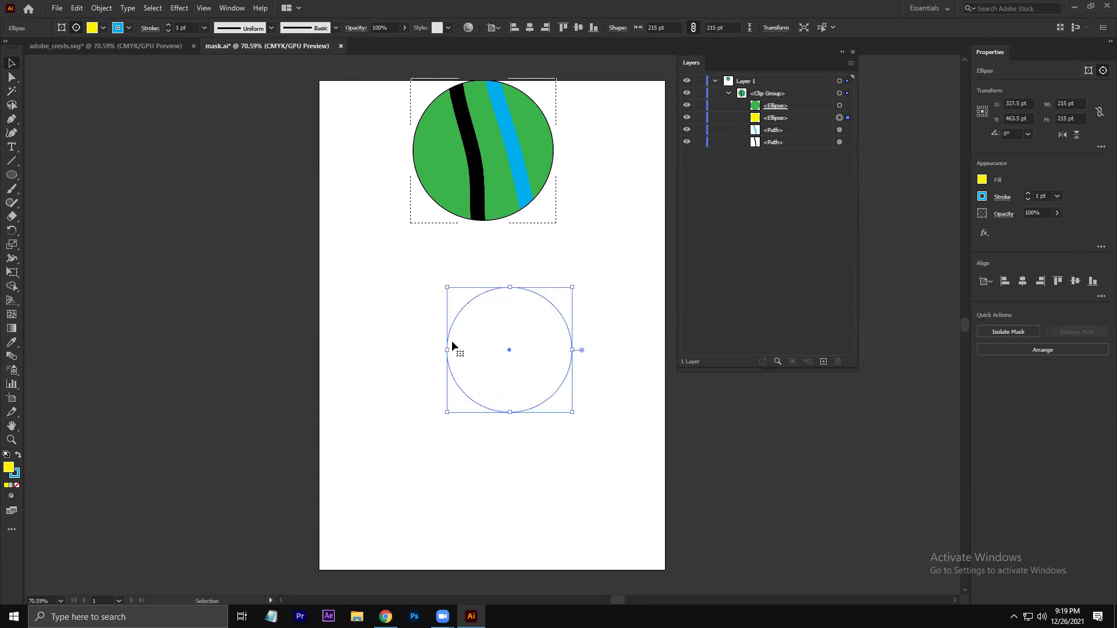
key("ctrl+z")
left_click_drag(455, 343, 278, 325)
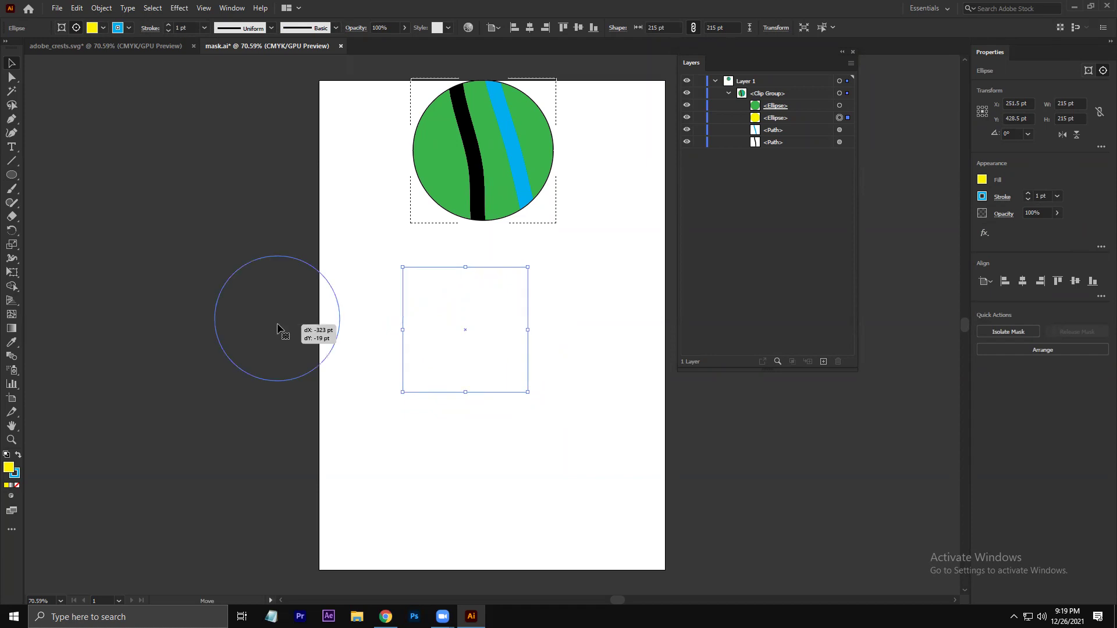
left_click_drag(277, 325, 202, 270)
key("ctrl+z")
key("ctrl+z")
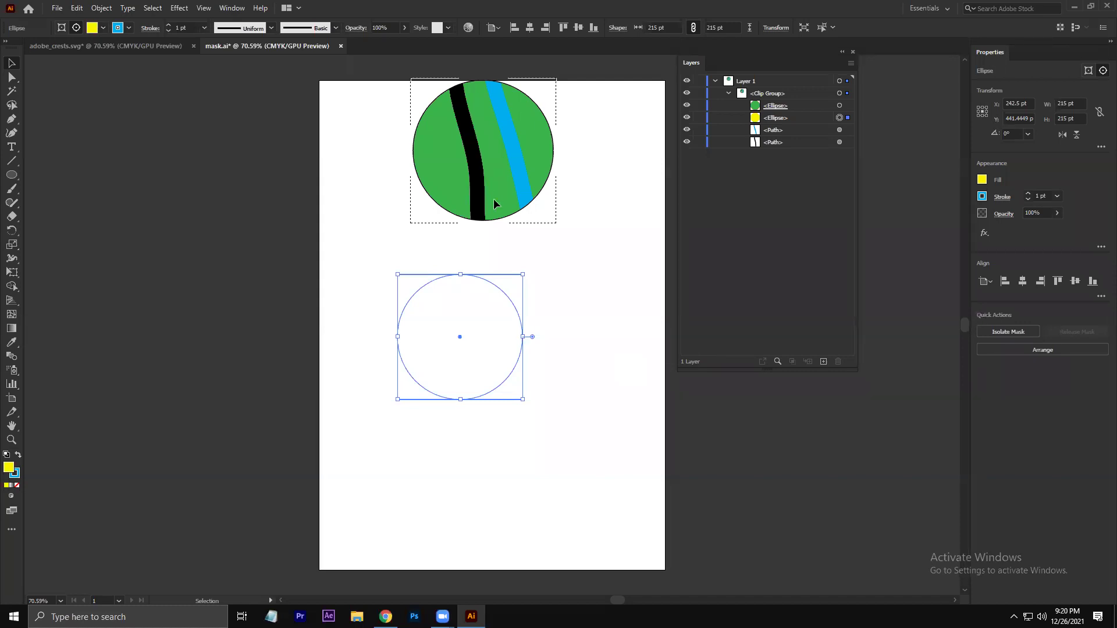
Step: Clear the selection and select the yellow ellipse from the clip group's contents
left_click(568, 151)
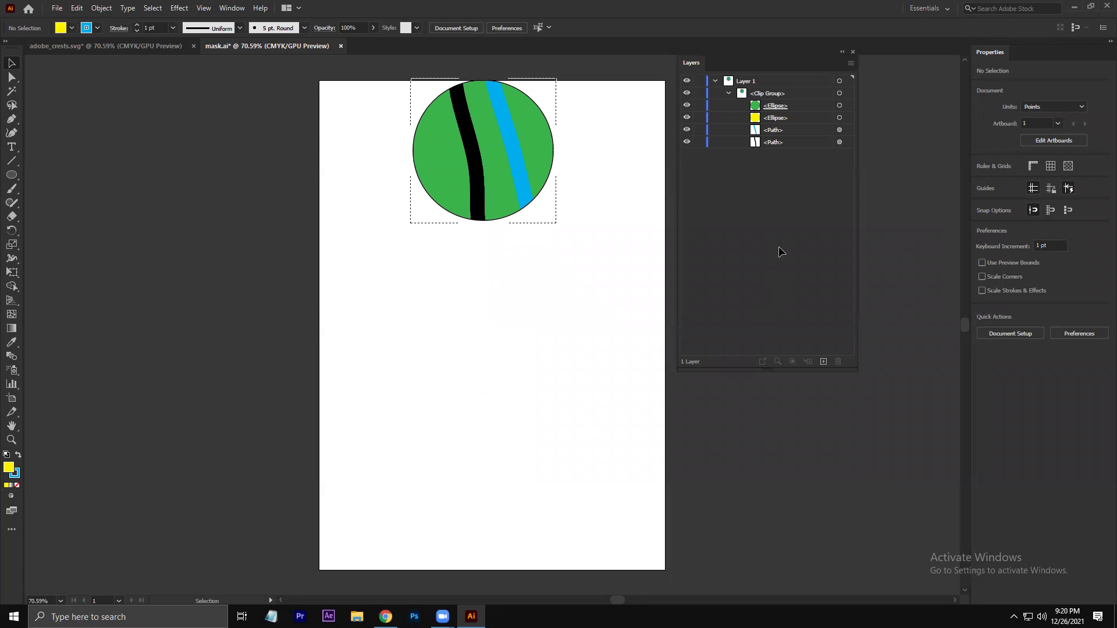
left_click(778, 93)
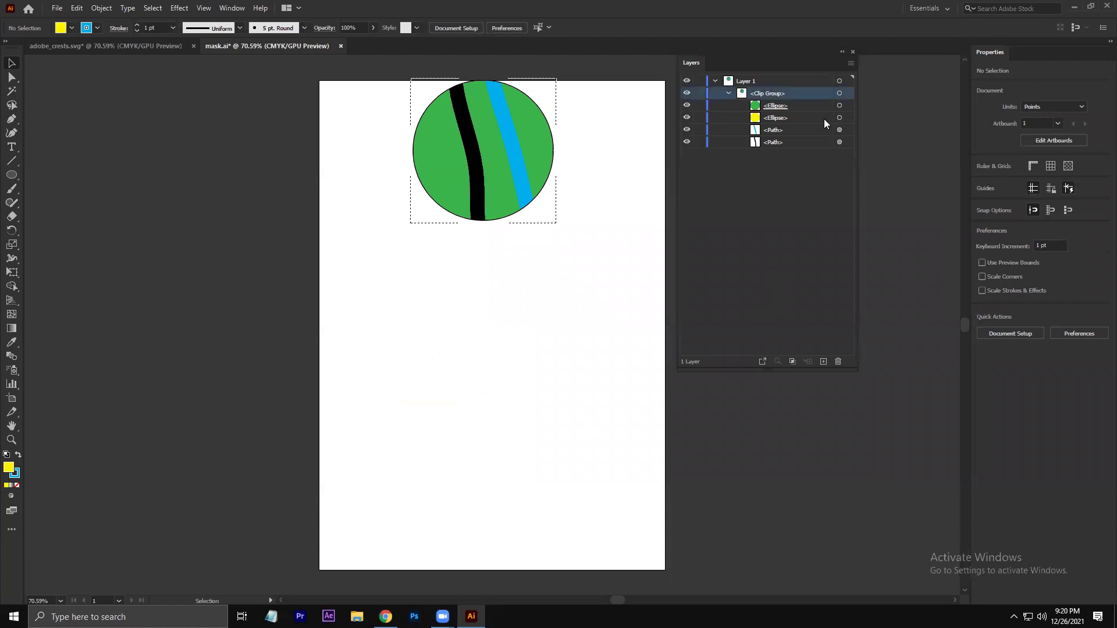
left_click(779, 118)
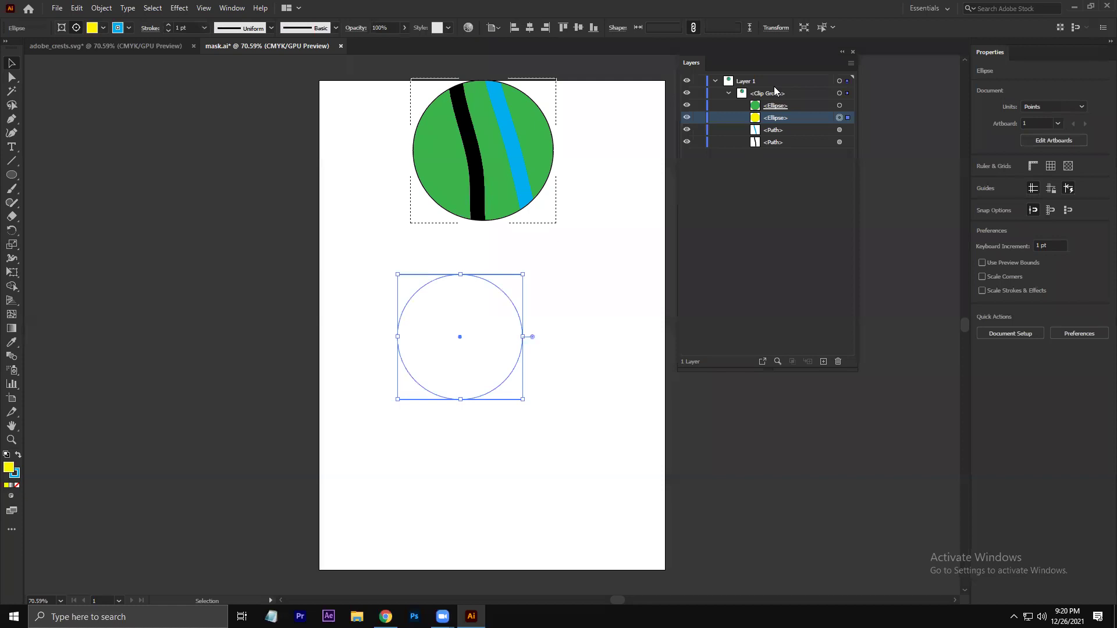
Step: Take the yellow circle out of the clip group, pasting it in front, and move it to about X 282.5 pt, Y 475.4 pt
key("ctrl+x")
key("ctrl+f")
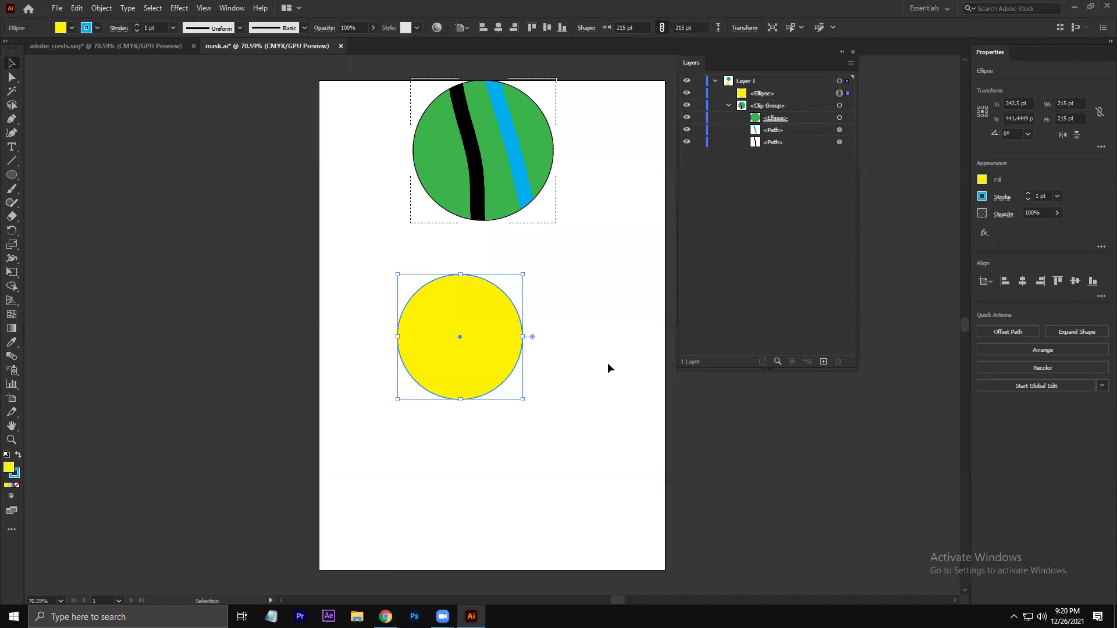
key("ctrl+z")
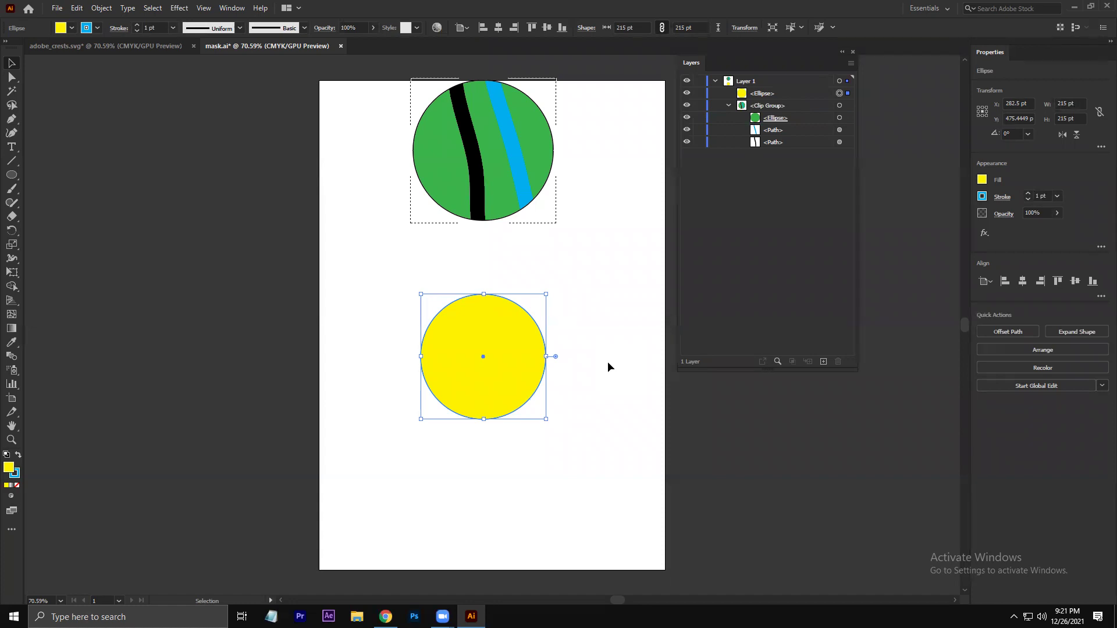
left_click(384, 531)
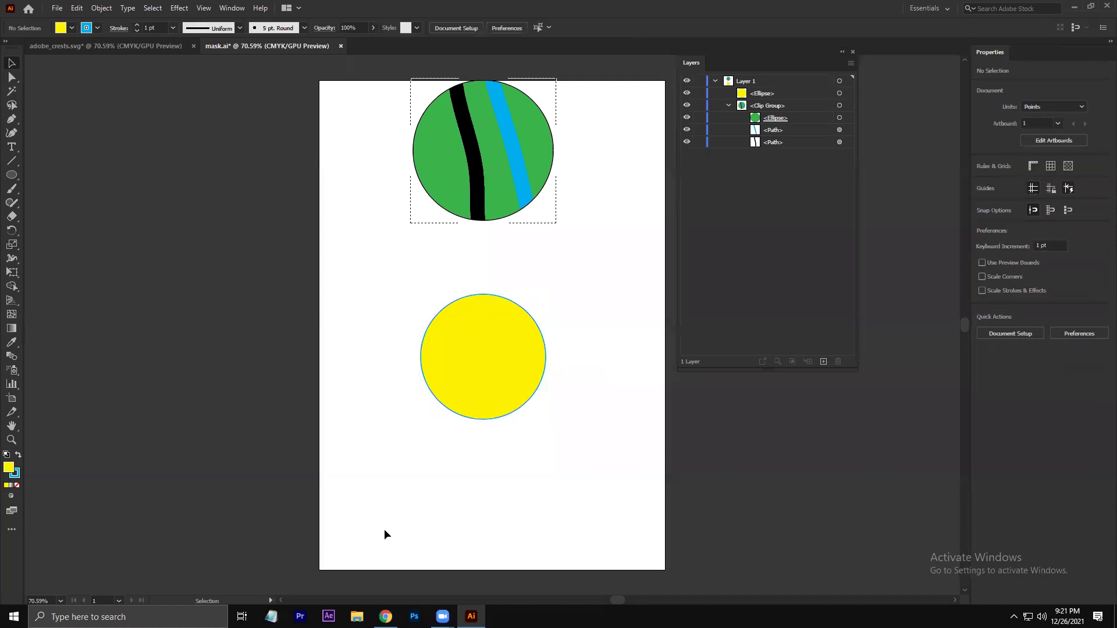
Step: Draw a red-filled rectangle about 85 by 271 pt beside the yellow circle and take it out of the clip group
key("l")
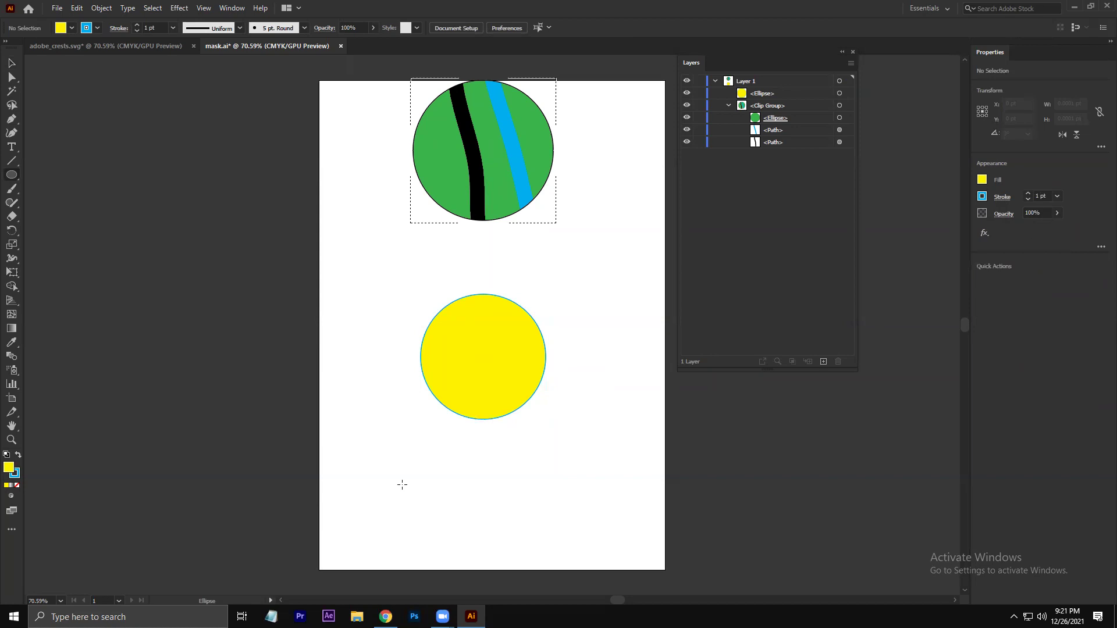
key("m")
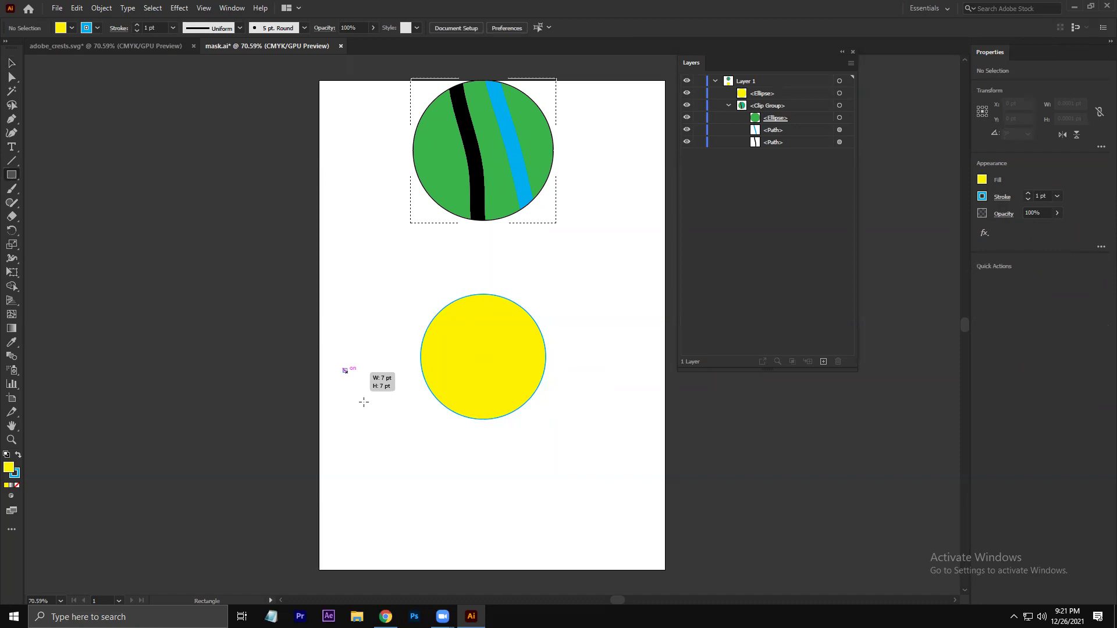
left_click_drag(364, 402, 393, 526)
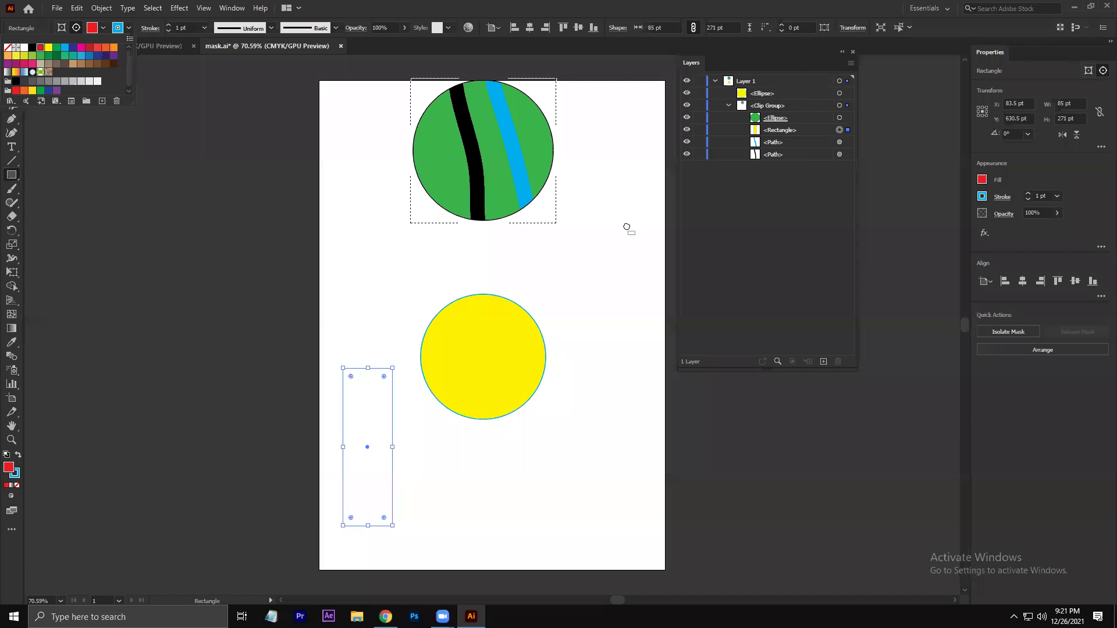
key("ctrl+z")
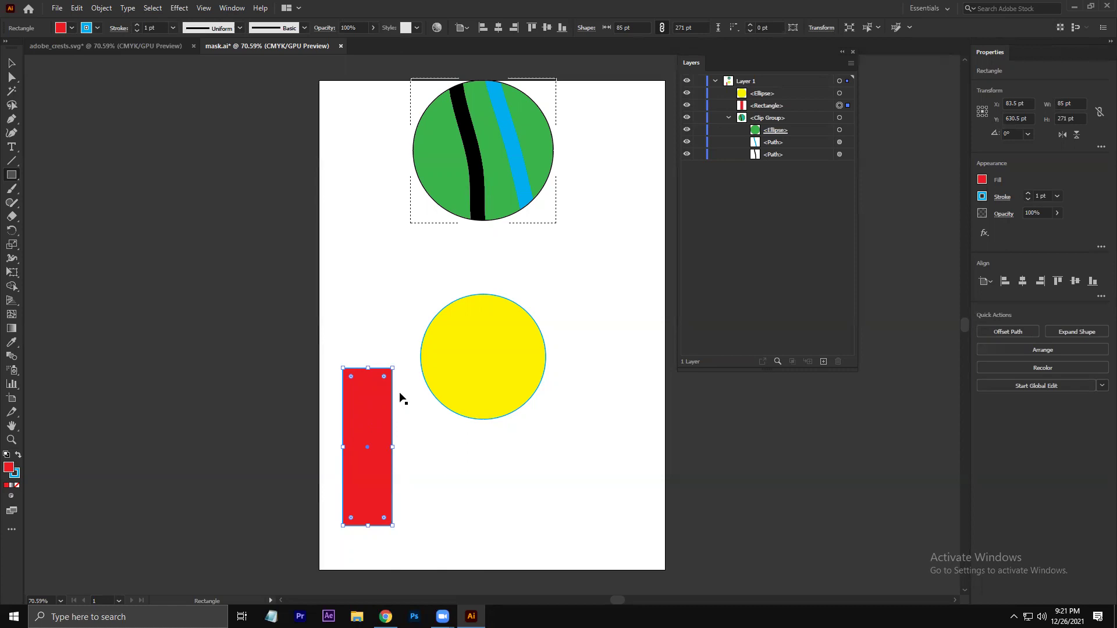
Step: Move the red rectangle so it sits centred behind the yellow circle at about X 282.5 pt, Y 475.4 pt
key("v")
left_click_drag(387, 442, 445, 352)
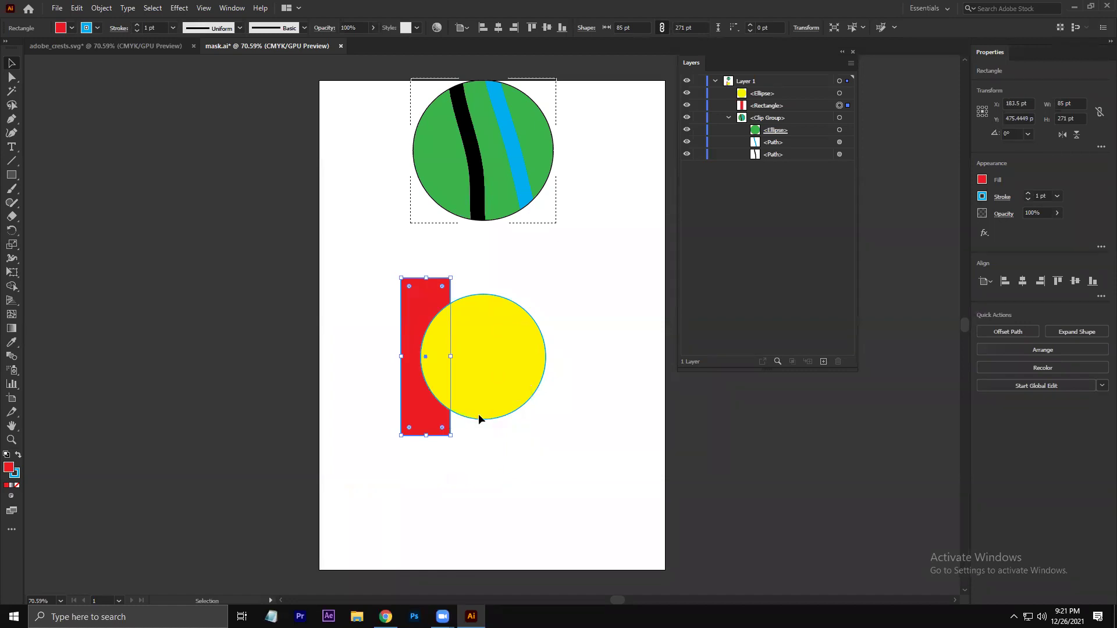
left_click_drag(419, 416, 476, 417)
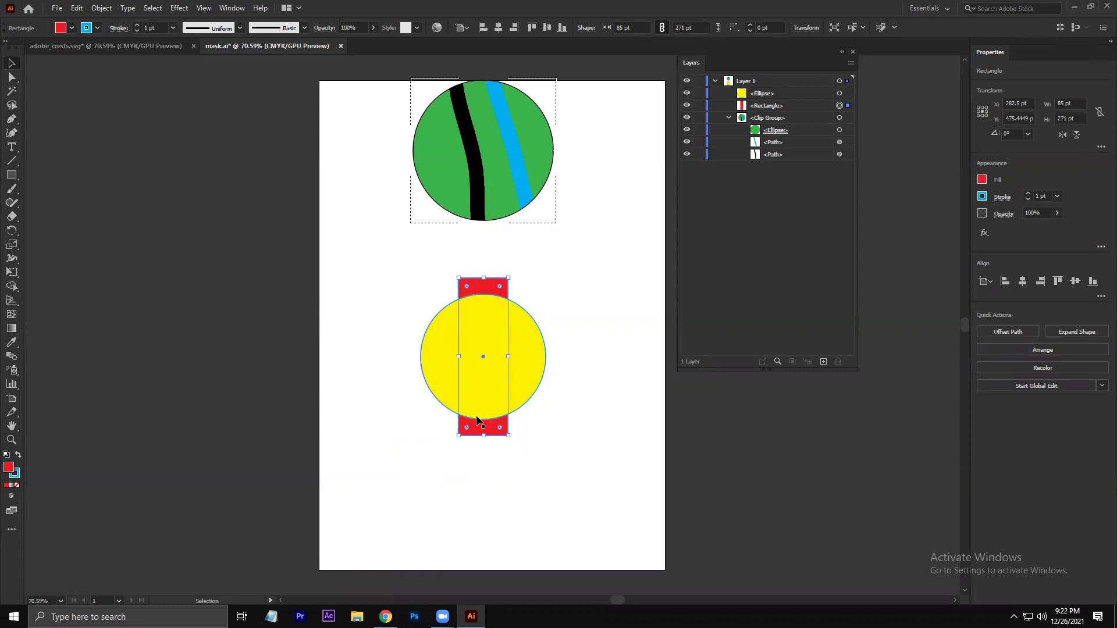
right_click(476, 418)
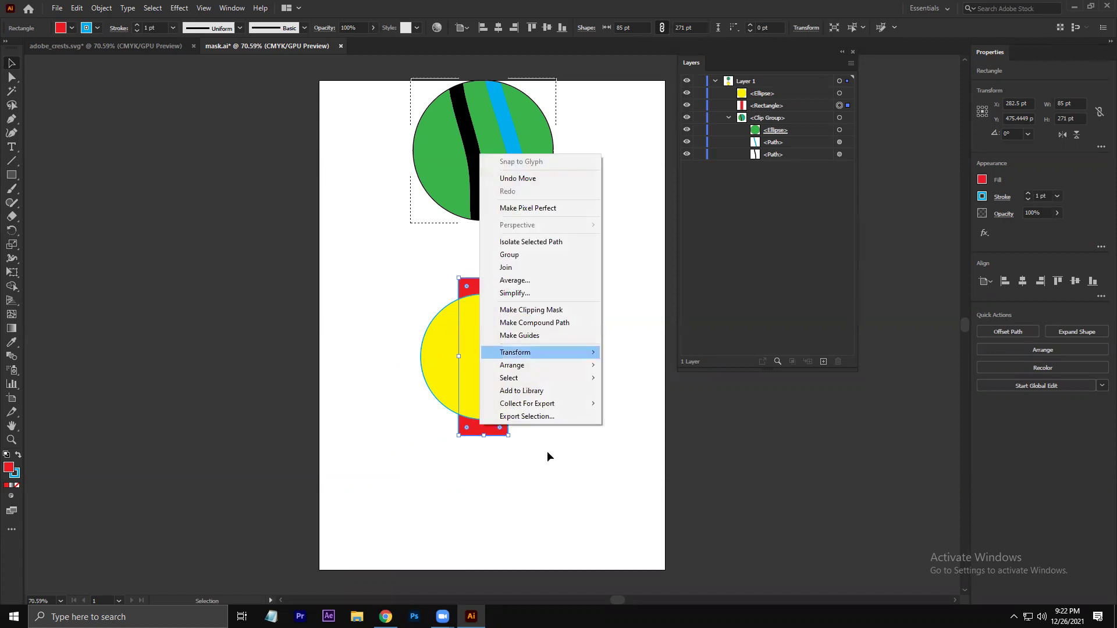
key("Down")
key("Down")
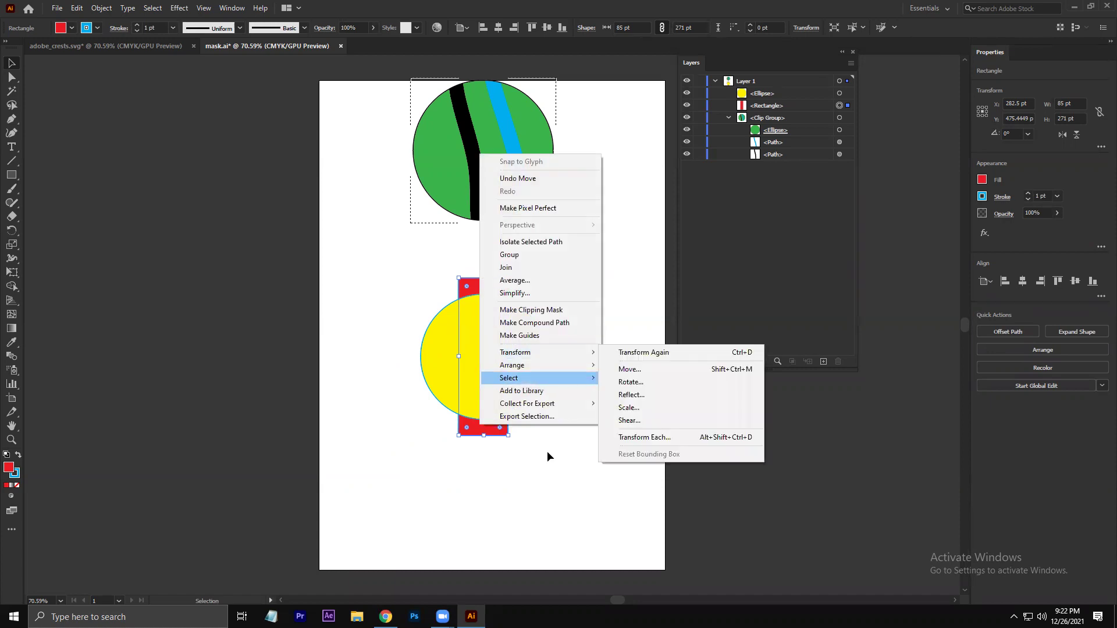
left_click(546, 451)
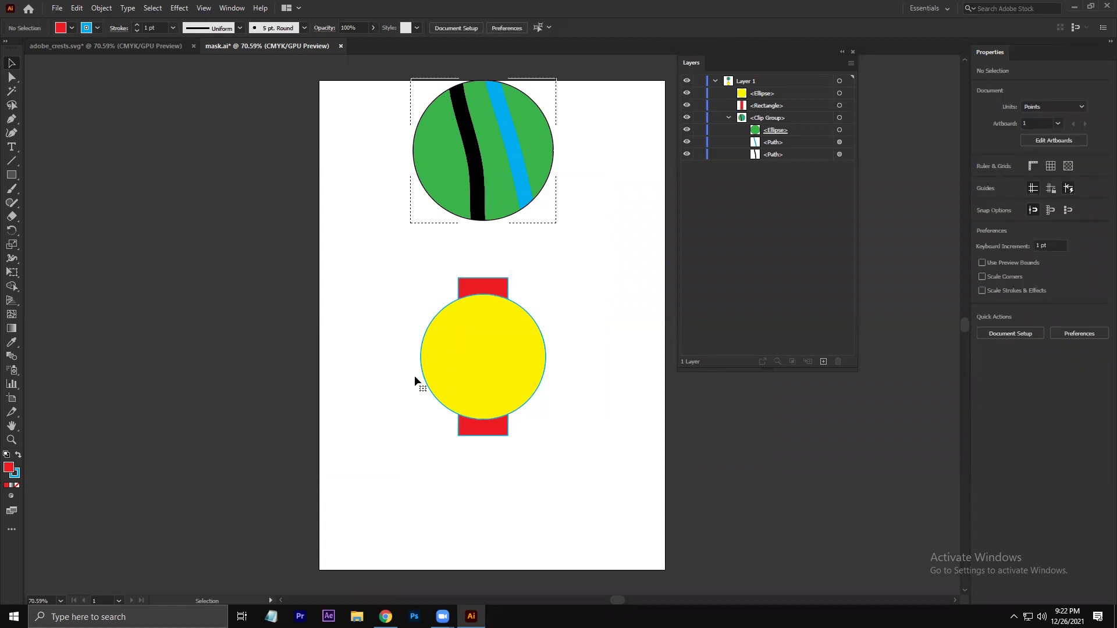
Step: Move the yellow circle to about X 154.5 pt, Y 485.4 pt and send it one level behind the red rectangle
left_click_drag(415, 380, 331, 385)
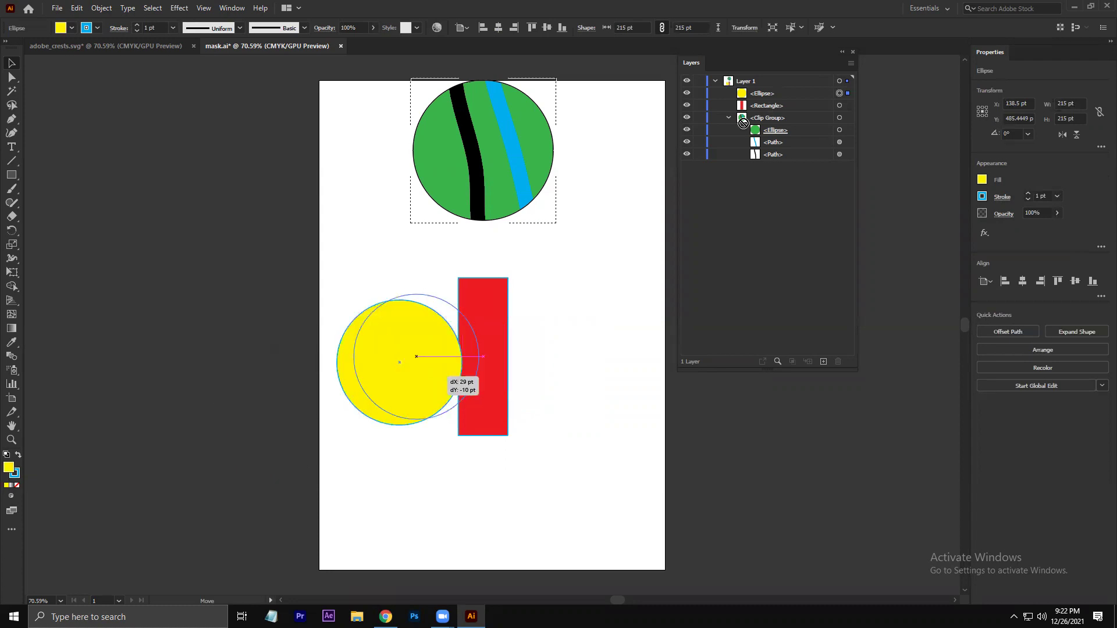
left_click_drag(585, 263, 363, 345)
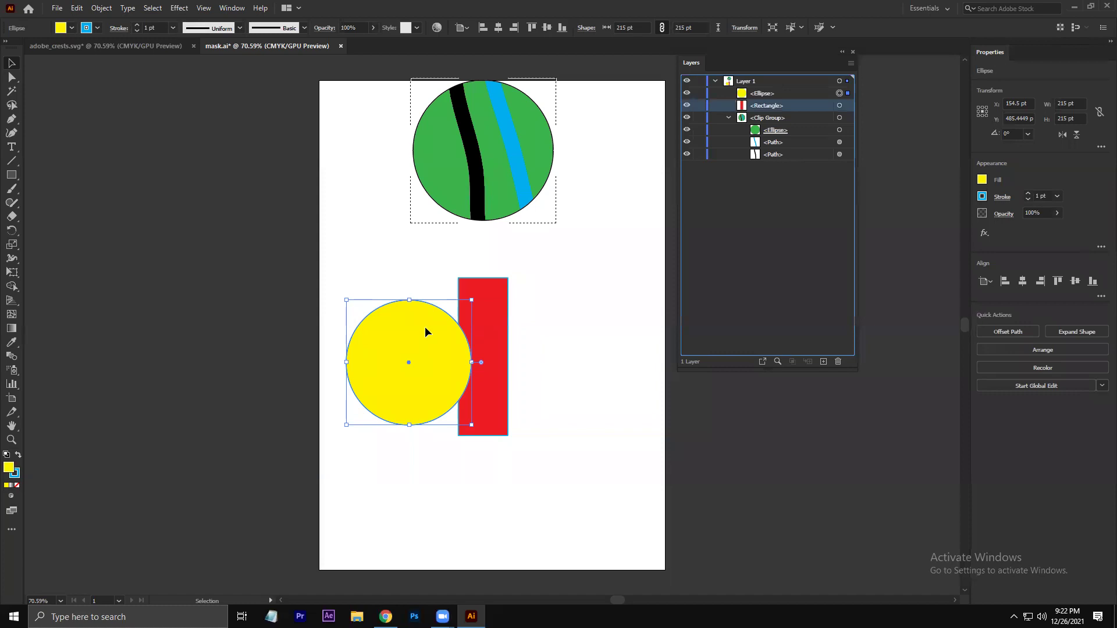
key("ctrl+[")
Step: Lay the red rectangle across the yellow circle and move both together to X 313.5 pt, Y 469 pt
left_click_drag(483, 356, 528, 352)
left_click(523, 343)
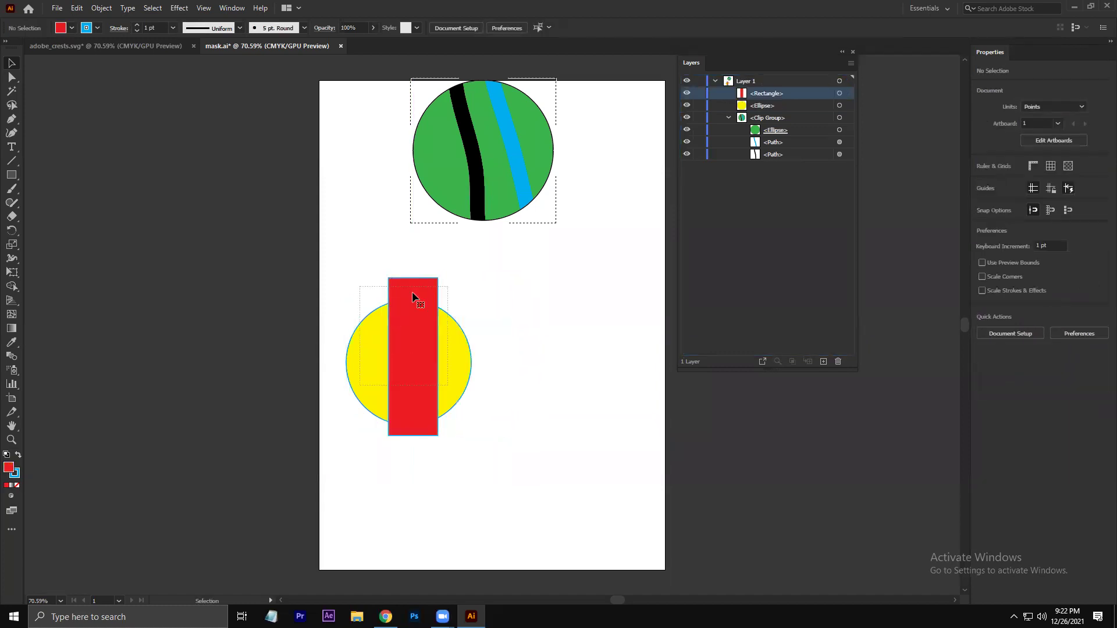
left_click_drag(359, 286, 531, 349)
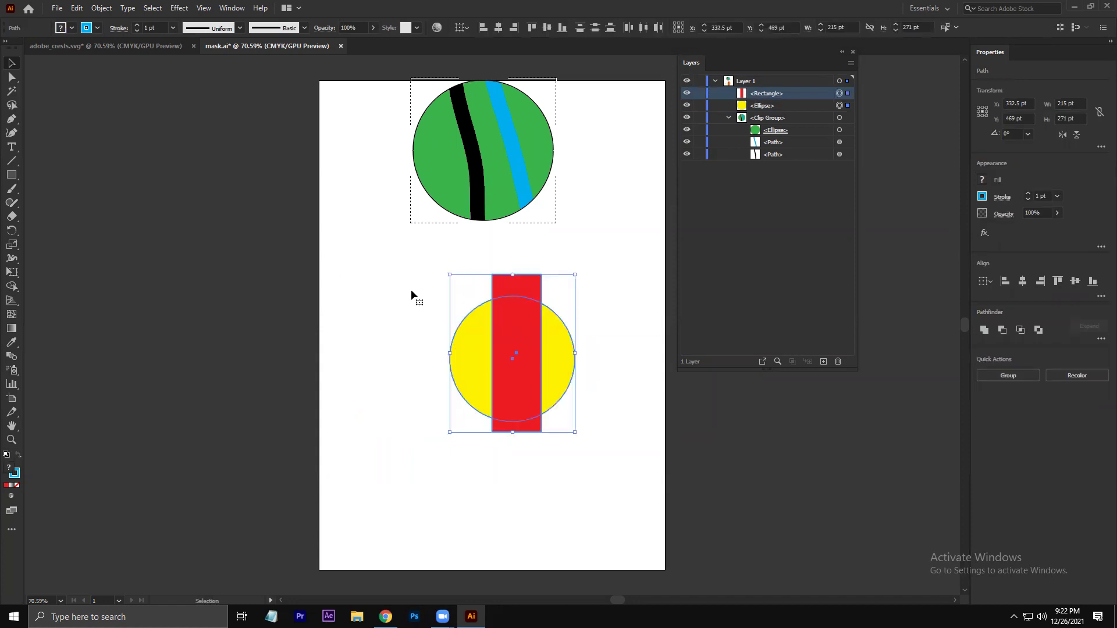
key("Left")
key("Left")
key("Left")
key("Left")
key("Left")
key("Left")
key("Left")
key("Left")
key("Left")
key("Left")
key("Left")
key("Left")
key("Left")
key("Left")
key("Left")
key("Left")
key("Left")
key("Left")
key("Left")
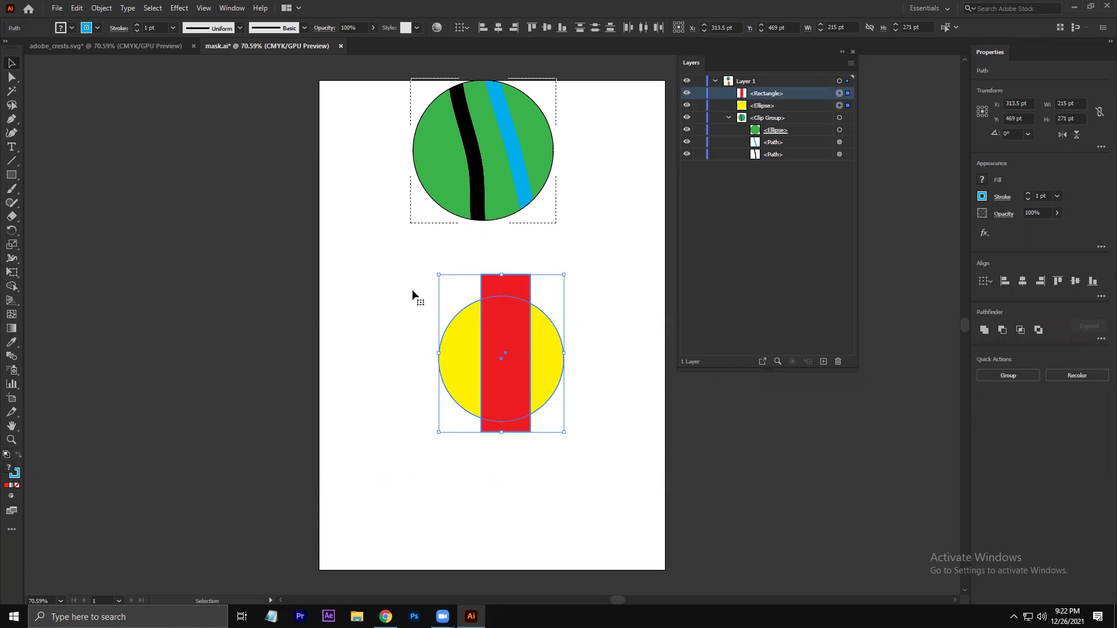
Step: Make a clipping mask from the selected yellow circle and the red rectangle above it
left_click(101, 8)
key("Up")
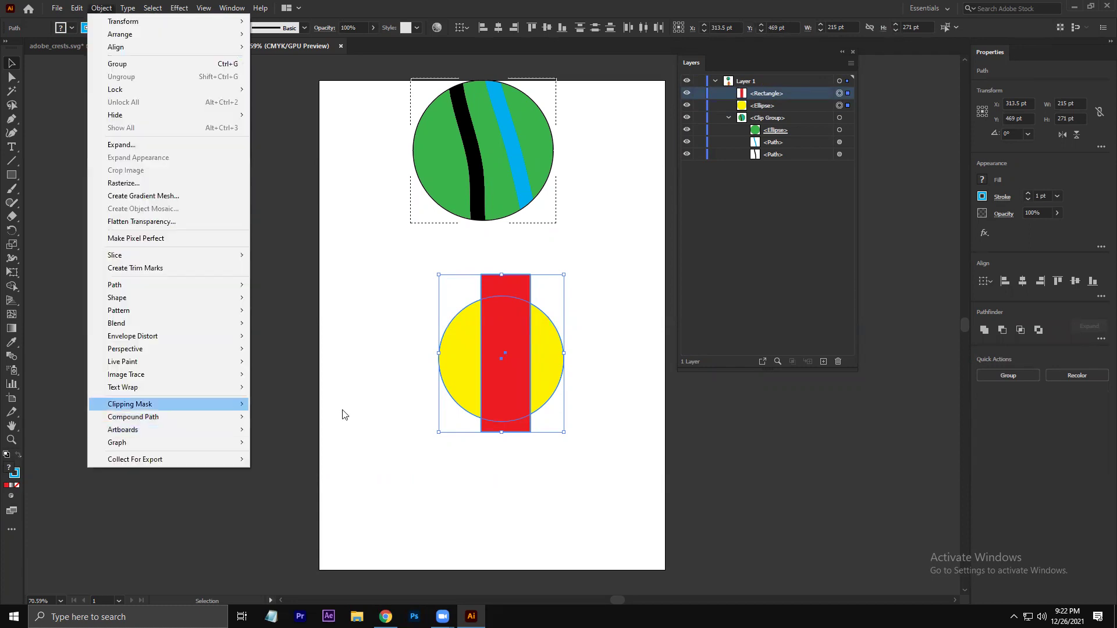
key("Right")
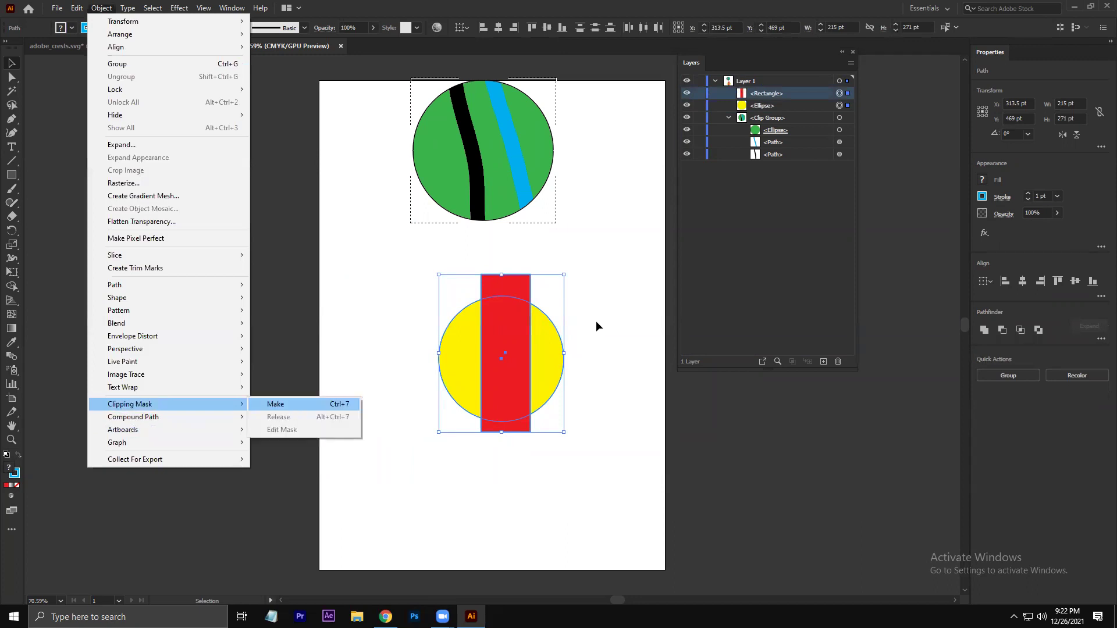
key("Return")
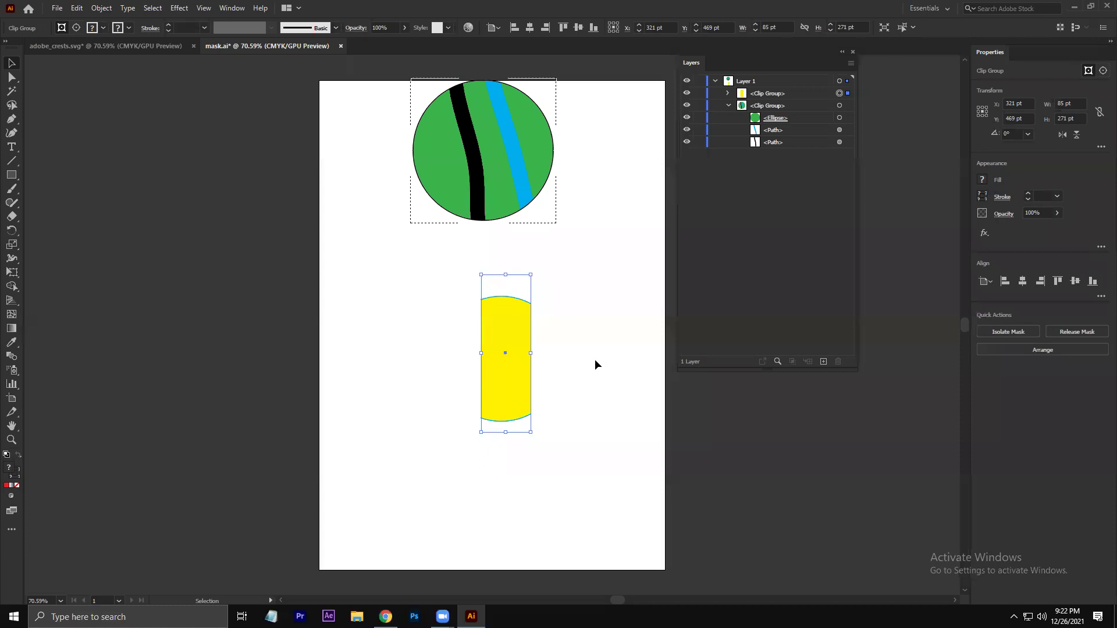
Step: Inspect the clip groups in the layer list, collapsing the green one and expanding the new one, and clear the selection
left_click(728, 105)
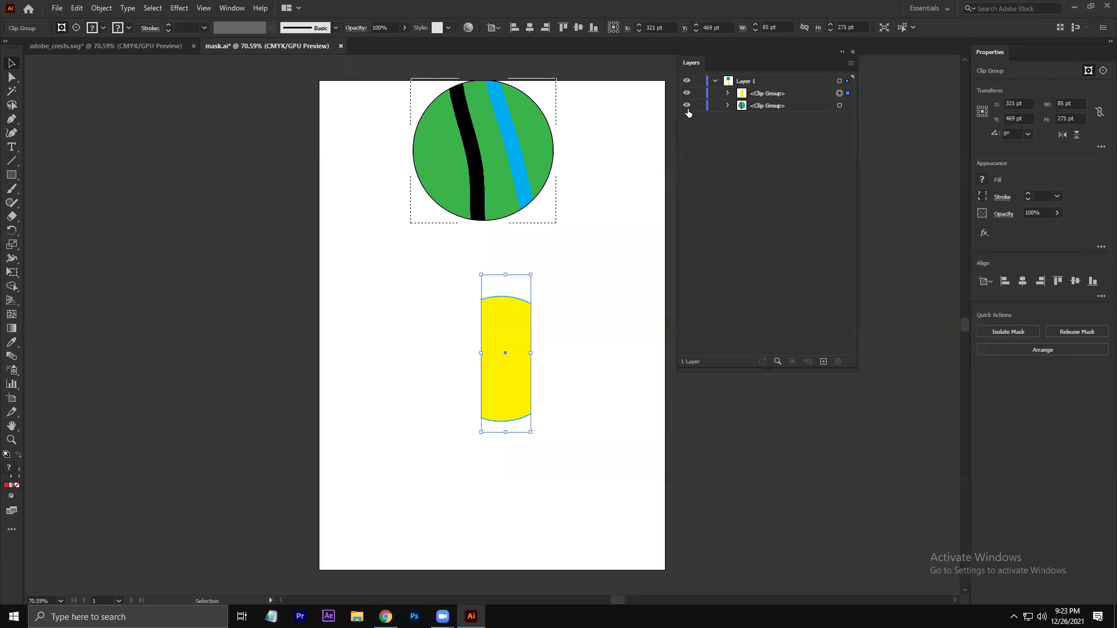
left_click(688, 106)
left_click(688, 107)
left_click(727, 94)
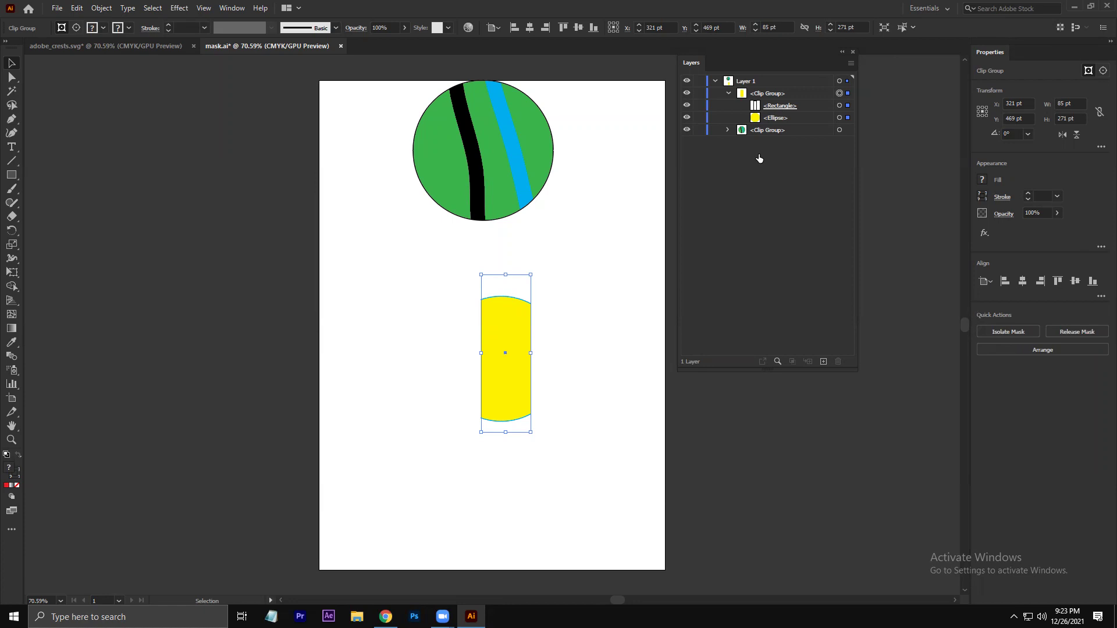
key("ctrl+shift+a")
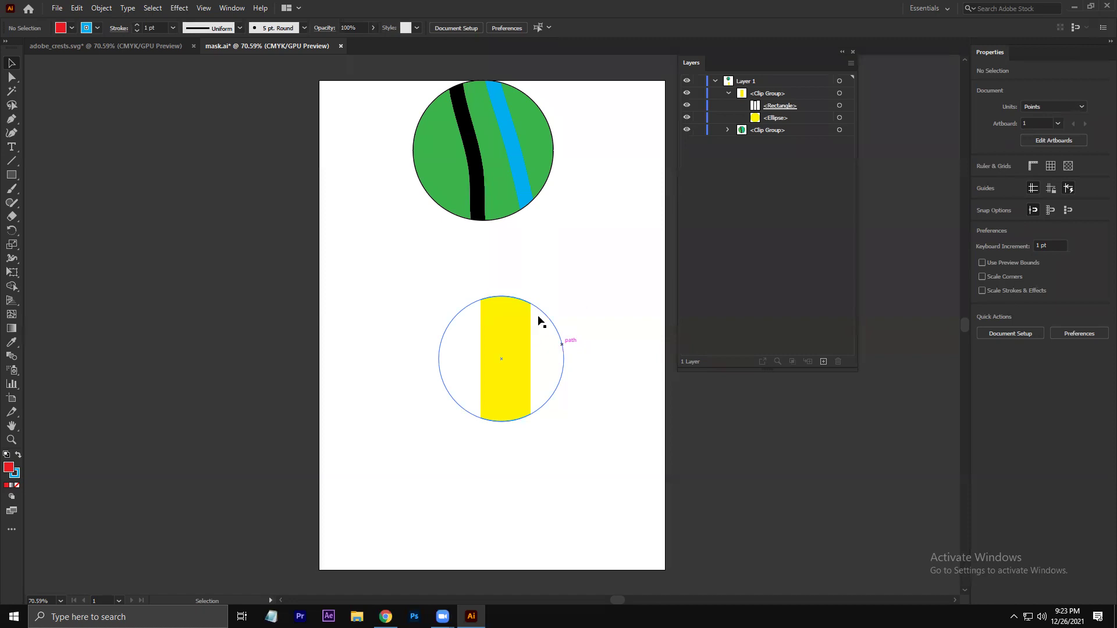
Step: Undo the clipping mask and, after trial moves of the red rectangle, centre it over the yellow circle at X 313.5 pt, Y 479 pt
key("ctrl+z")
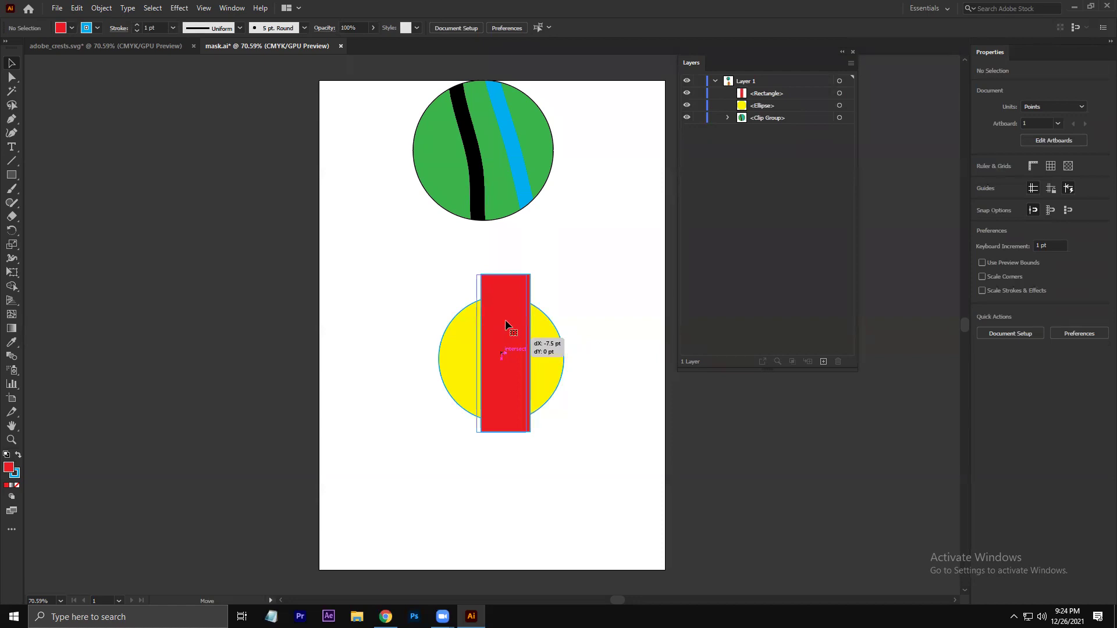
key("ctrl+z")
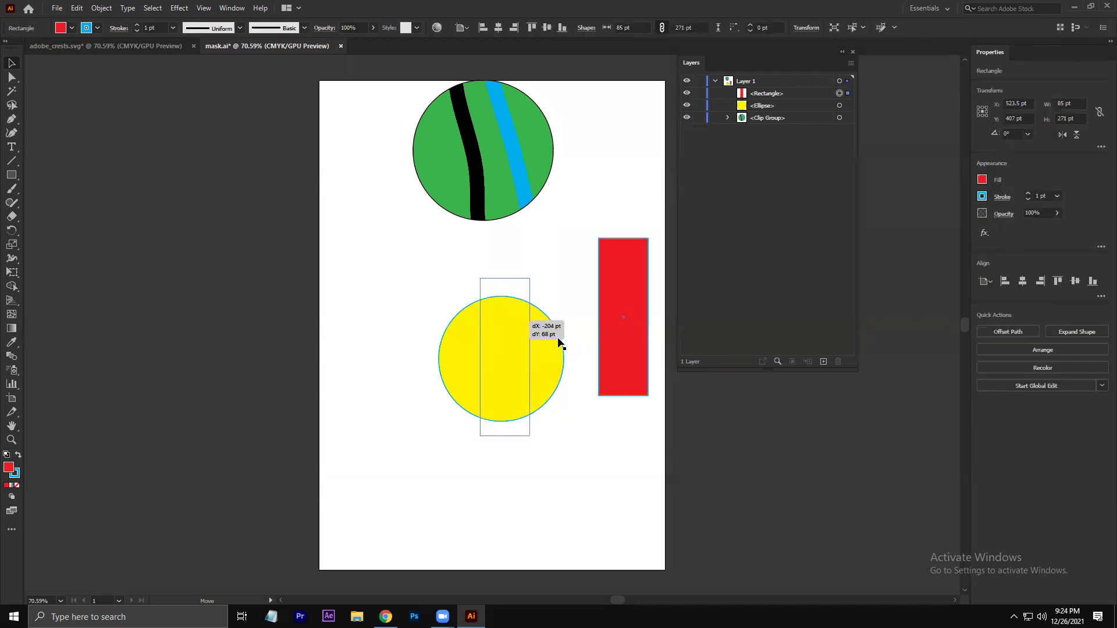
left_click_drag(557, 339, 558, 339)
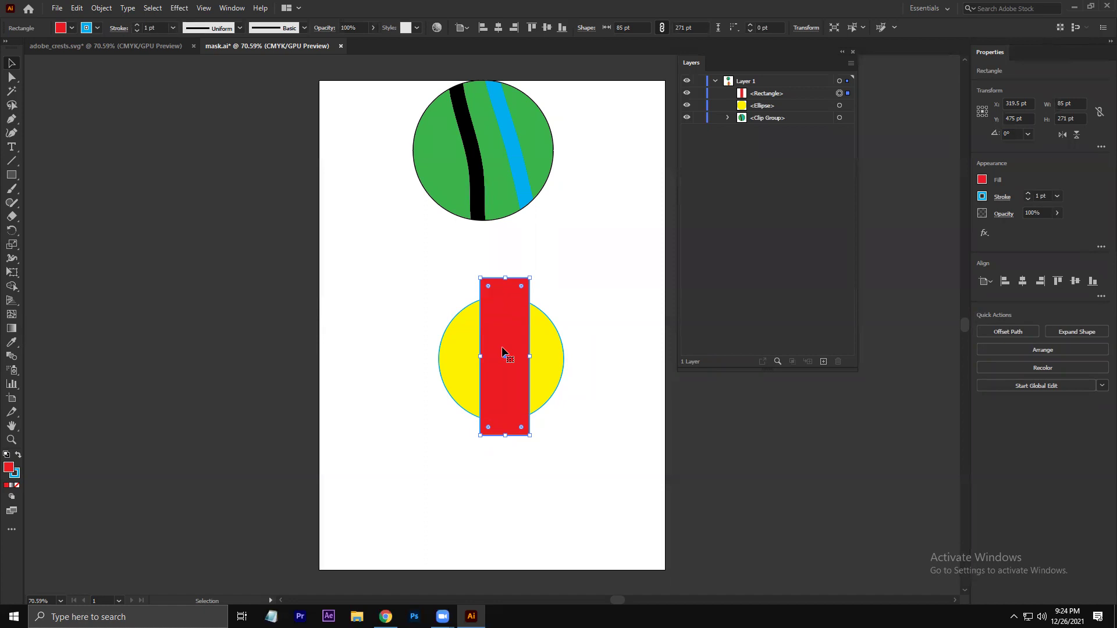
left_click_drag(502, 352, 598, 299)
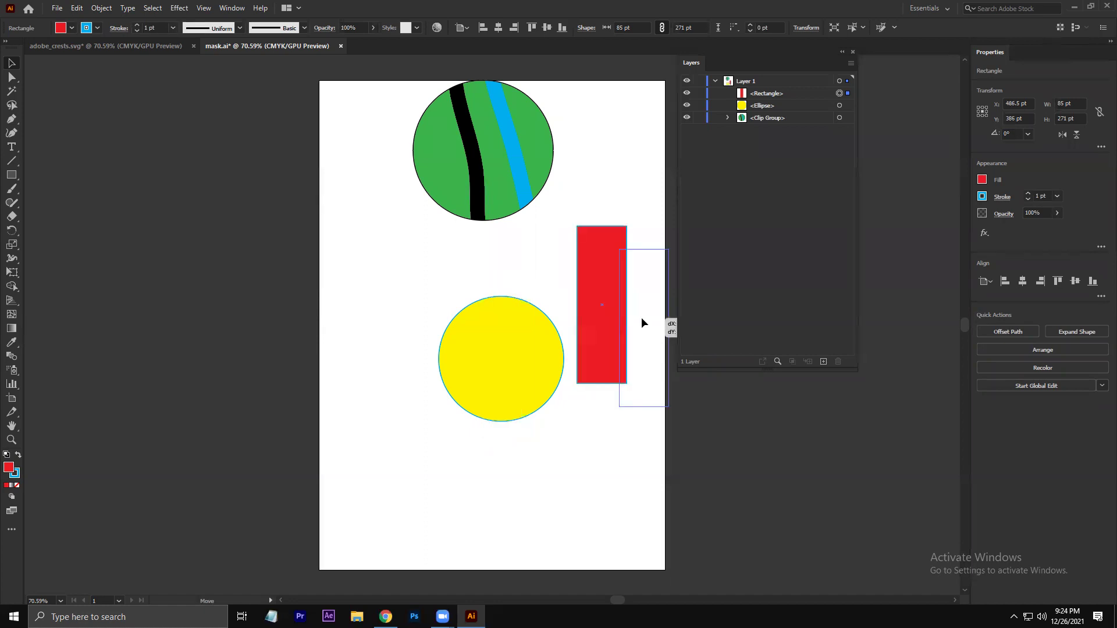
left_click_drag(585, 338, 486, 393)
Step: Make a clipping mask from the red rectangle and the yellow circle, and clear the selection after checking the clip group's bounds
left_click(460, 372, "shift")
key("ctrl+7")
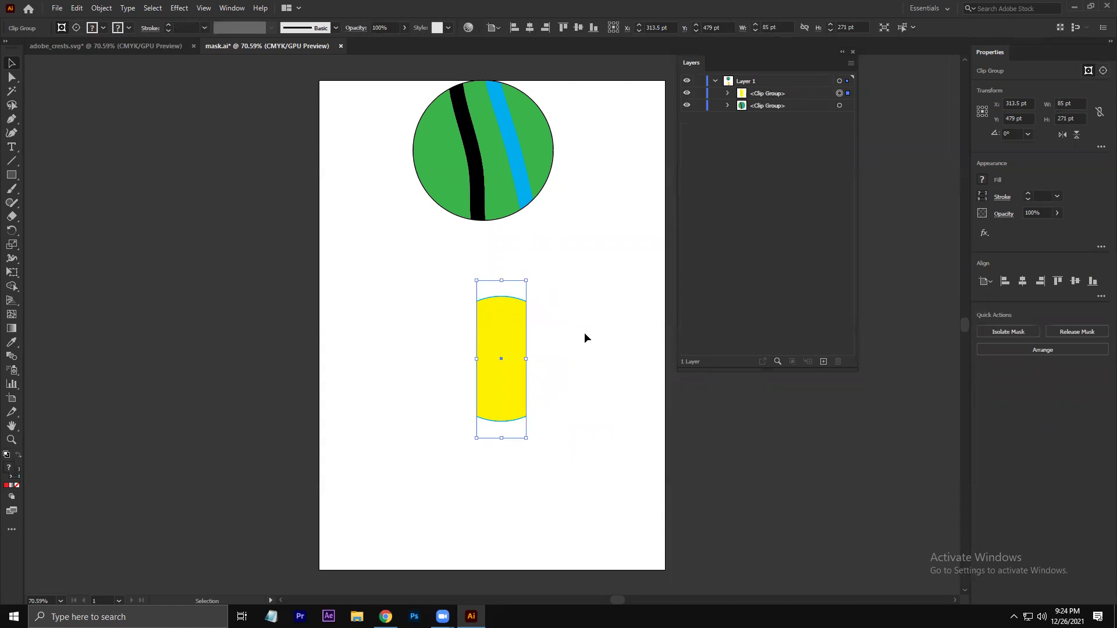
left_click(533, 335)
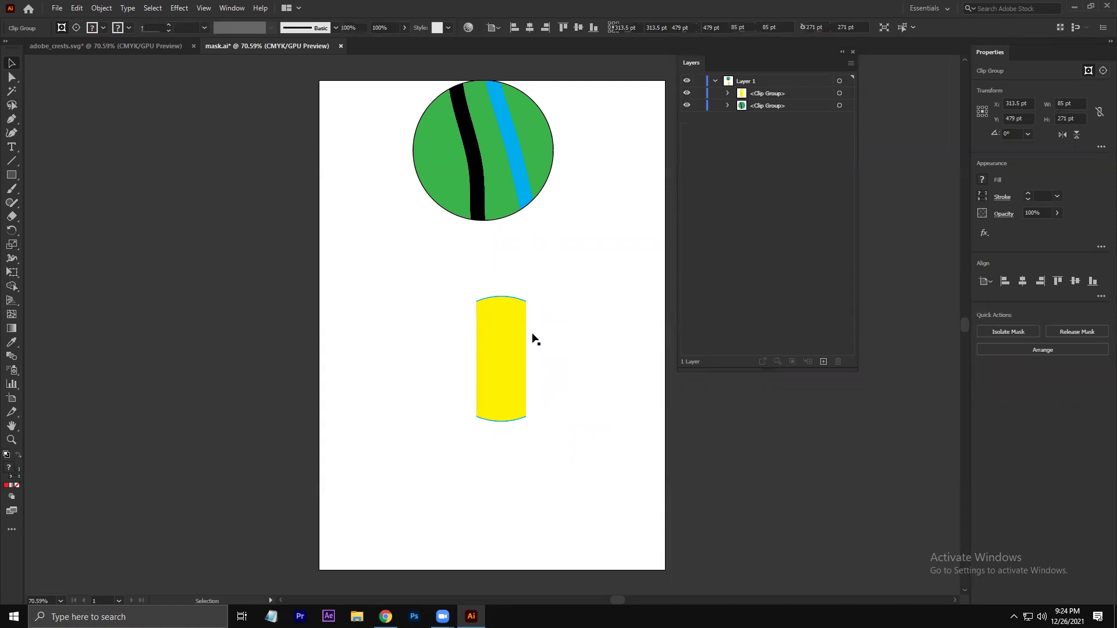
left_click(505, 280)
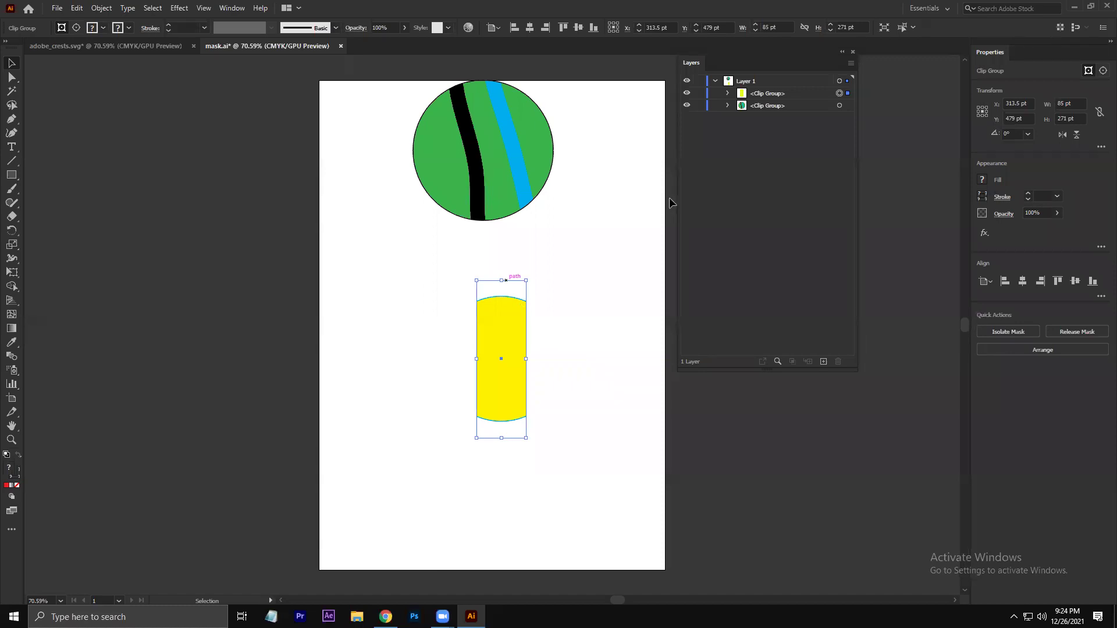
key("ctrl+shift+a")
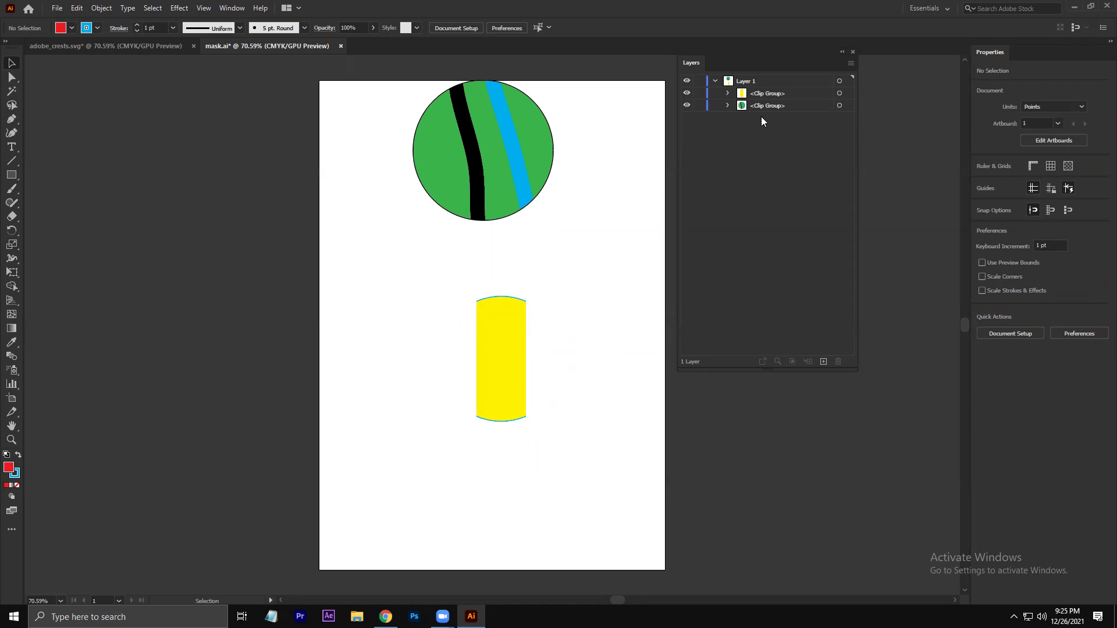
Step: Change the fill of the ellipse inside the lower clip group to magenta and select the group's clipping rectangle
left_click(727, 93)
left_click(845, 118)
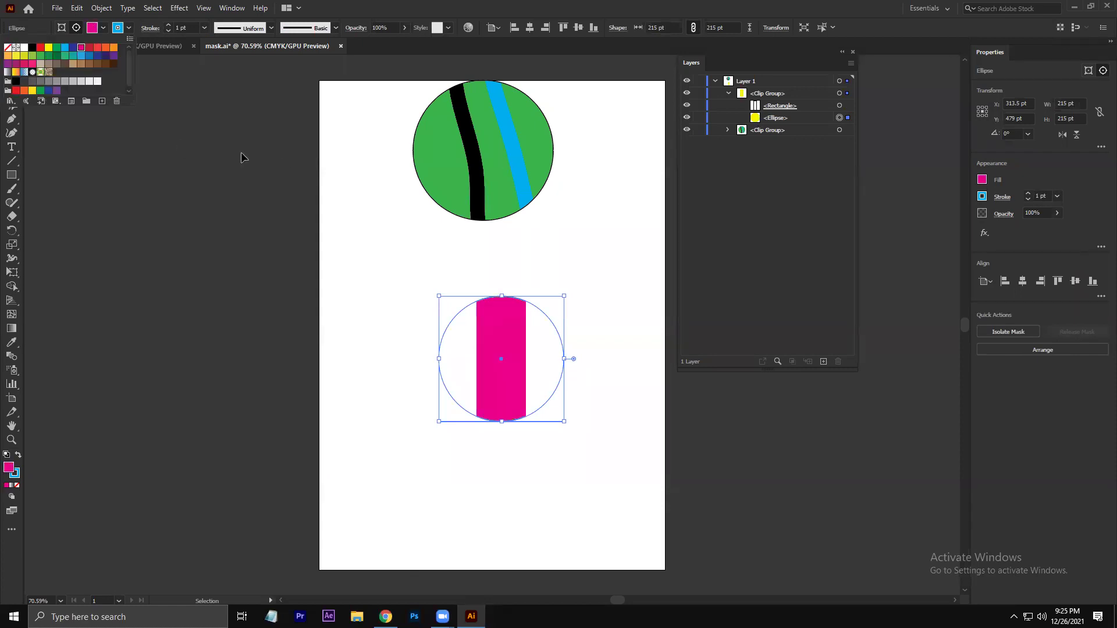
left_click(847, 106)
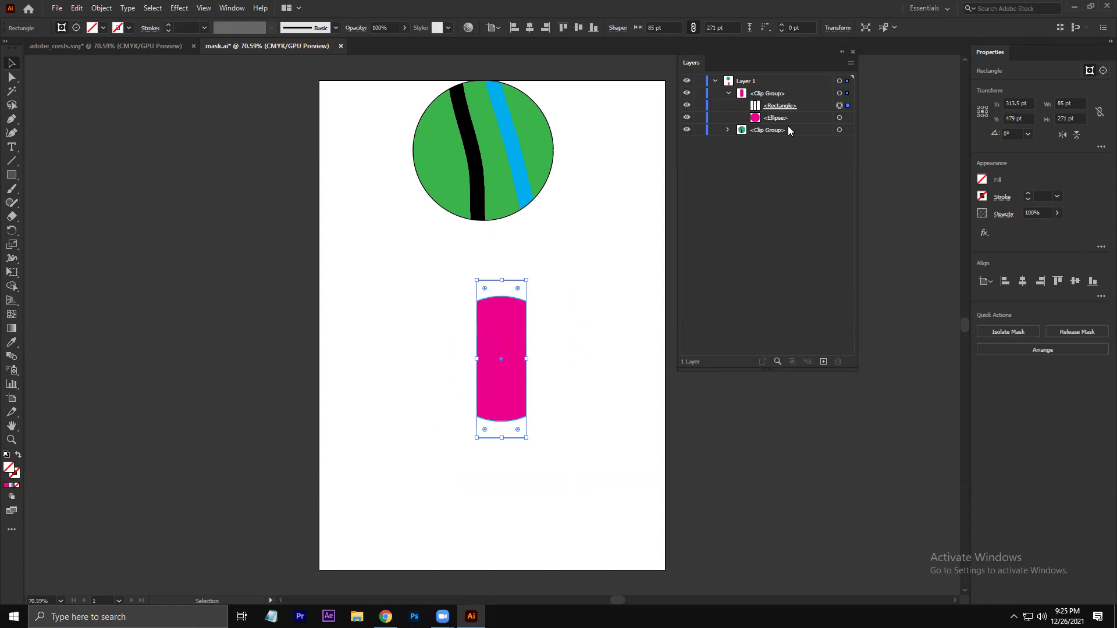
Step: Try a blue fill on the ellipse inside the lower clip group, and undo its recolouring until it is yellow again
key("ctrl+shift+a")
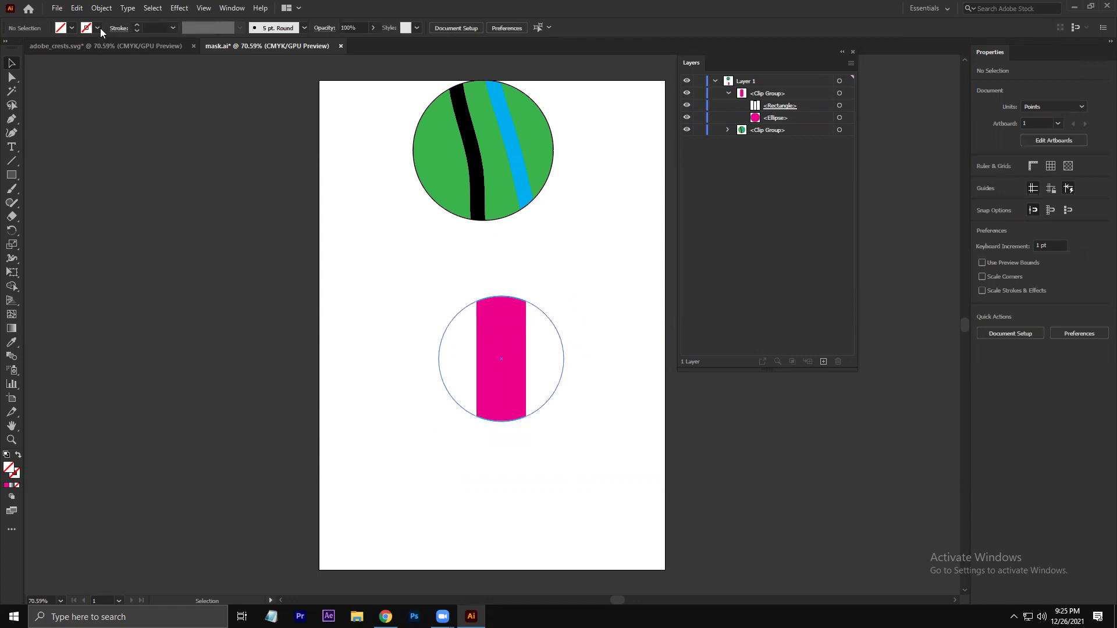
left_click(564, 343)
left_click(103, 28)
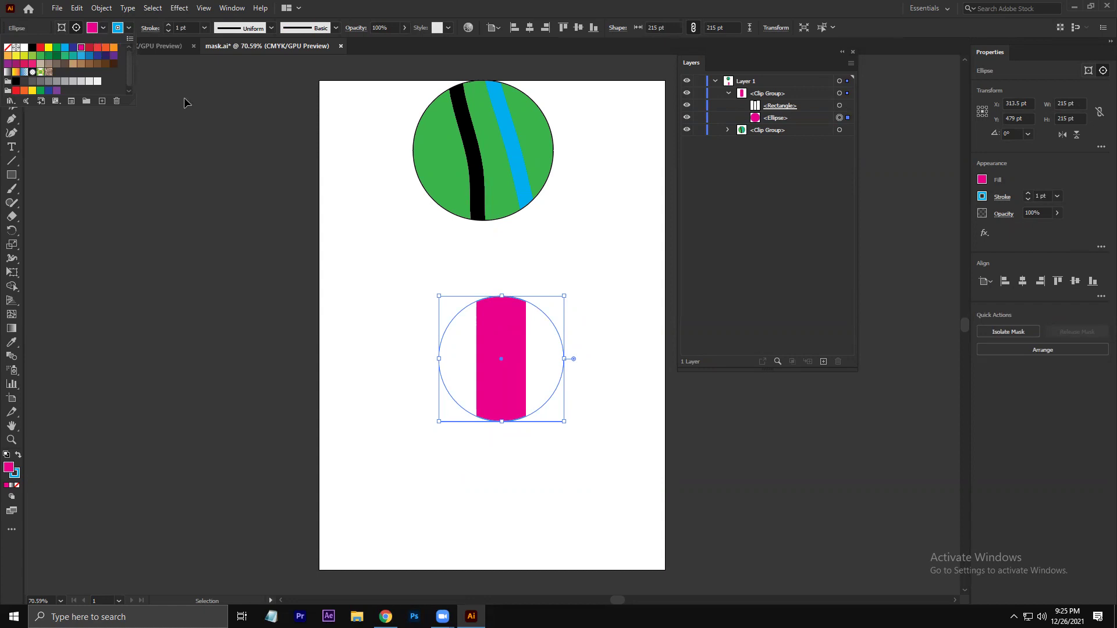
left_click(89, 55)
left_click(839, 105)
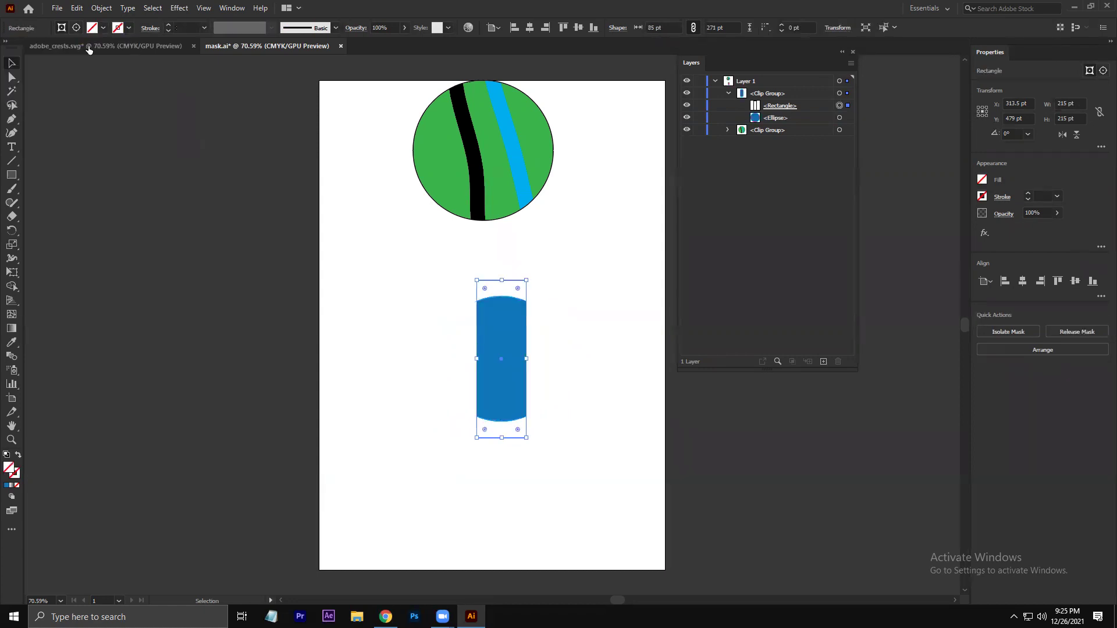
key("ctrl+z")
key("ctrl+z")
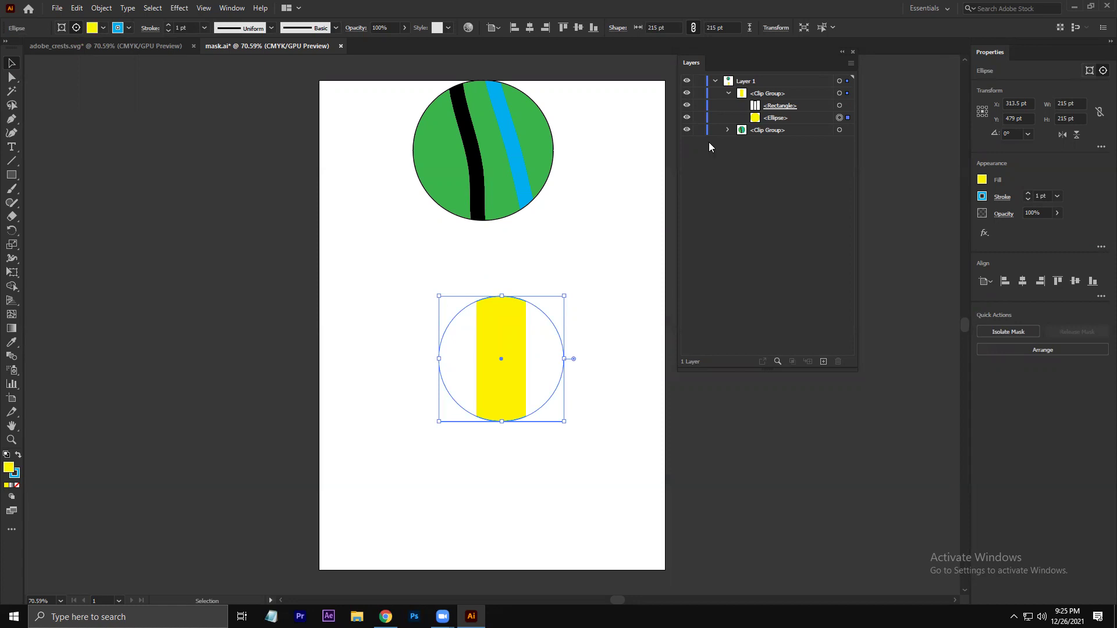
Step: Hide and show the yellow ellipse to check the clip group, and fill the group's clipping rectangle with green
left_click(687, 117)
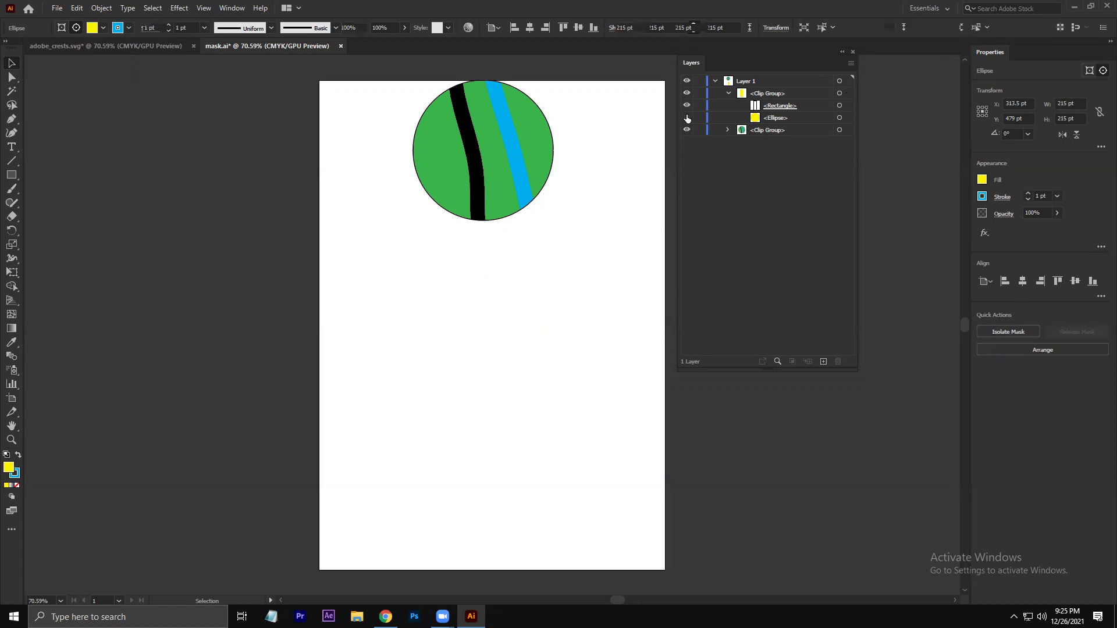
left_click(687, 118)
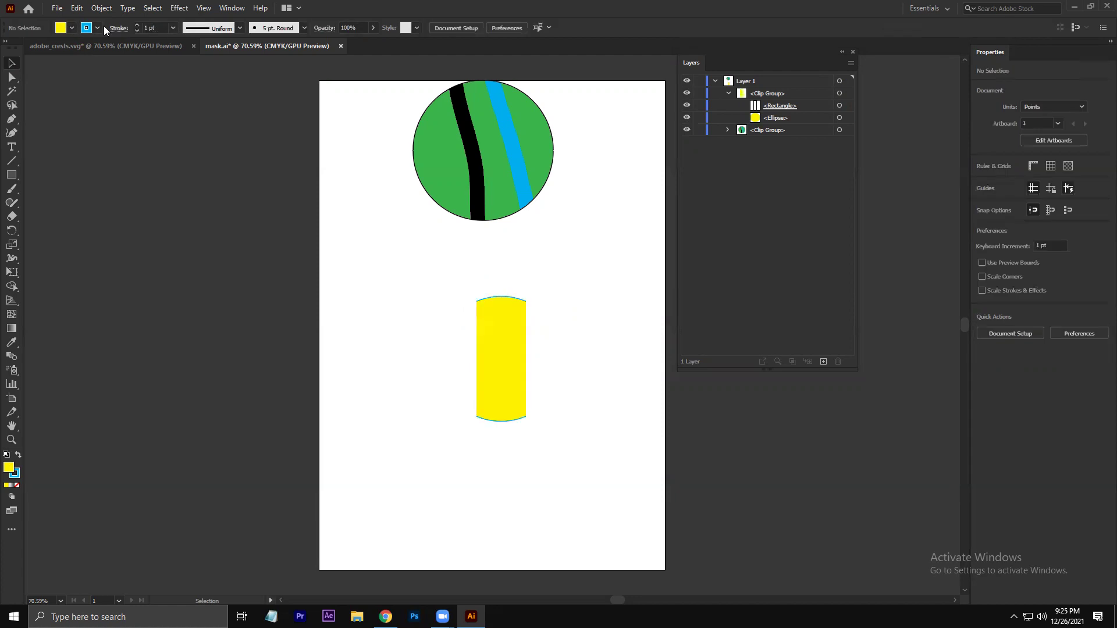
left_click(780, 106)
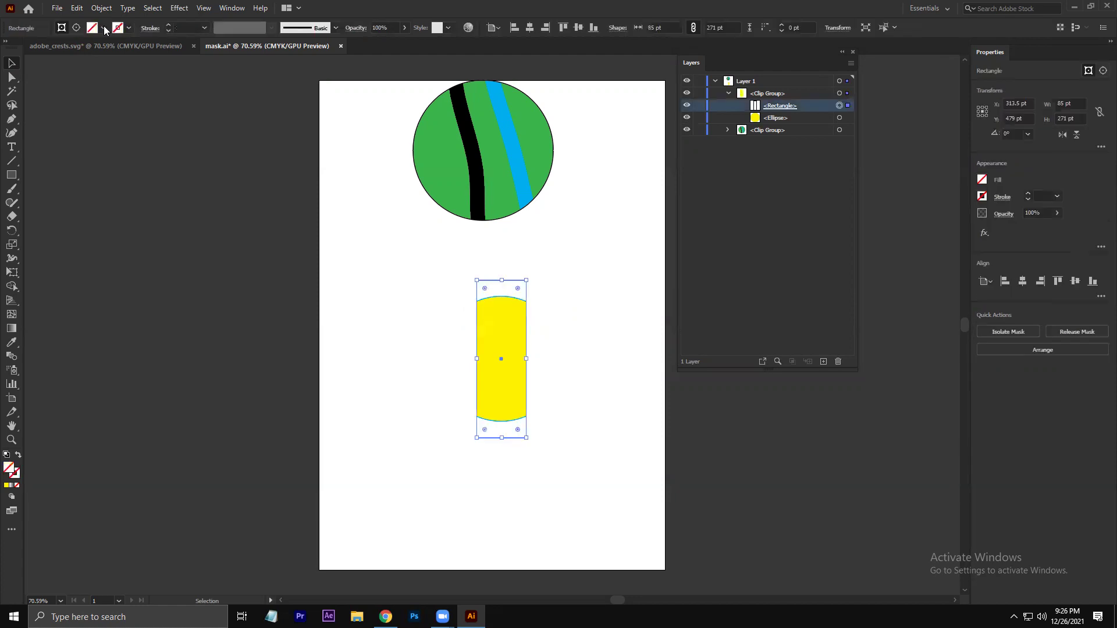
left_click(103, 28)
left_click(56, 47)
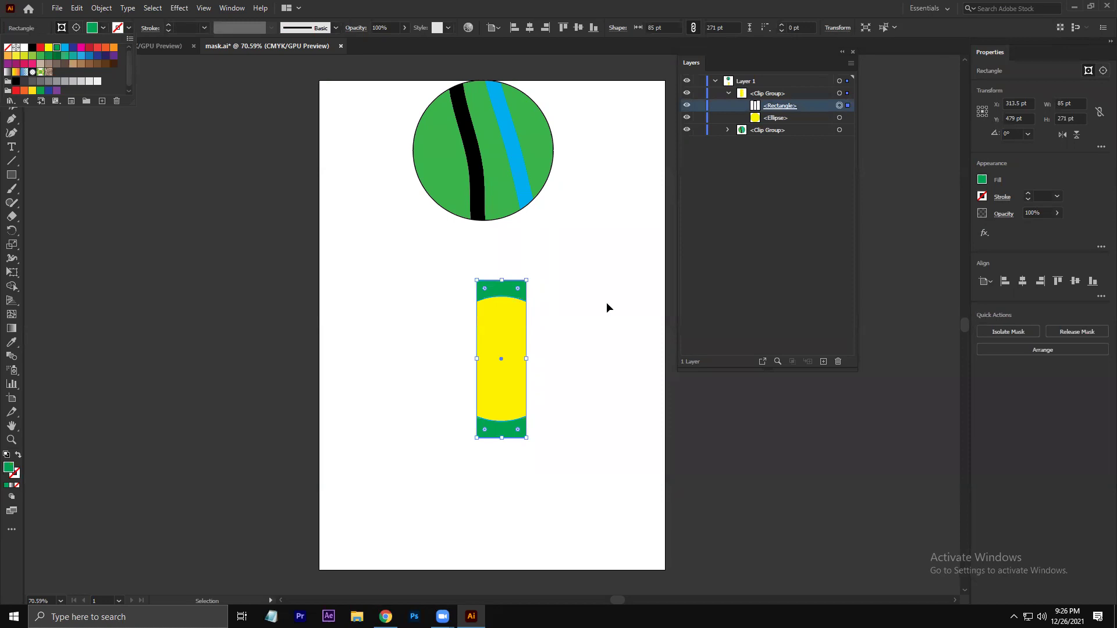
Step: Remove the lower clip group and draw a yellow circle about 191 pt wide in its place below the green circle
key("ctrl+3")
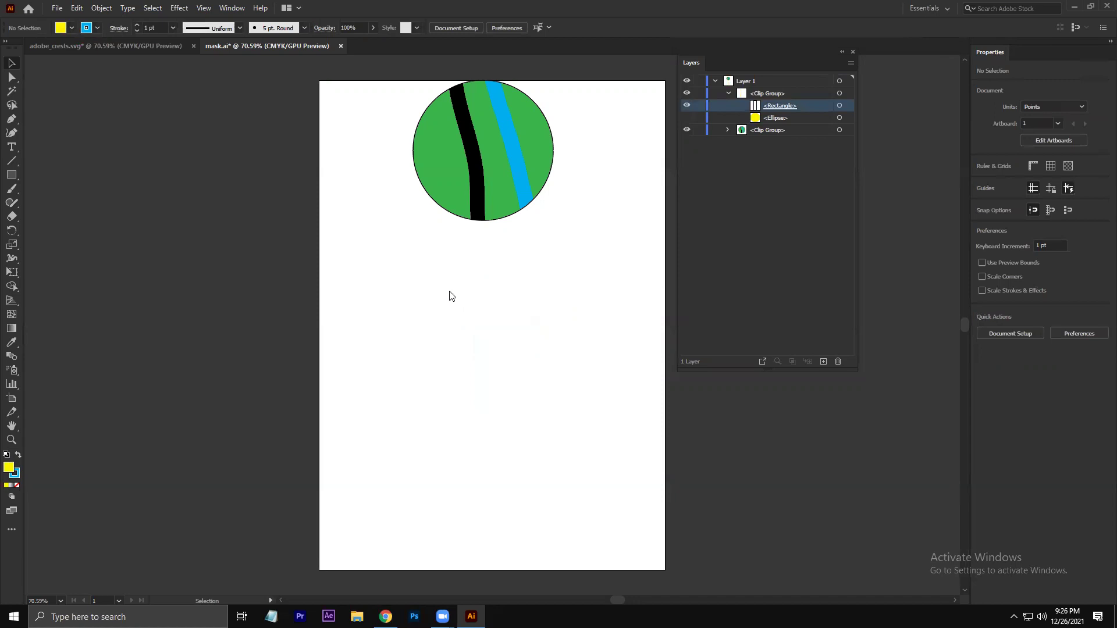
key("l")
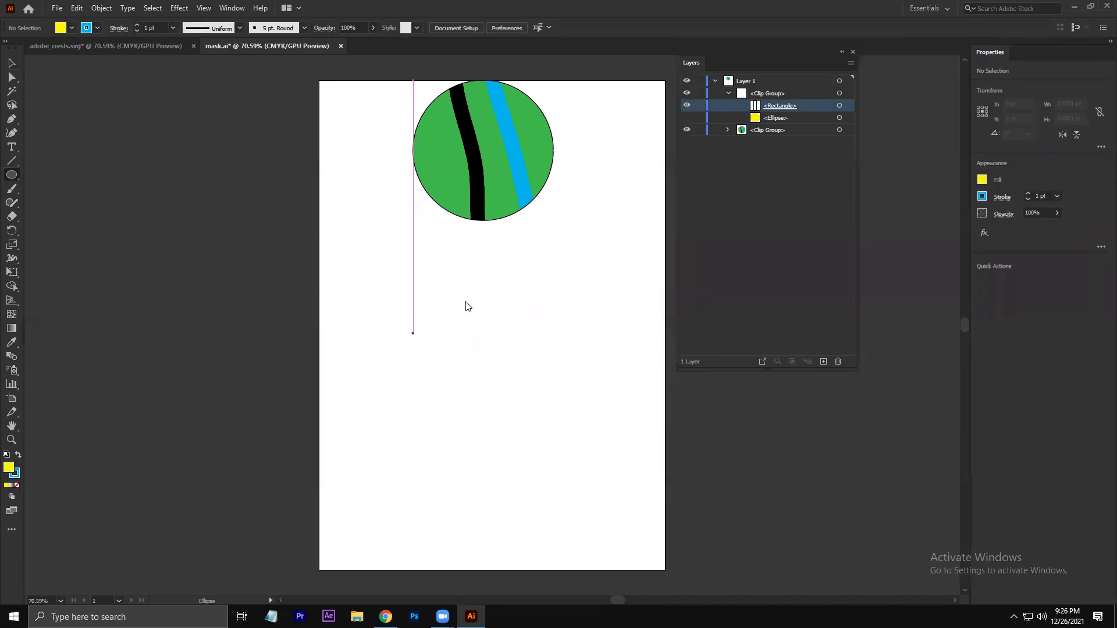
left_click_drag(449, 291, 516, 392)
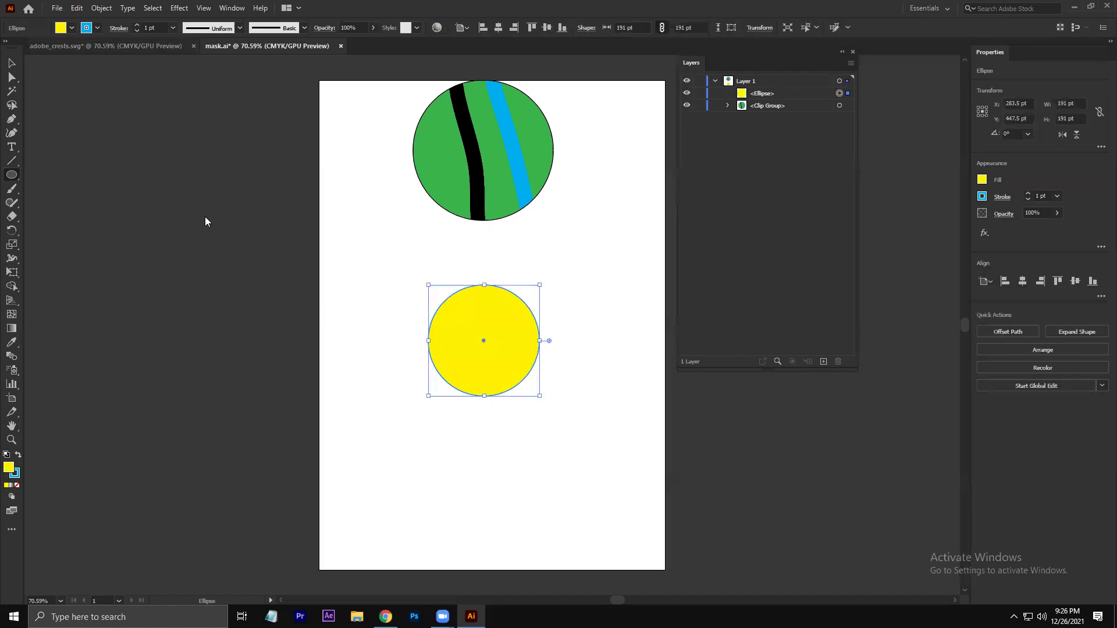
Step: Fill the yellow circle with the light blue sampled from the stripe above, and move it horizontally to X 316.5 pt
left_click(72, 28)
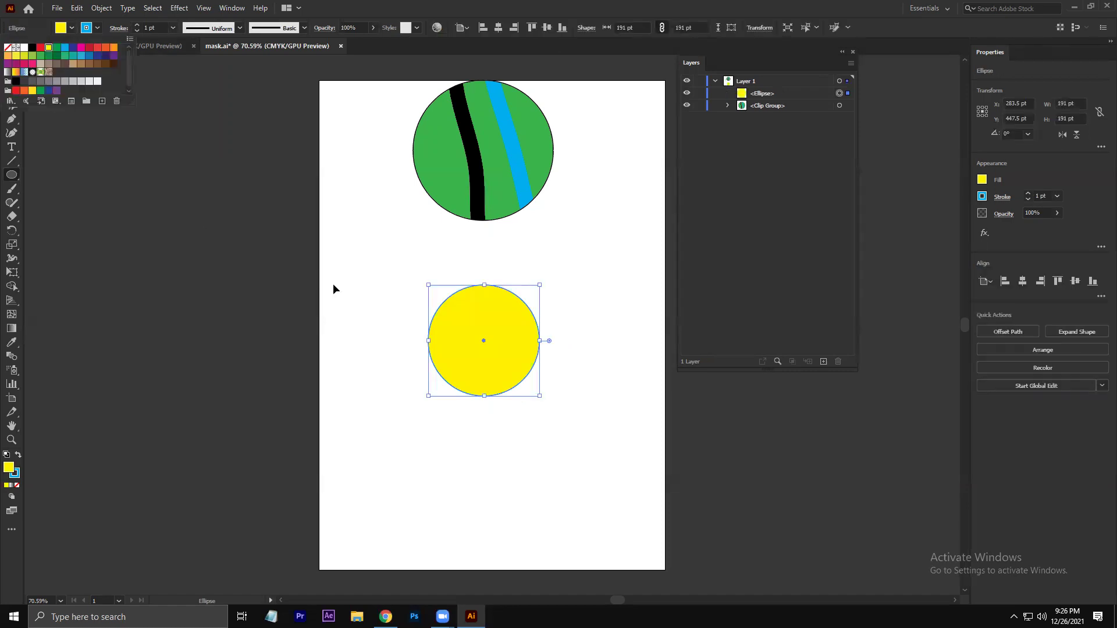
key("i")
left_click(512, 145)
key("v")
left_click_drag(499, 334, 518, 334)
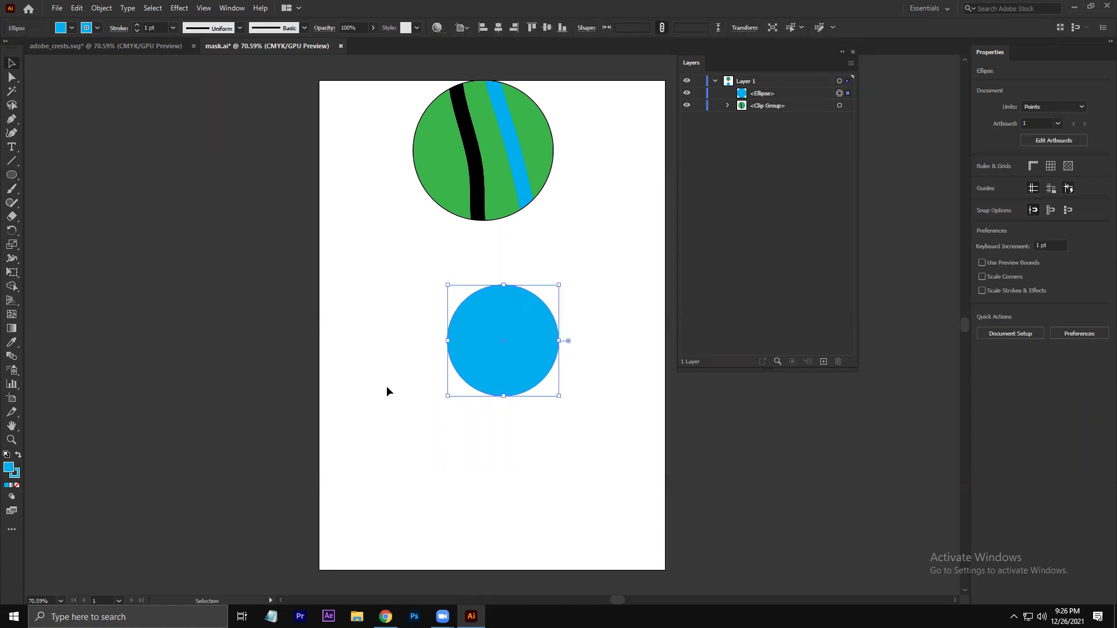
Step: Draw a red rectangle about 73 by 218 pt beside the blue circle, after undoing a stray ellipse
key("l")
key("ctrl+shift+a")
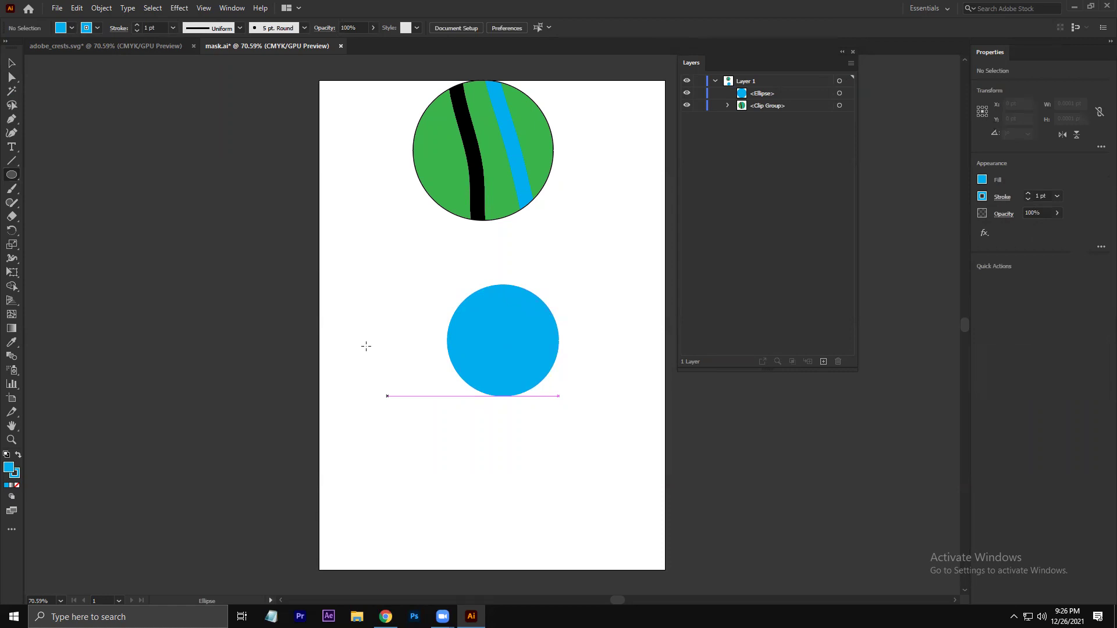
left_click_drag(360, 334, 409, 491)
key("ctrl+z")
key("m")
left_click_drag(358, 365, 400, 492)
key("v")
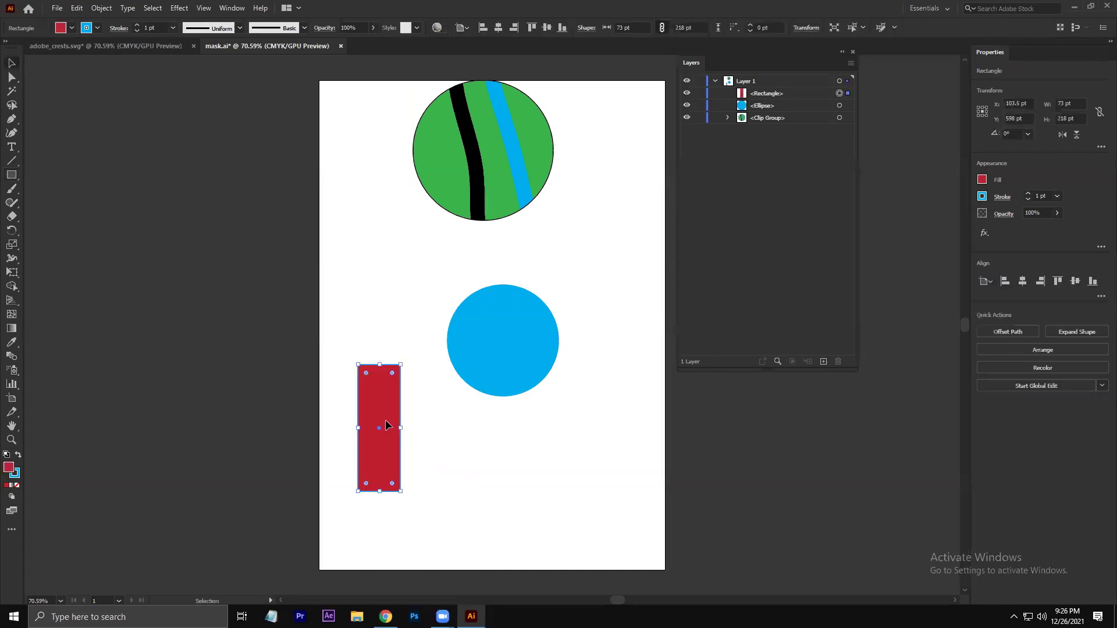
Step: Centre the red rectangle over the blue circle at X 316.5 pt, Y 447.5 pt, and make a clipping mask from both
left_click_drag(386, 420, 510, 327)
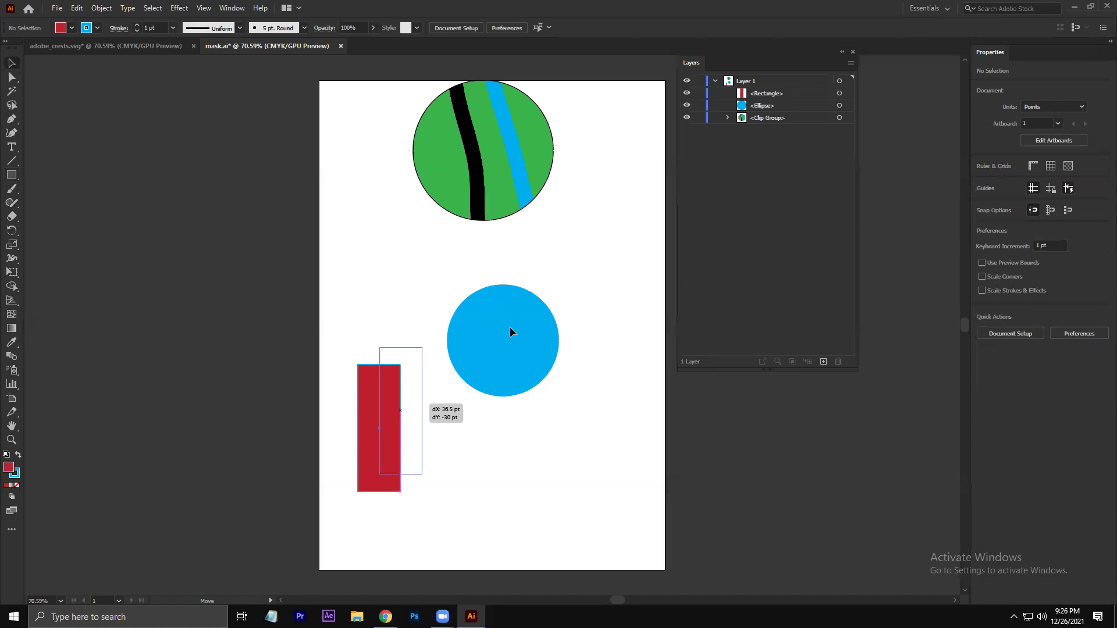
left_click_drag(509, 326, 510, 332)
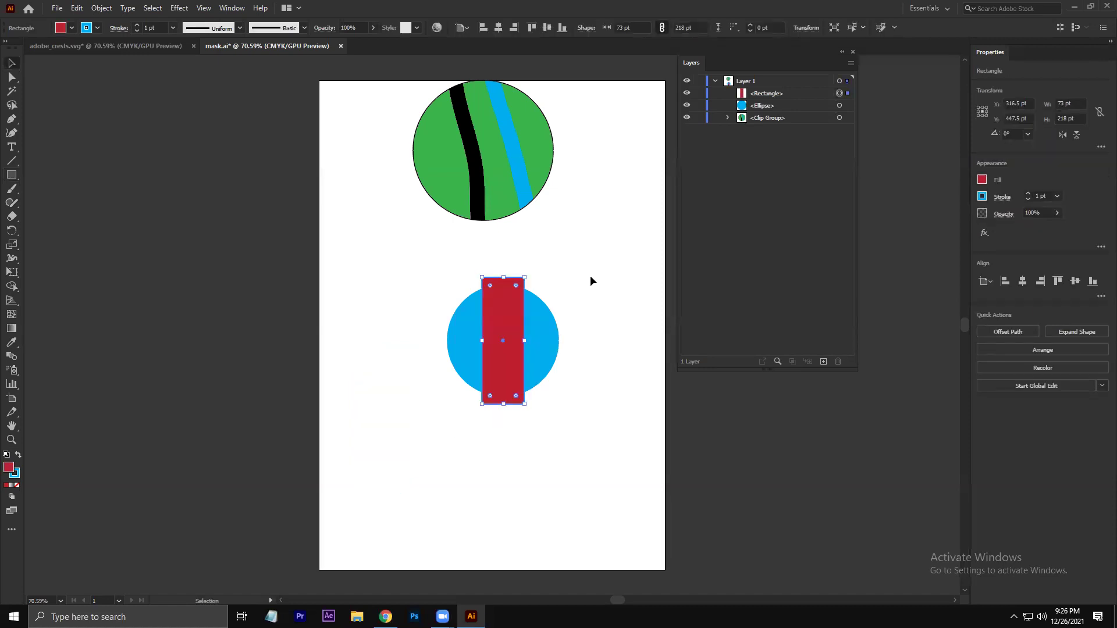
left_click(285, 301)
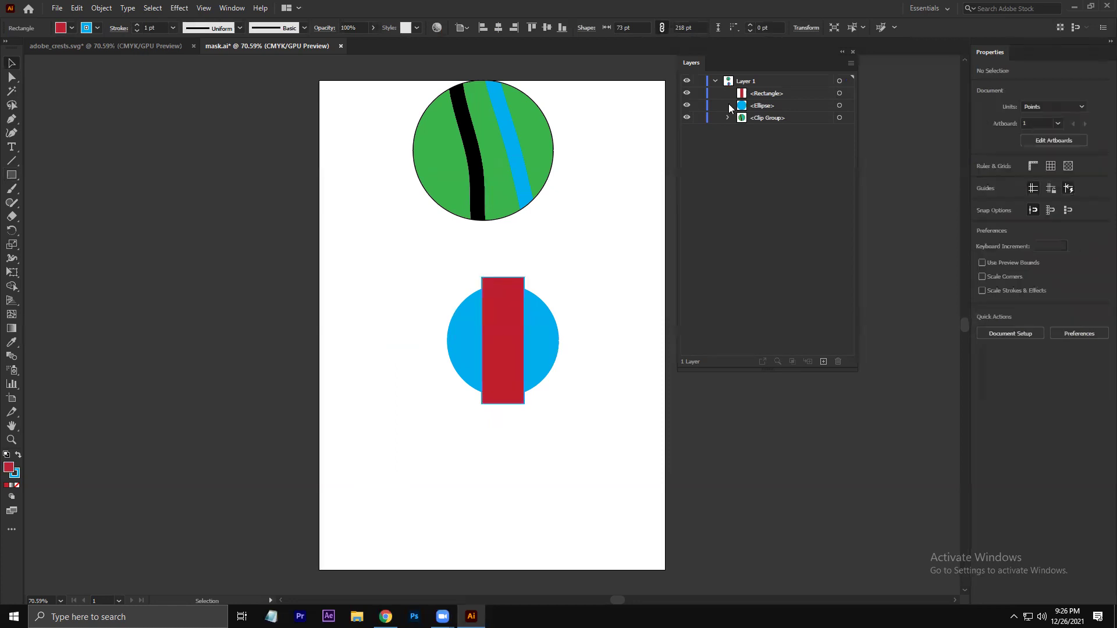
key("ctrl+7")
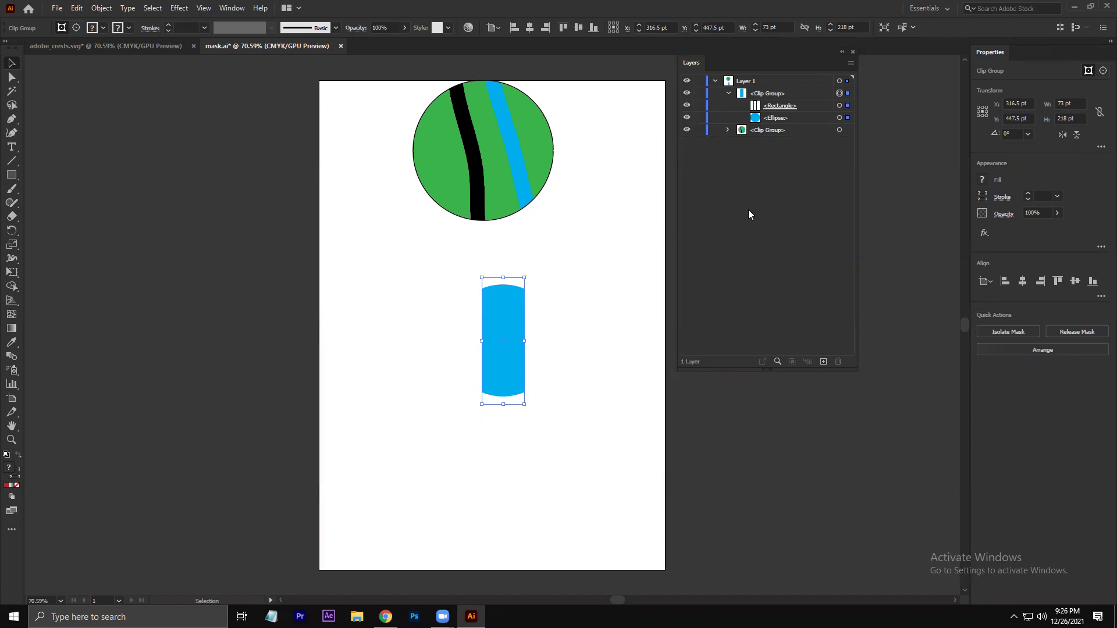
Step: Try a red fill on the clipped circle, and undo back to before the rectangle was moved over it
key("ctrl+shift+a")
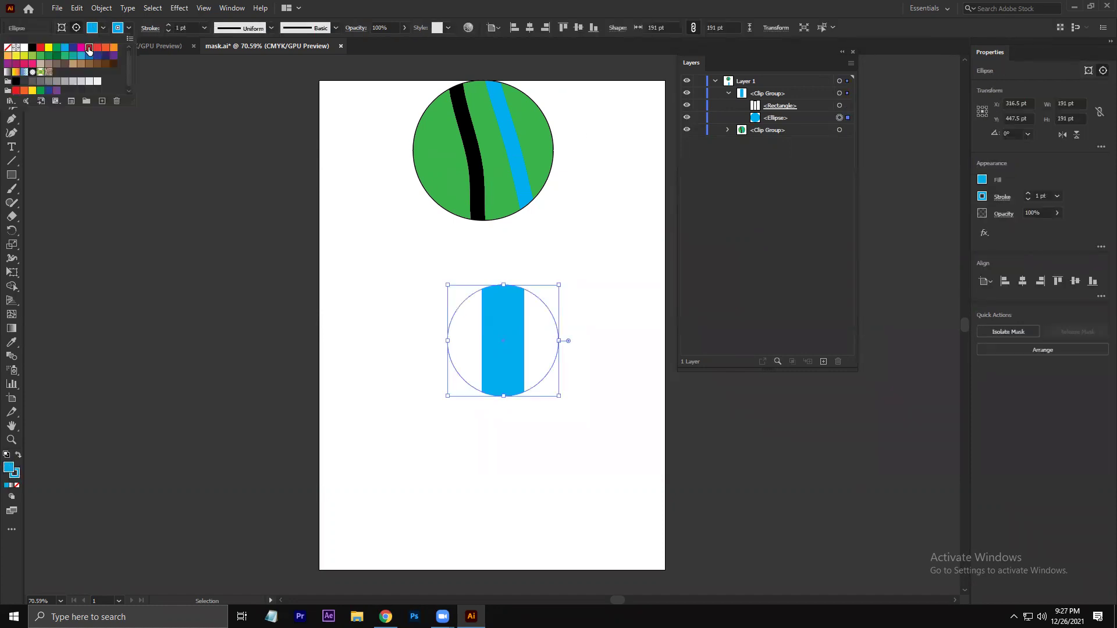
left_click(88, 48)
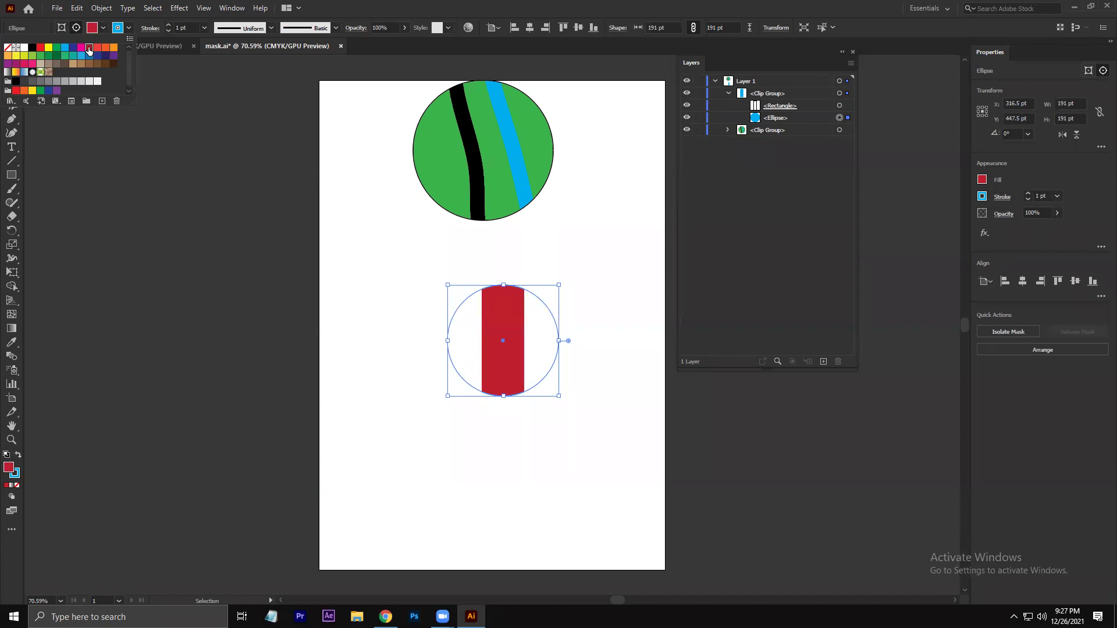
key("ctrl+z")
key("ctrl+z")
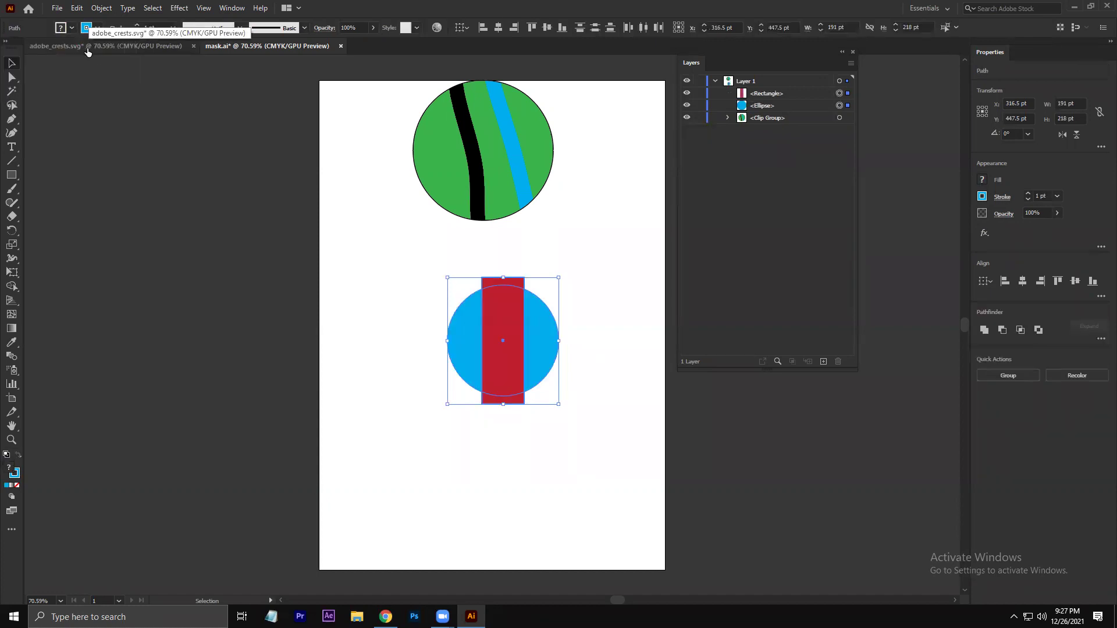
key("ctrl+z")
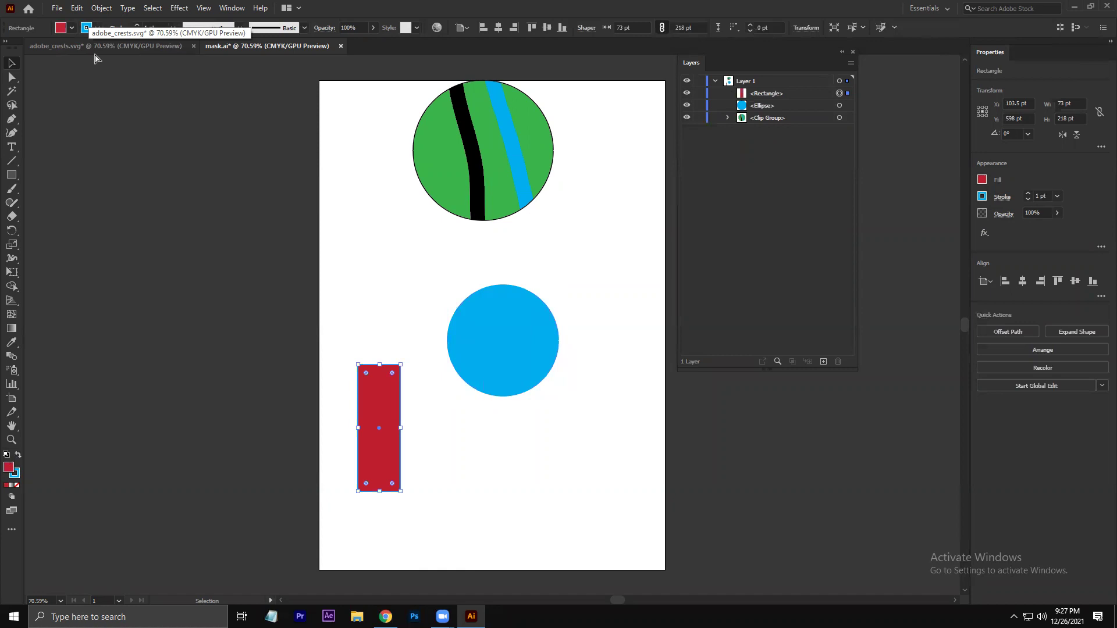
Step: Delete the red rectangle and the blue circle, and add a new layer above Layer 1
key("Delete")
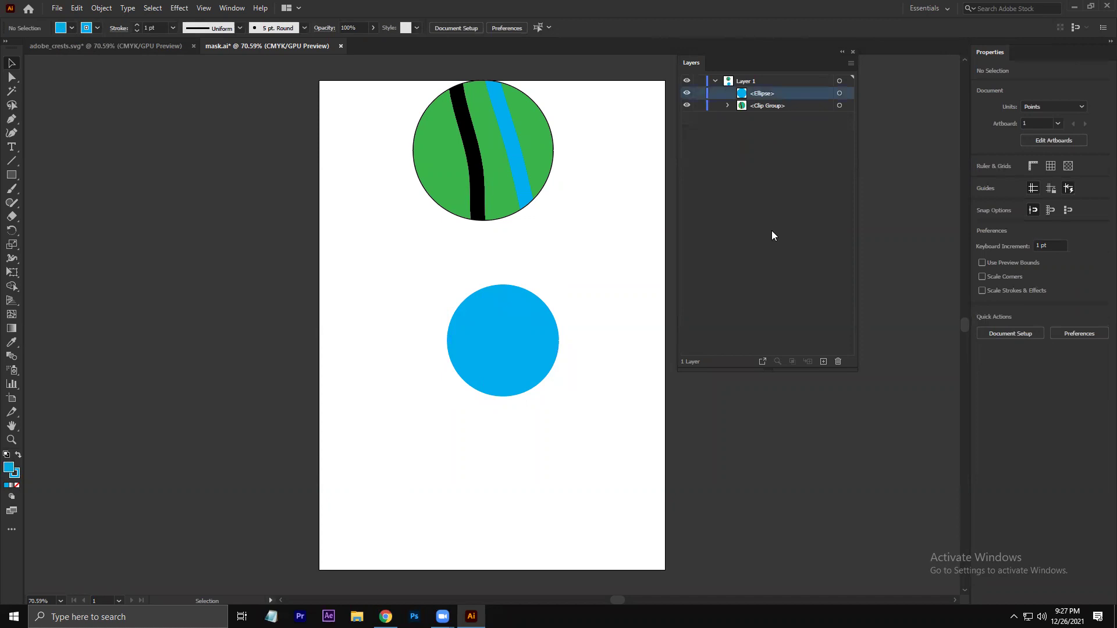
left_click(850, 63)
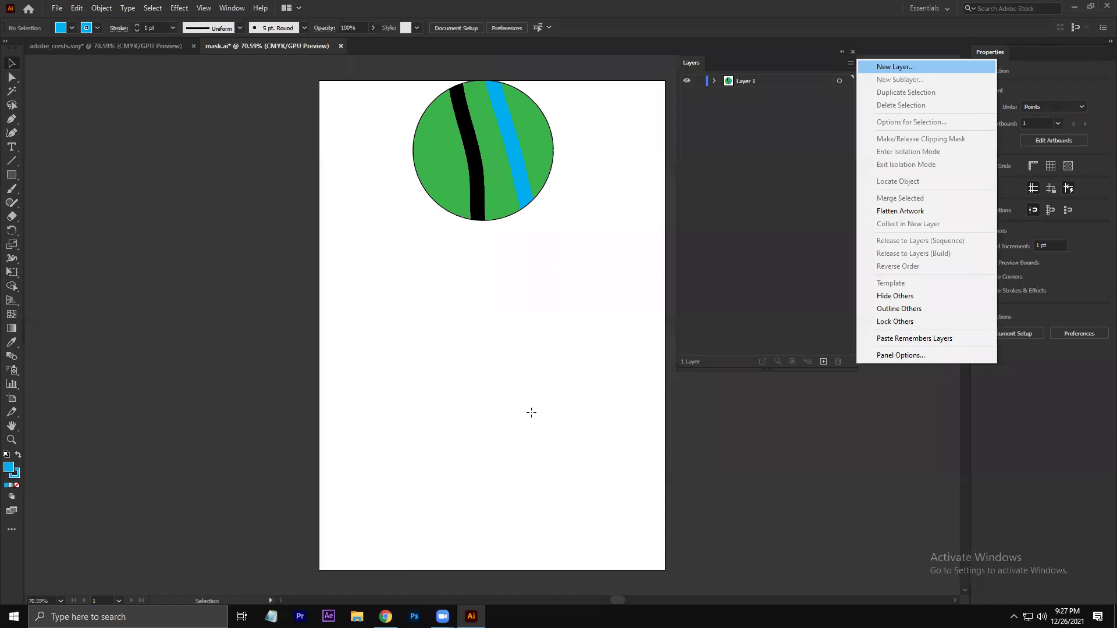
Step: Draw a blue ellipse about 223.5 by 209.5 pt below the green circle on the new layer
left_click_drag(423, 301, 191, 178)
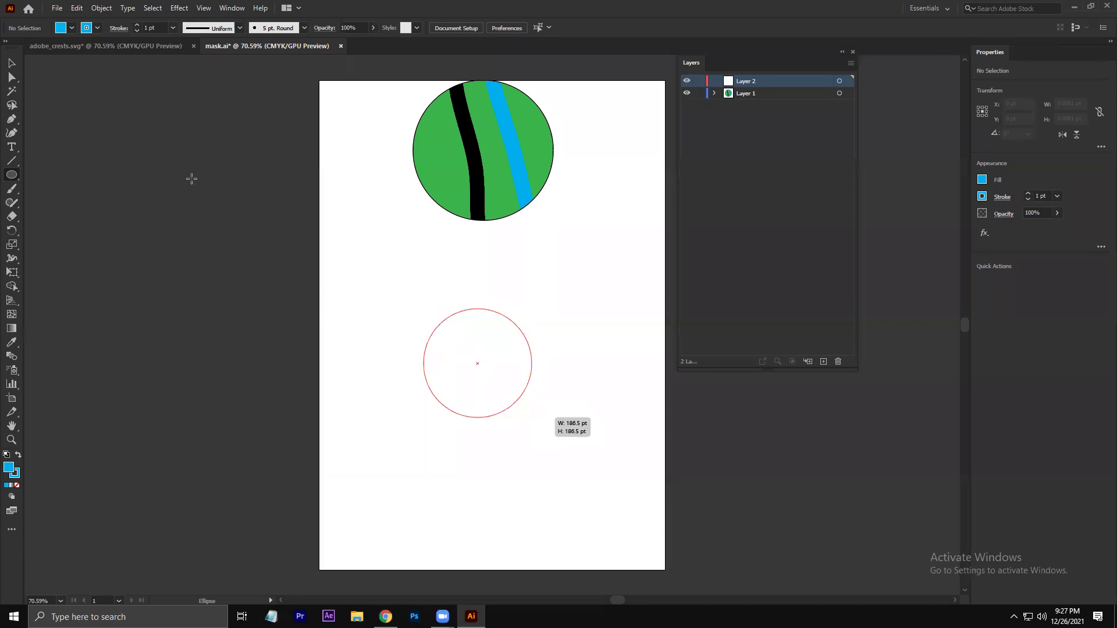
left_click_drag(191, 179, 20, 71)
left_click_drag(19, 71, 364, 235)
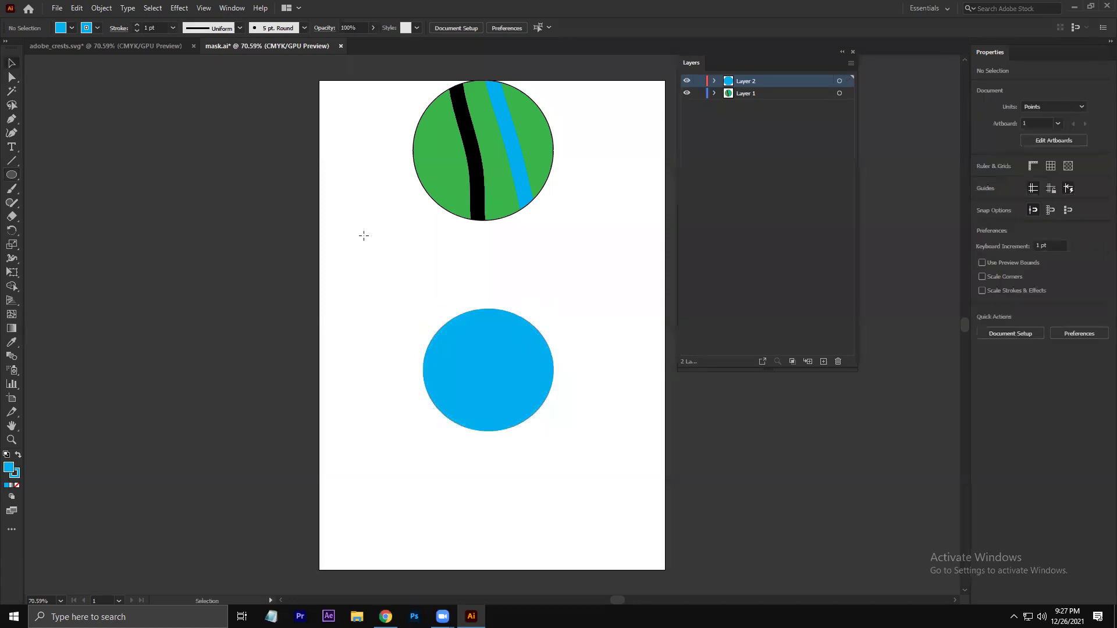
left_click_drag(392, 337, 392, 337)
Step: Draw a rectangle about 74 by 234 pt beside the blue ellipse and fill it with green
key("m")
mouse_move(347, 224)
left_mouse_down()
mouse_move(361, 232)
mouse_move(391, 361)
left_mouse_up()
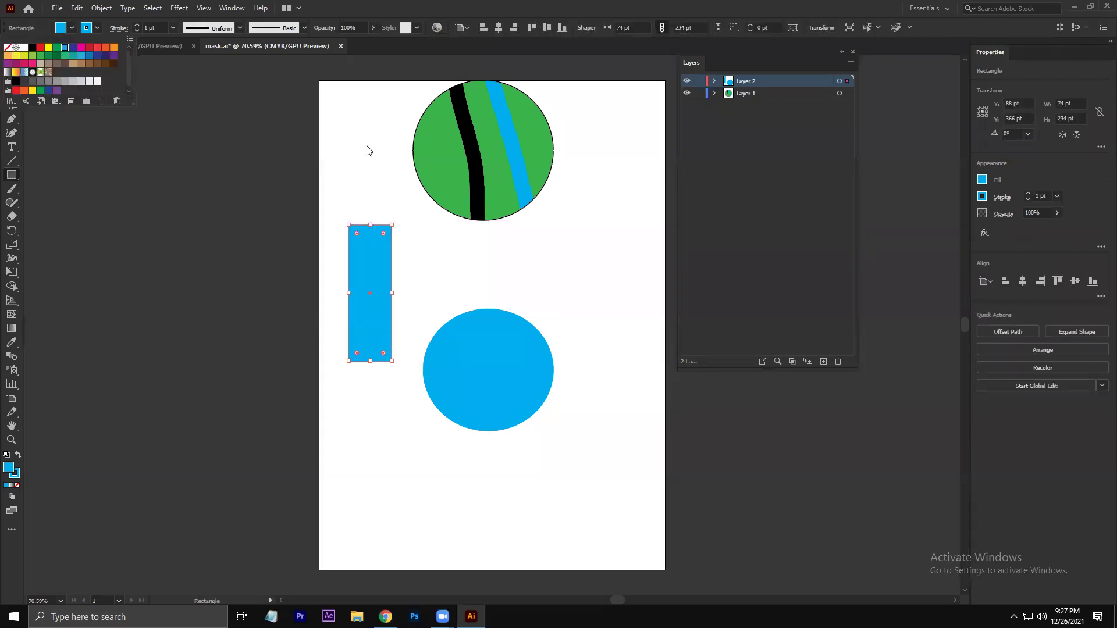
left_click(57, 47)
Step: Centre the green rectangle over the blue ellipse at X 291.25 pt, Y 498.25 pt, and make a clipping mask from both
key("v")
key("ctrl+shift+a")
left_click_drag(368, 271, 486, 347)
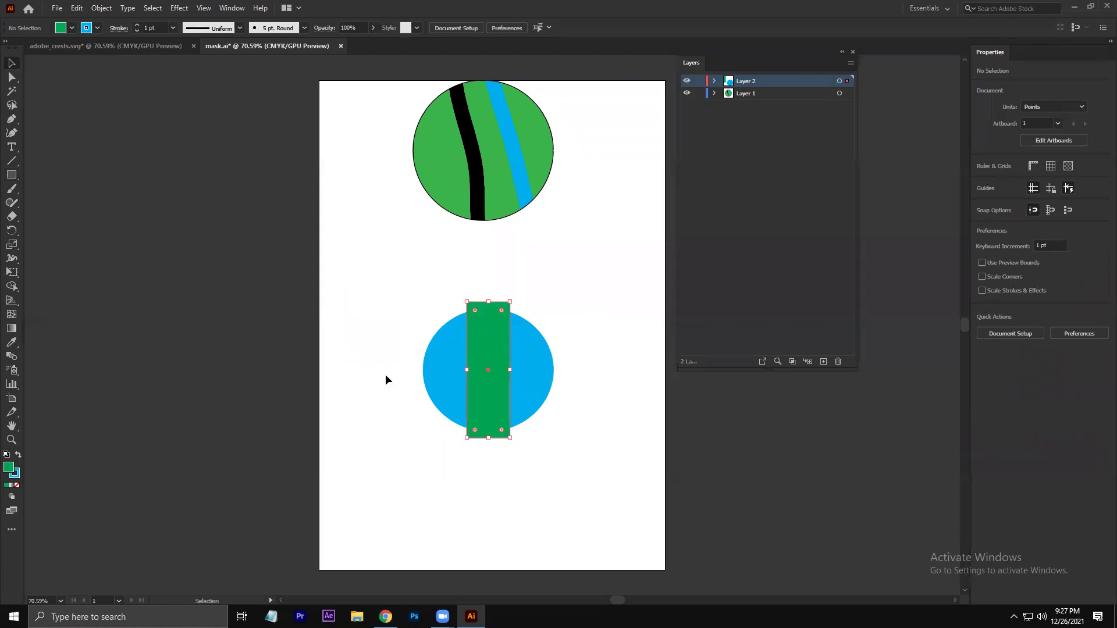
left_click(424, 370, "shift")
key("ctrl+7")
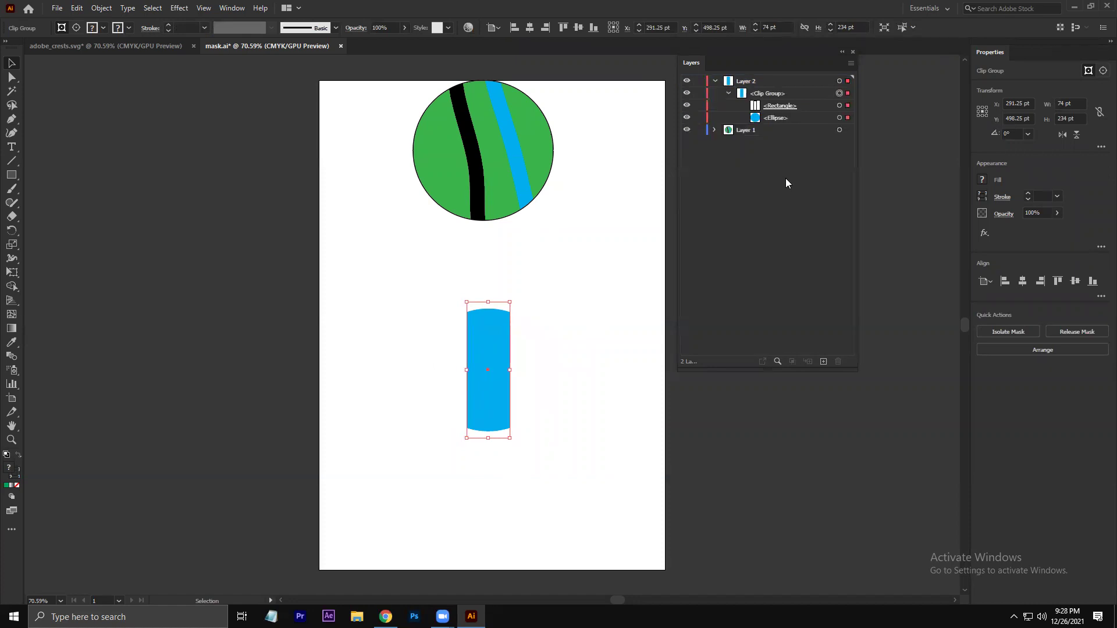
Step: Change the fill of the clipped ellipse on Layer 2 to magenta, and select the group's clipping rectangle
left_click(843, 119)
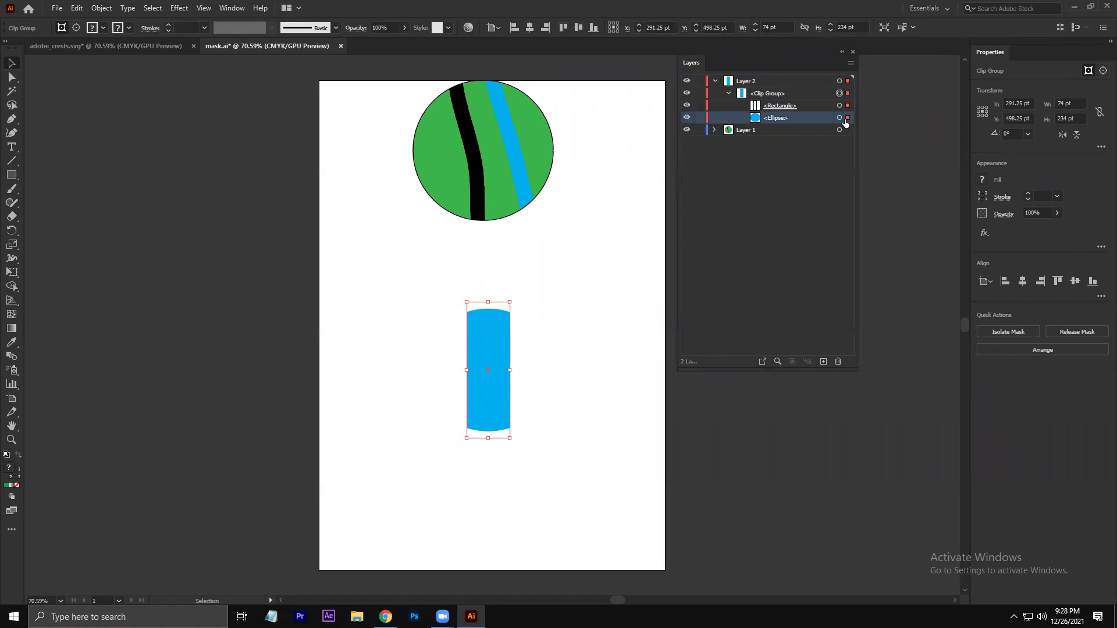
left_click(845, 119)
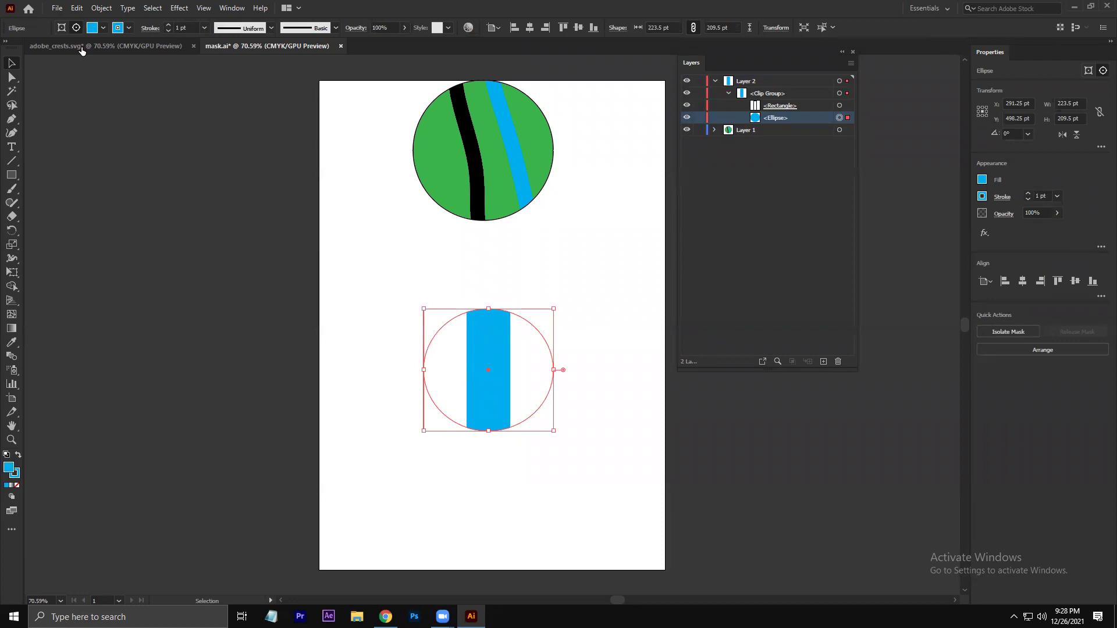
key("ctrl+7")
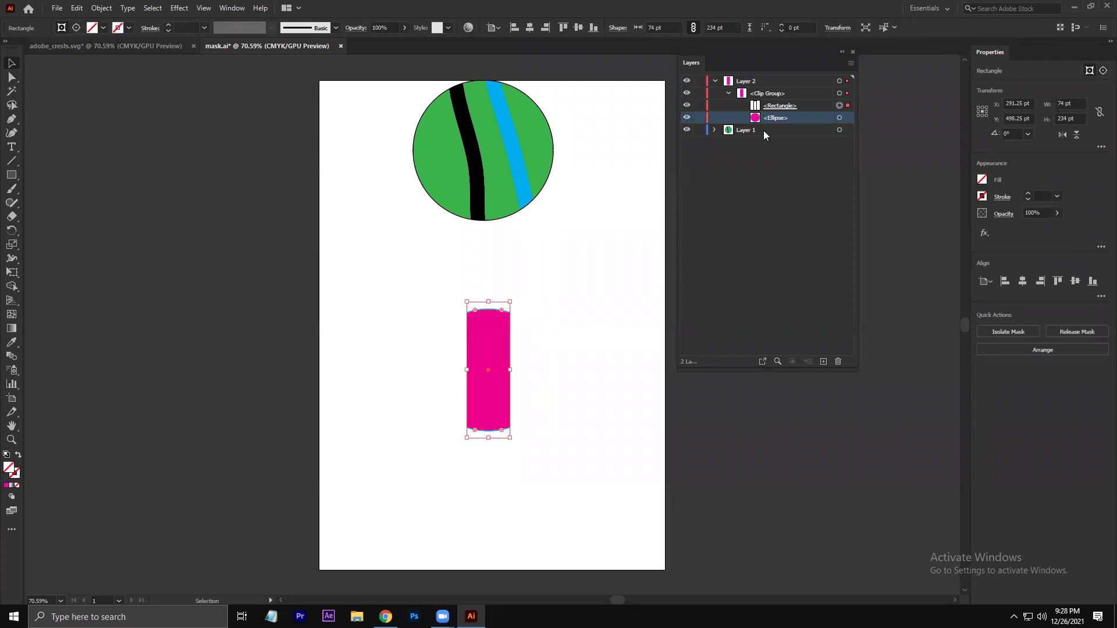
Step: Replace the clip group on Layer 2 with a green rectangle about 102 by 260 pt and a second rectangle about 95 by 256 pt beside it
key("Delete")
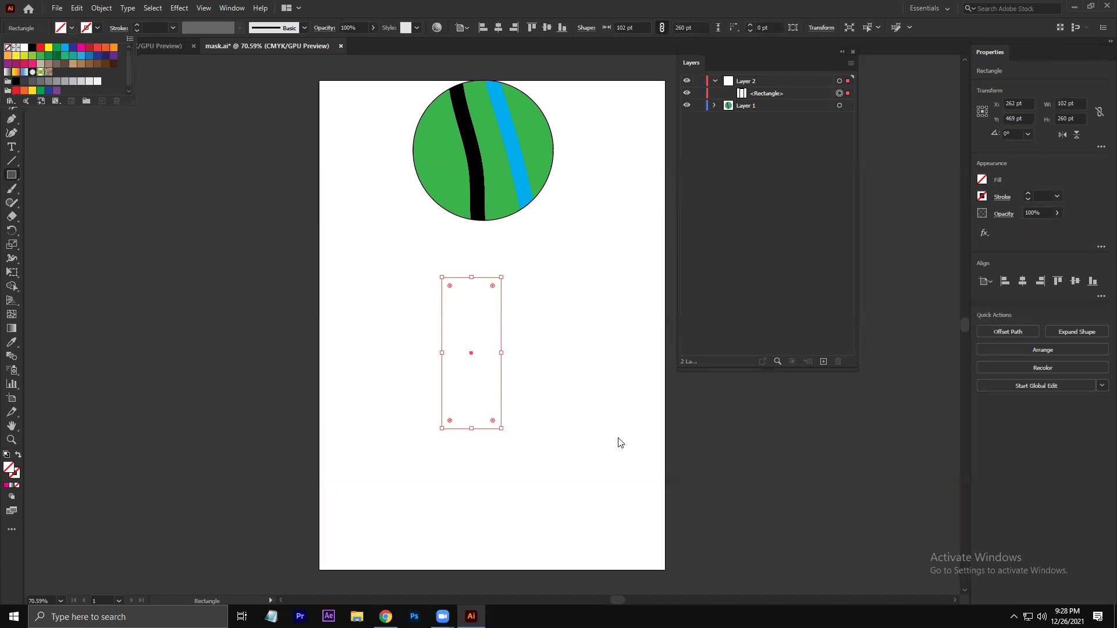
left_click(56, 47)
left_click_drag(556, 274, 611, 423)
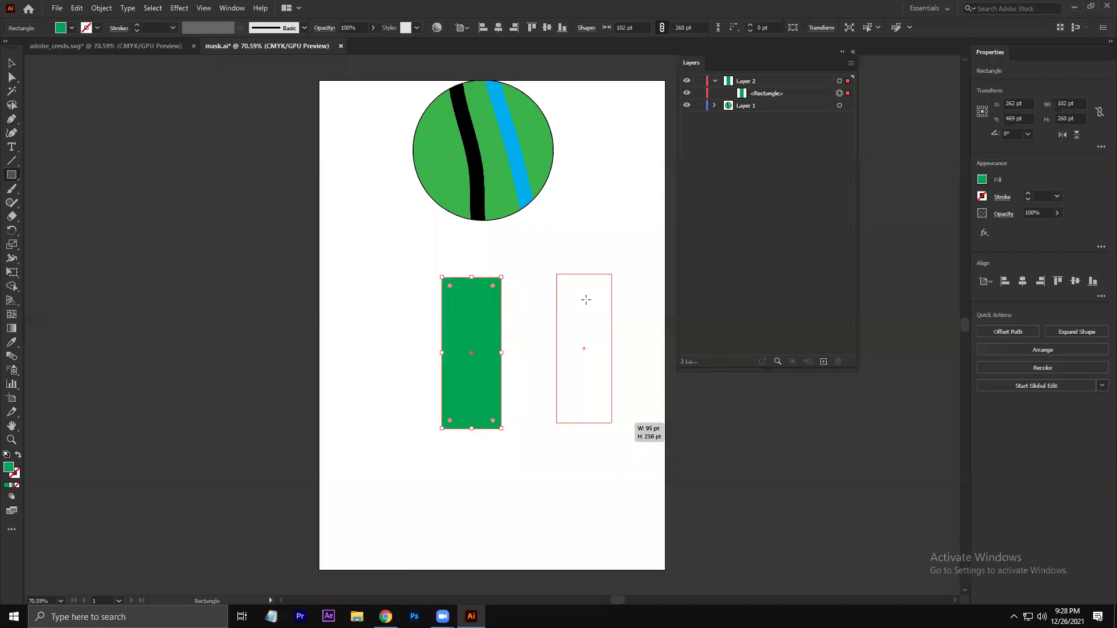
Step: Fill the second rectangle with a vertical linear gradient running from white to black
key("g")
left_click(580, 294)
left_click_drag(581, 285, 583, 409)
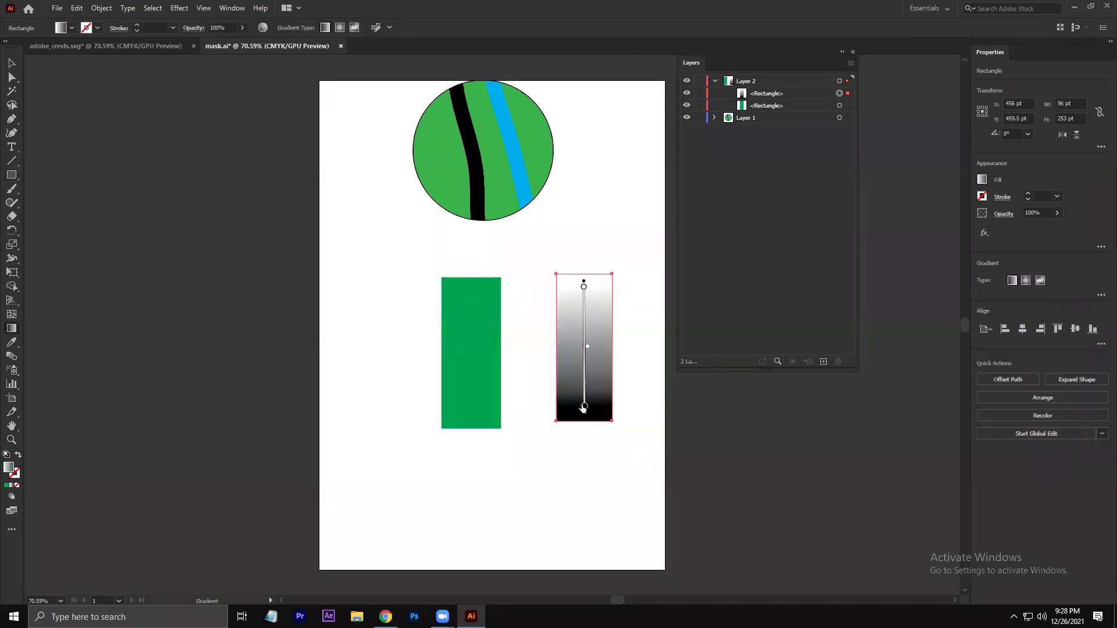
Step: Change the gradient's white end stop to black and add a white stop near the middle, at about 49%
double_click(583, 406)
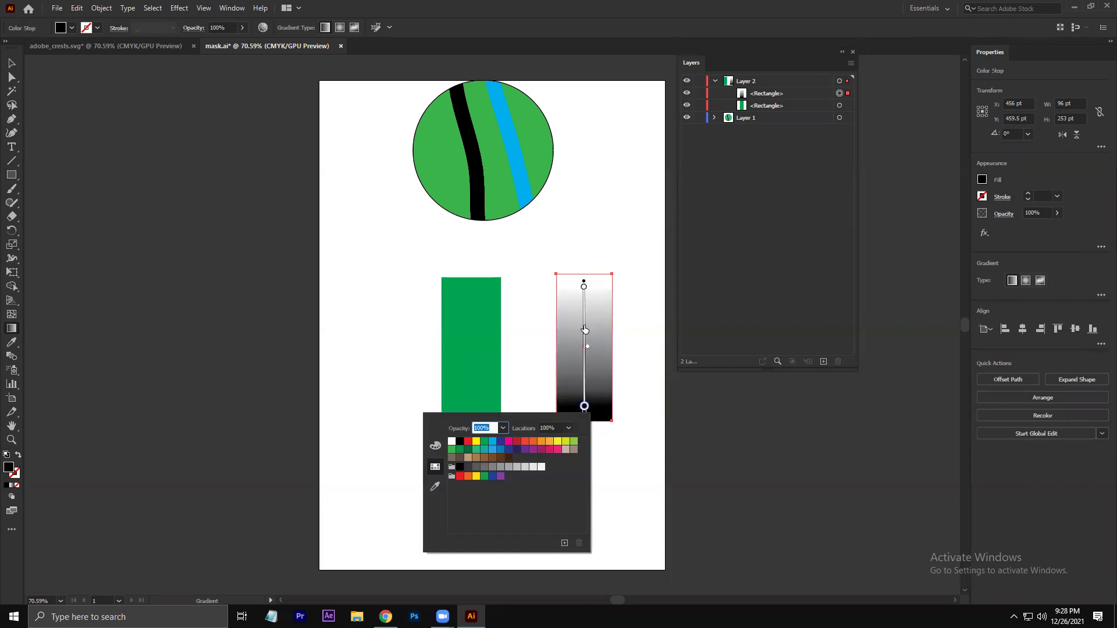
double_click(583, 286)
left_click(460, 324)
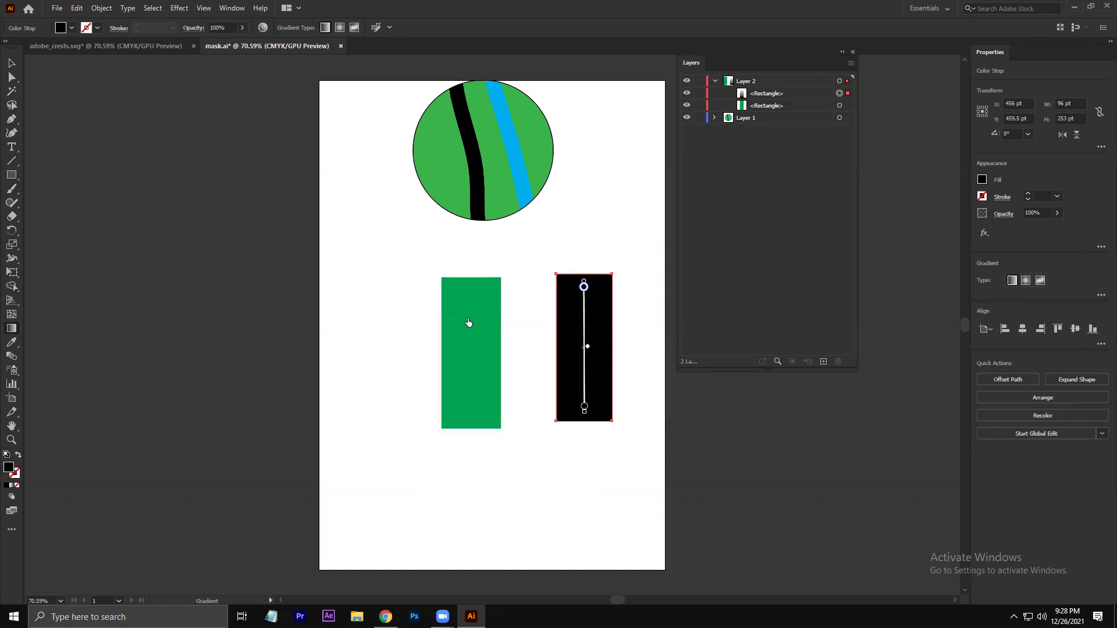
double_click(583, 346)
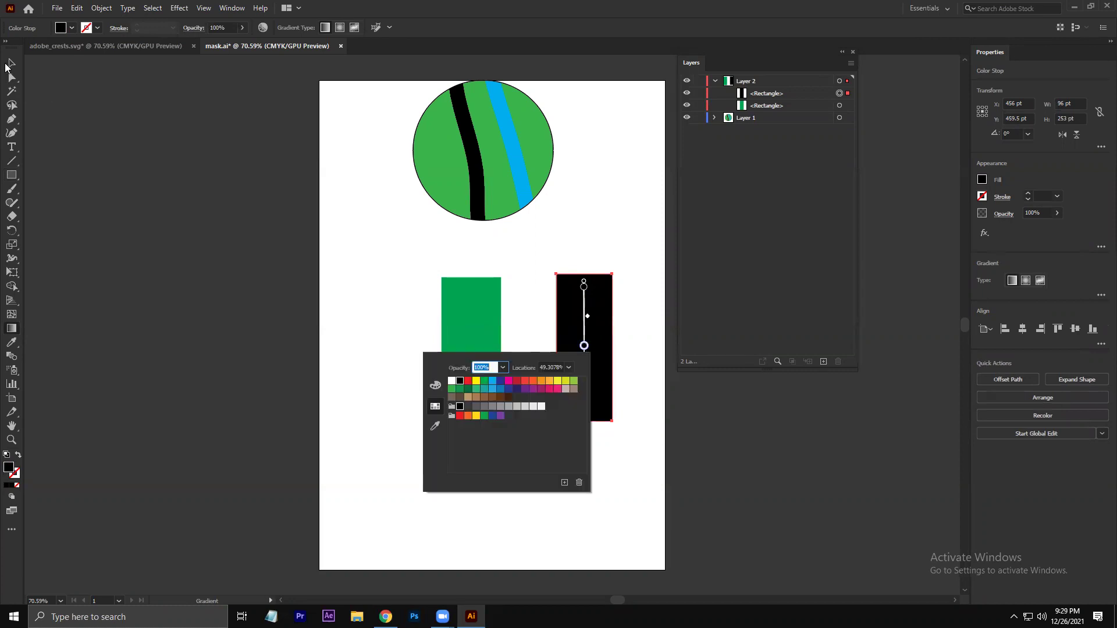
left_click(452, 381)
left_click(590, 493)
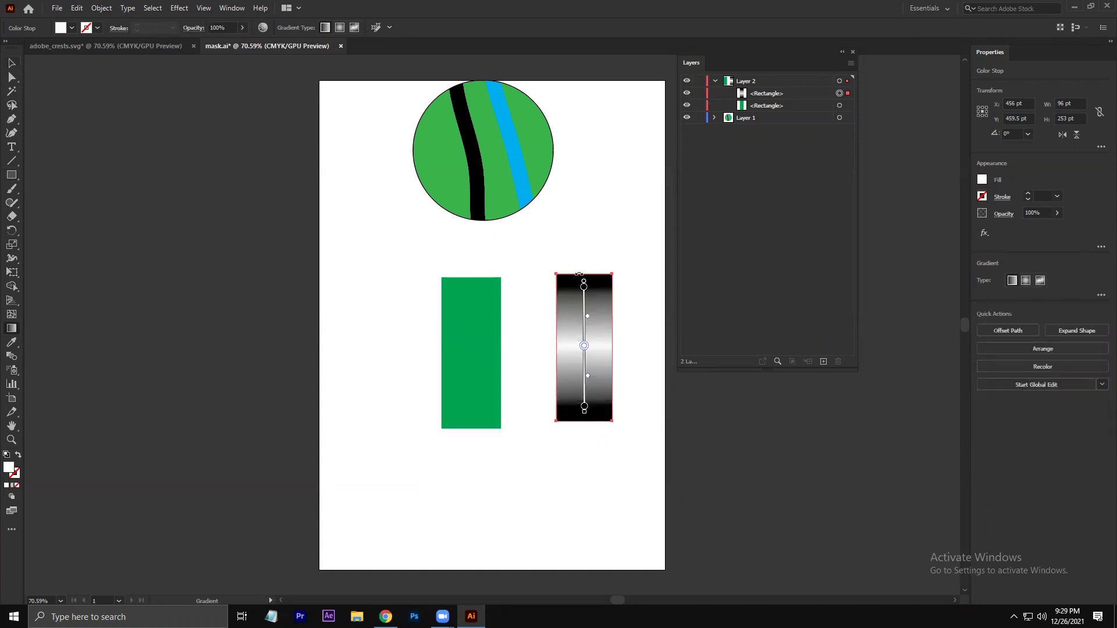
Step: Centre the gradient rectangle over the green one, shorten it at both ends, and select both rectangles
key("v")
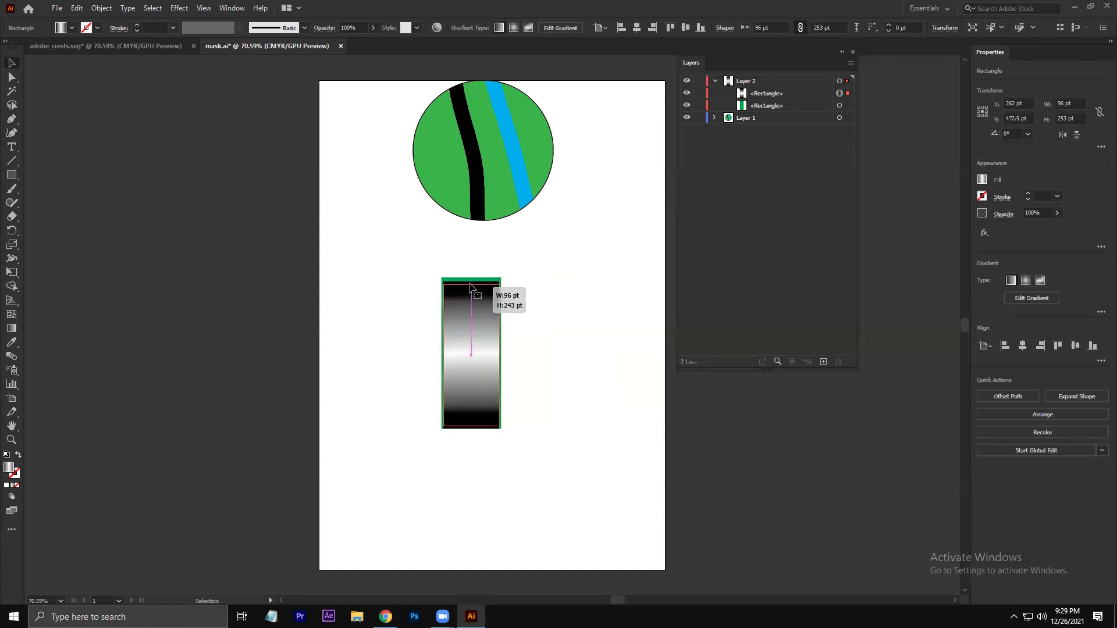
left_click_drag(469, 286, 469, 292)
left_click_drag(397, 323, 544, 392)
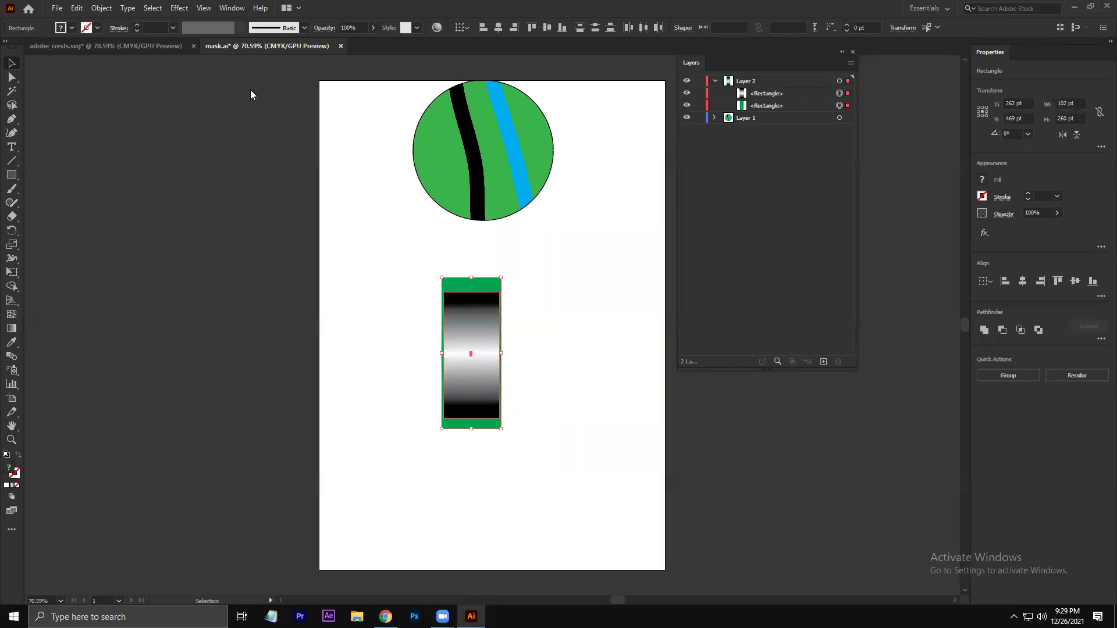
Step: Make an opacity mask from the gradient rectangle and the green rectangle
key("alt+w")
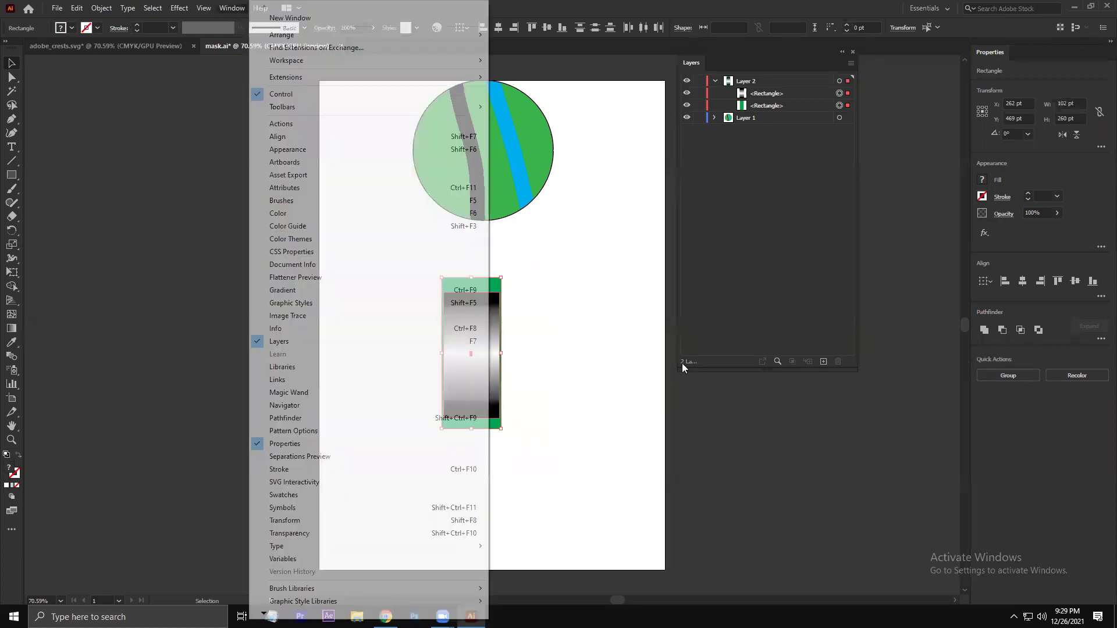
left_click(289, 533)
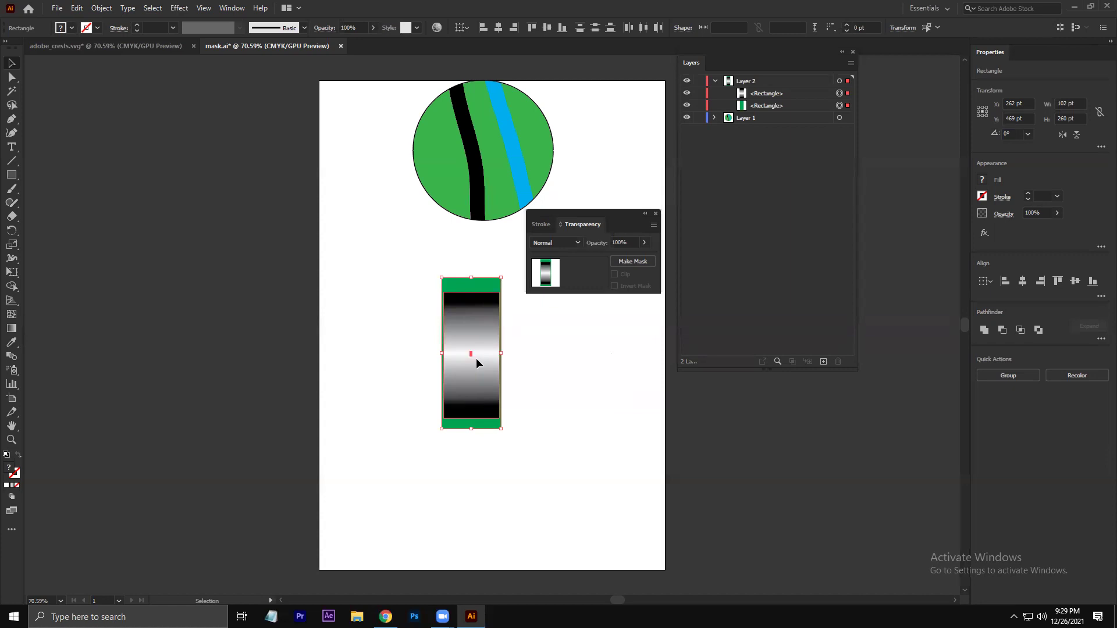
left_click(632, 262)
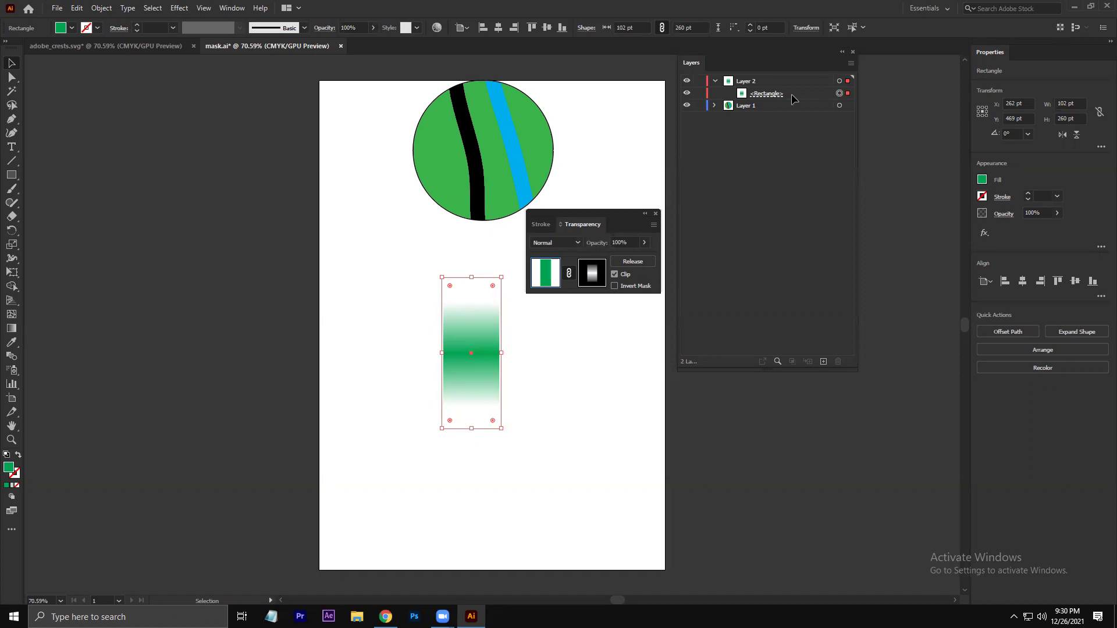
Step: Try inverting the opacity mask, undo that, and change the masked rectangle's fill to red
left_click(614, 285)
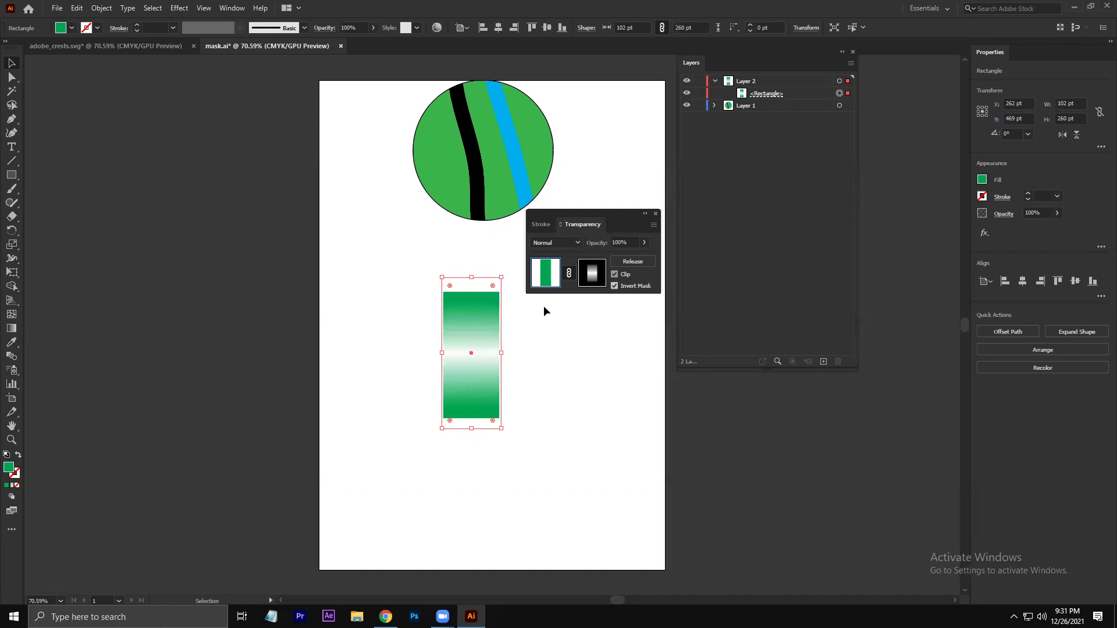
key("ctrl+z")
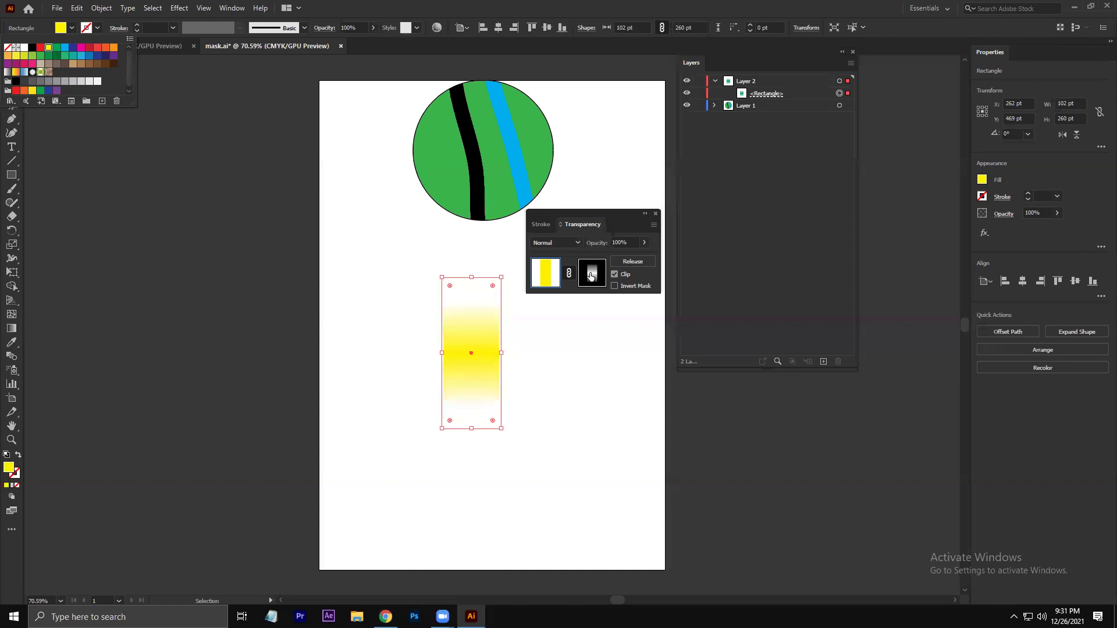
key("g")
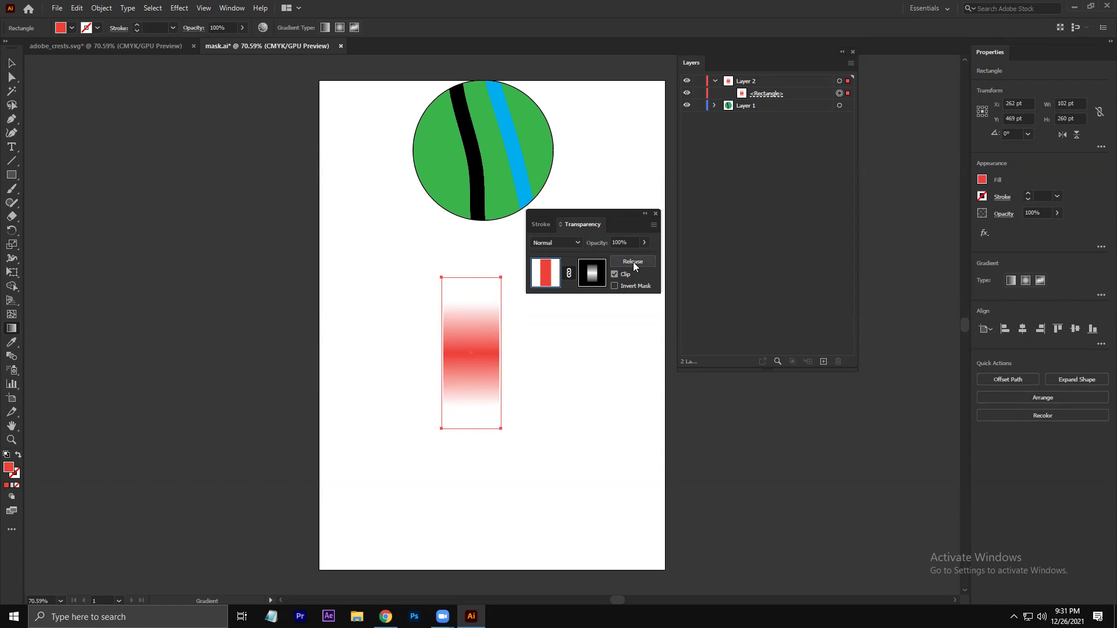
Step: Release the opacity mask from the red rectangle and undo the release
left_click(633, 262)
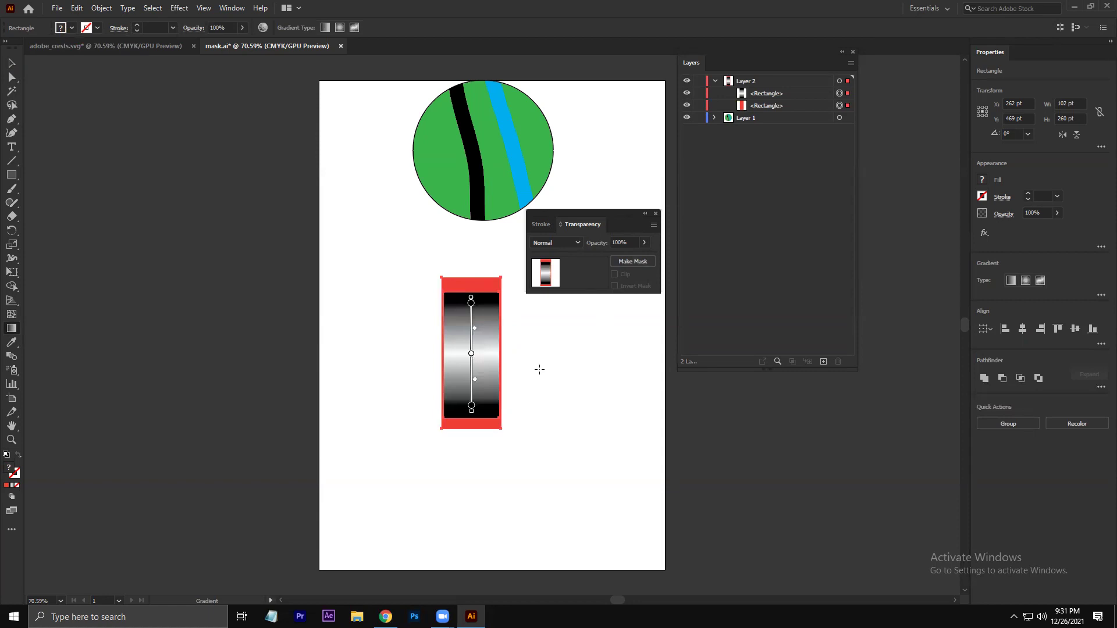
key("ctrl+z")
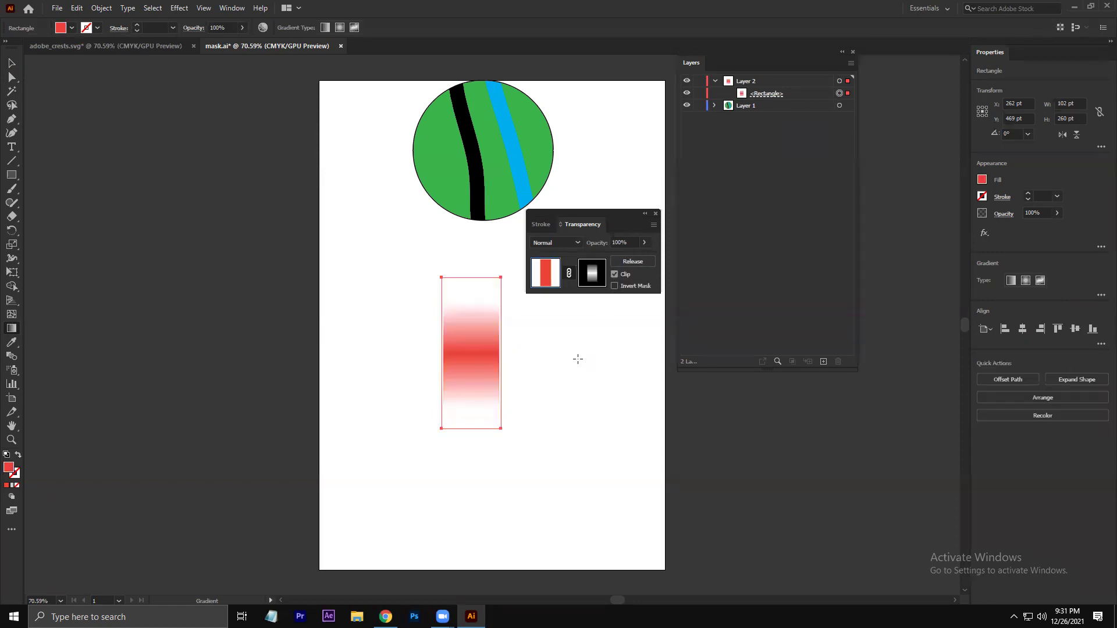
Step: Set the masked rectangle's blending mode to Multiply and its opacity to 82%, and close the transparency settings
scroll(578, 242, "down", 5)
left_click(562, 243)
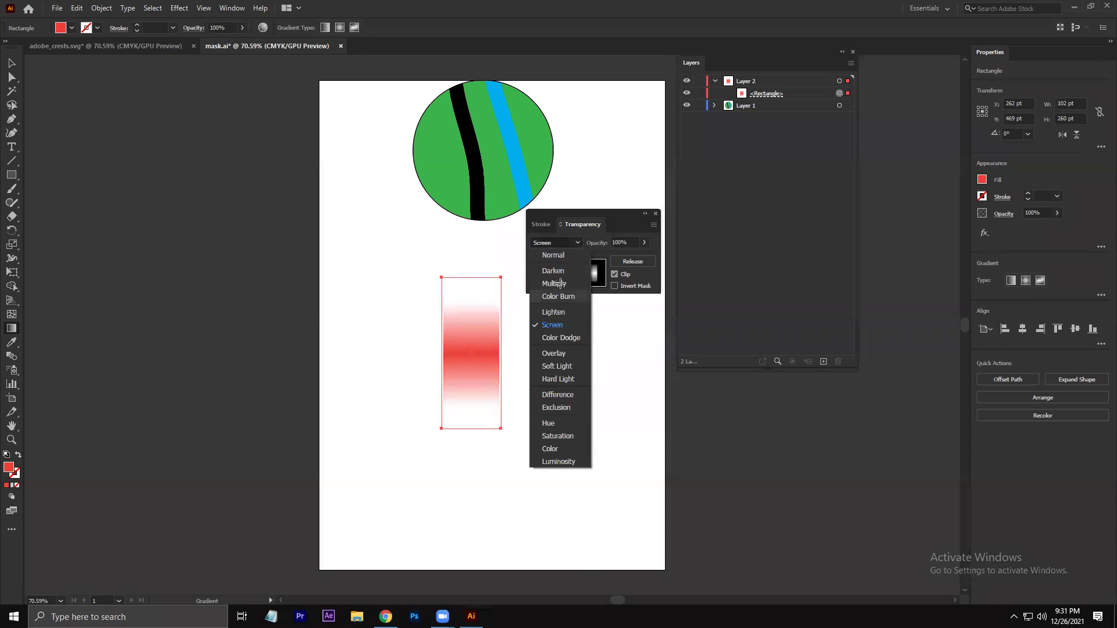
left_click(554, 283)
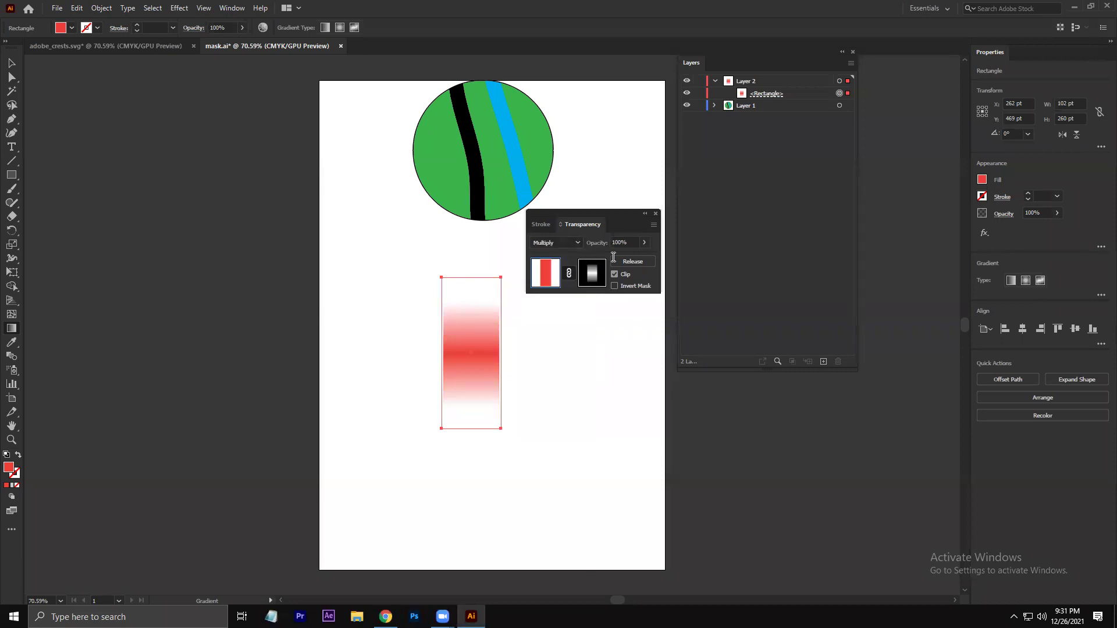
left_click_drag(644, 242, 655, 232)
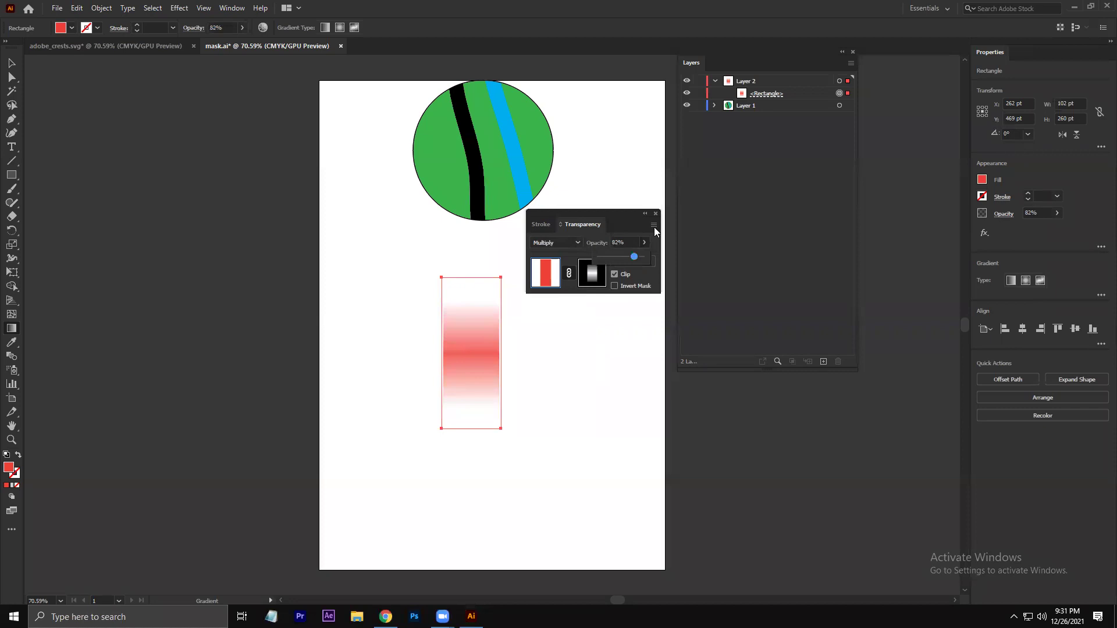
left_click(654, 225)
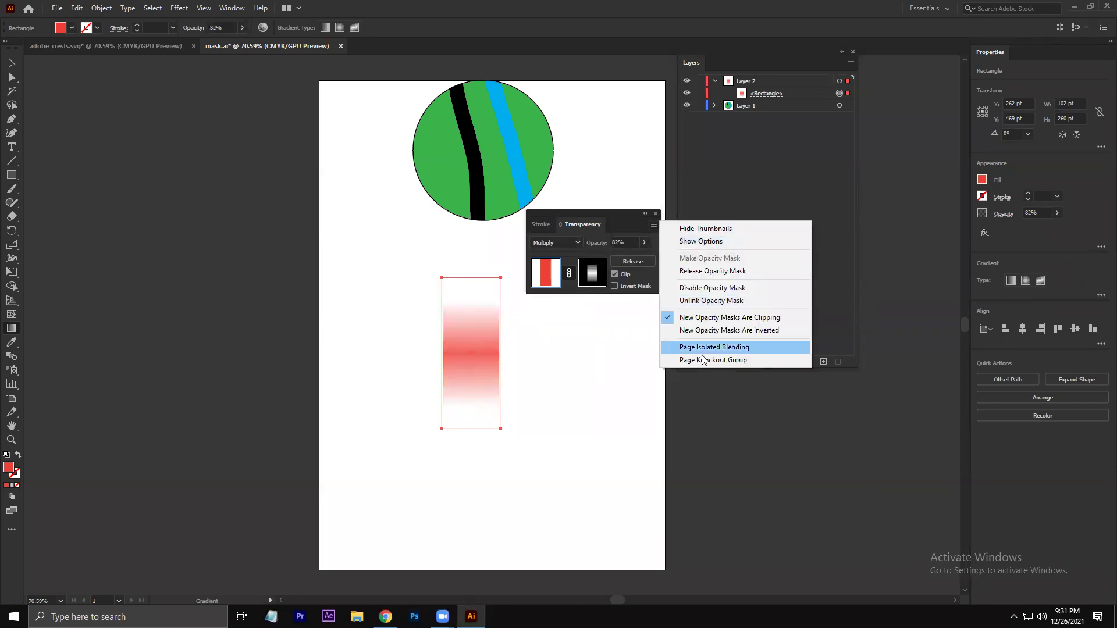
left_click(655, 218)
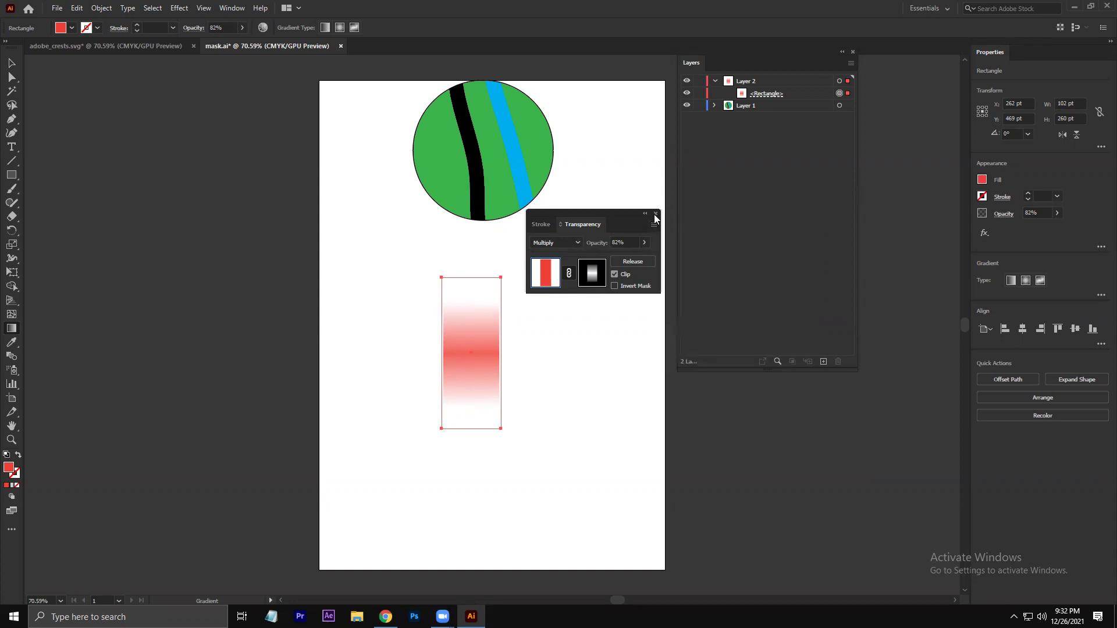
left_click(655, 215)
Step: Move the masked red rectangle up beside the striped green circle
key("v")
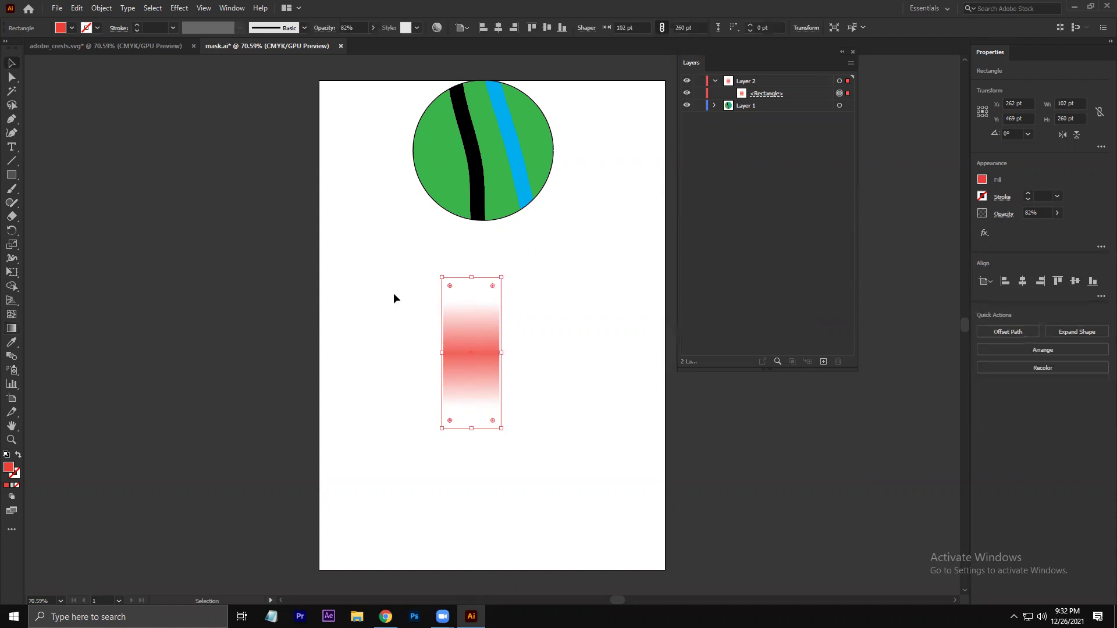
left_click(611, 222)
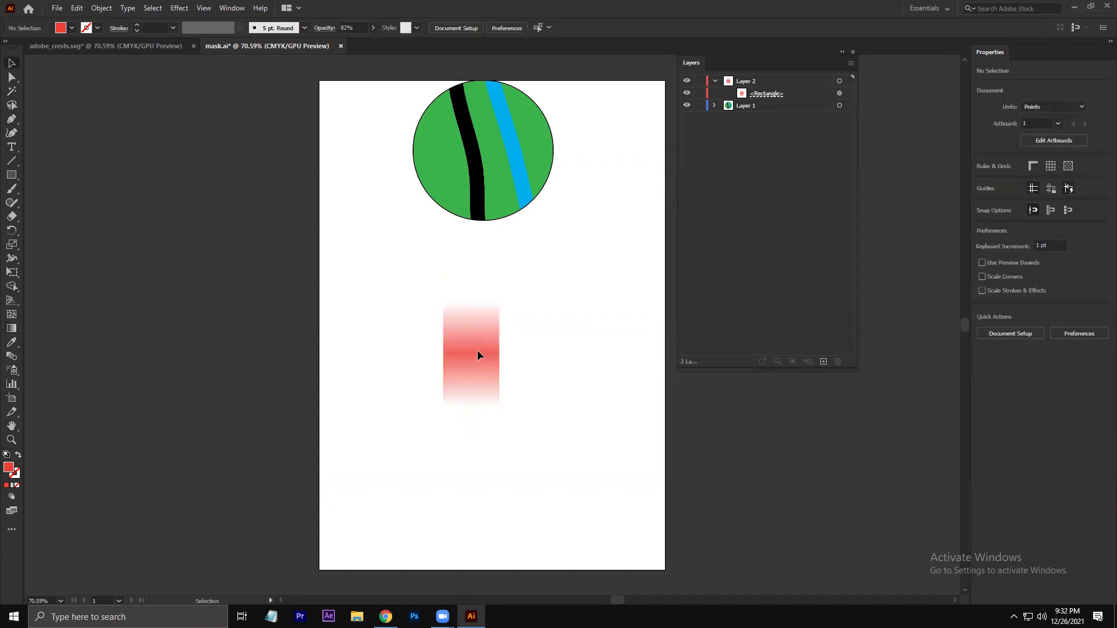
key("ctrl+z")
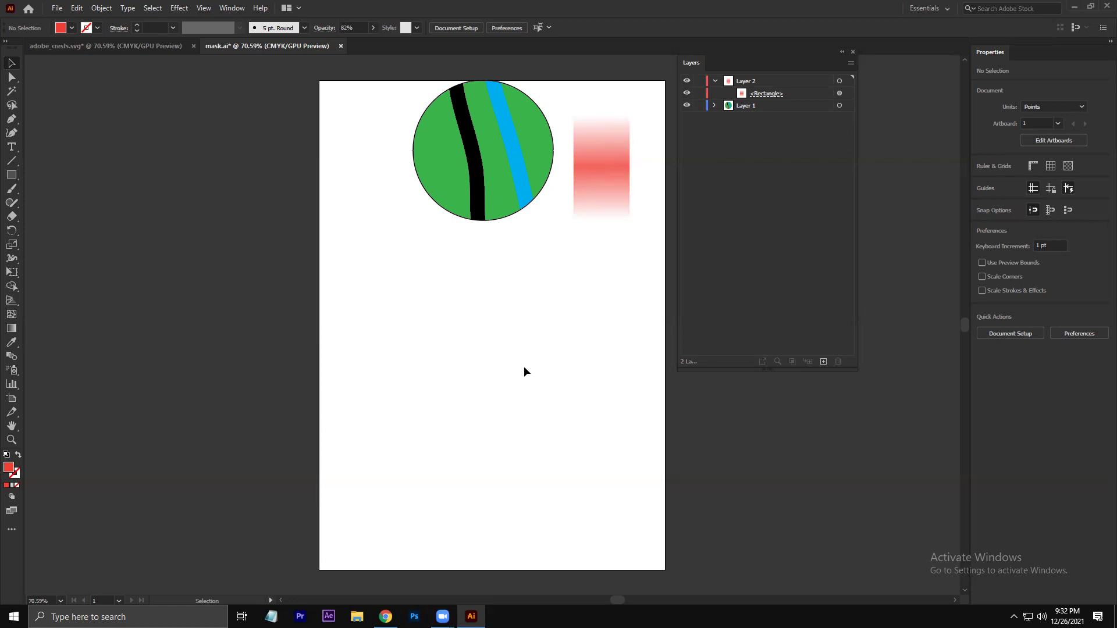
Step: Draw a red circle about 210 pt wide below the striped circle and move it to a new layer above Layer 2
key("l")
left_click_drag(431, 287, 538, 399)
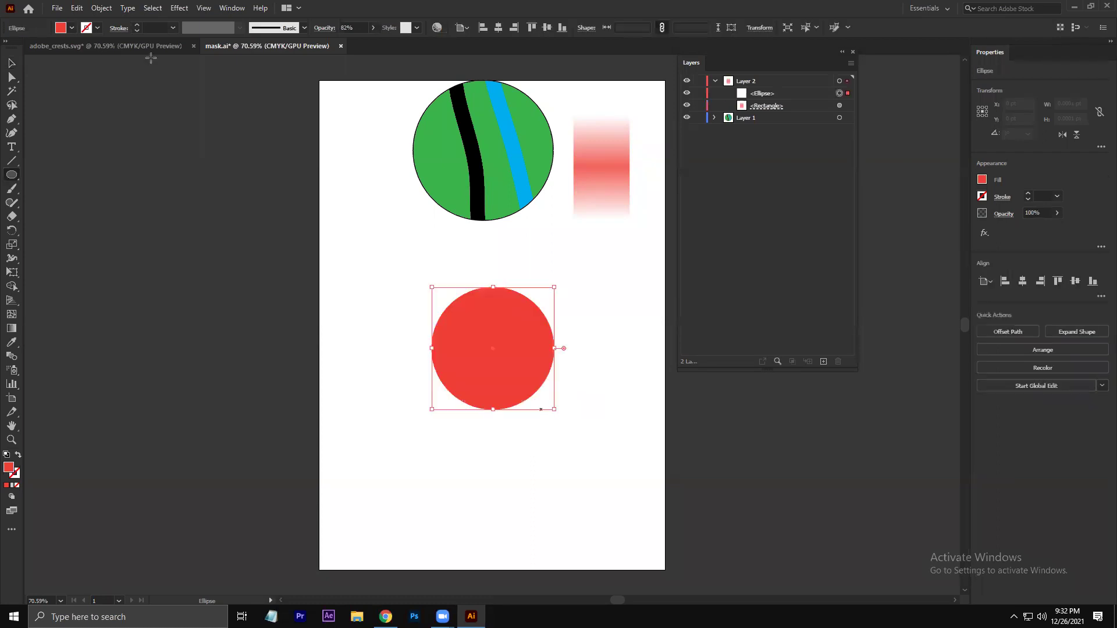
key("v")
key("ctrl+l")
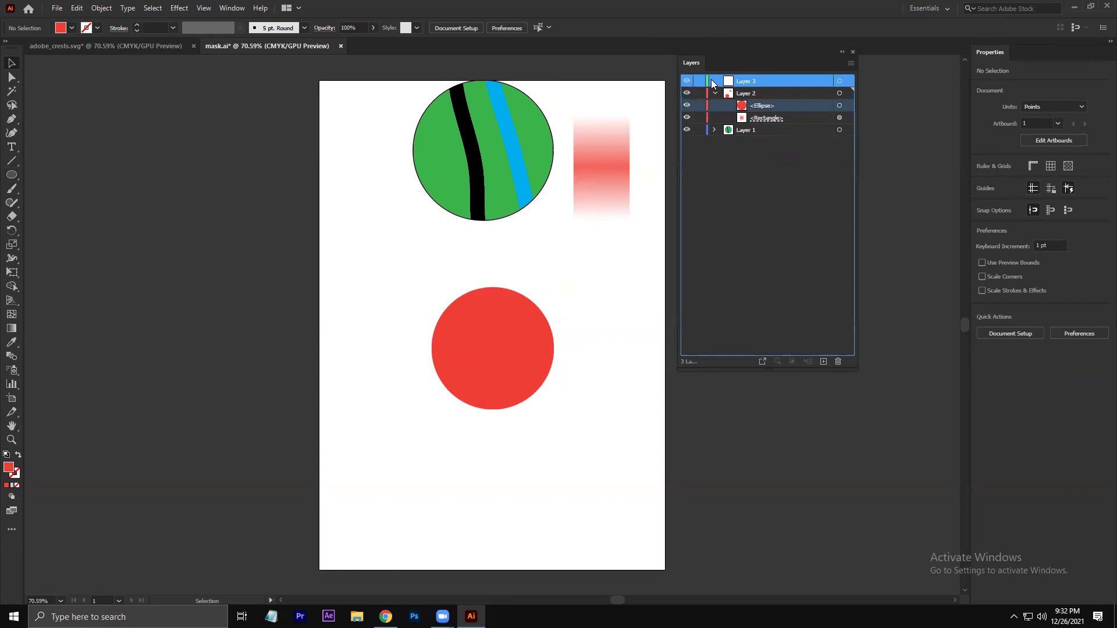
left_click_drag(712, 83, 713, 84)
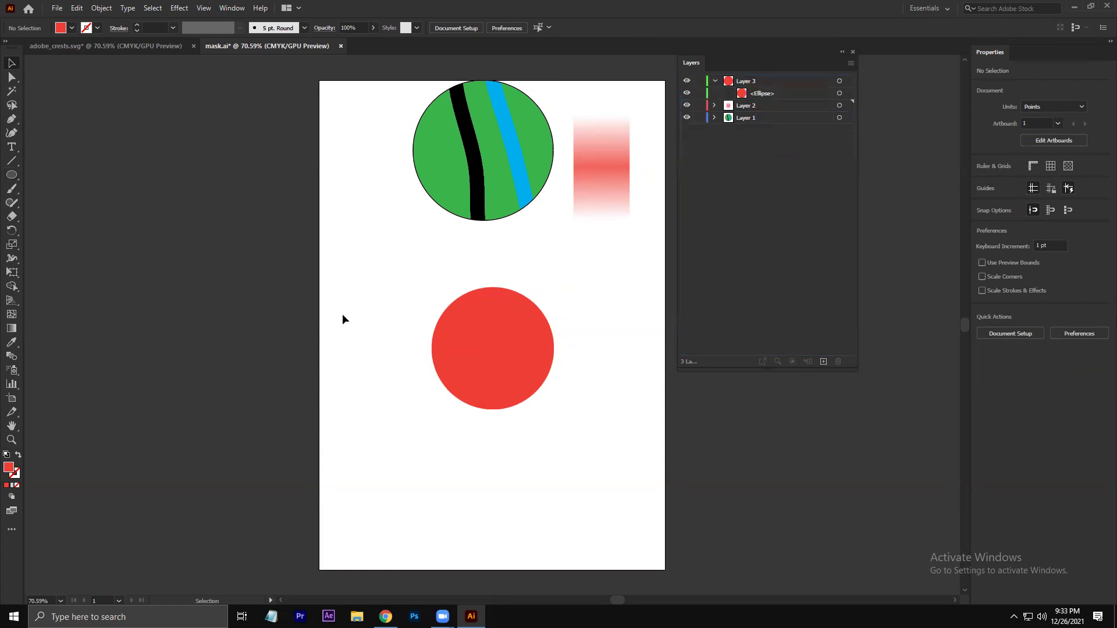
Step: Draw a rectangle about 73 by 238 pt beside the red circle and fill it with blue
key("l")
key("m")
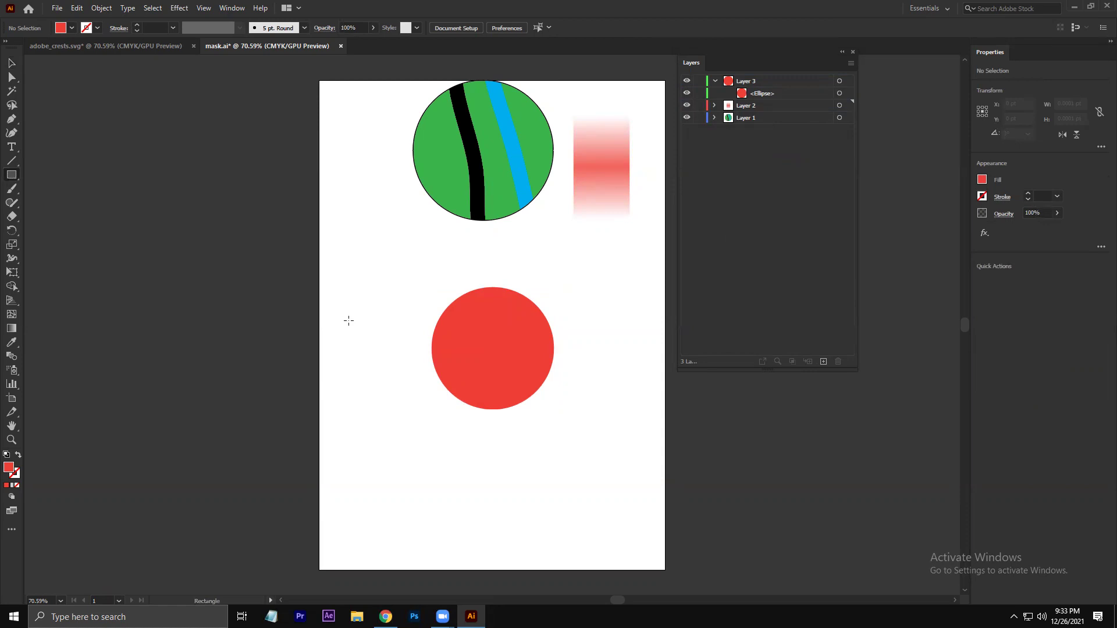
left_click_drag(348, 320, 393, 427)
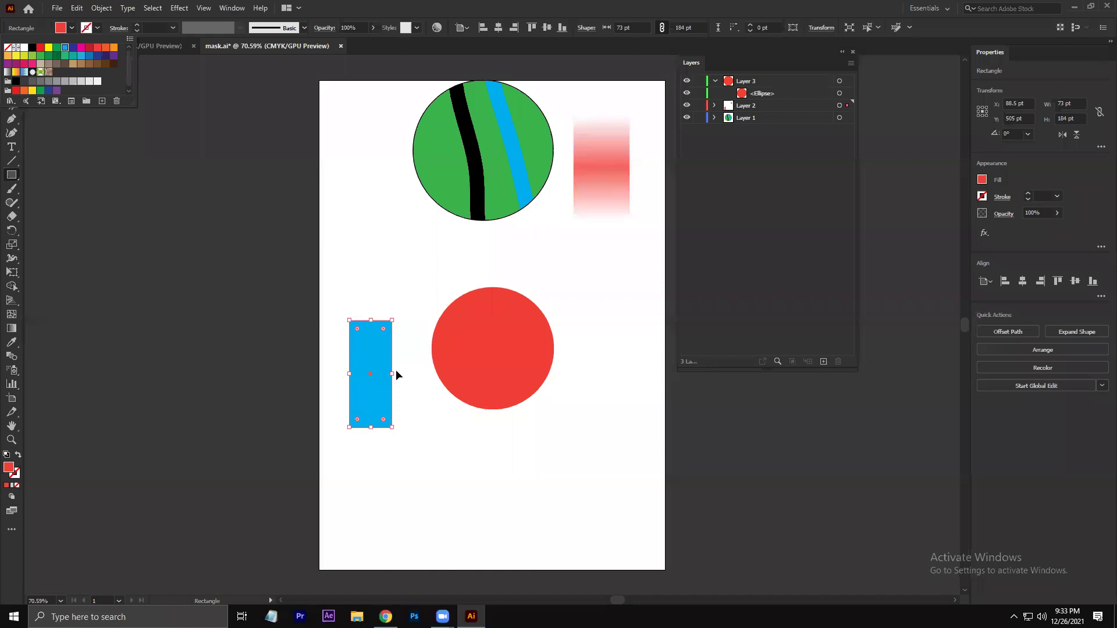
key("ctrl+z")
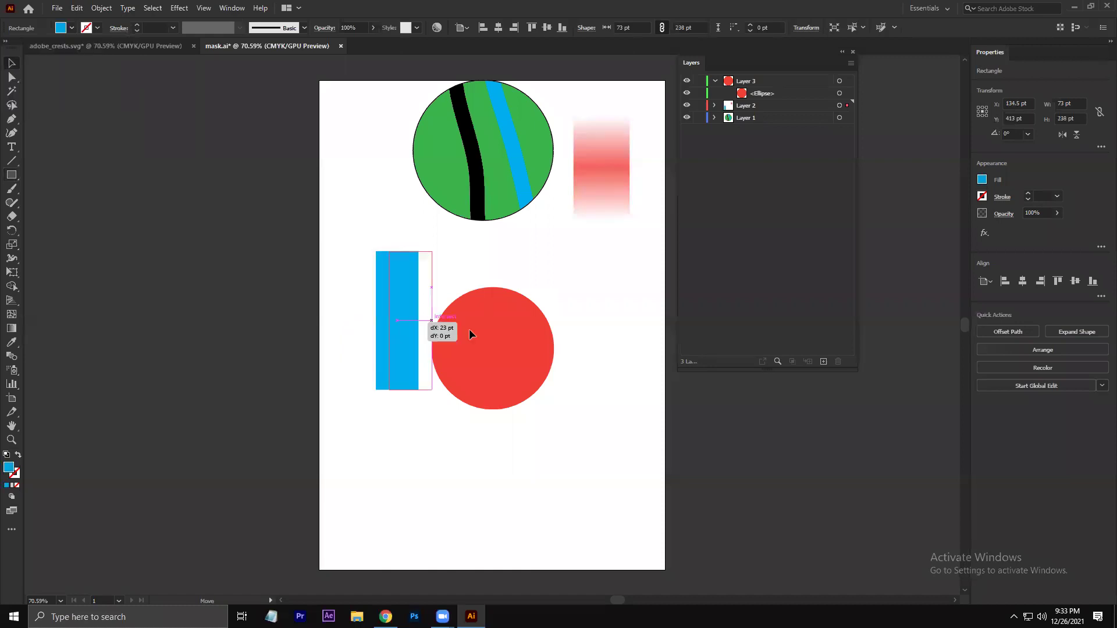
Step: Centre the blue rectangle over the red circle at about X 297.64 pt, Y 461 pt, and look through its stacking-order options
left_click_drag(408, 318, 539, 415)
right_click(485, 284)
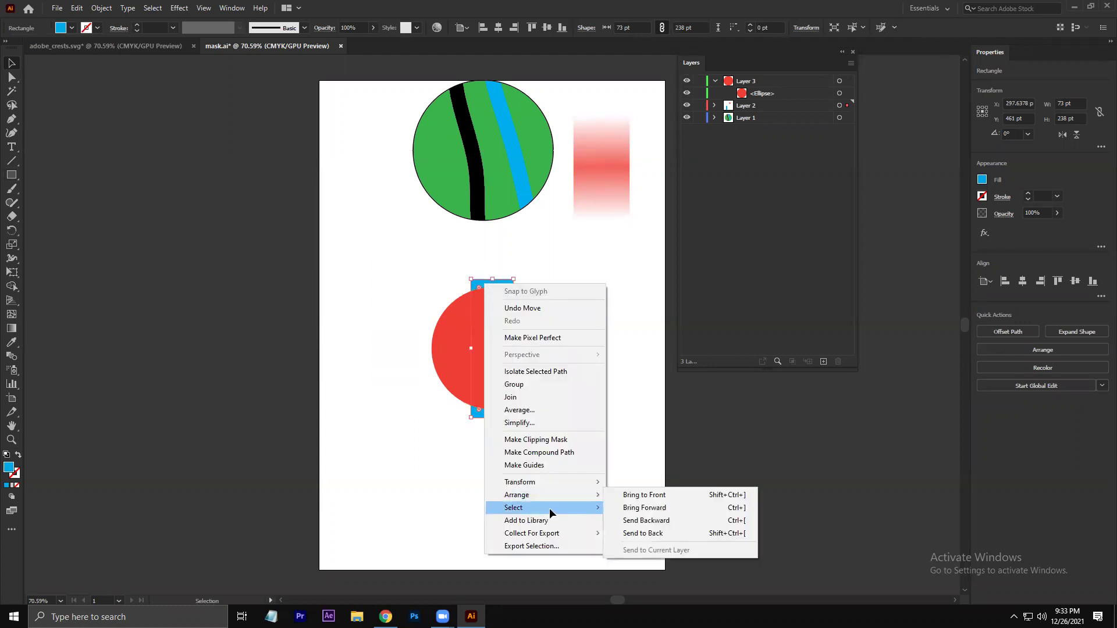
mouse_move(547, 495)
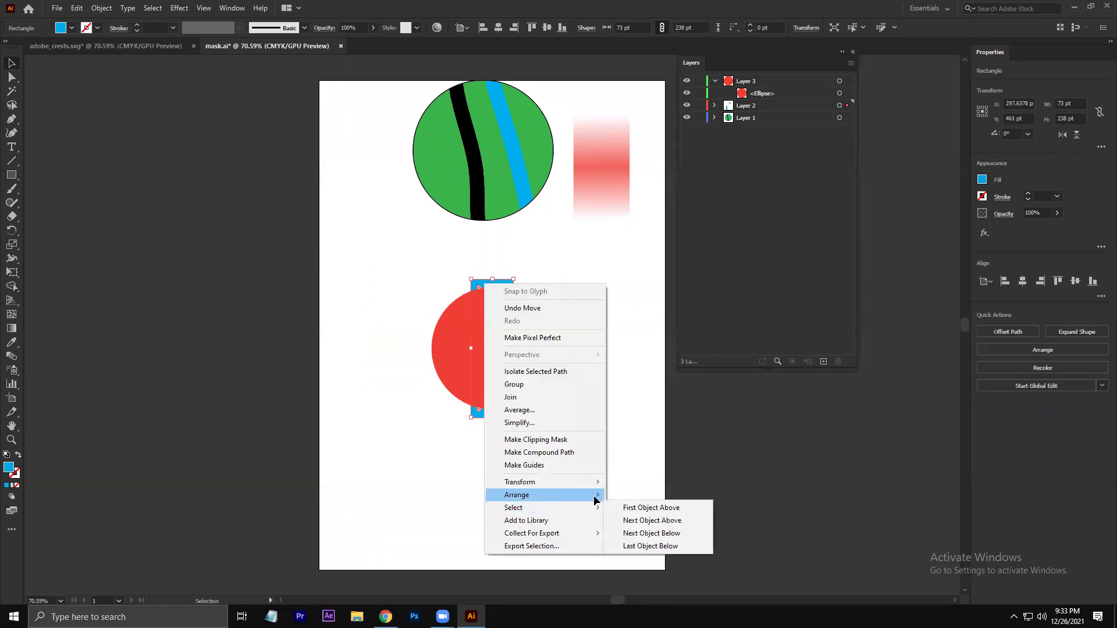
left_click(633, 463)
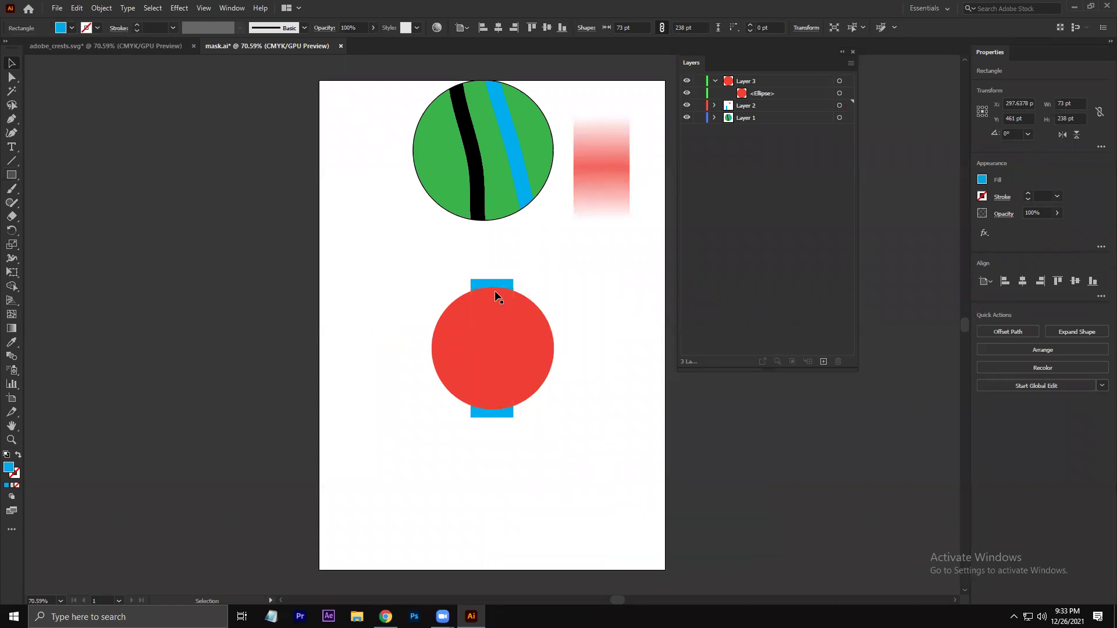
Step: Move the blue rectangle to Layer 3 above the red circle, and select both shapes
left_click(509, 283)
left_click_drag(839, 95, 839, 93)
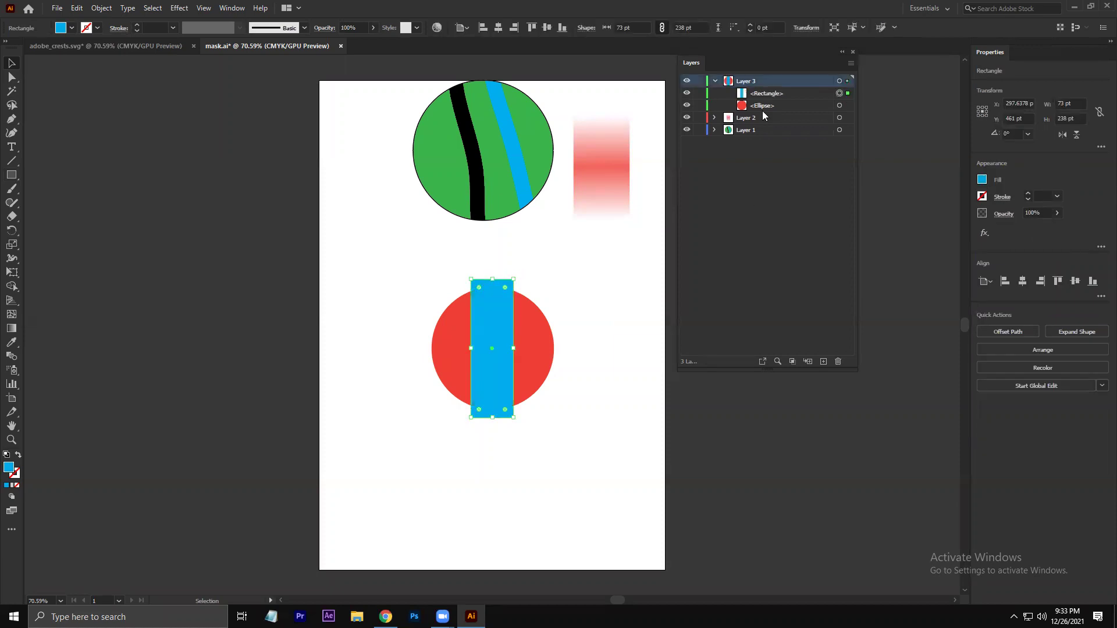
left_click(624, 303)
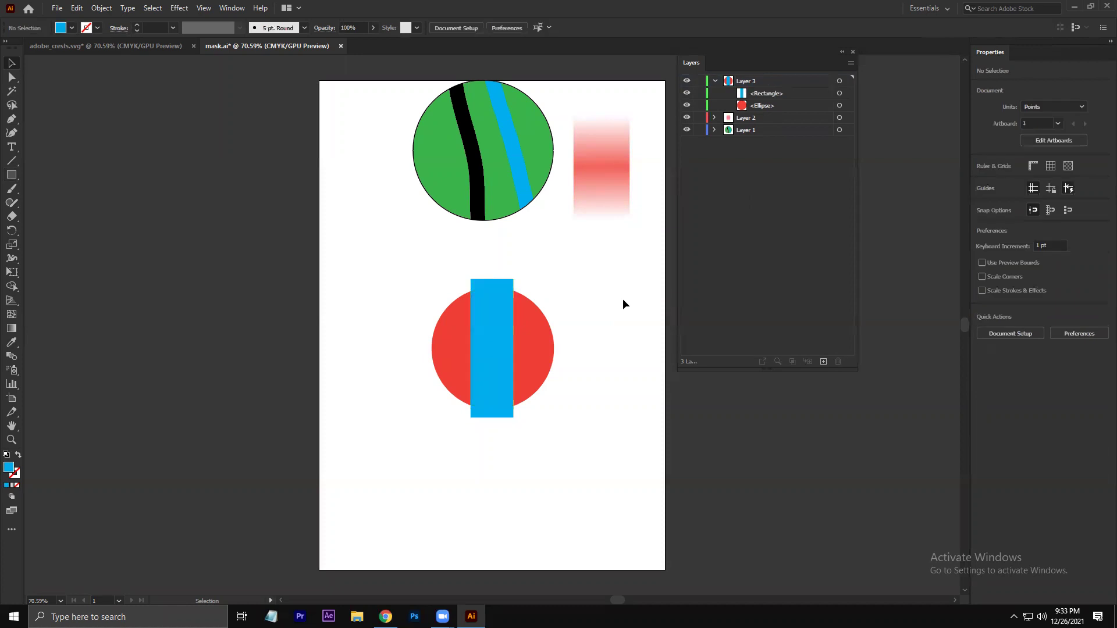
left_click_drag(587, 283, 427, 353)
left_click_drag(593, 309, 587, 309)
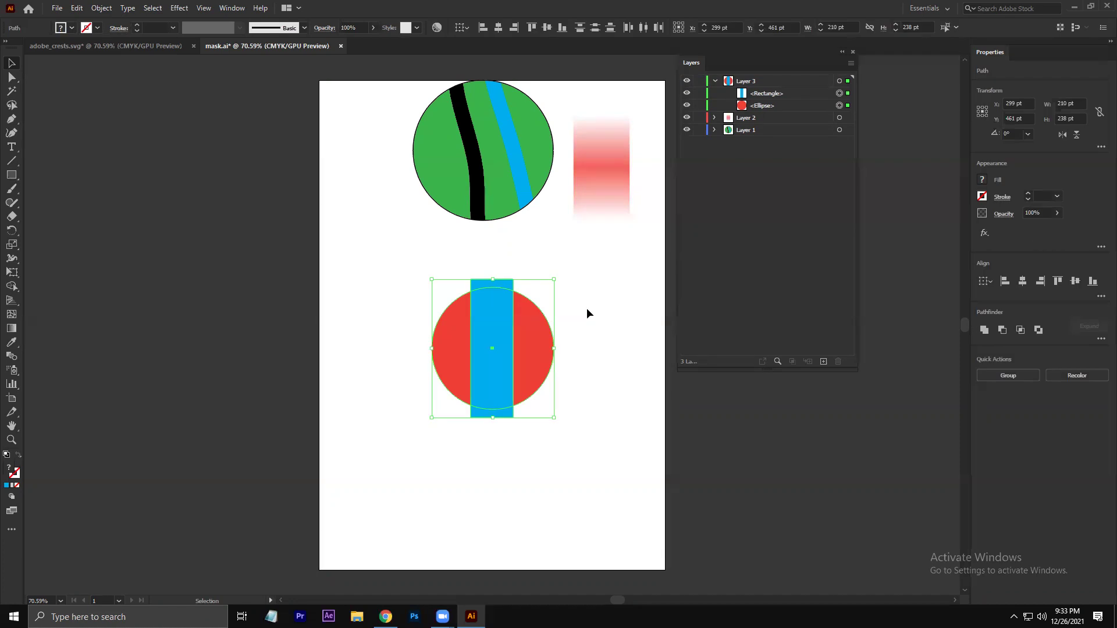
Step: Undo the stacking-order change so the red circle is on top, then make a clipping mask from the circle and blue rectangle
left_click(505, 463)
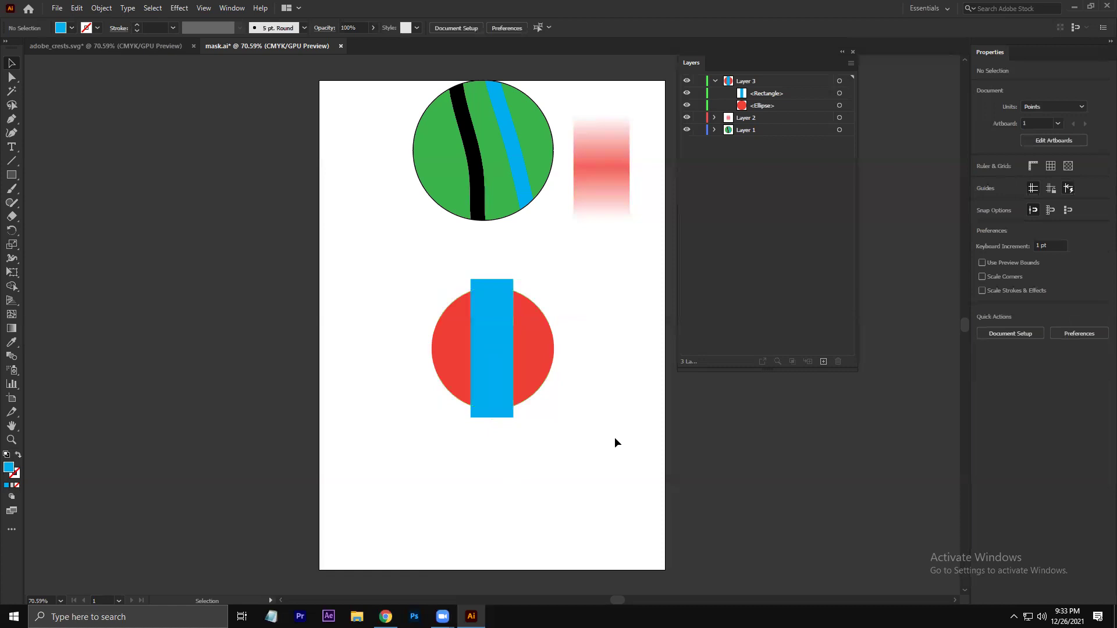
key("ctrl+z")
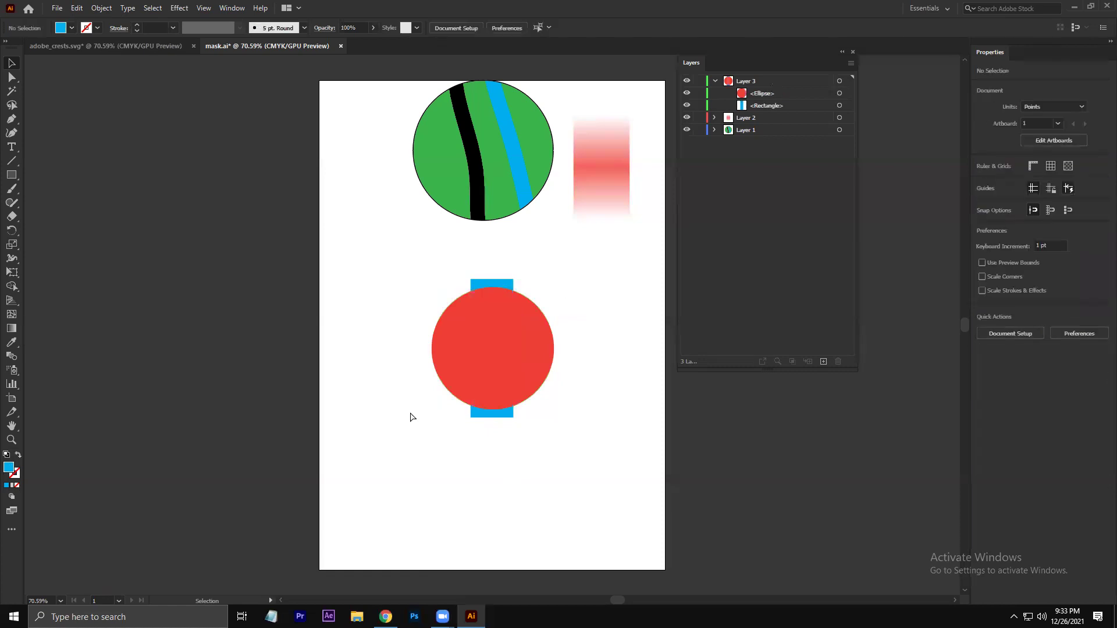
left_click_drag(412, 417, 559, 273)
key("ctrl+7")
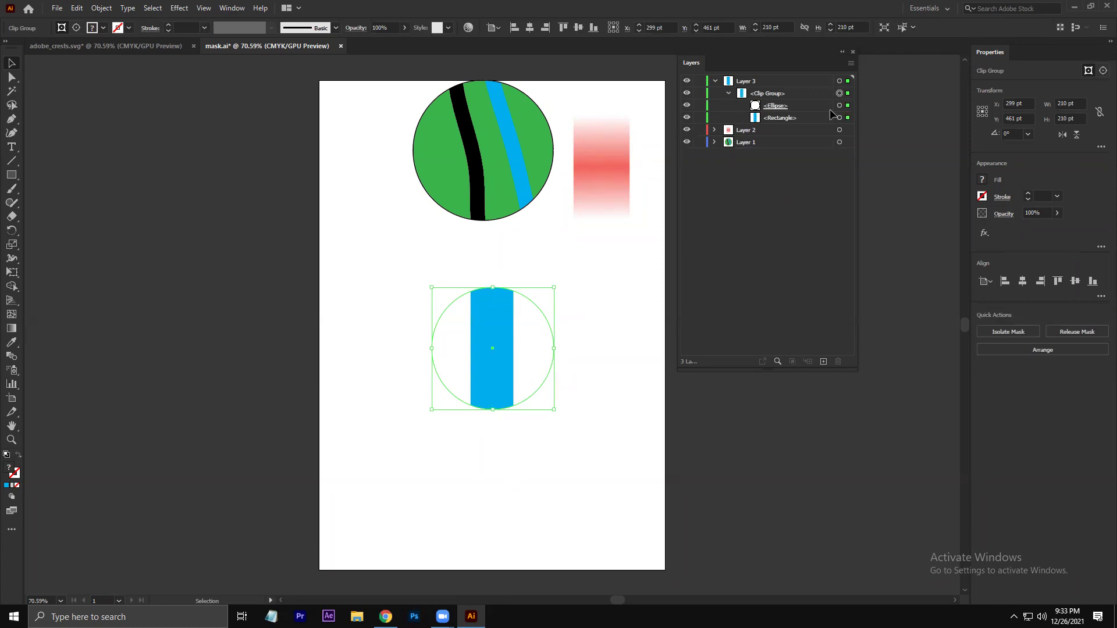
Step: Fill the clipping circle of the masked group with dark red, and move the whole group slightly upward
left_click(844, 105)
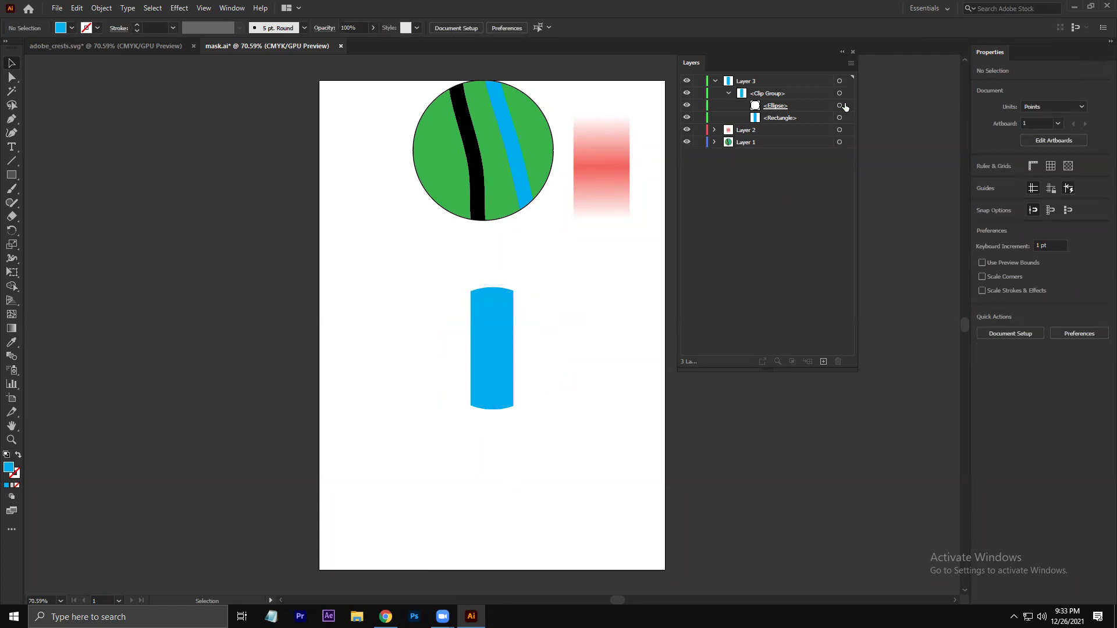
left_click(845, 104)
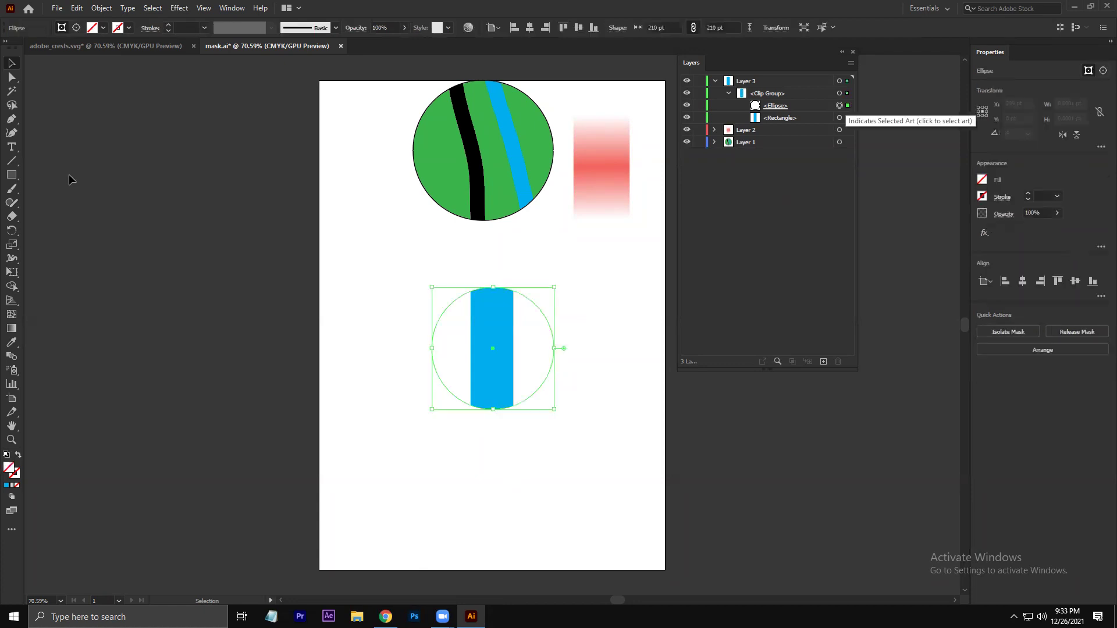
key("comma")
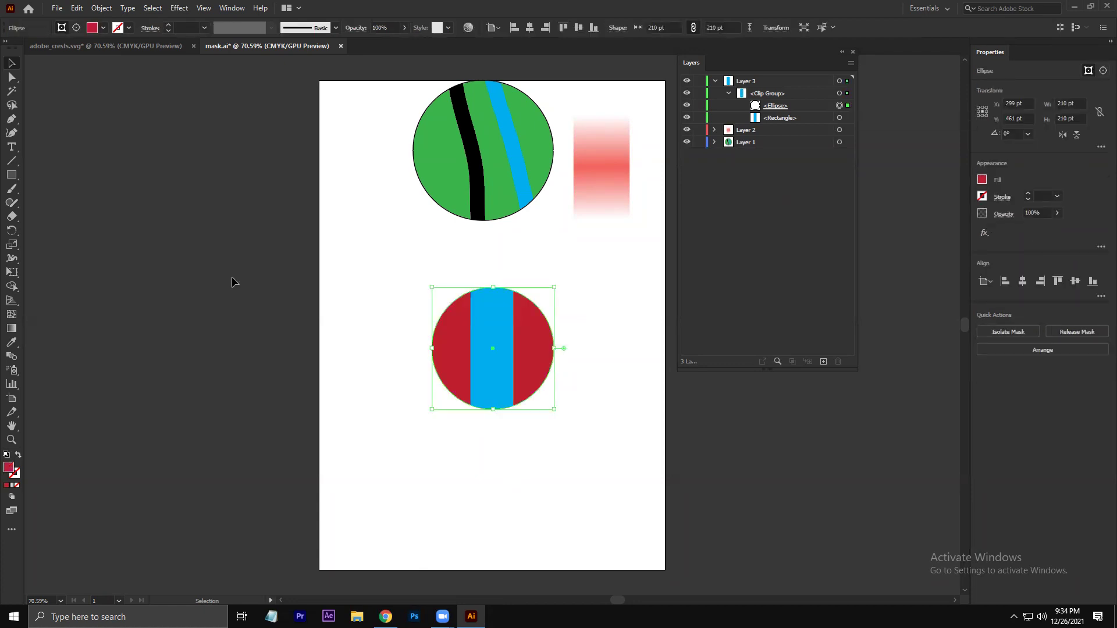
left_click(458, 417)
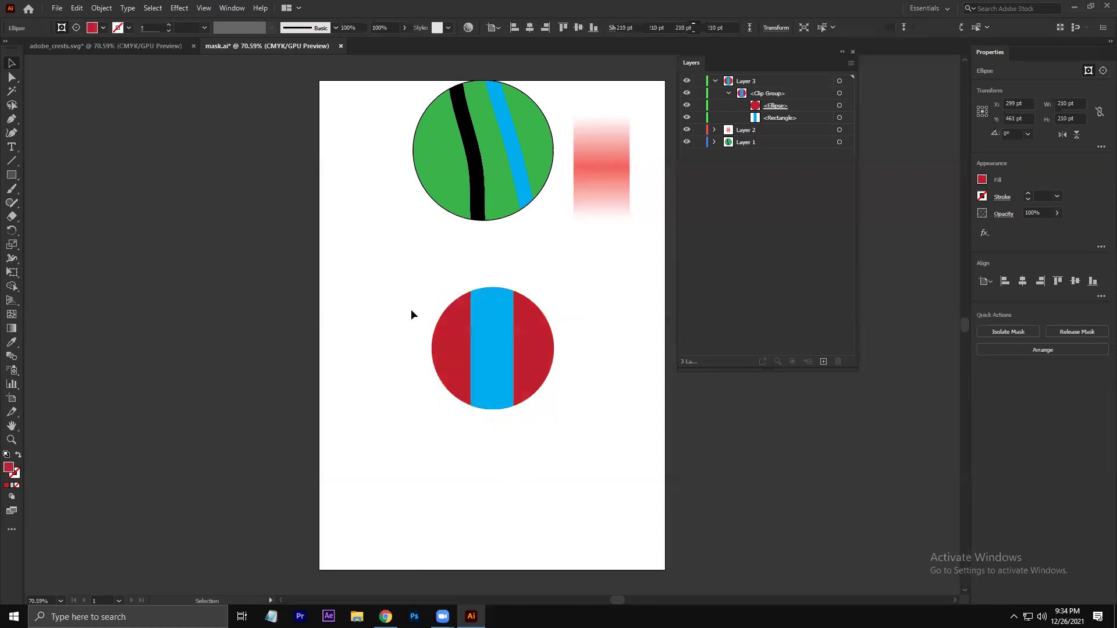
left_click(502, 342)
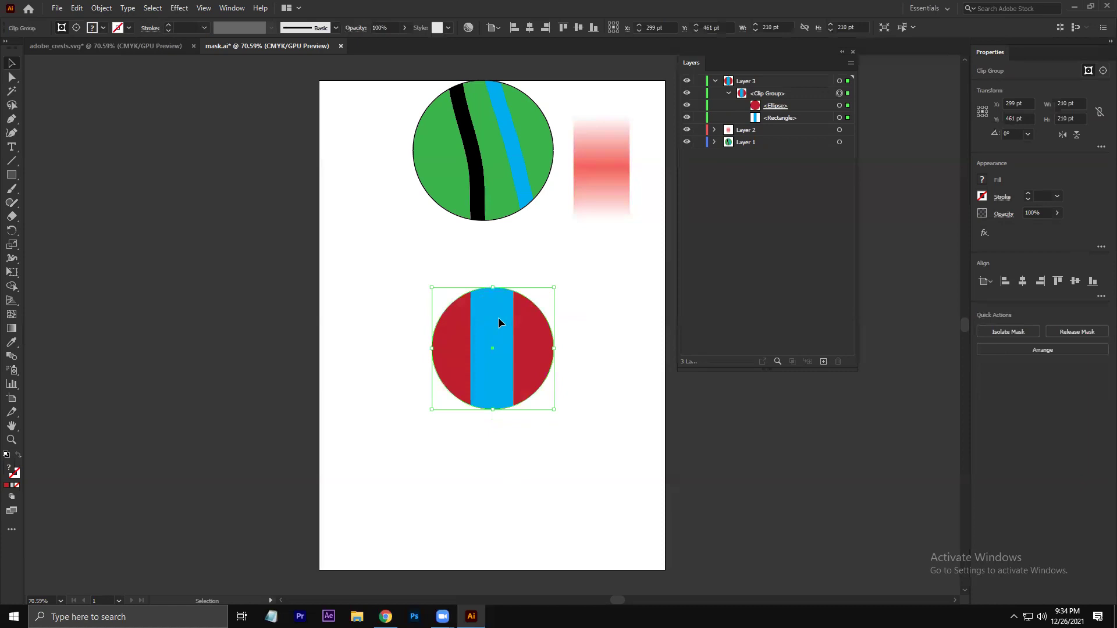
left_click_drag(498, 317, 464, 449)
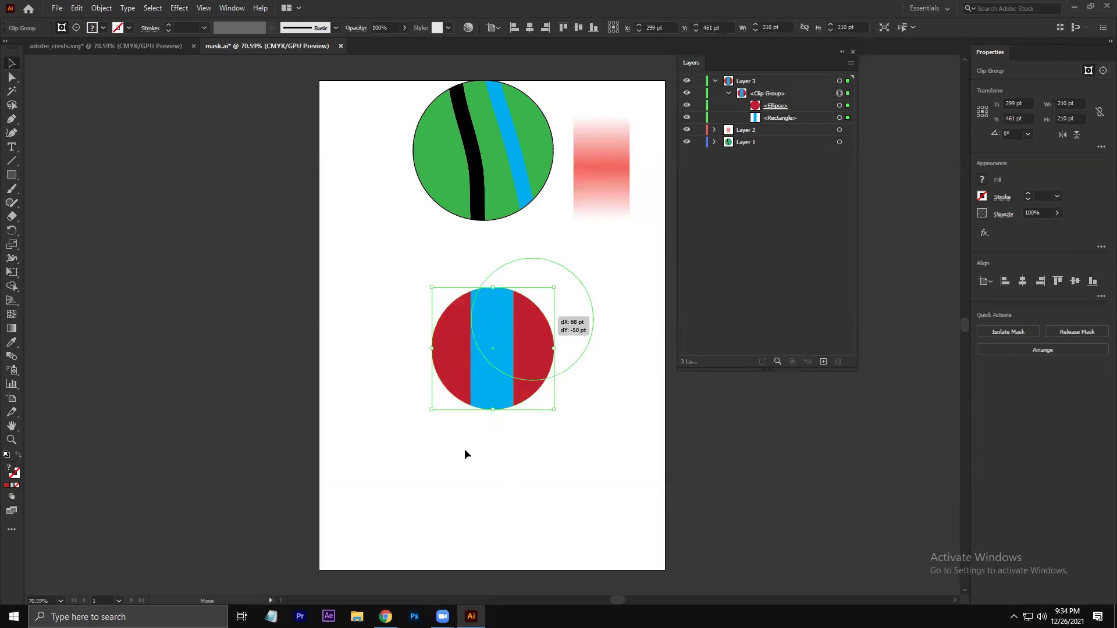
Step: Draw a circle about 97 pt wide below the masked circle and fill it with dark green
left_click(391, 426)
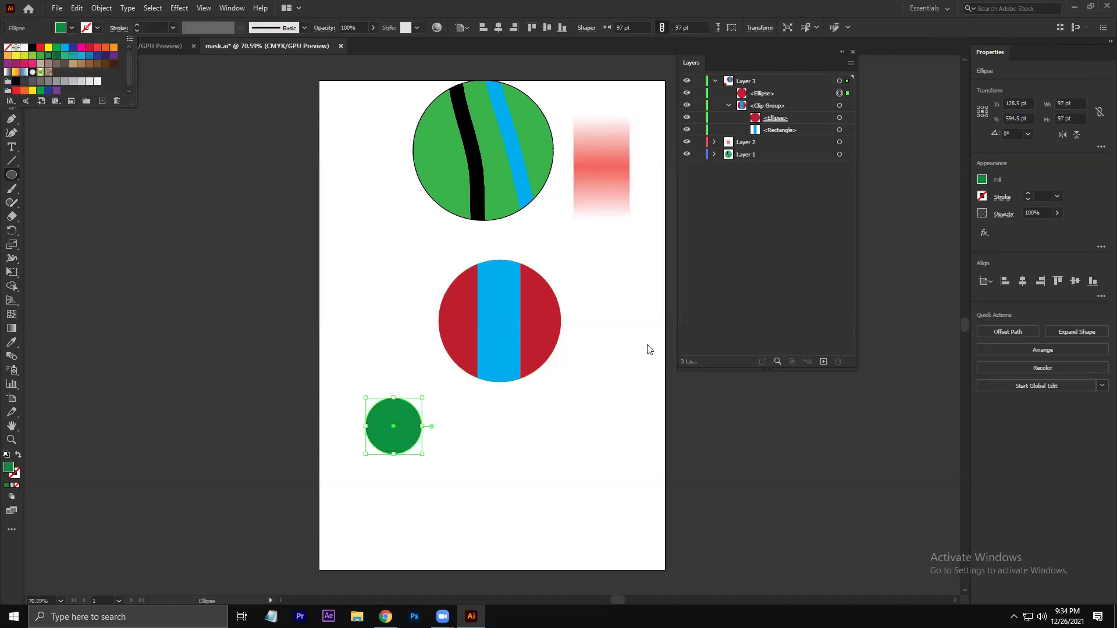
key("v")
left_click(625, 424)
left_click(421, 425)
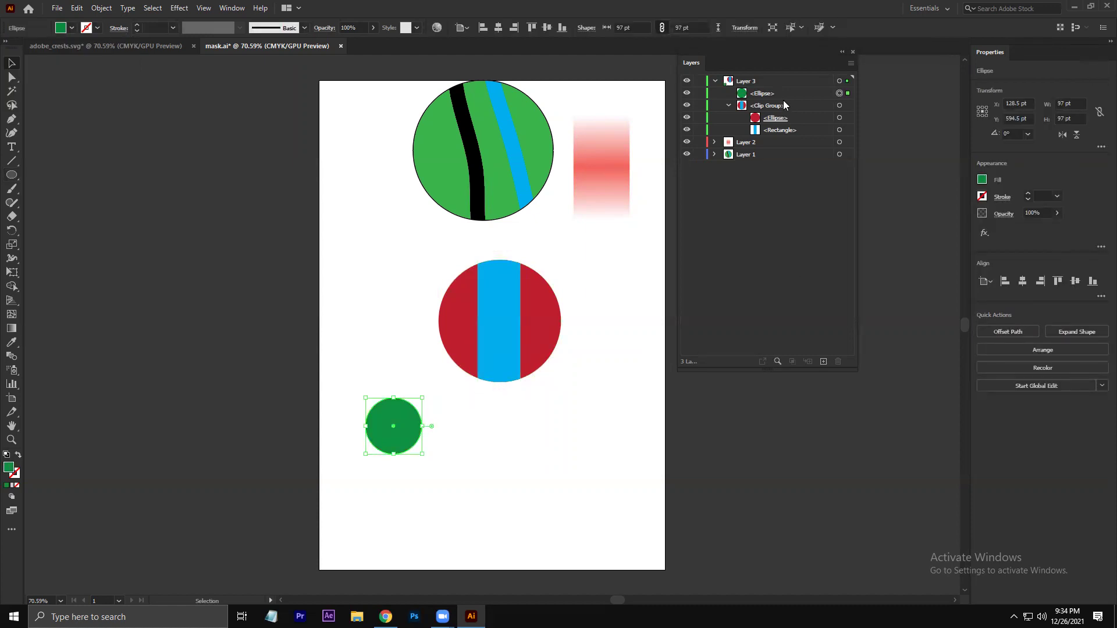
Step: Place the green circle inside the clip group and position it over the red circle's upper edge at X 311 pt, Y 336.5 pt
left_click_drag(784, 96, 789, 112)
left_click_drag(389, 426, 499, 277)
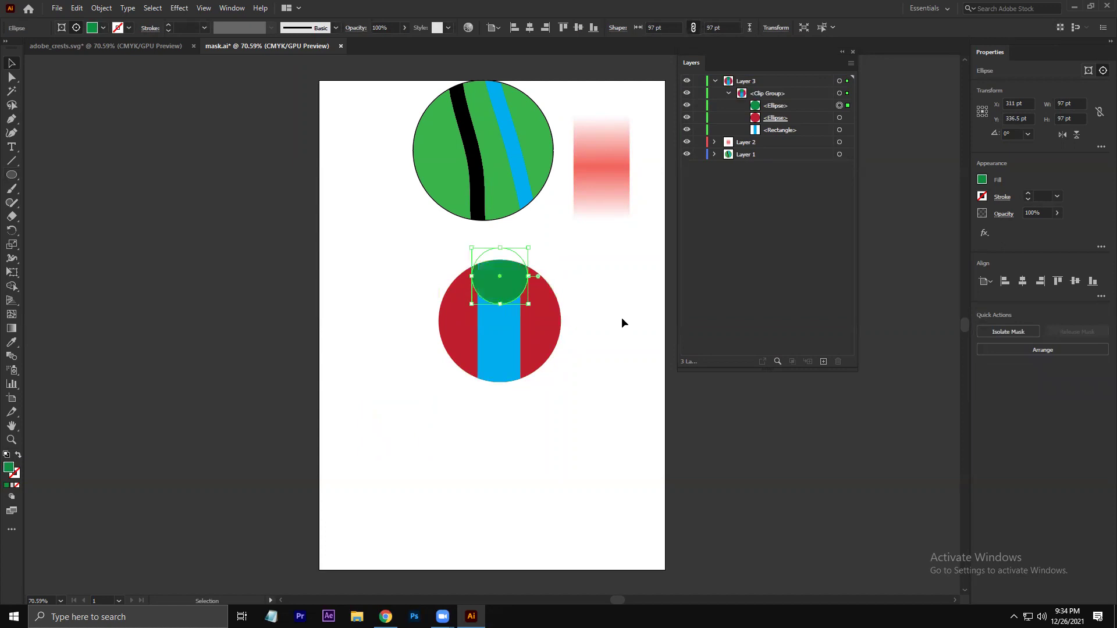
left_click(621, 317)
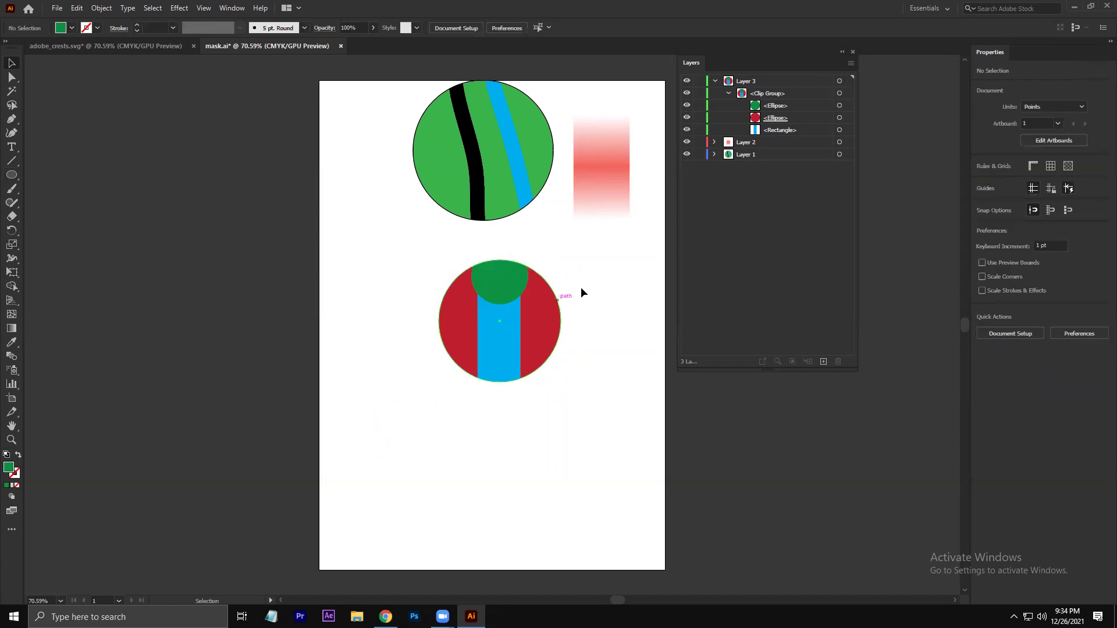
Step: Move the masked group to X 362 pt, Y 425 pt, and shift the green circle within it over the red circle's left edge
left_click_drag(496, 312, 527, 323)
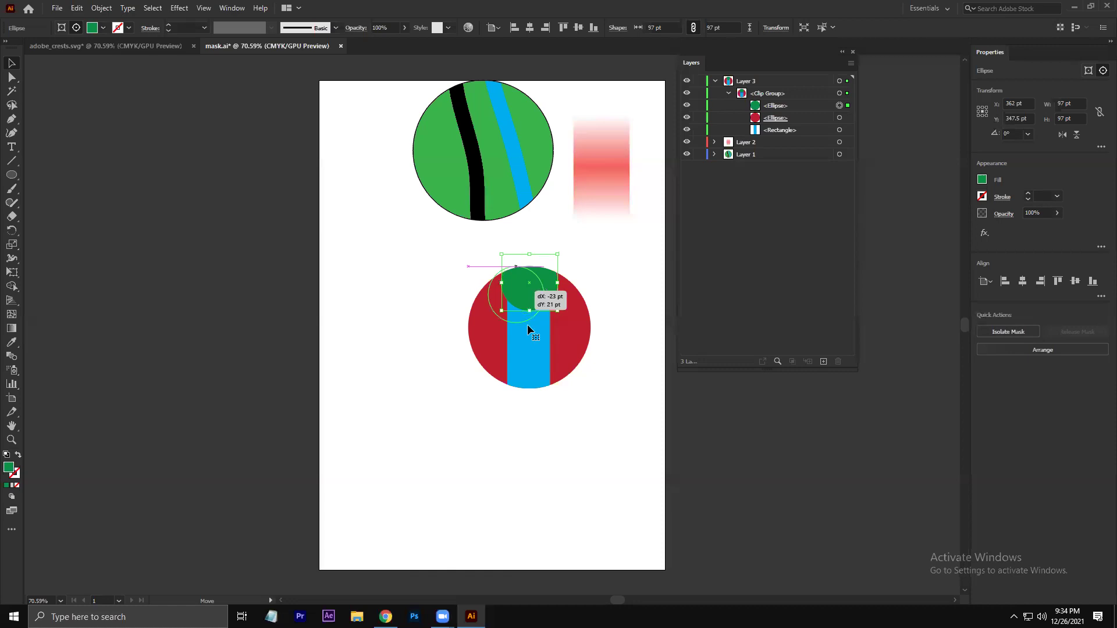
mouse_move(527, 327)
left_mouse_down()
mouse_move(558, 327)
mouse_move(526, 330)
left_mouse_up()
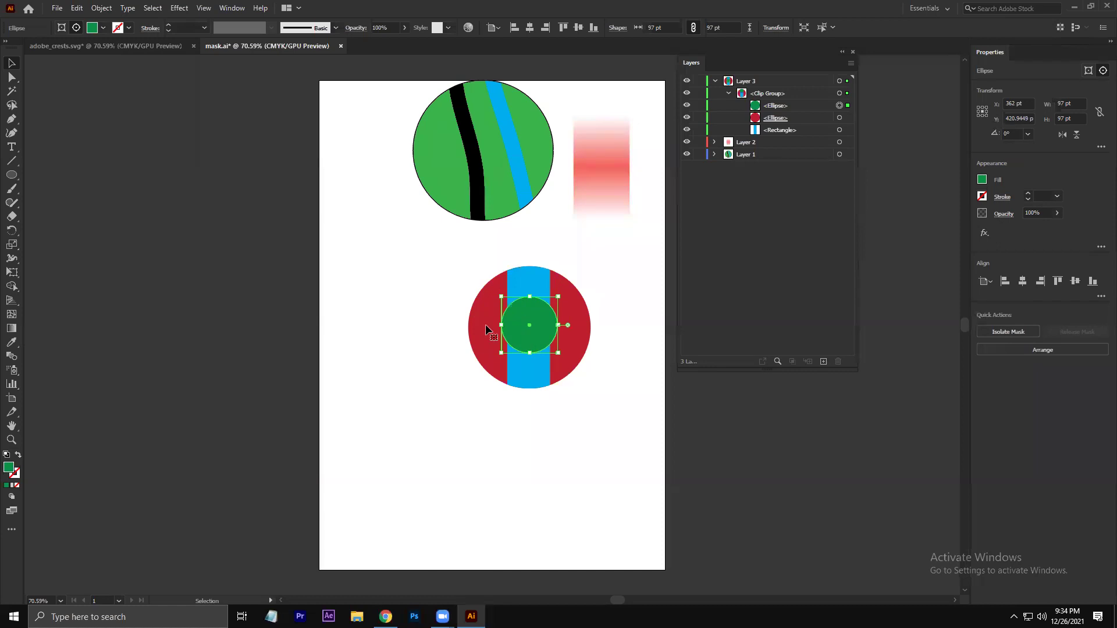
left_click_drag(485, 323, 435, 326)
left_click(623, 407)
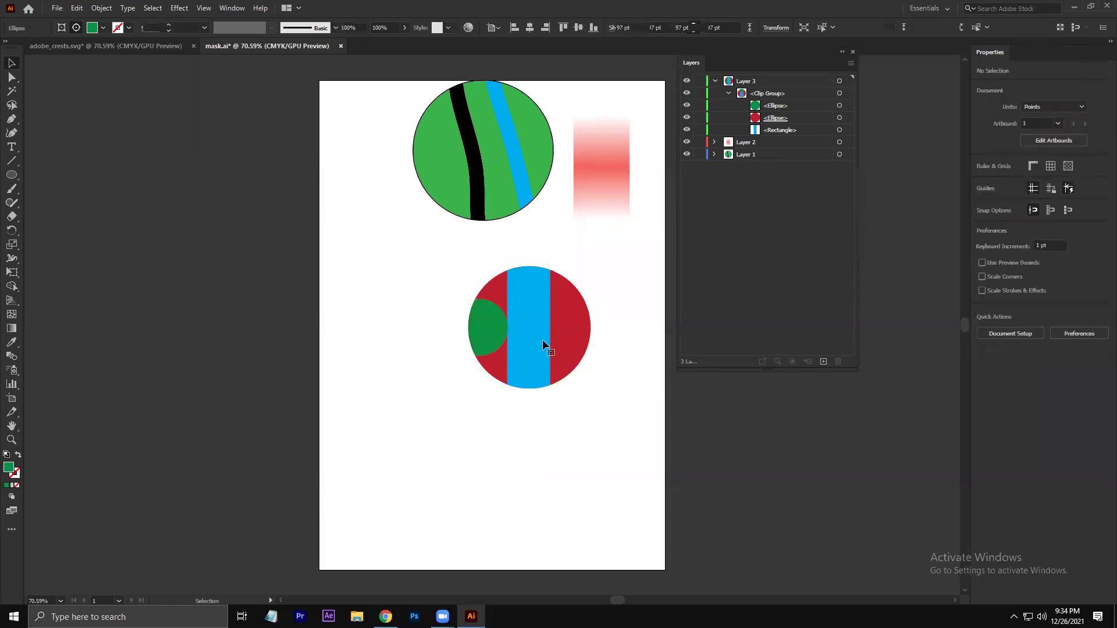
Step: Move the masked group to just below the striped green circle, and highlight the small green circle's entry in the layer list
left_click(542, 344)
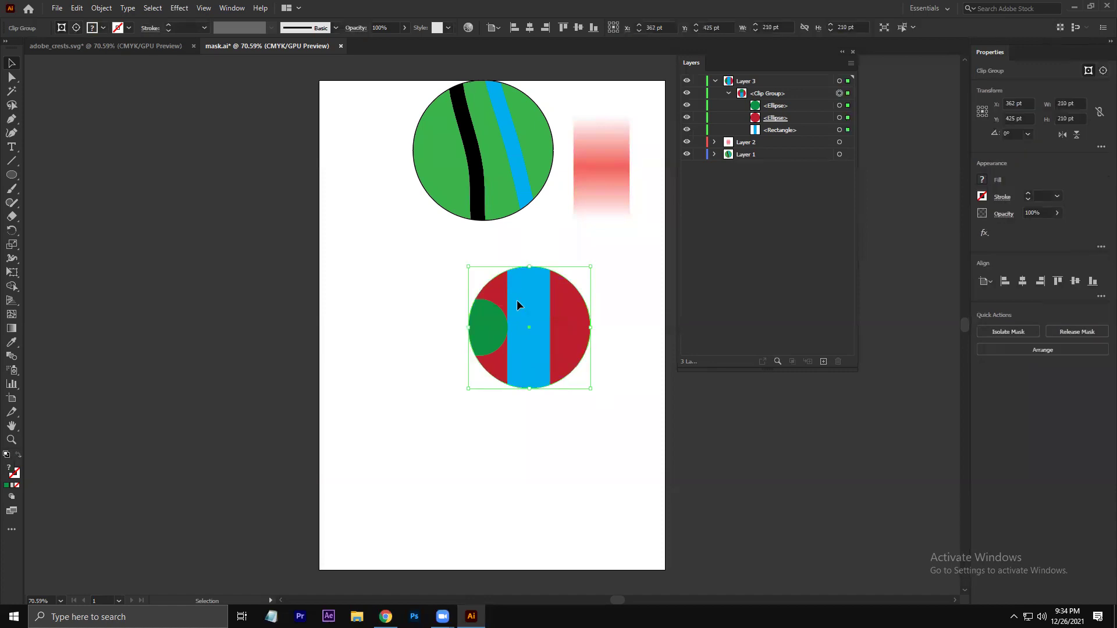
left_click_drag(516, 299, 480, 256)
left_click(540, 437)
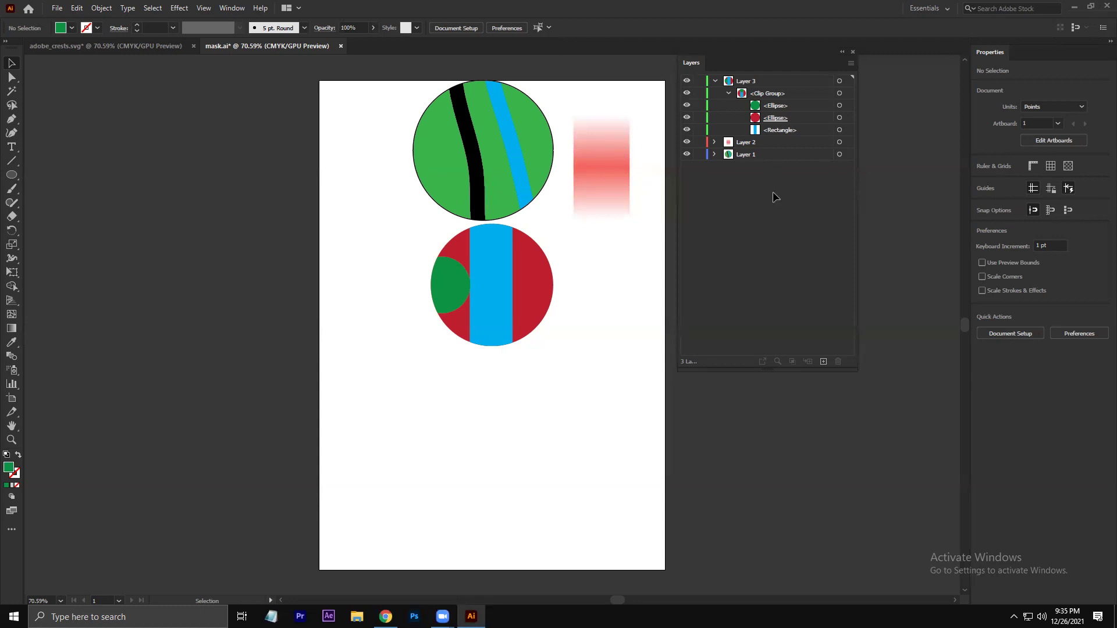
left_click(780, 107)
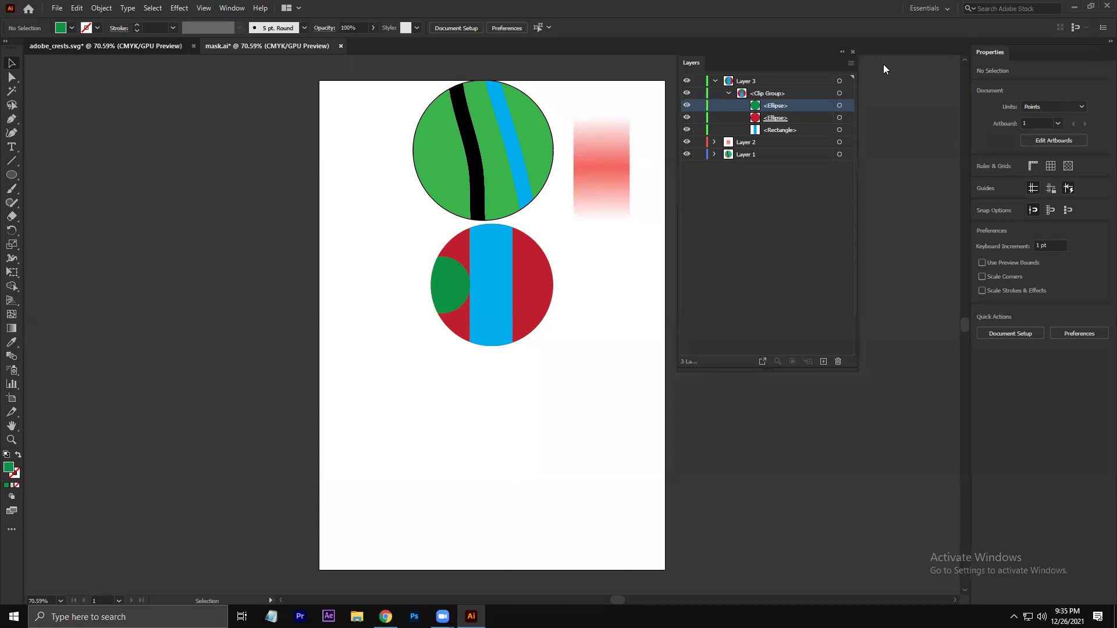
Step: Switch to the adobe_crests.svg document and look through its file commands
key("ctrl+Tab")
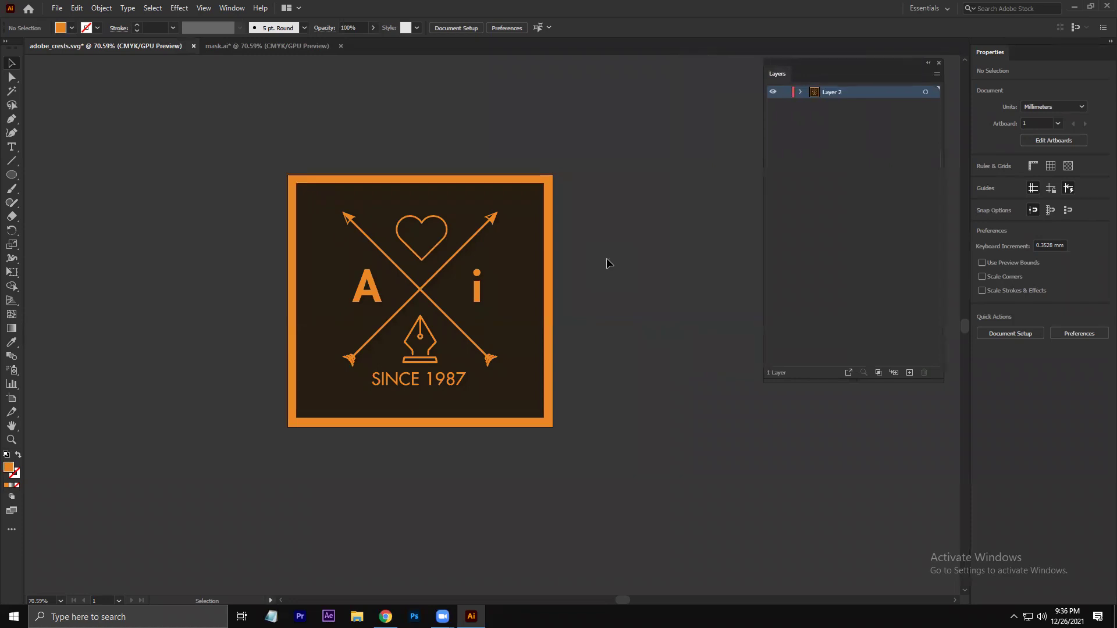
left_click(57, 8)
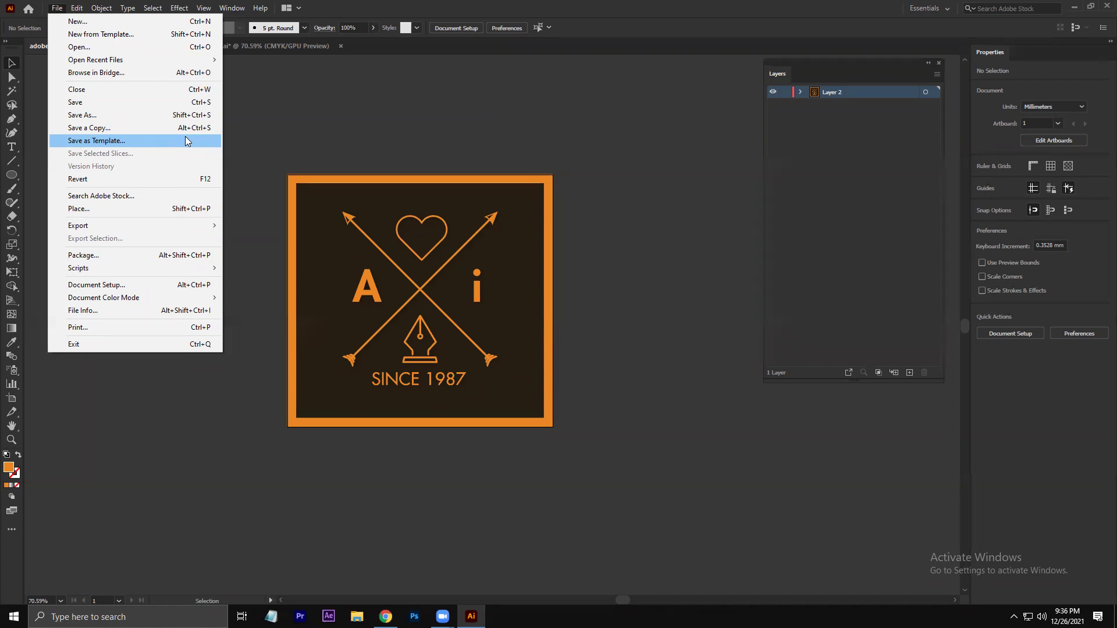
left_click(396, 169)
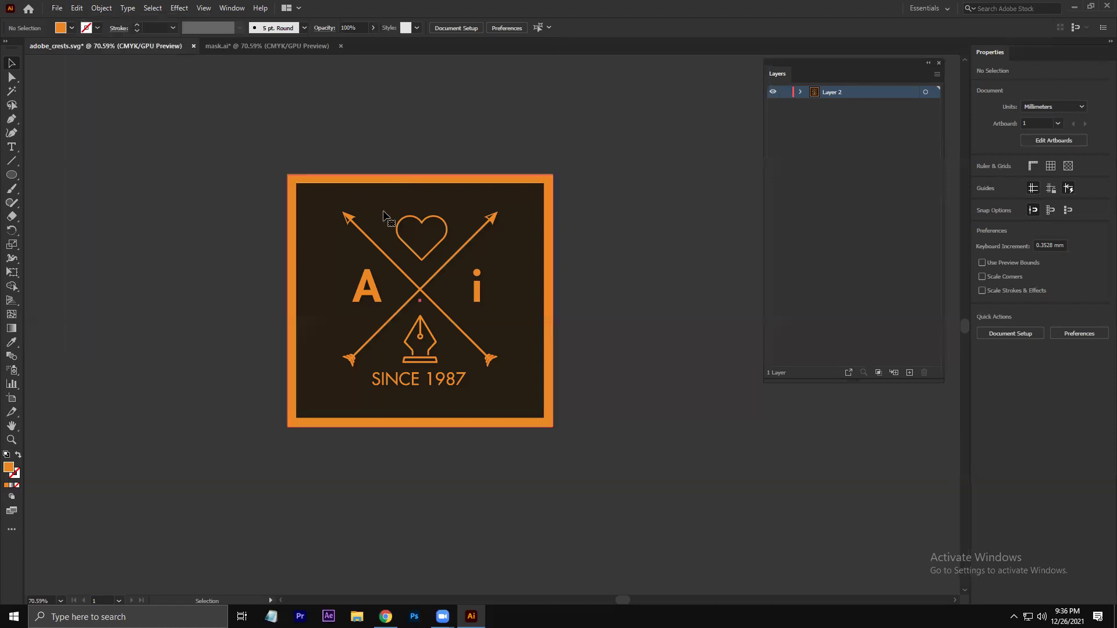
left_click(381, 216)
left_click(274, 228)
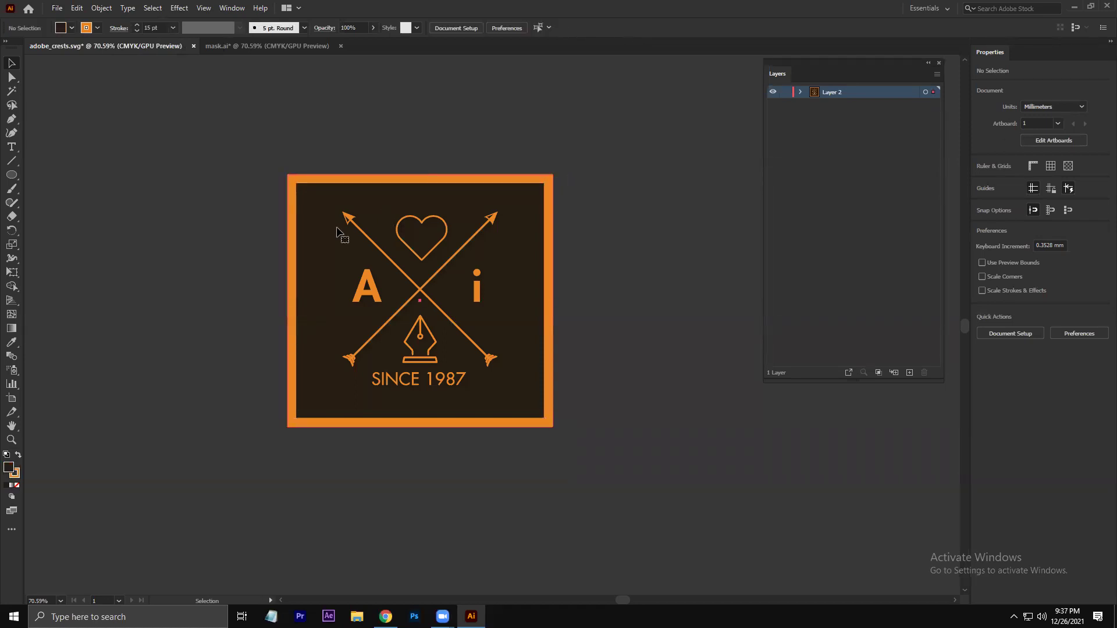
Step: Select the crest's orange-bordered background rectangle and check its width and height
left_click(337, 231)
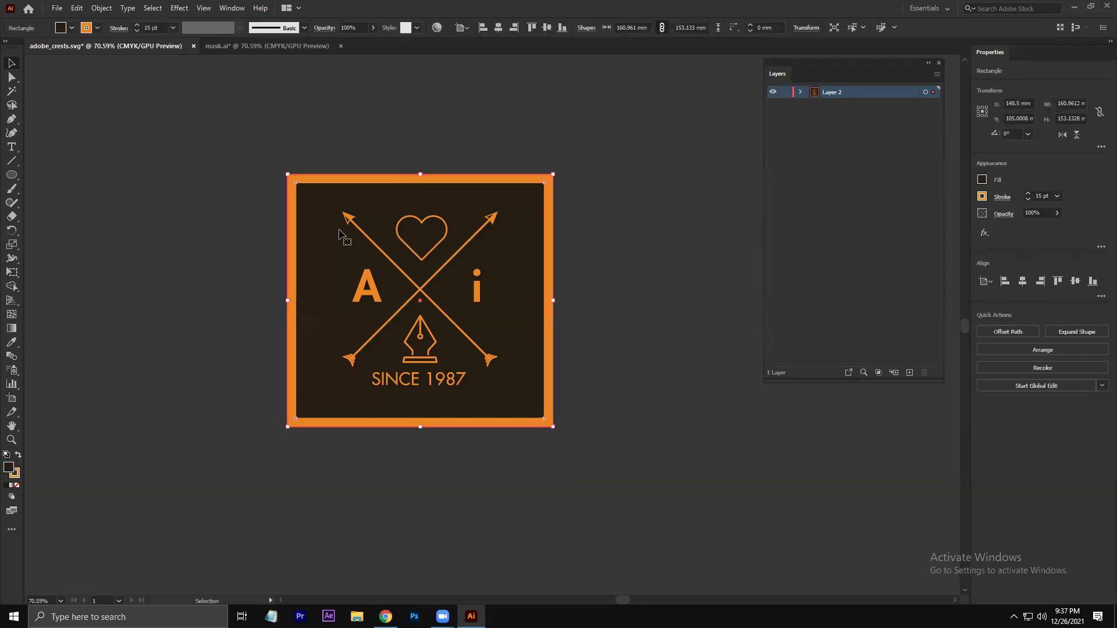
left_click(686, 29)
left_click(599, 125)
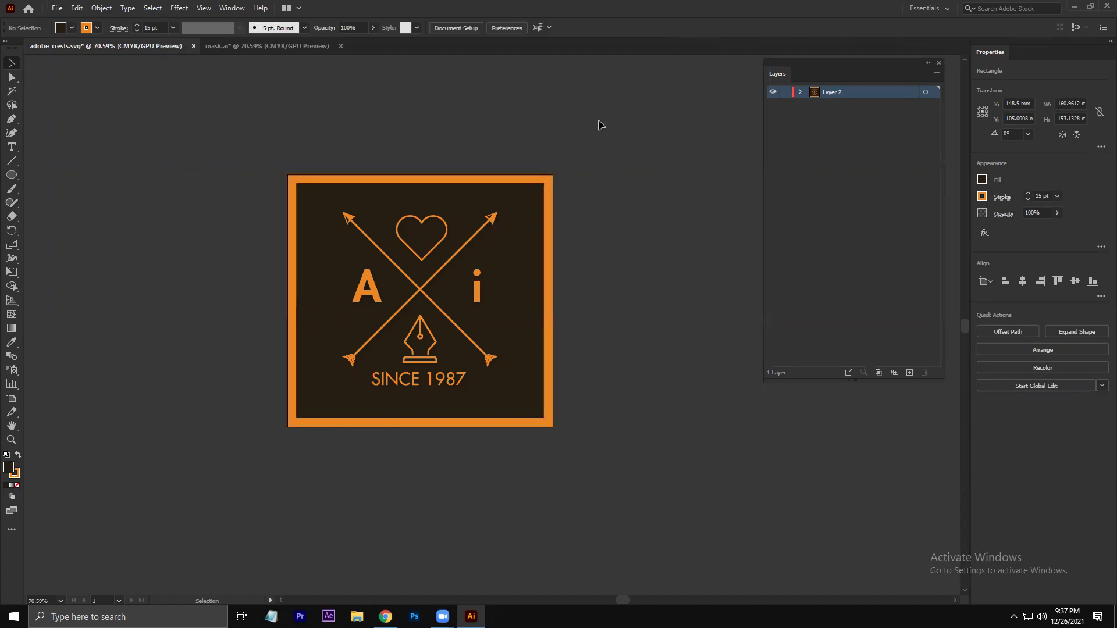
left_click(485, 178)
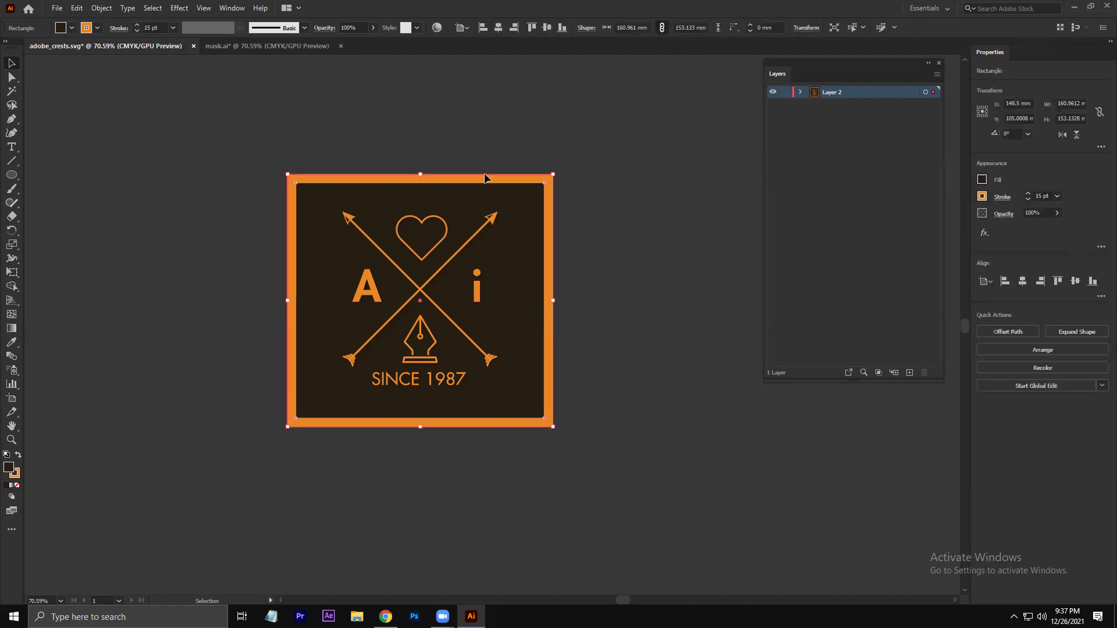
left_click(594, 153)
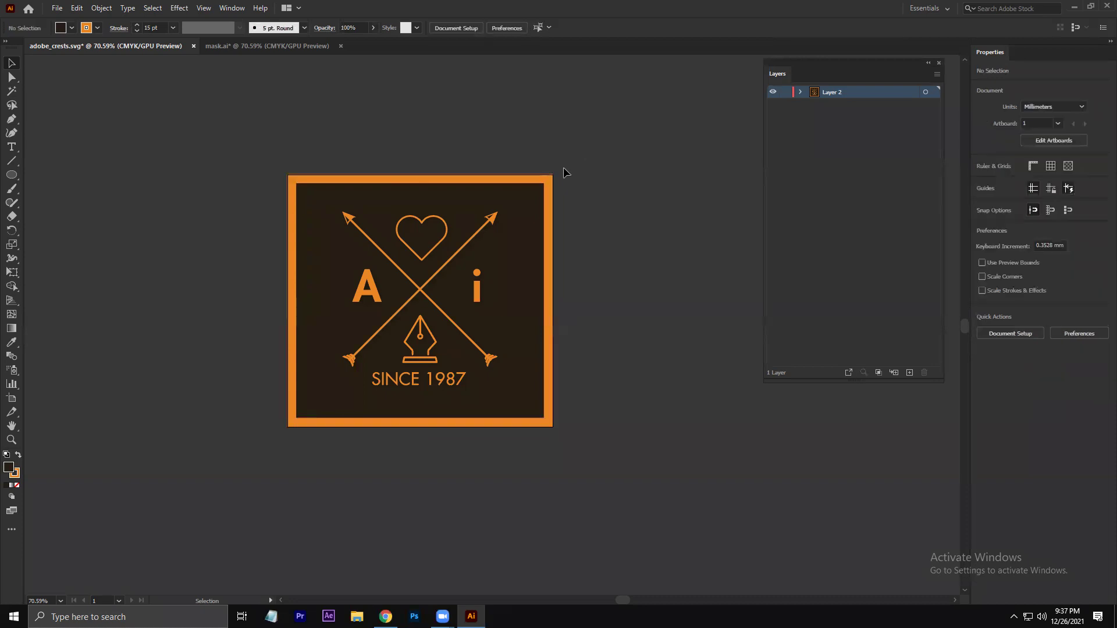
left_click(542, 181)
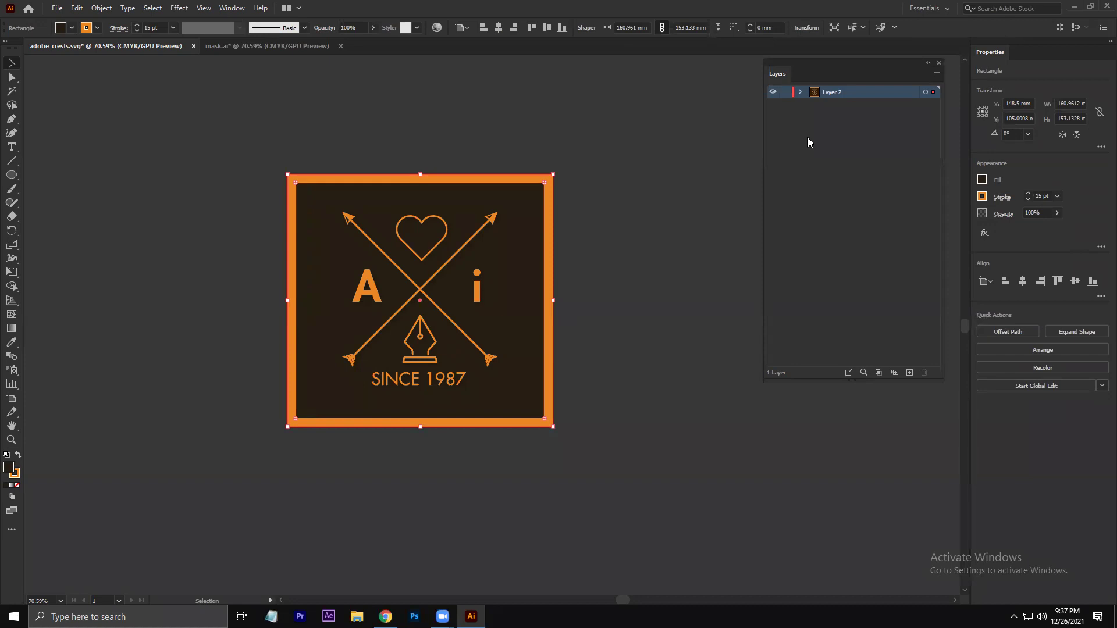
left_click(671, 28)
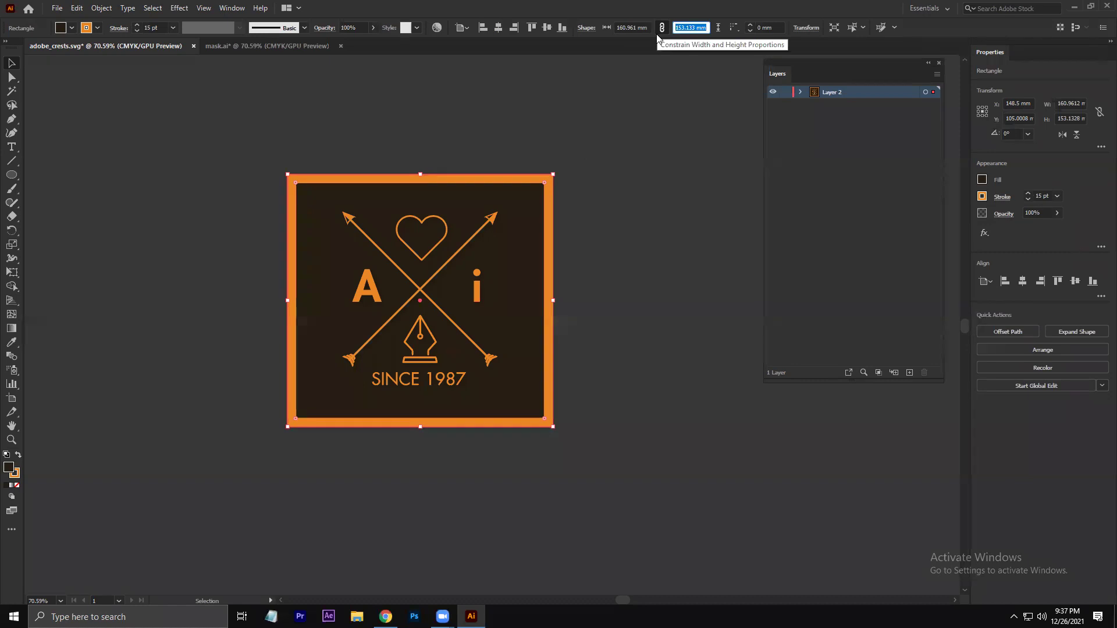
left_click(626, 103)
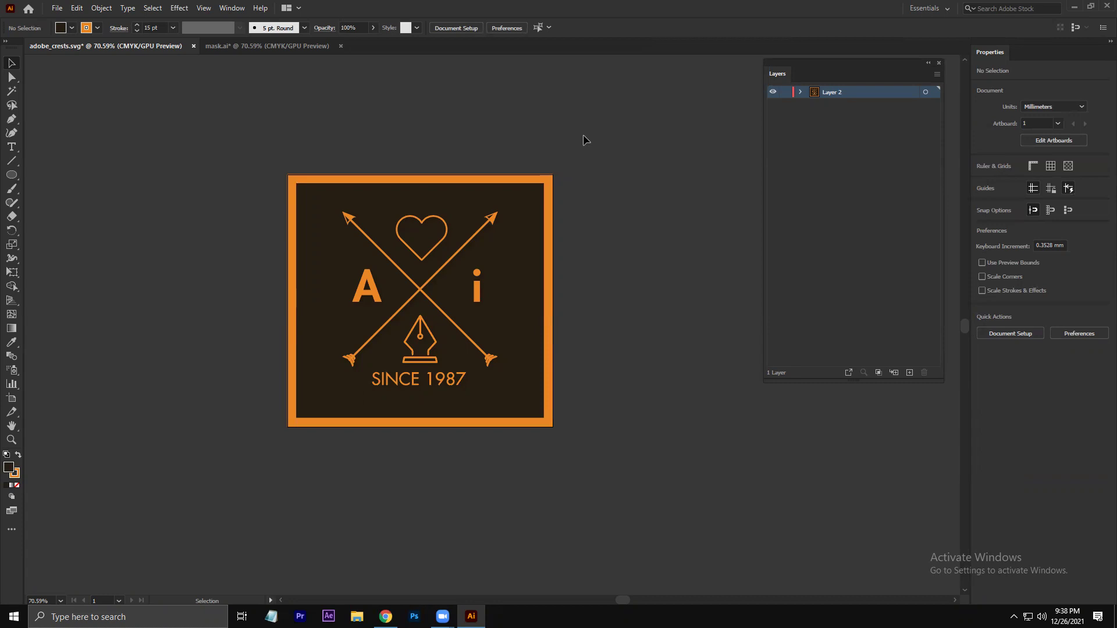
Step: Resize the crest's artboard to 200 mm wide by 200 mm high
key("shift+o")
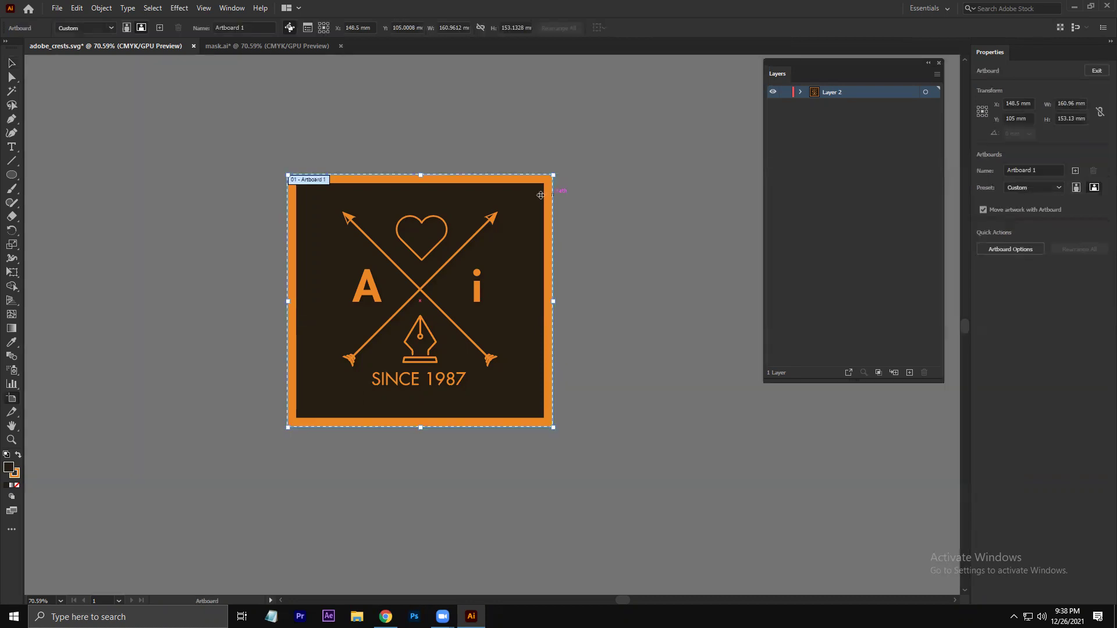
left_click(441, 28)
double_click(453, 27)
type("200")
left_click(521, 28)
double_click(526, 27)
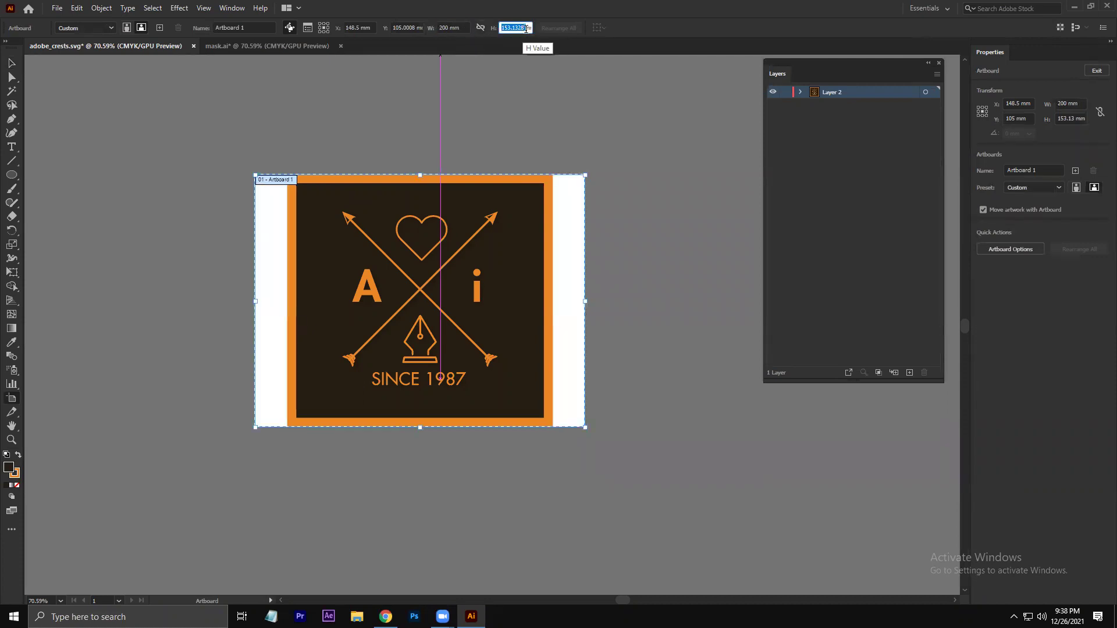
type("200")
key("Return")
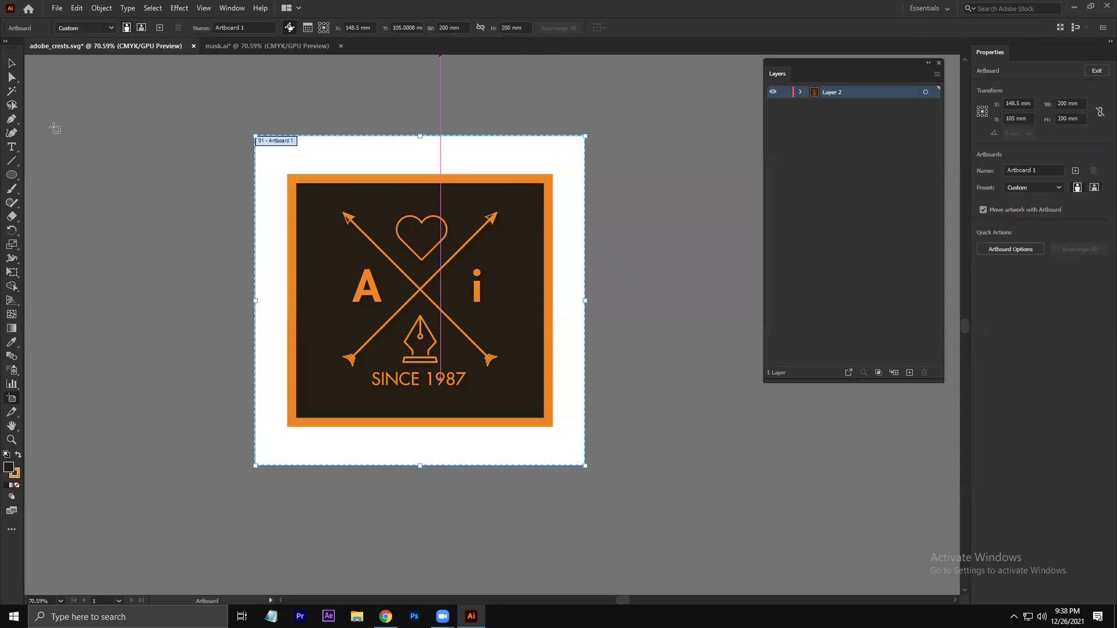
Step: Move the background rectangle to the artboard's top edge and enlarge it to span the artboard's full width
key("v")
left_click(466, 215)
left_click_drag(465, 215, 461, 215)
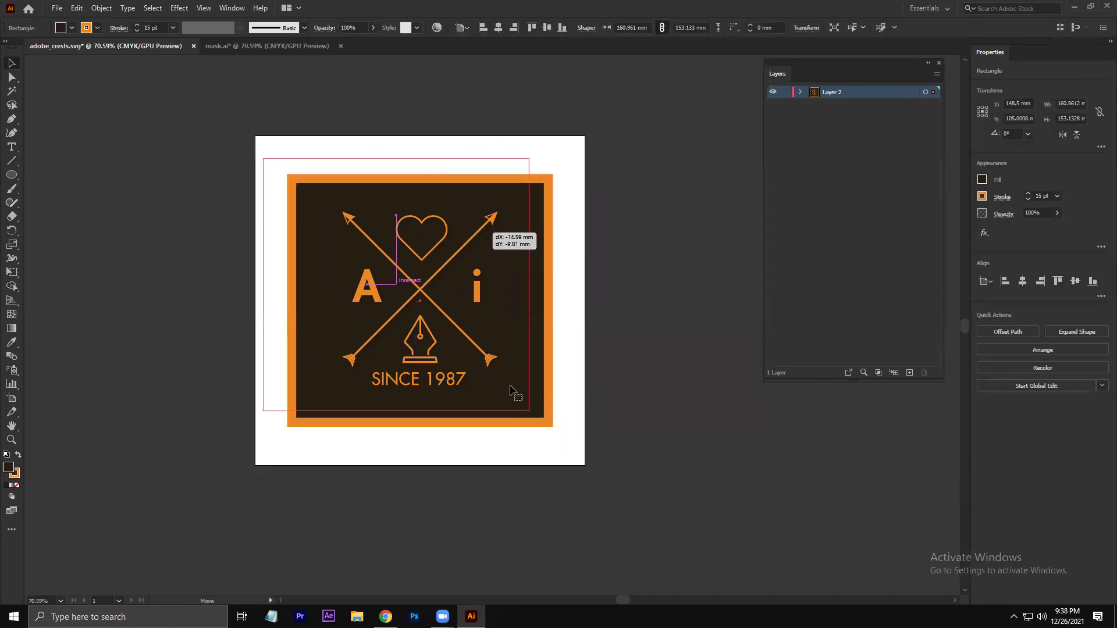
left_click_drag(520, 388, 629, 386)
left_click(190, 389)
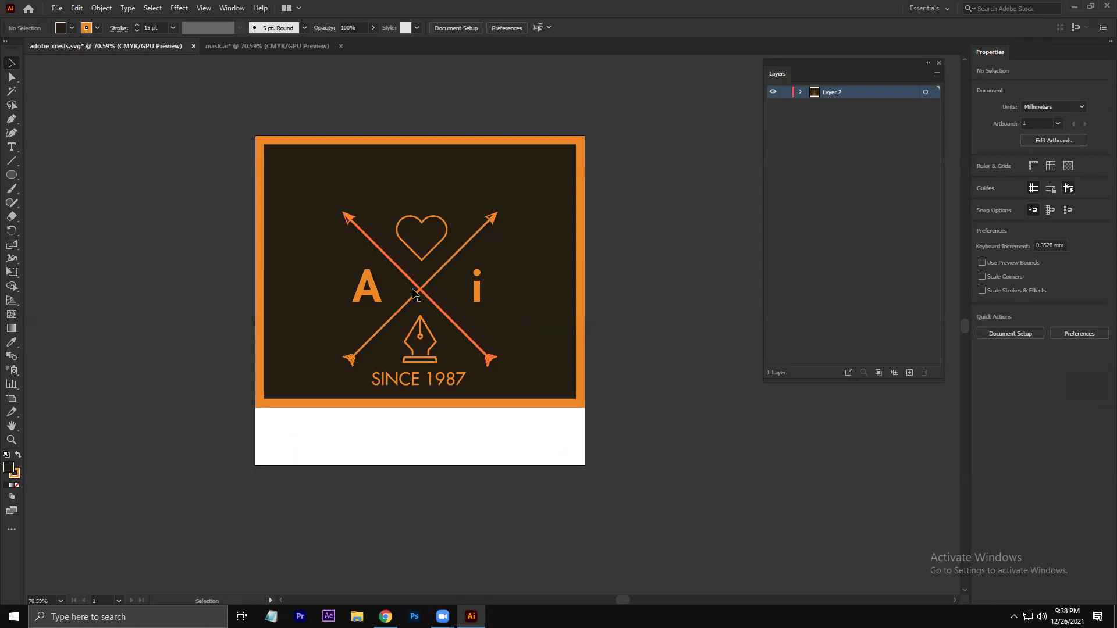
Step: Extend the background rectangle down to the artboard's lower edge so it is 200 mm wide and 200 mm high
left_click(418, 414)
left_click_drag(418, 414, 418, 465)
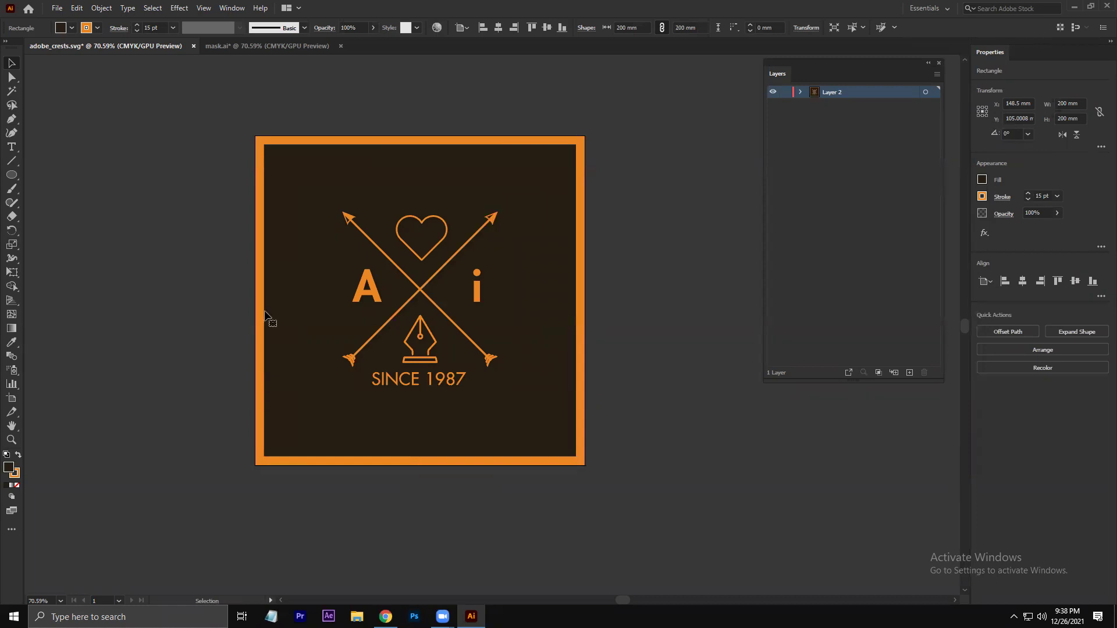
Step: Select the grouped crest artwork and nudge it slightly down towards the centre of the background rectangle
left_click(265, 316)
left_click(442, 303)
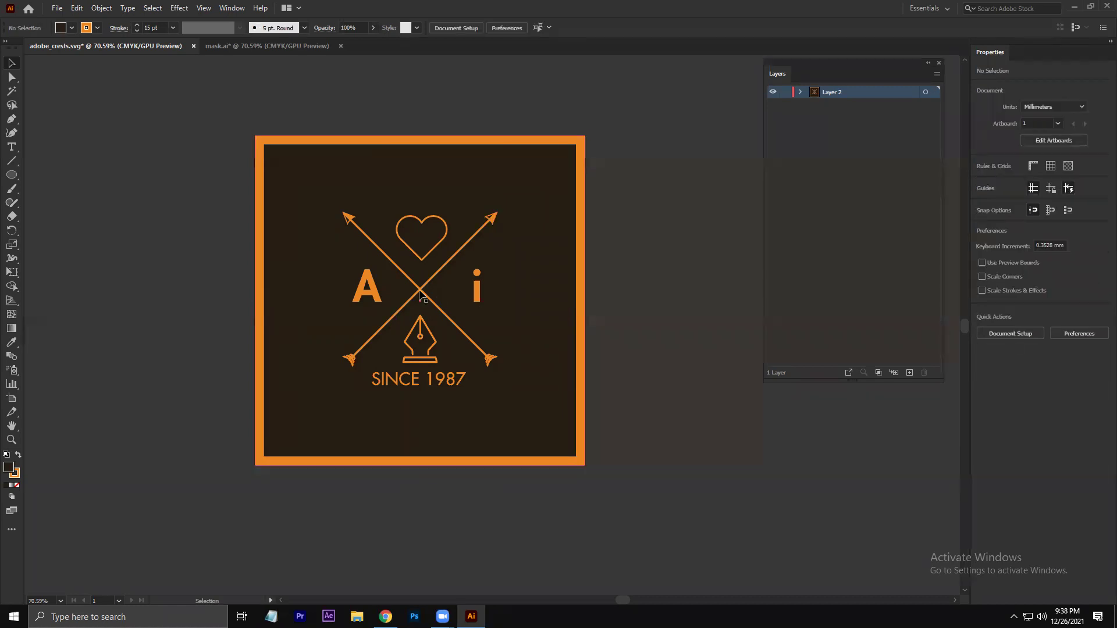
key("ctrl+shift+a")
key("ctrl+a")
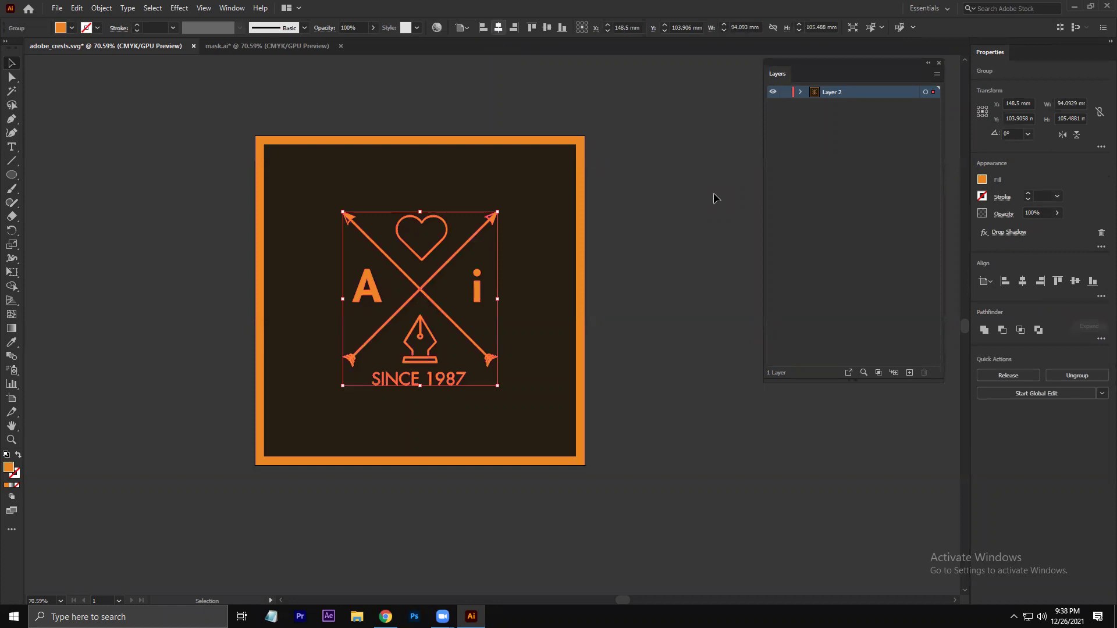
left_click(713, 312)
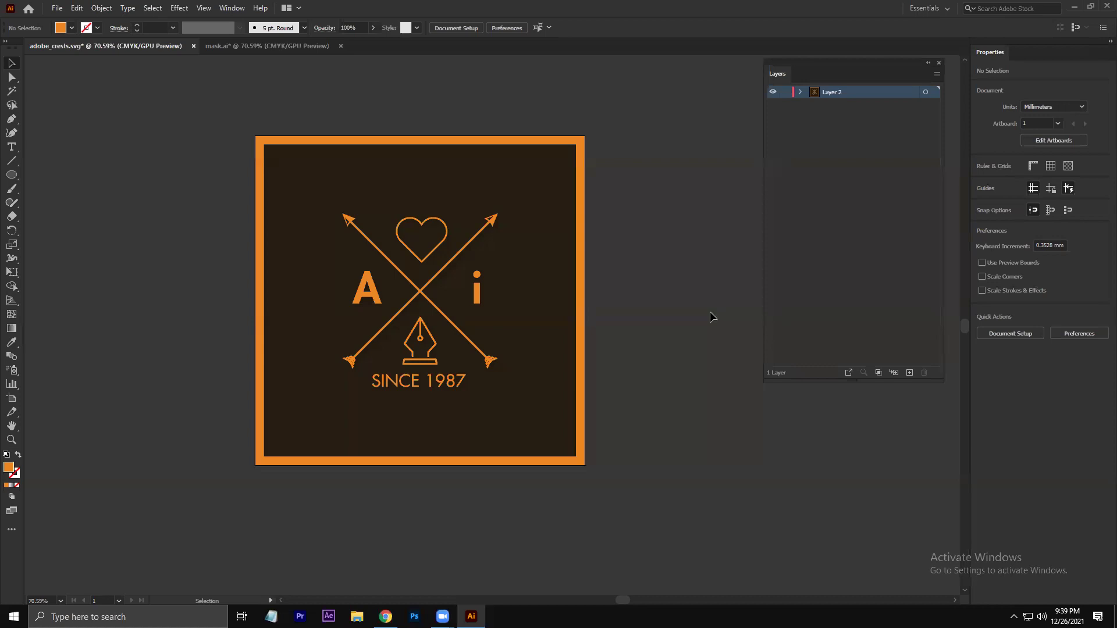
Step: Set the document bleed to 3 mm on all four sides
left_click(61, 8)
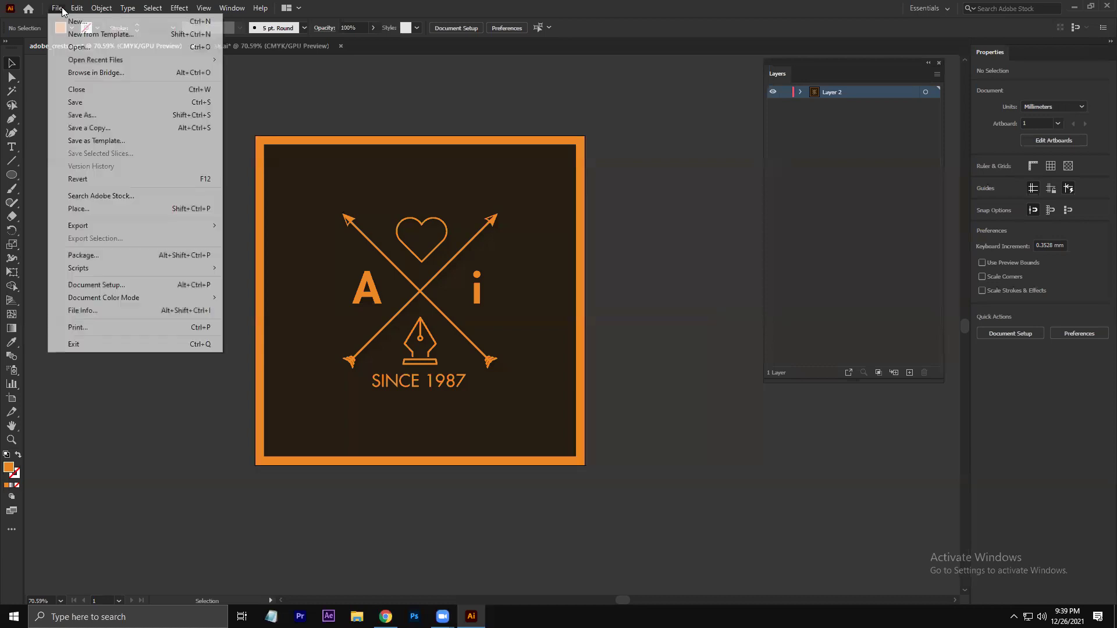
left_click(142, 284)
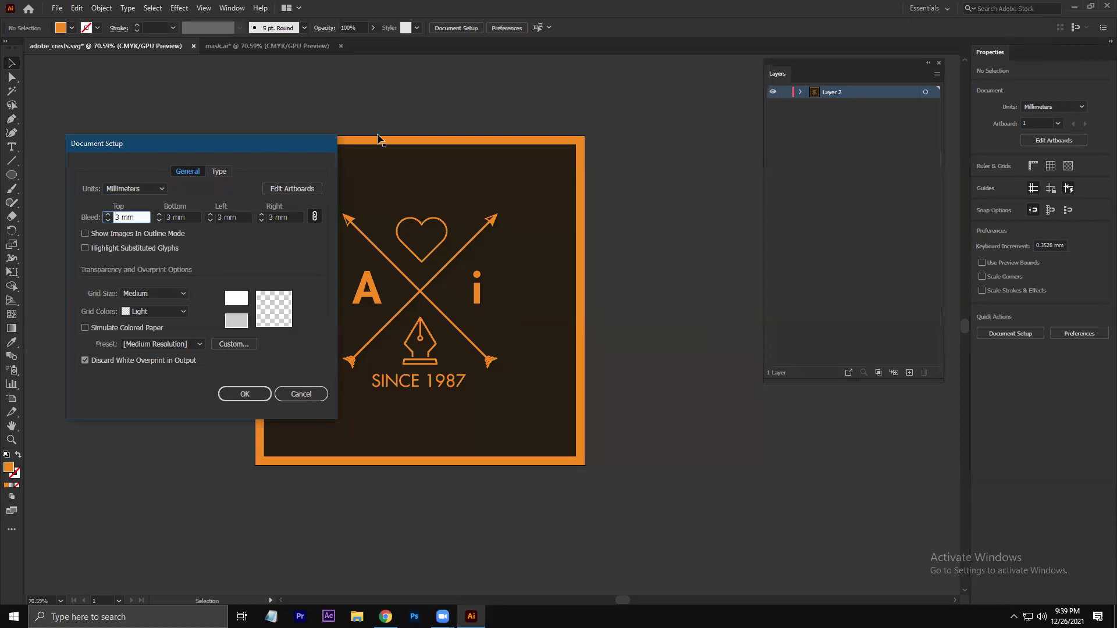
key("Return")
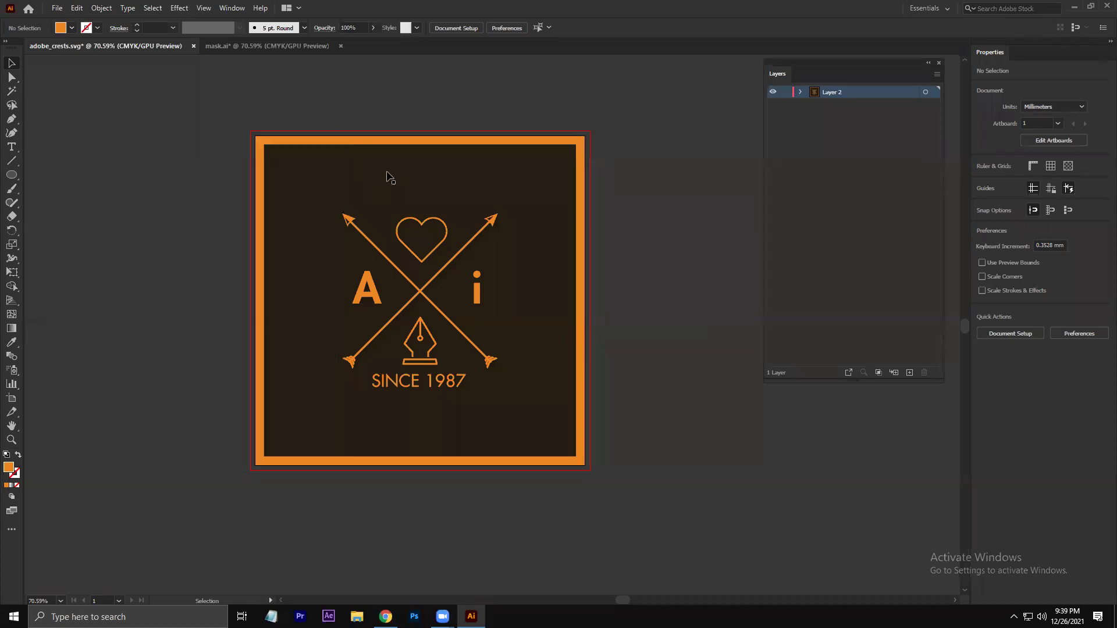
Step: Apply the Crop Marks effect around the orange-bordered background rectangle
left_click(486, 192)
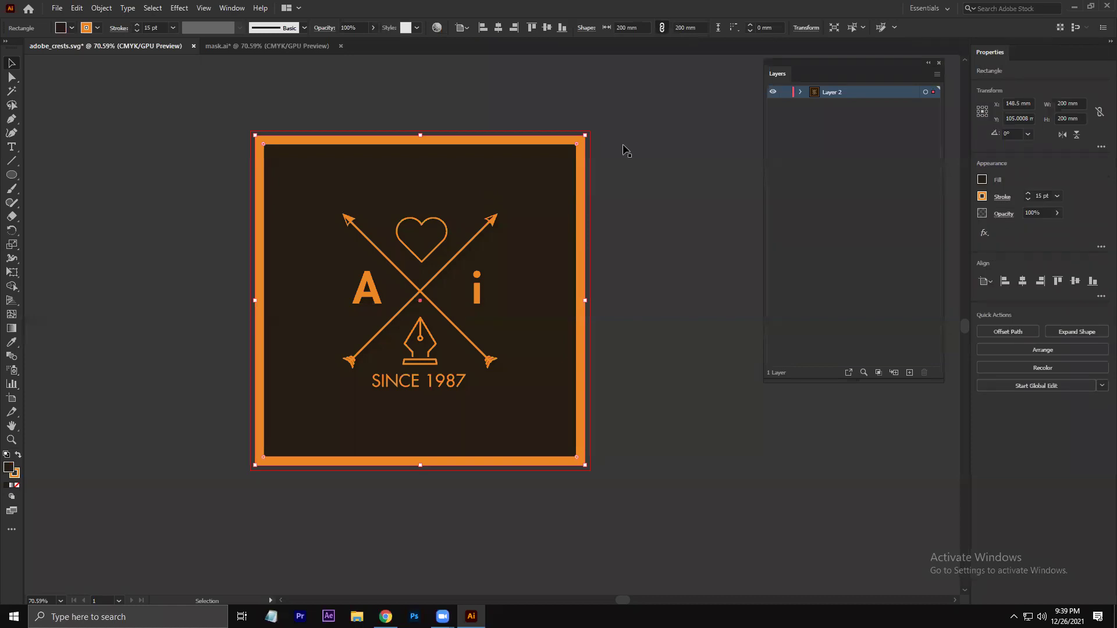
left_click(215, 98)
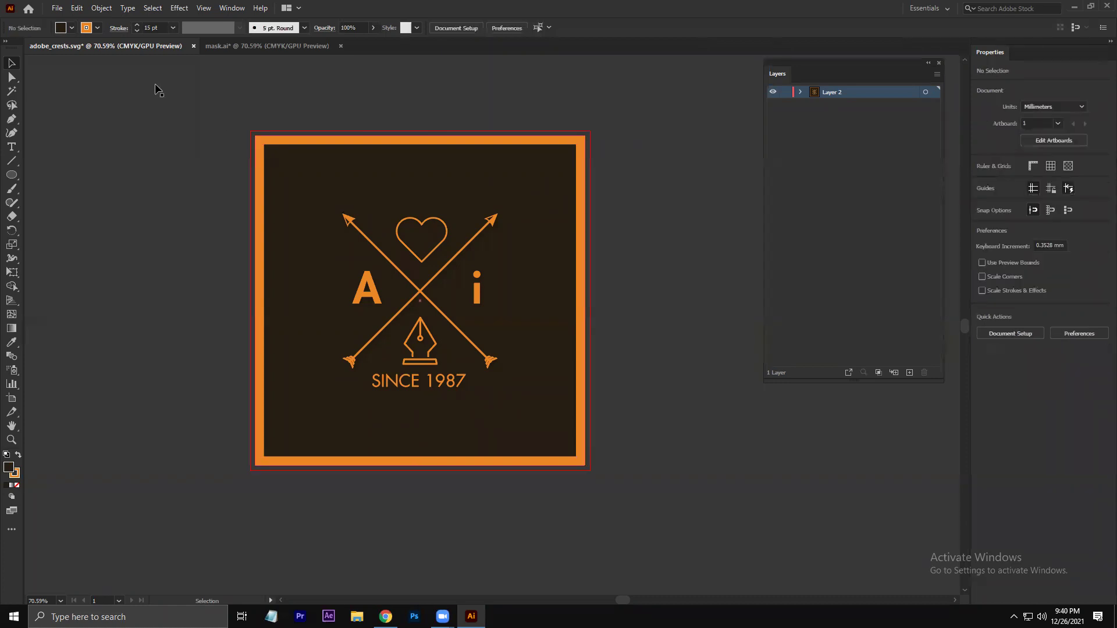
key("alt+c")
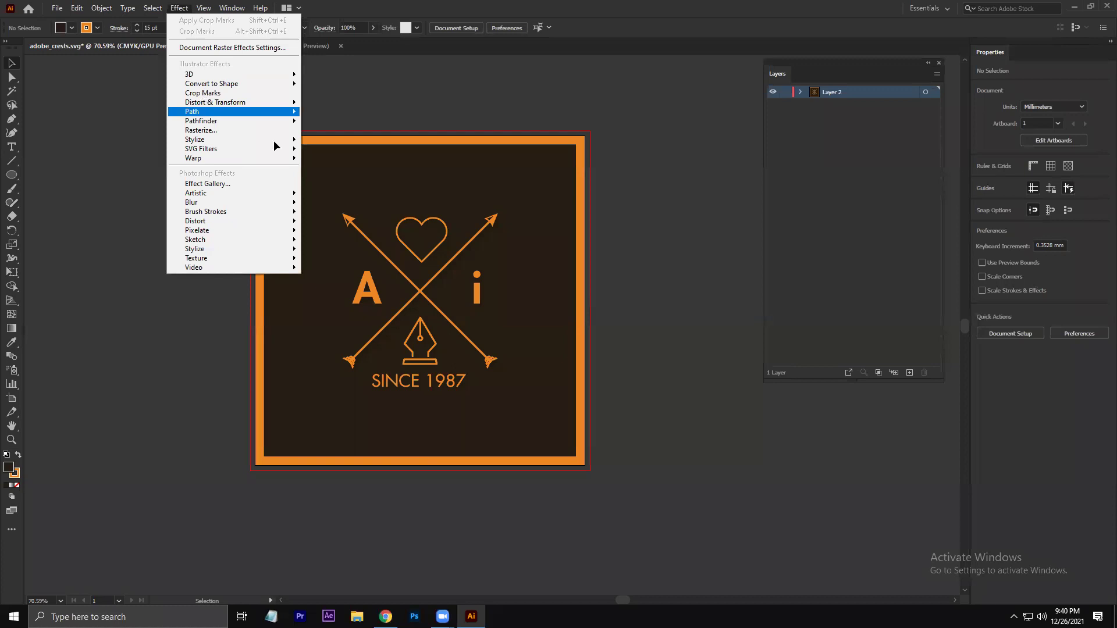
key("Up")
key("Up")
key("Return")
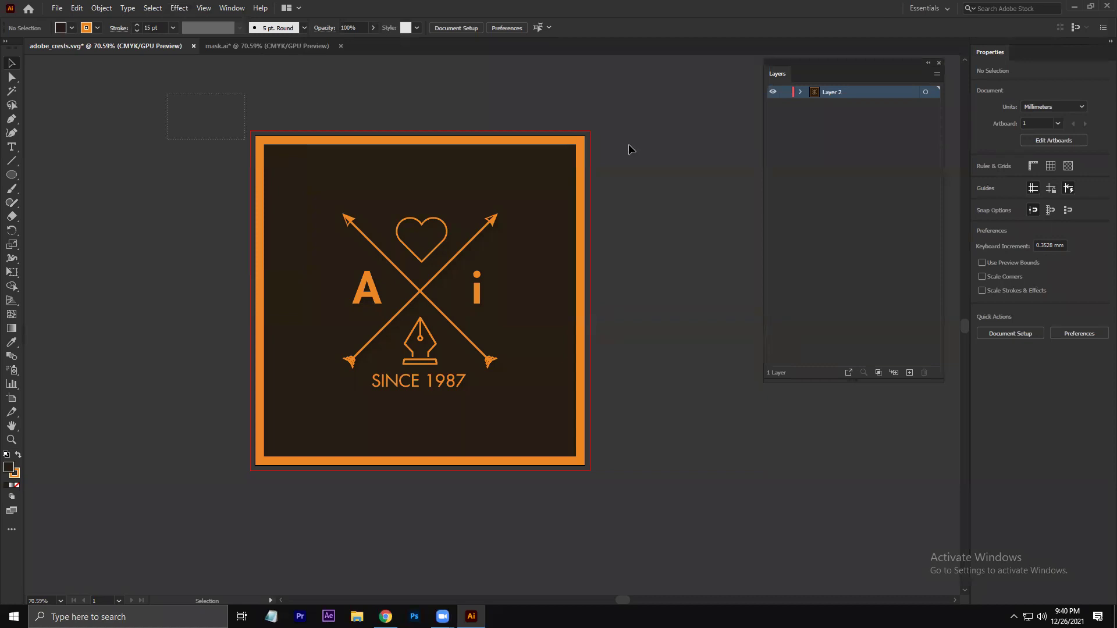
Step: Examine the crop marks and the bleed guide around the corners and edges of the crest
key("z")
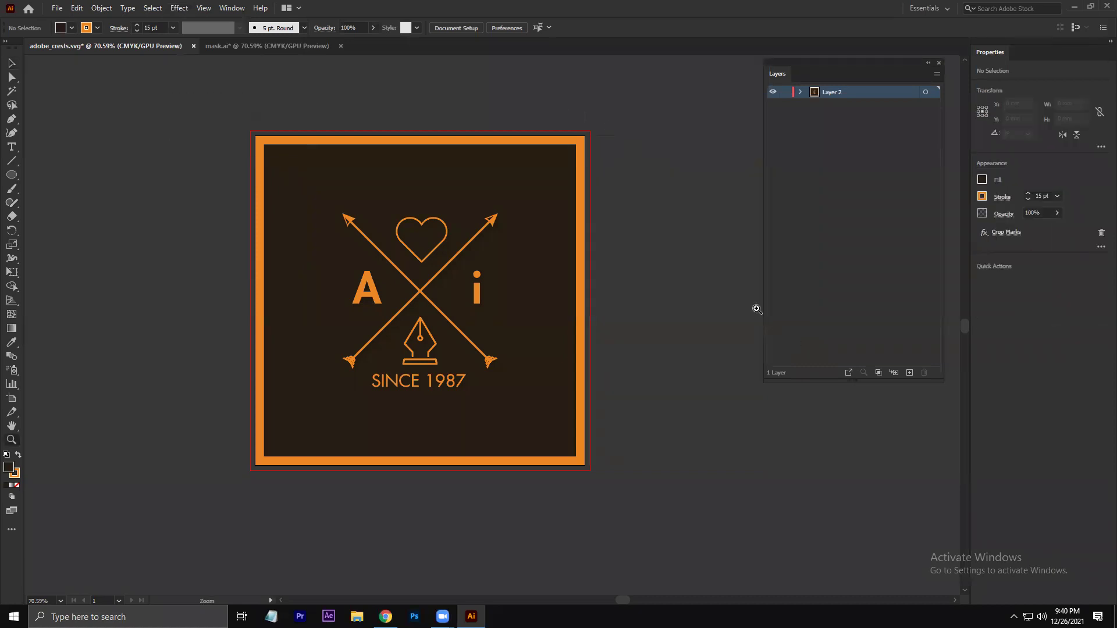
left_click_drag(592, 116, 740, 403)
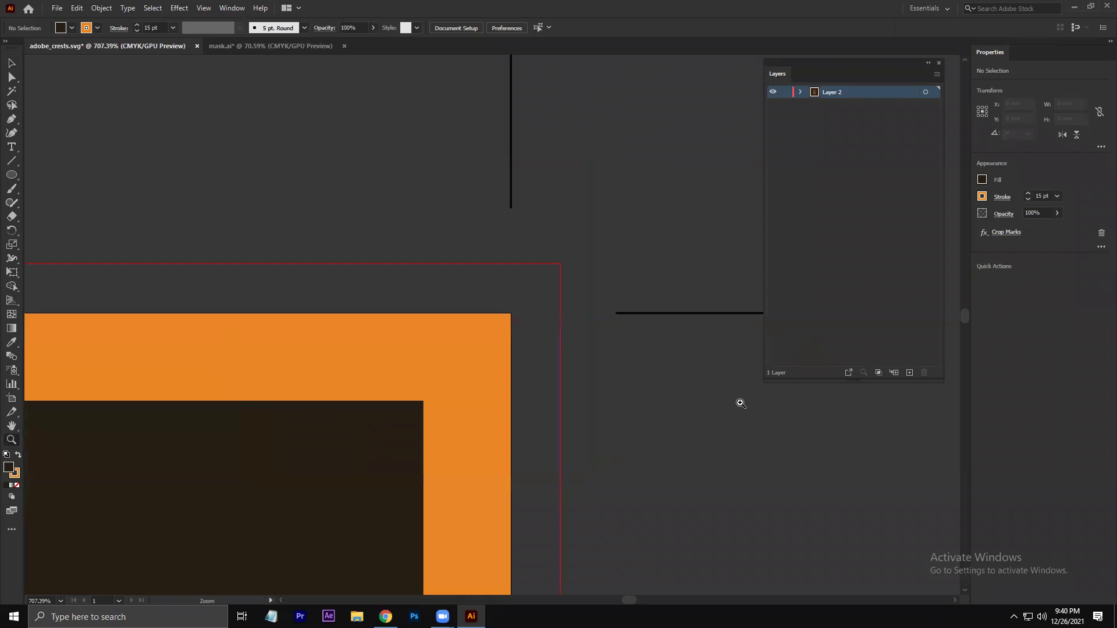
left_click_drag(542, 181, 608, 227)
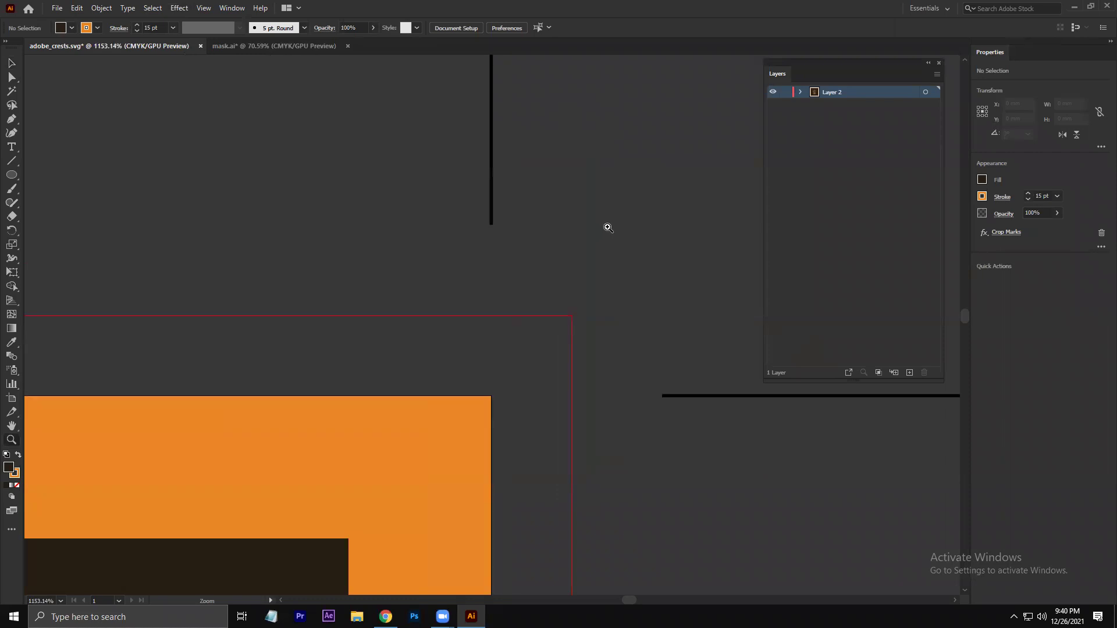
left_click_drag(608, 227, 374, 316)
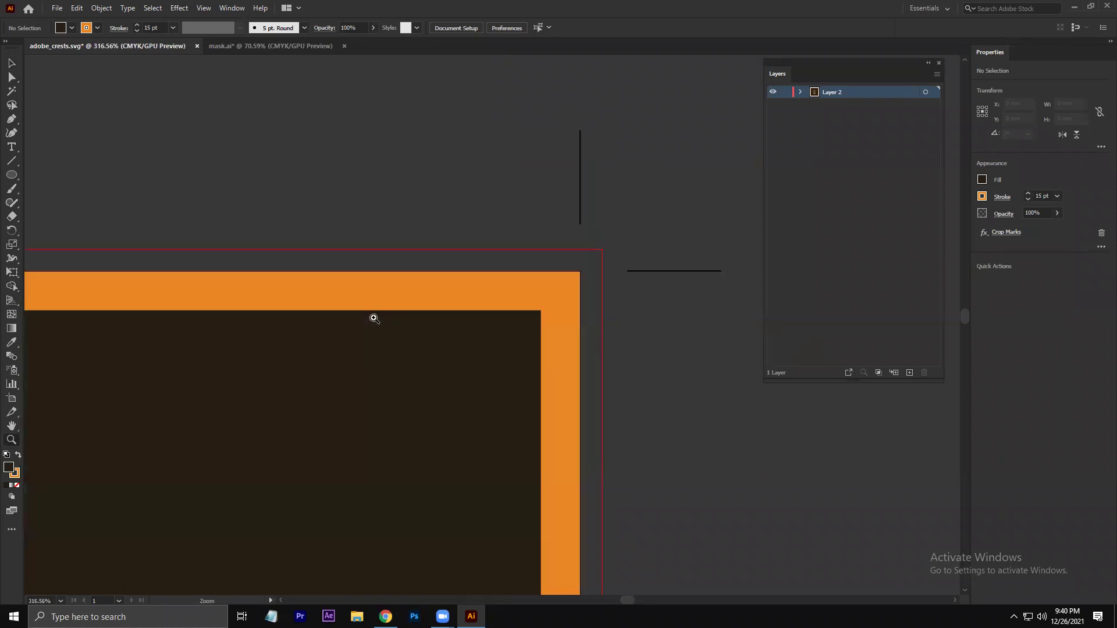
left_click_drag(536, 172, 442, 192)
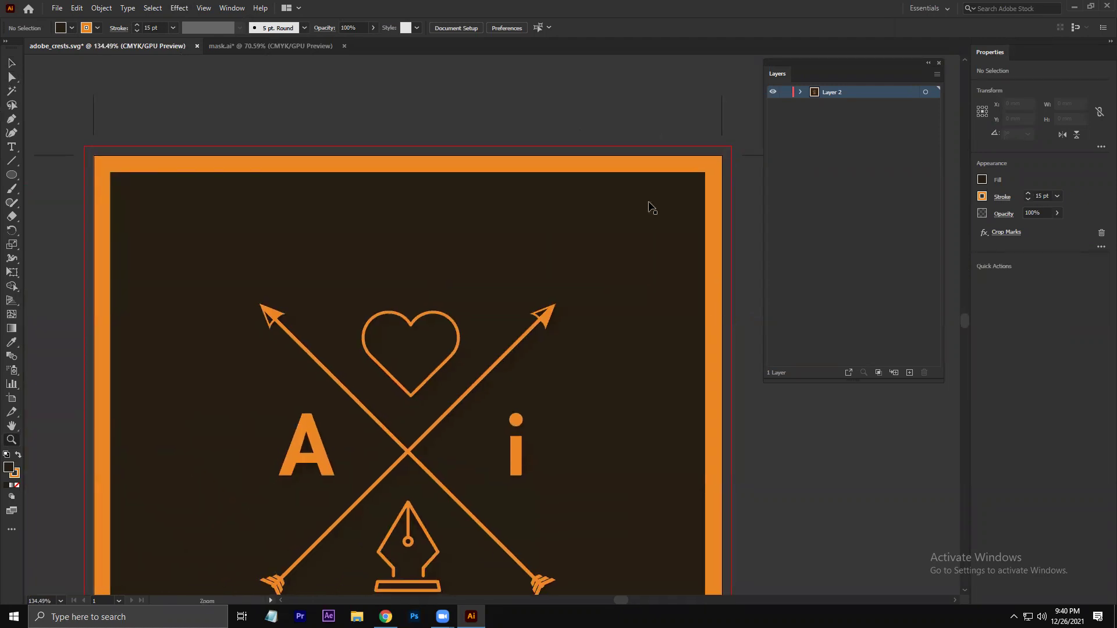
scroll(649, 202, "down", 3)
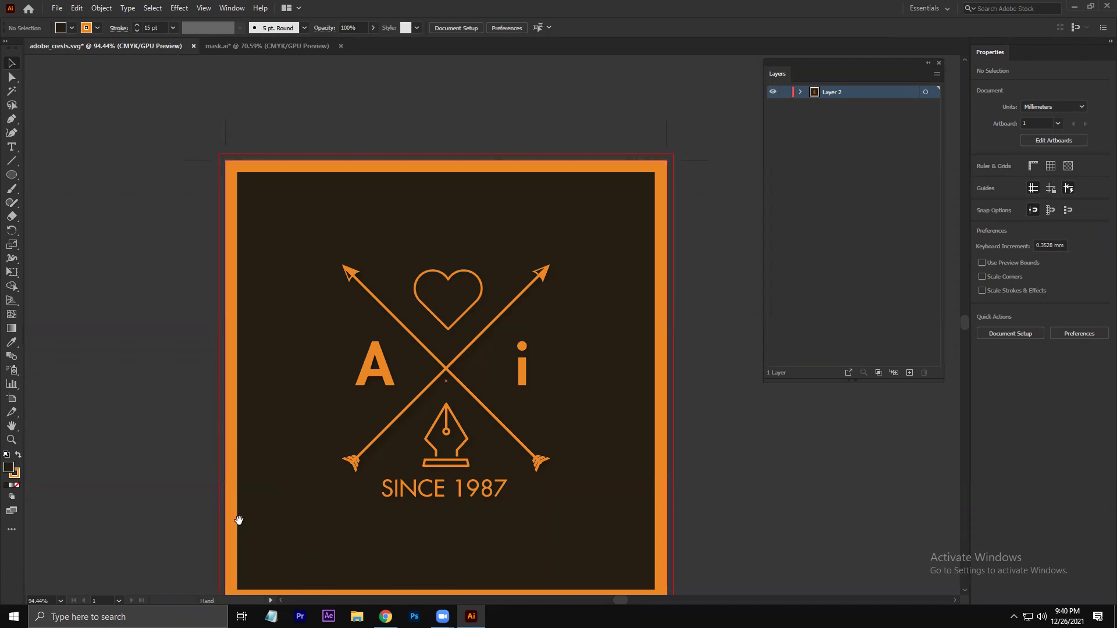
scroll(435, 249, "down", 2)
scroll(440, 199, "up", 1)
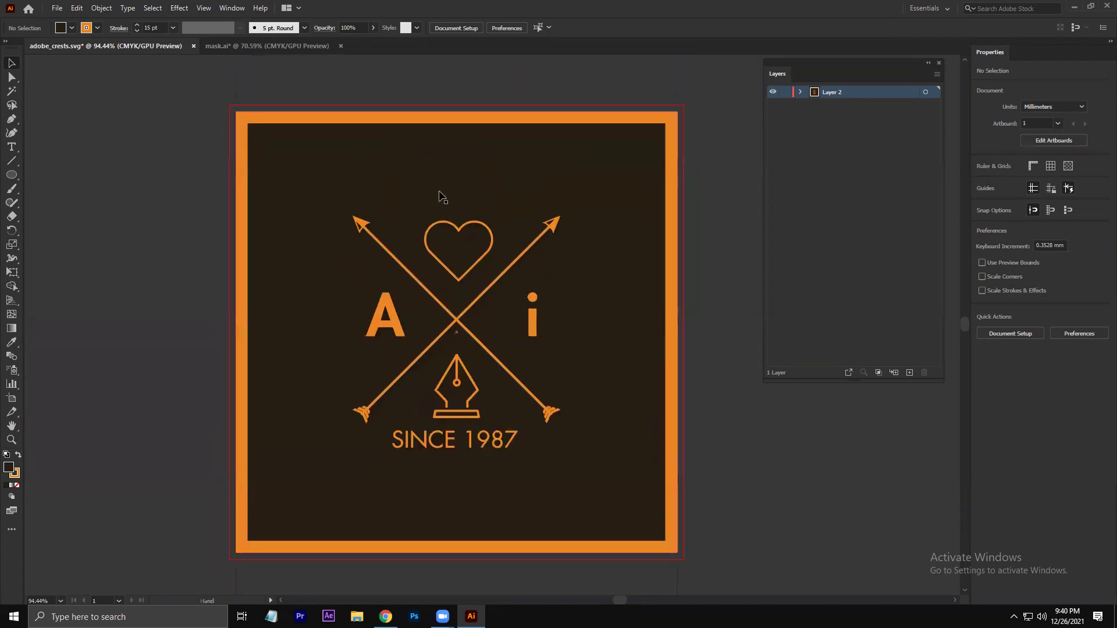
scroll(437, 195, "down", 1)
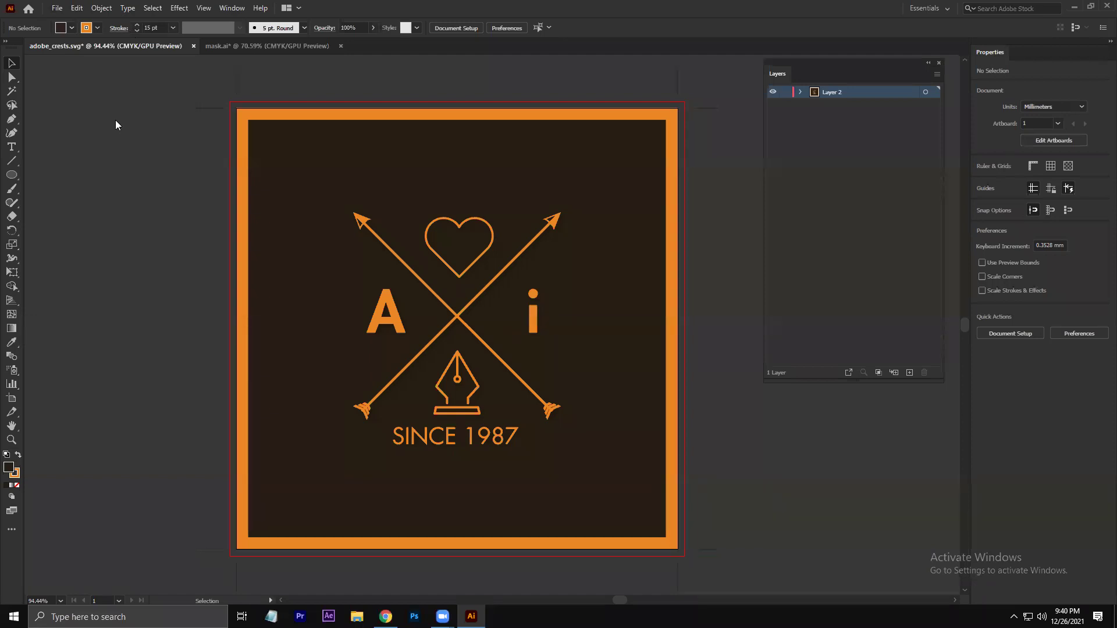
Step: Look through the file formats offered for saving adobe_crests as another type
left_click(57, 8)
left_click(83, 114)
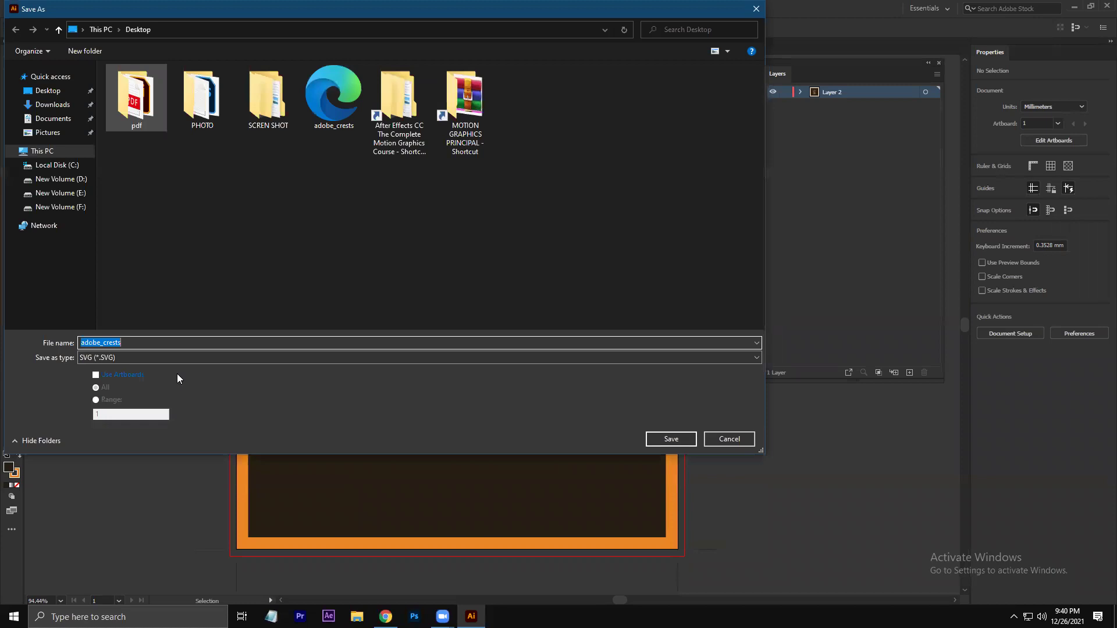
left_click(172, 357)
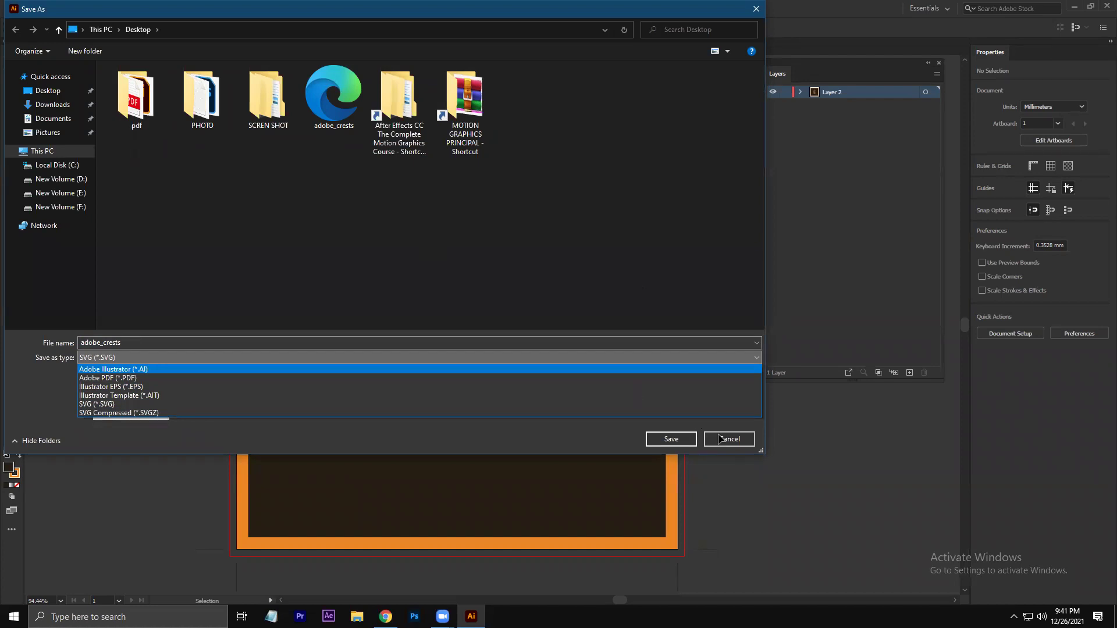
left_click(697, 417)
key("Escape")
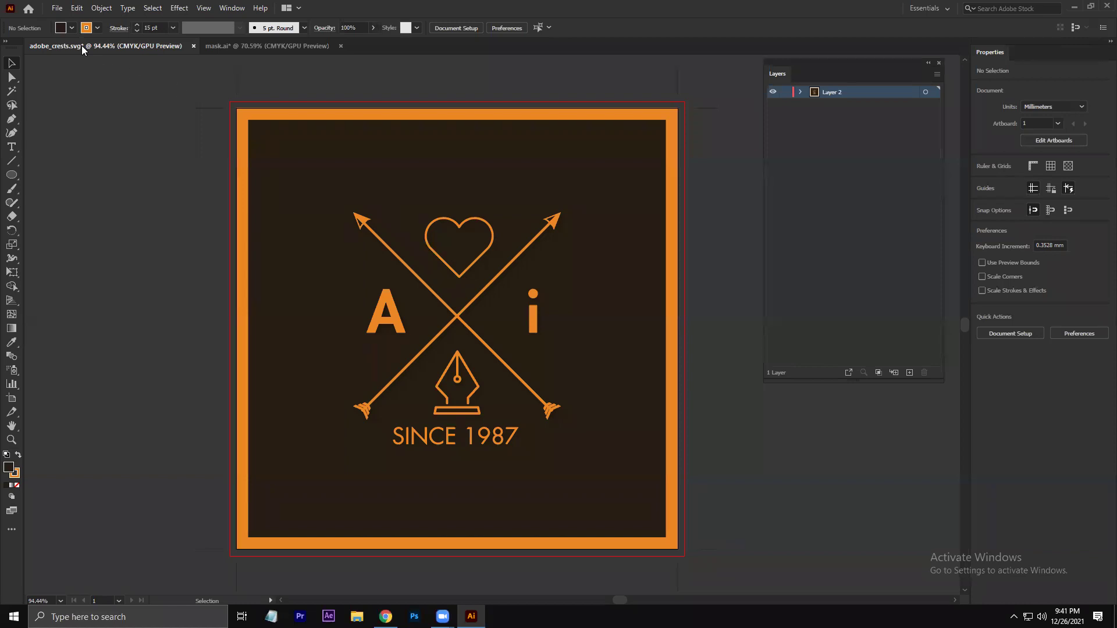
Step: Save the changes to the adobe_crests.svg document
left_click(57, 8)
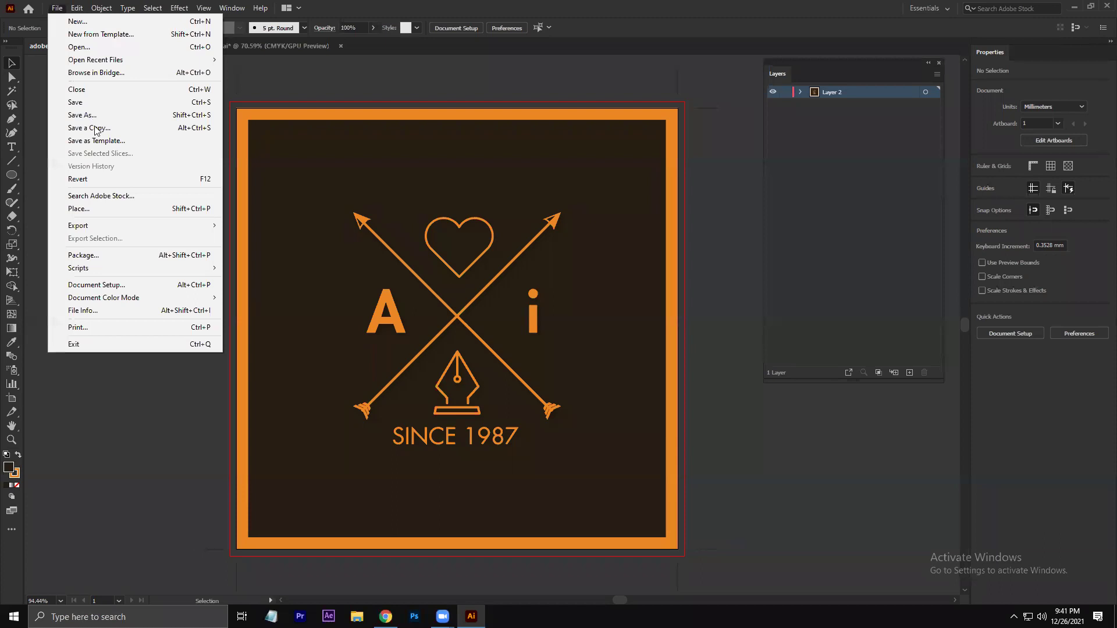
left_click(83, 47)
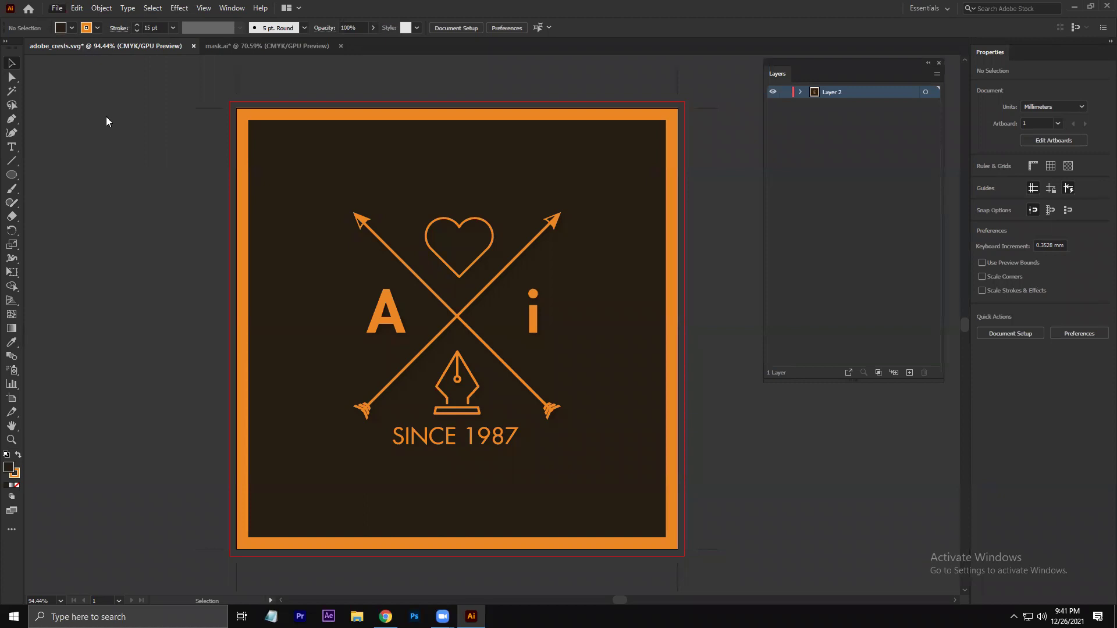
key("ctrl+s")
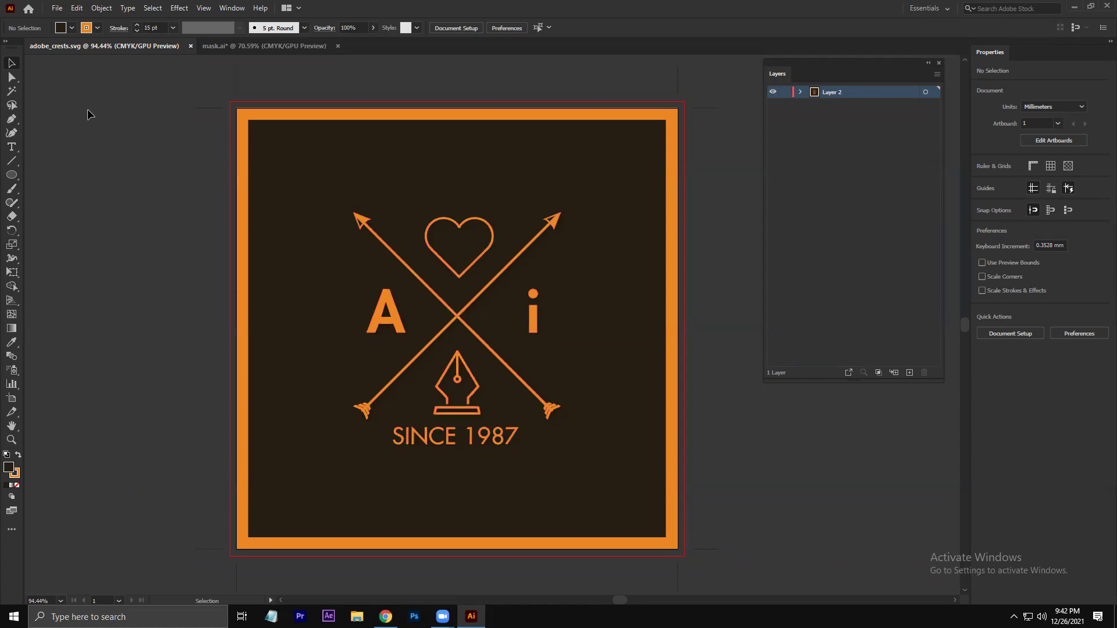
Step: Save the crest document to the Desktop in Adobe PDF format under the name adobe_crests
key("alt+f")
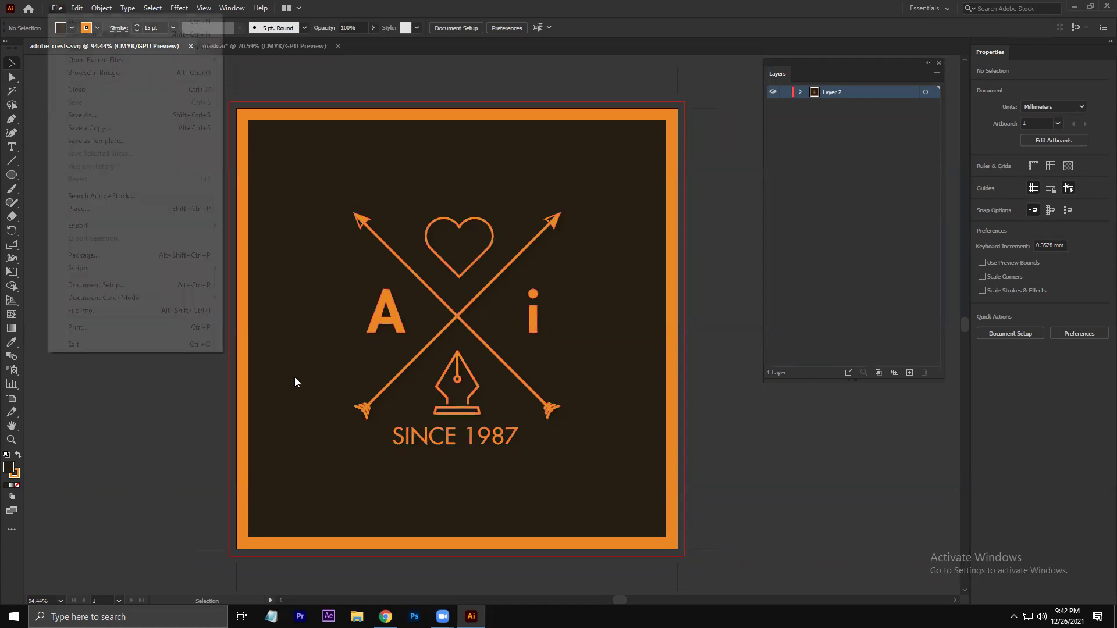
key("ctrl+shift+s")
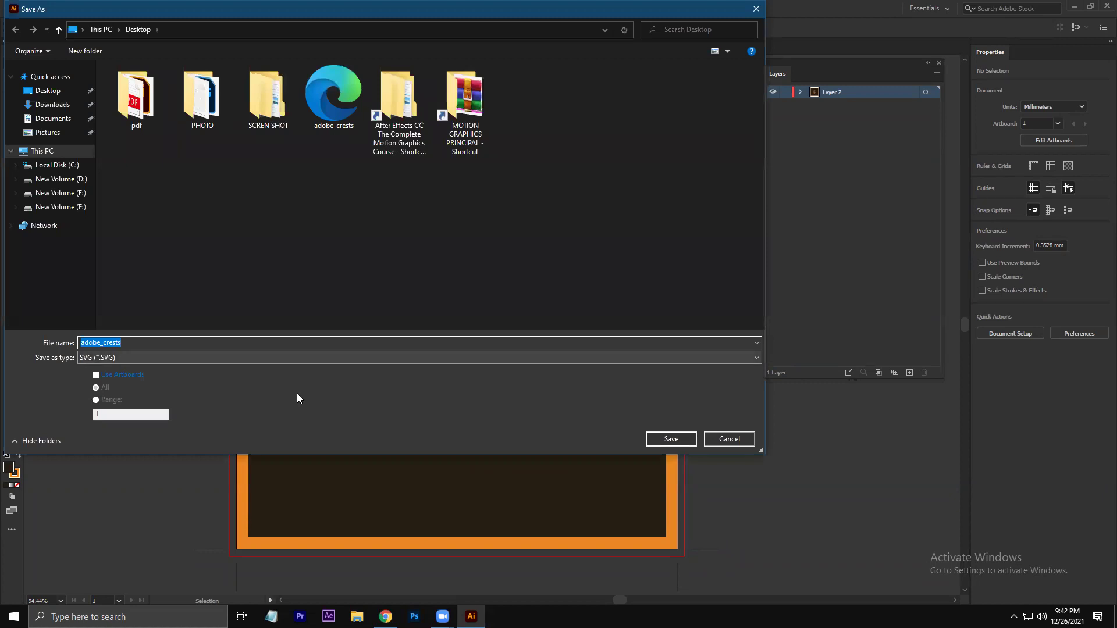
key("alt+Down")
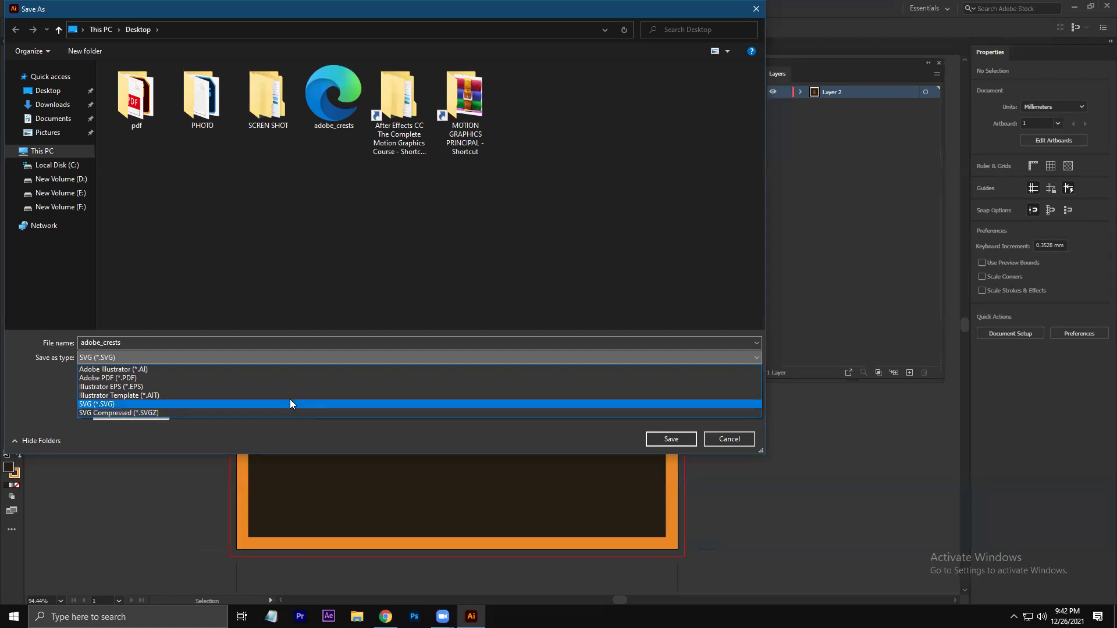
left_click(290, 377)
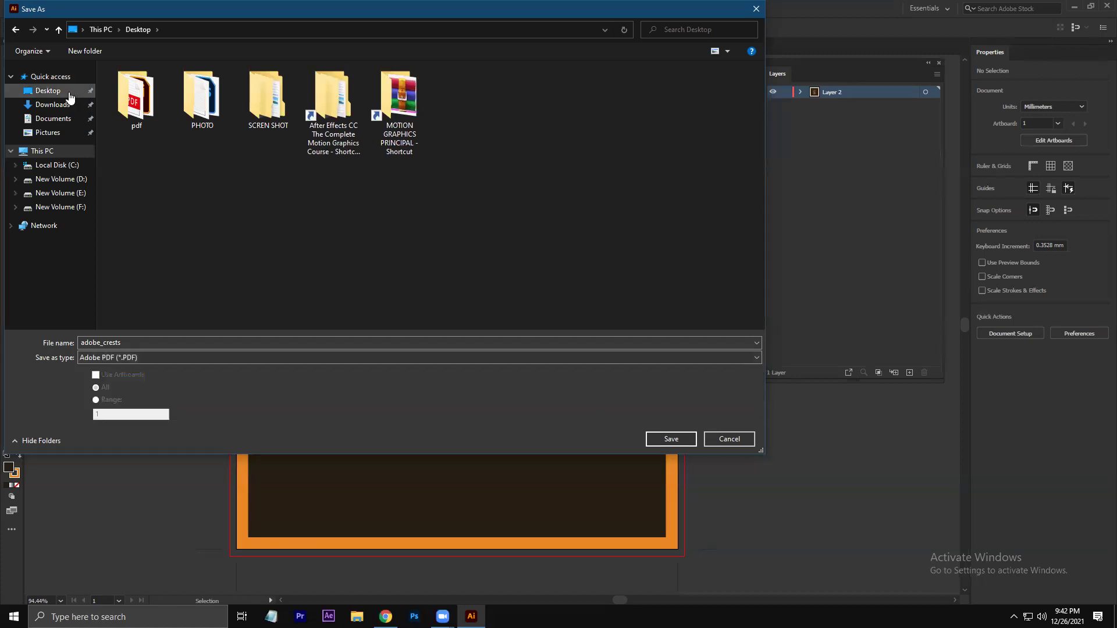
left_click(671, 439)
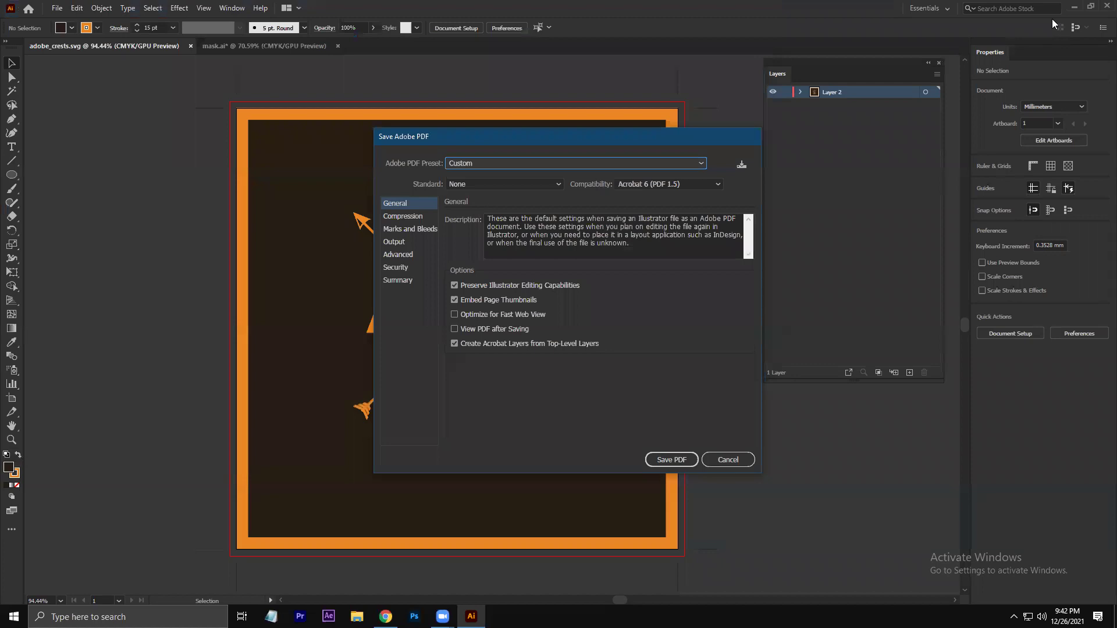
key("Return")
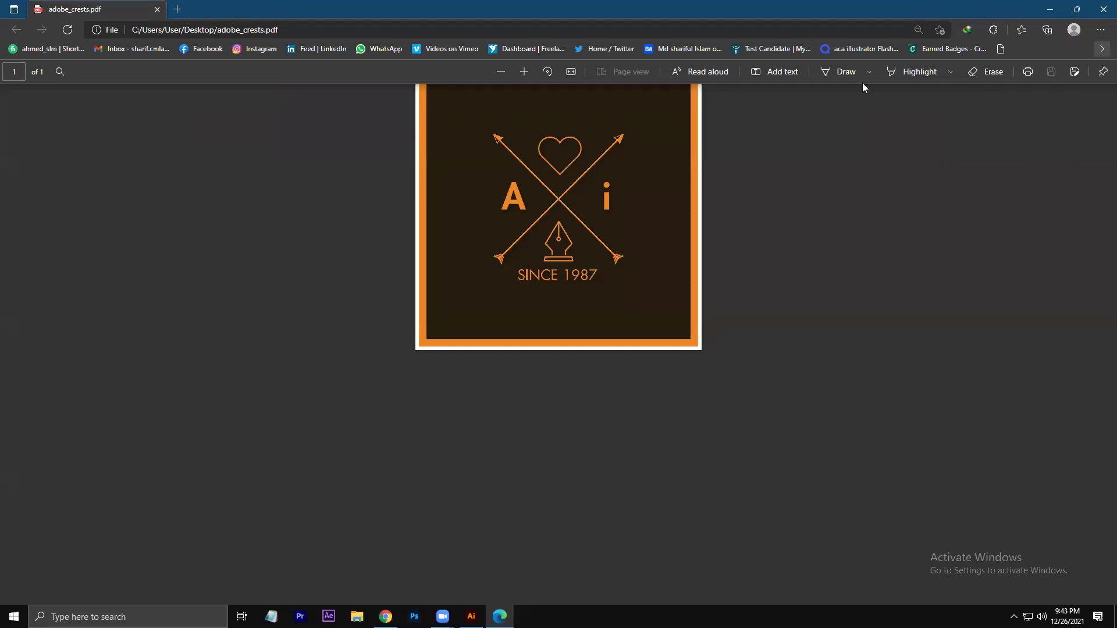
Step: Close the browser window and reopen adobe_crests.pdf from the desktop to view the saved crest
left_click(861, 48)
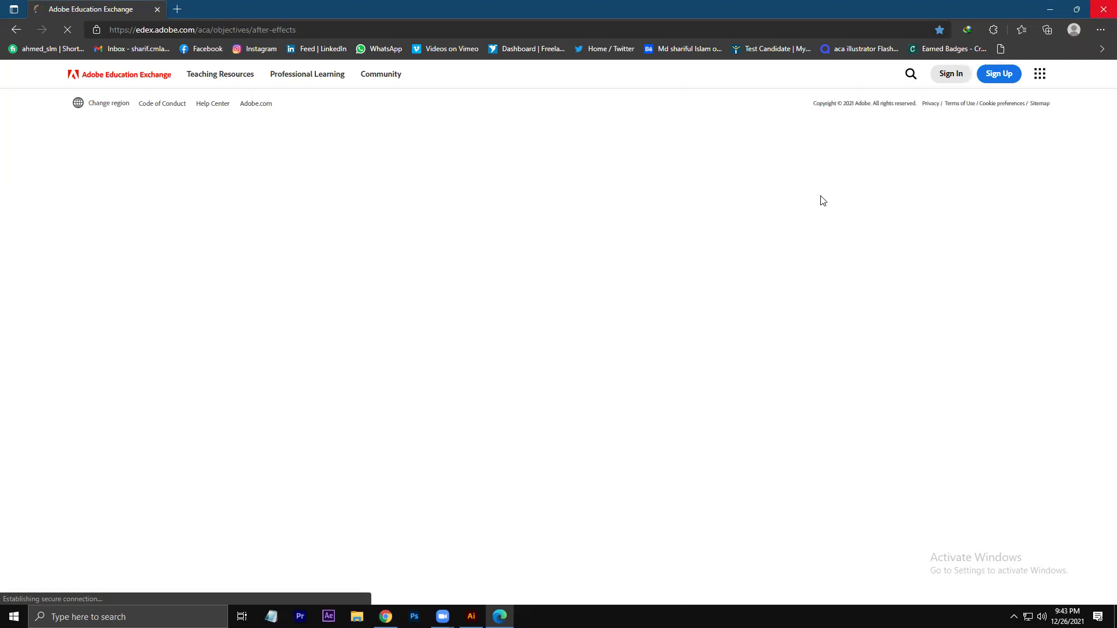
key("super+d")
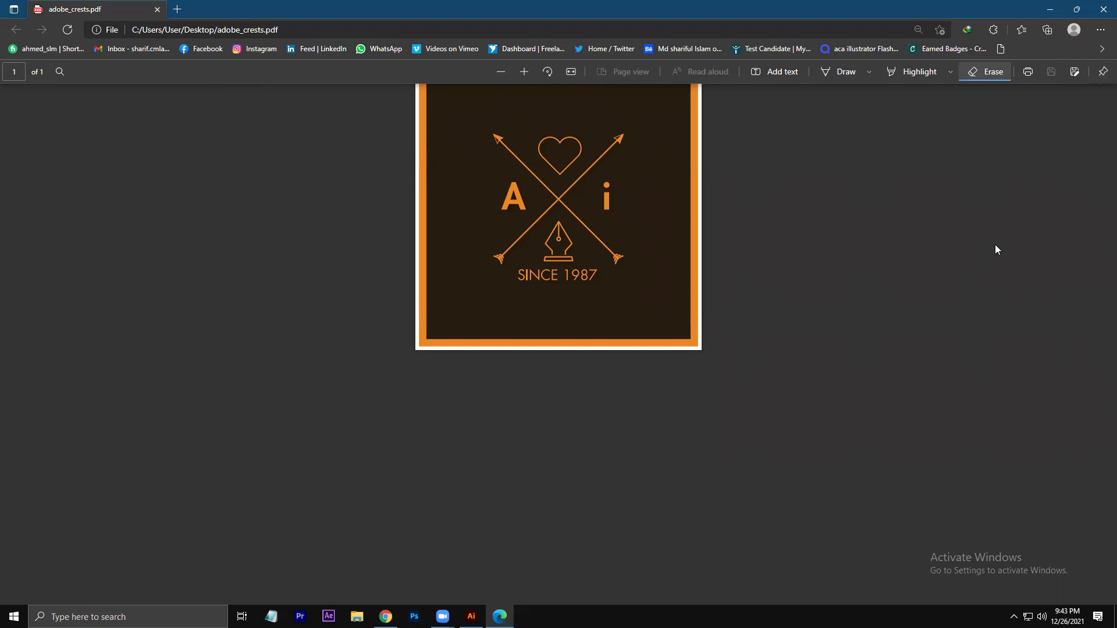
key("alt+F4")
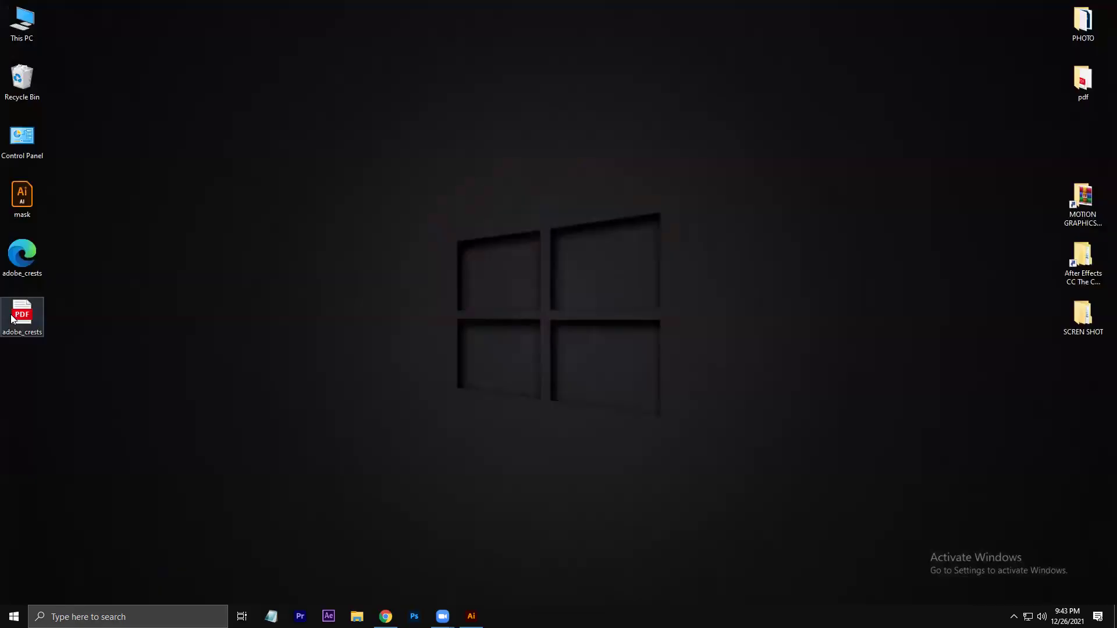
double_click(12, 318)
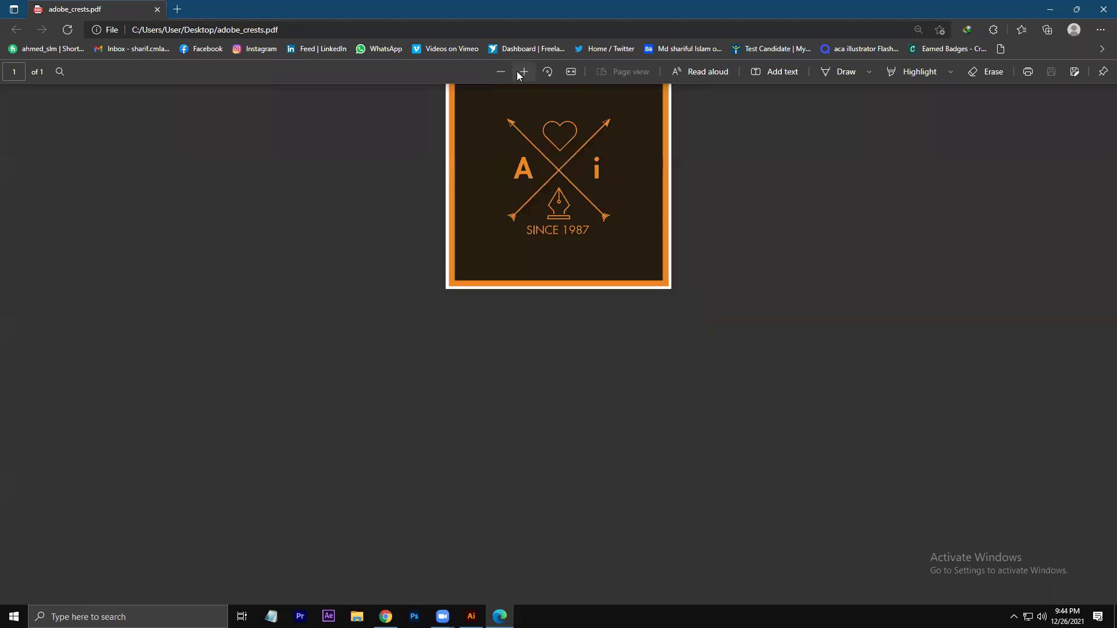
Step: Enlarge adobe_crests.pdf to inspect the whole crest, close the viewer and reposition the PDF file on the desktop
left_click(523, 72)
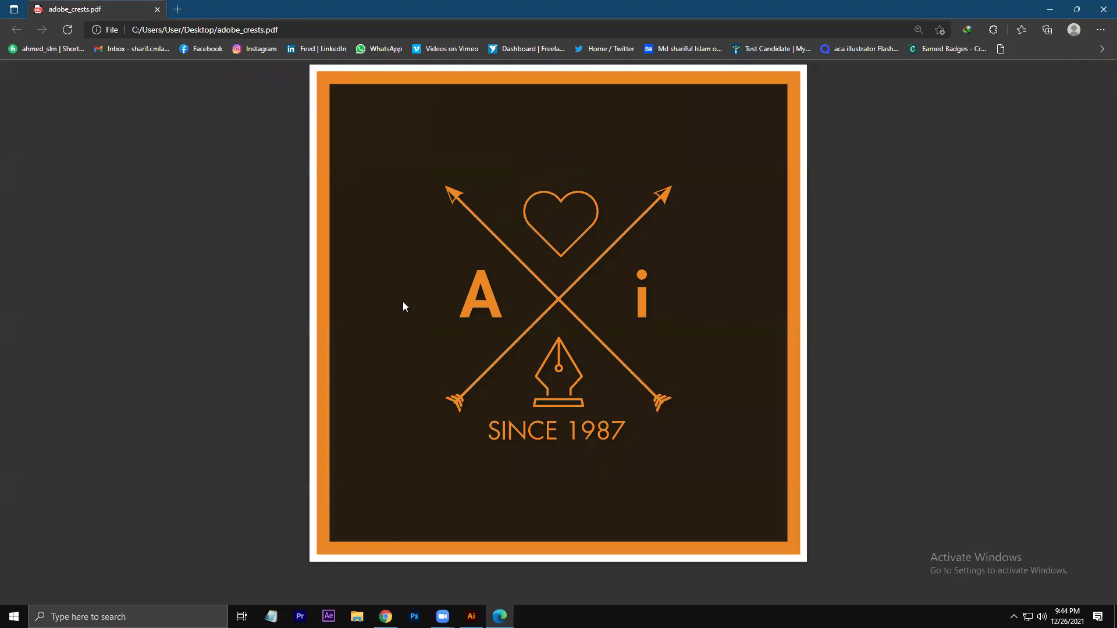
left_click(1101, 7)
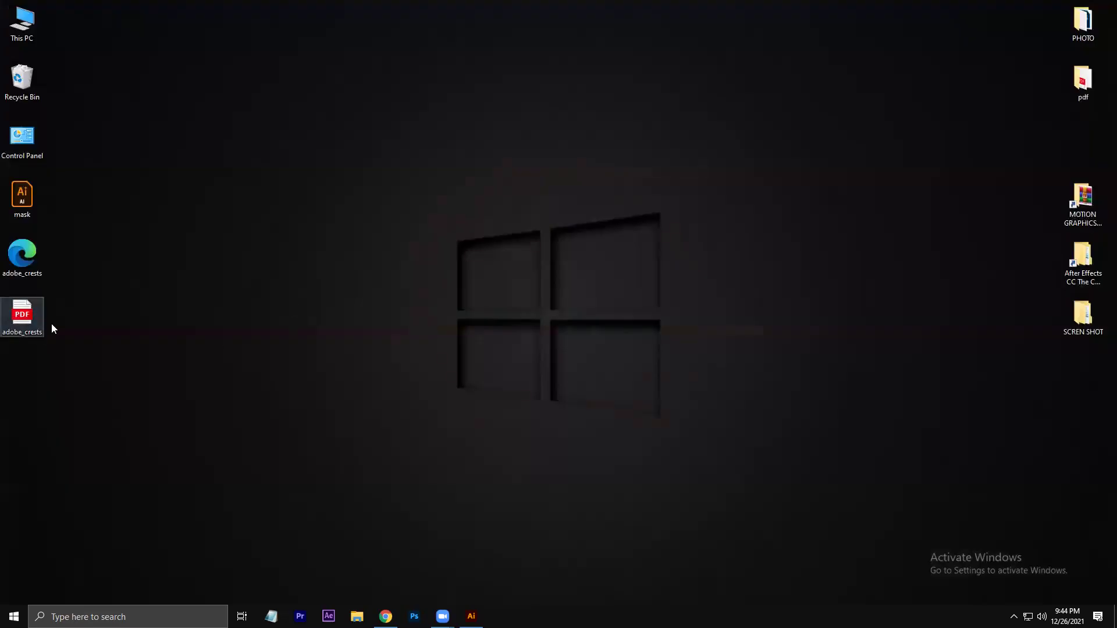
left_click_drag(499, 528, 649, 273)
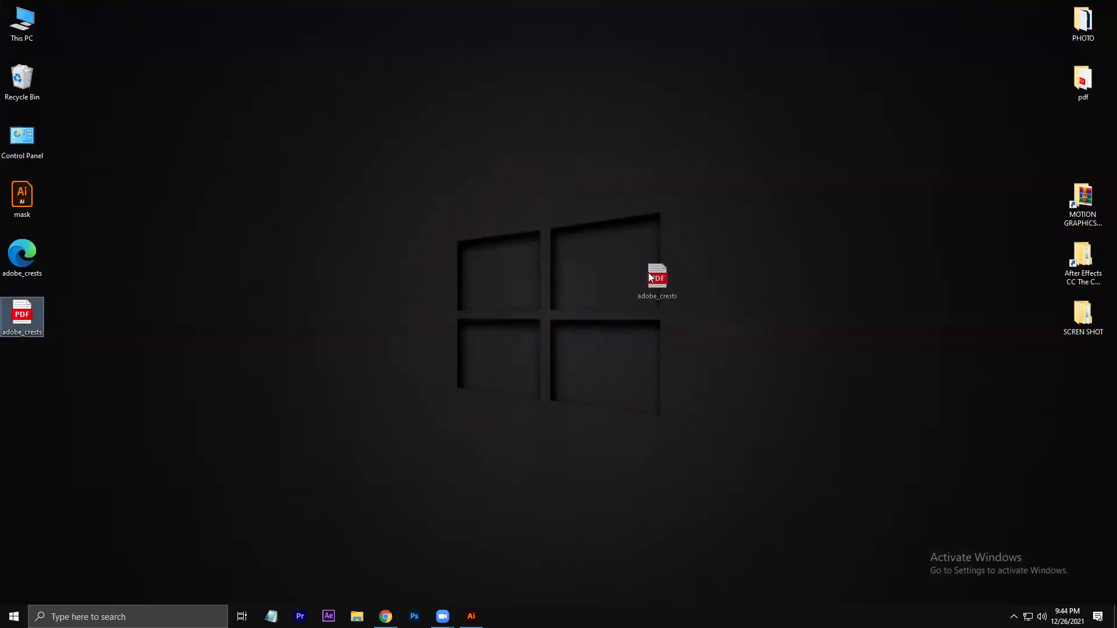
left_click_drag(649, 273, 649, 272)
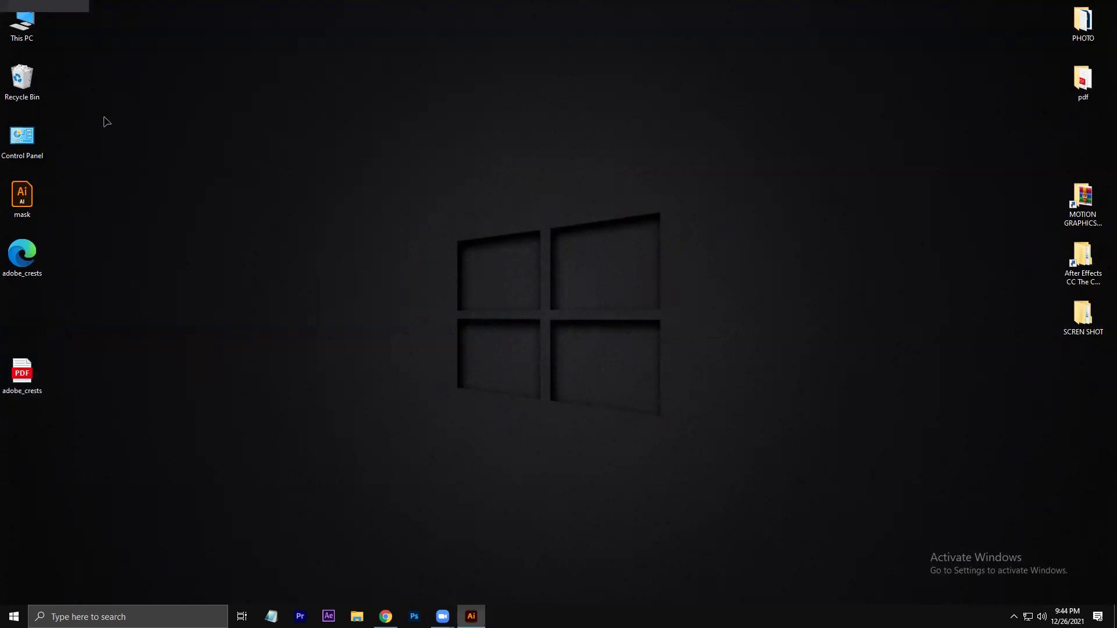
Step: Return to Illustrator, review the Save As file types for adobe_crests and cancel without saving
key("ctrl+shift+s")
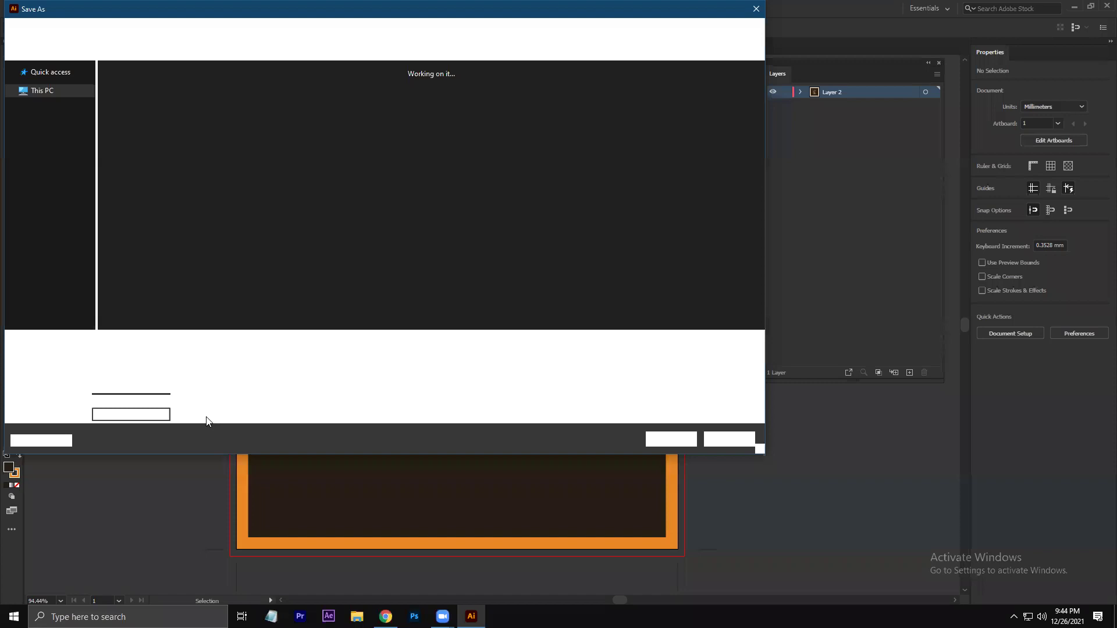
left_click(207, 357)
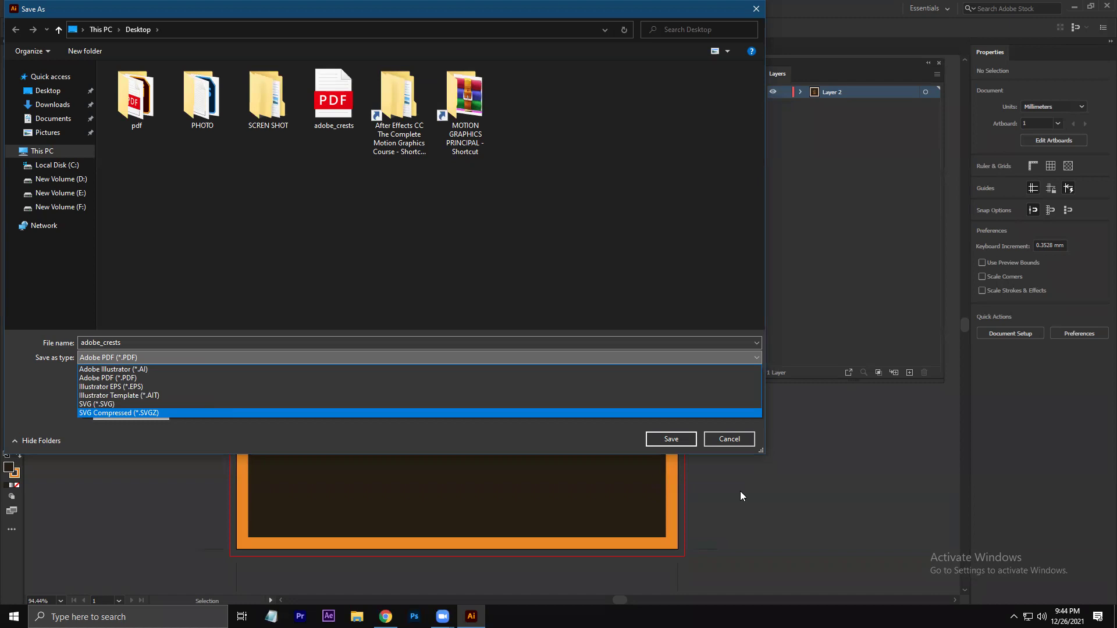
left_click(719, 438)
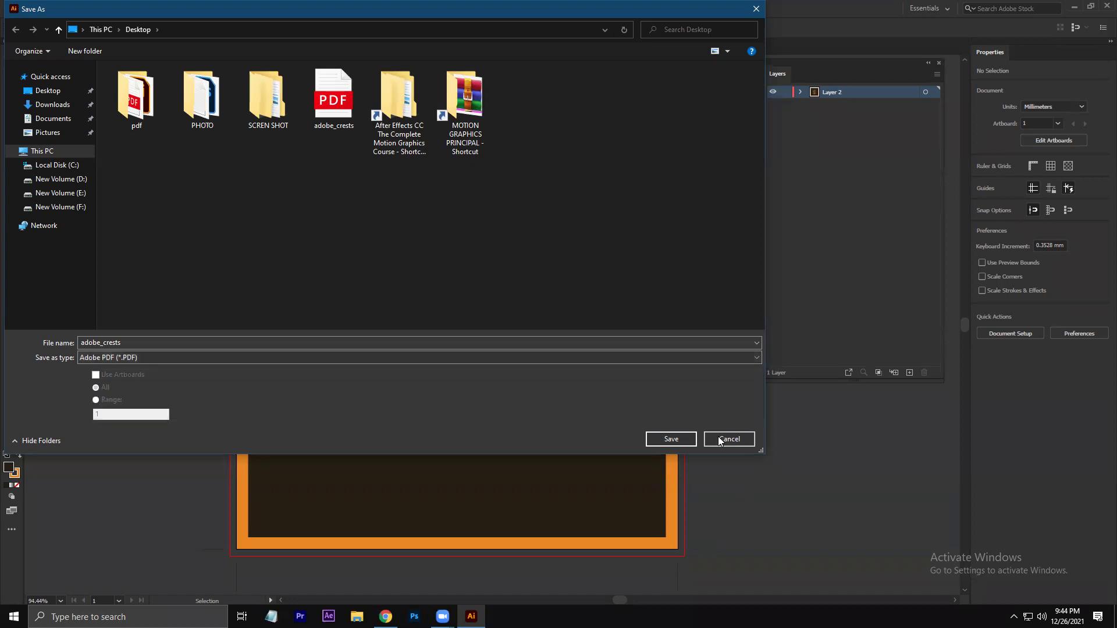
left_click(720, 439)
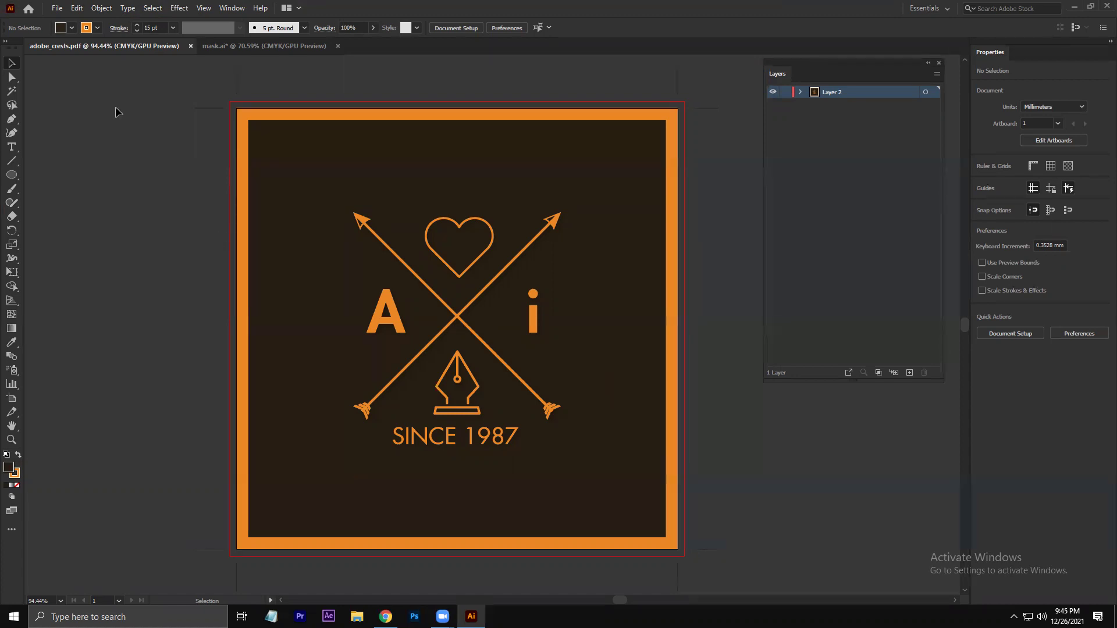
Step: Look over the file export options and open Export As for the crest document
left_click(58, 8)
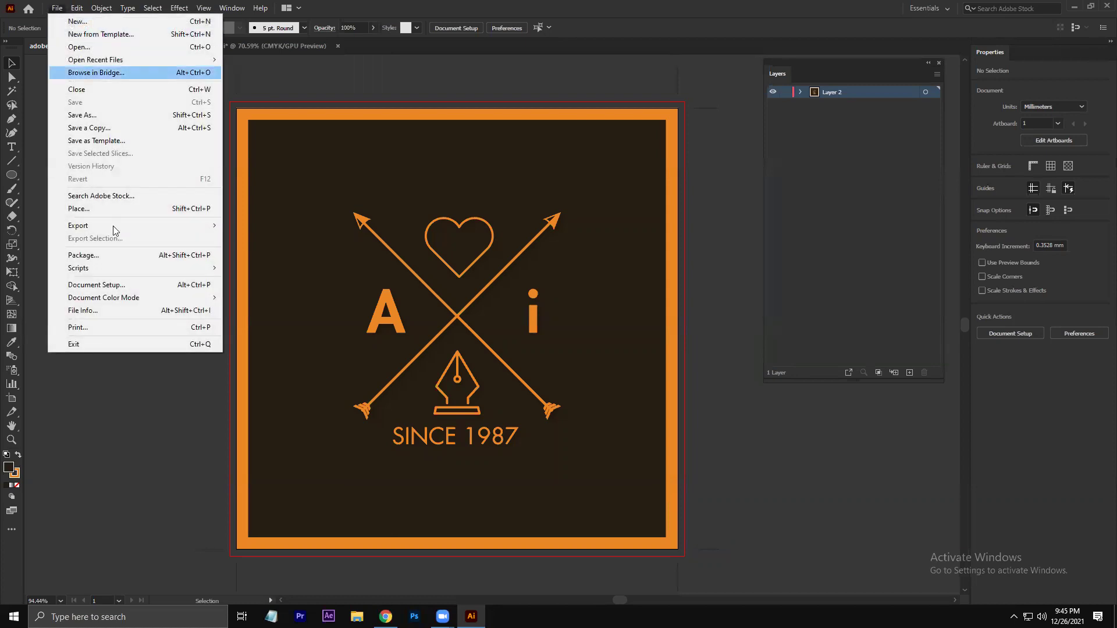
key("Down")
key("Down")
key("Down")
key("Down")
key("Down")
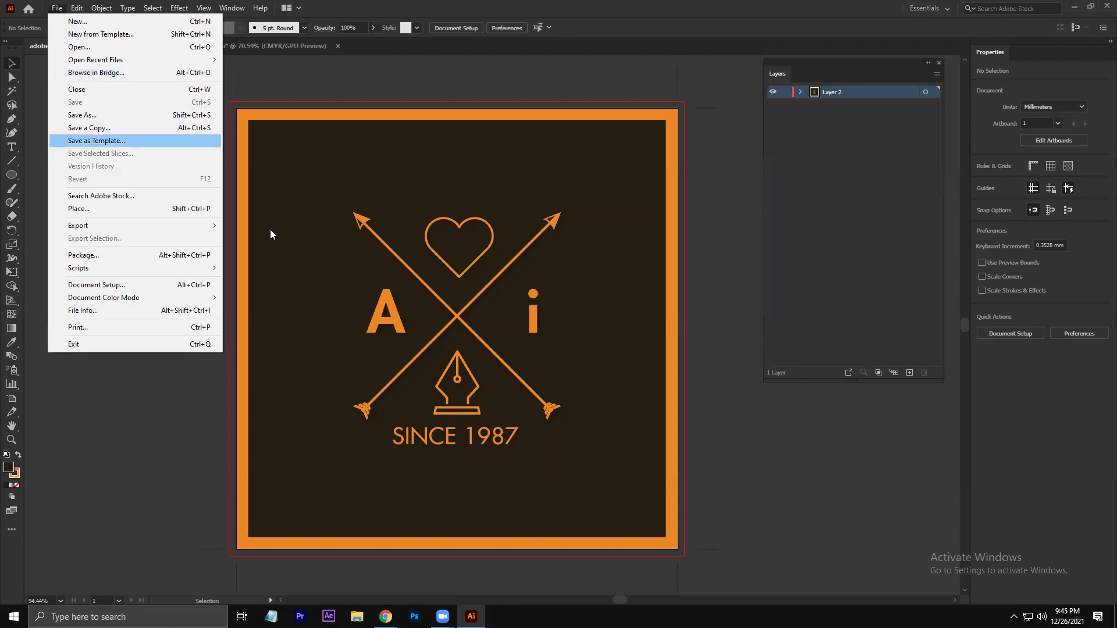
mouse_move(216, 226)
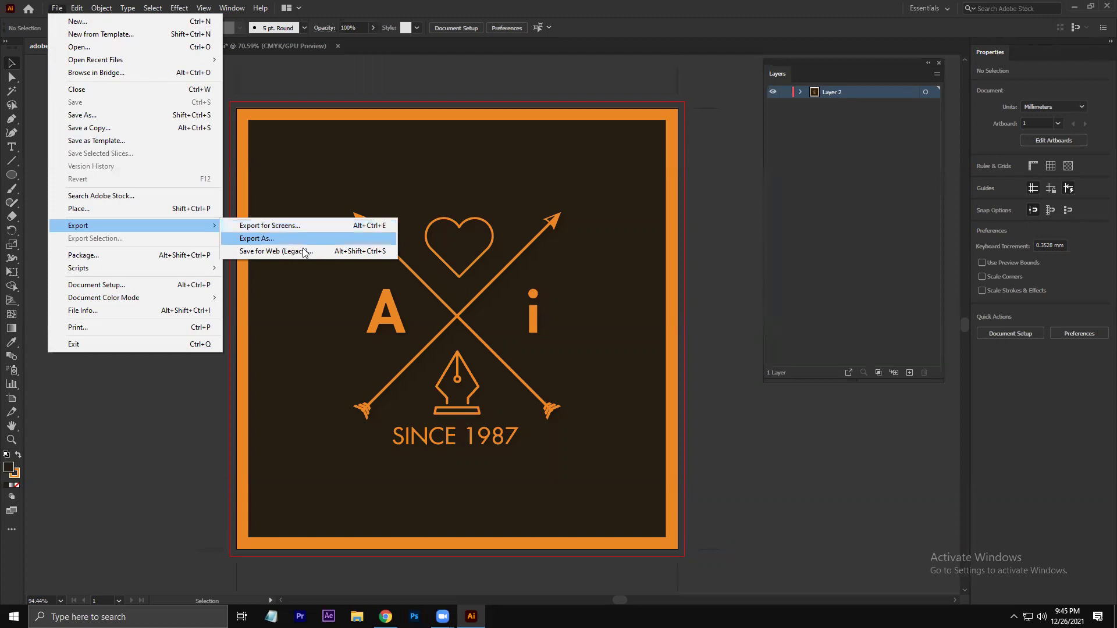
key("Down")
left_click(232, 238)
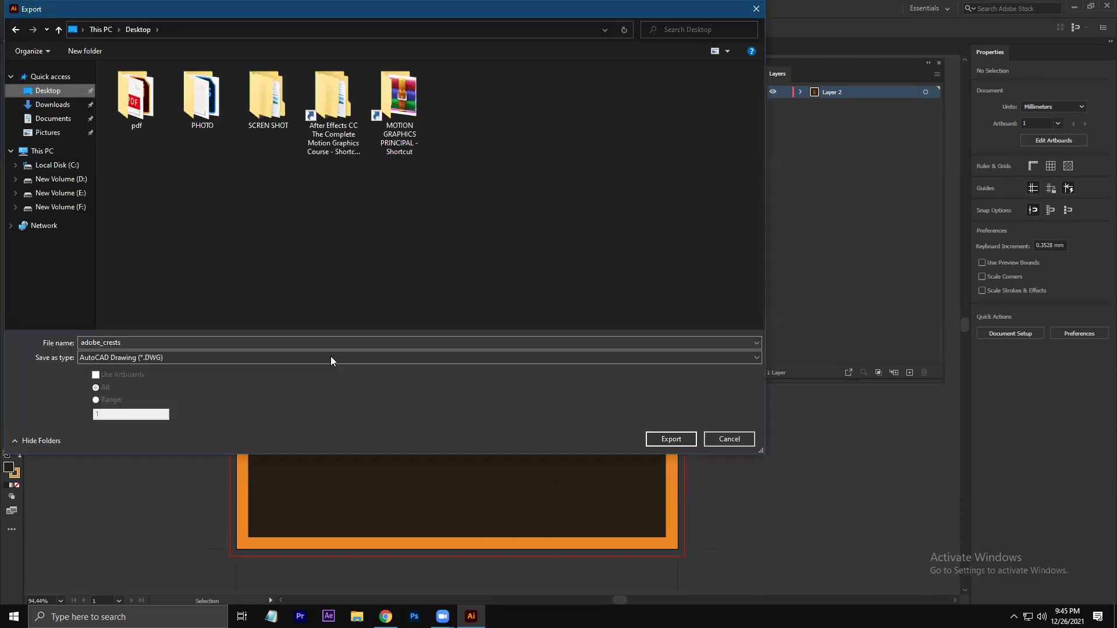
Step: Look through the available export formats, including PNG, JPEG and Text Format, and cancel the export
key("alt+Down")
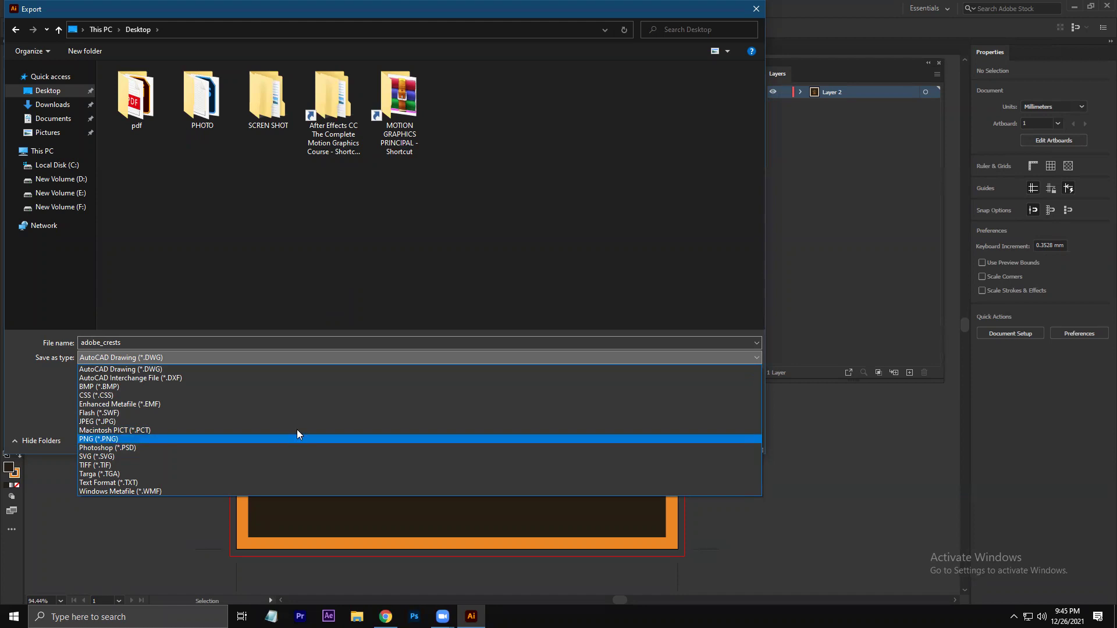
key("Down")
key("Down")
key("Down")
key("Down")
key("Down")
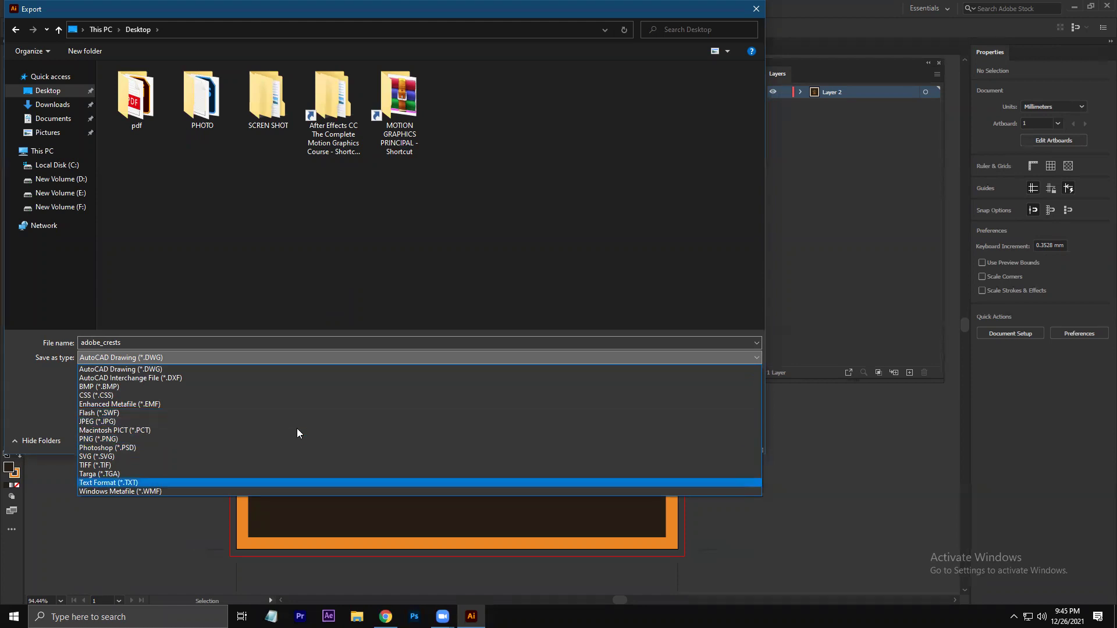
left_click(82, 356)
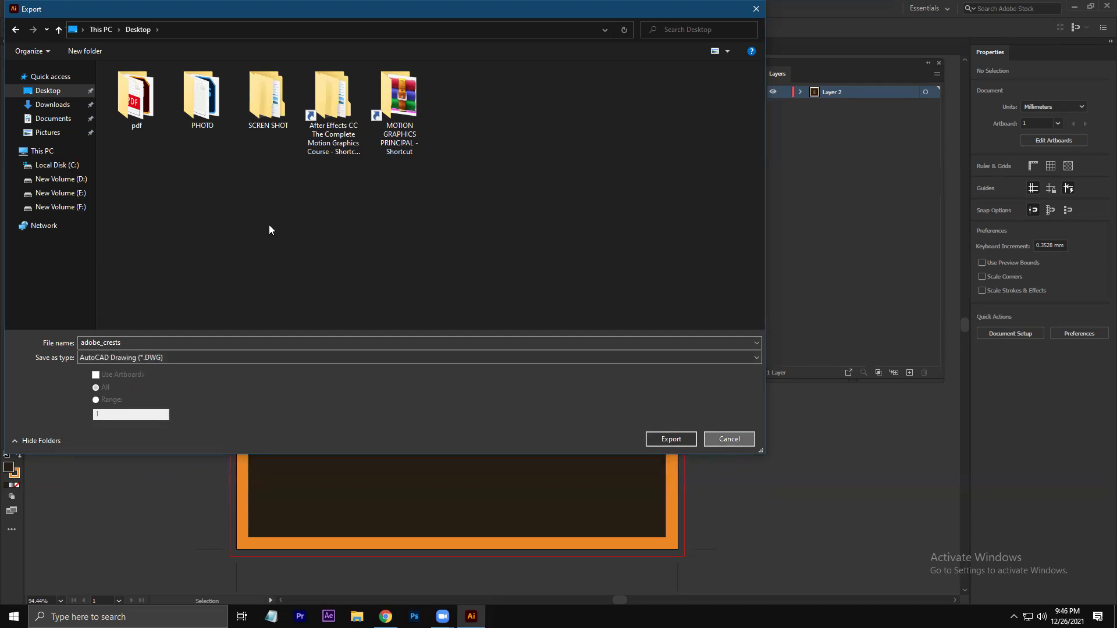
key("Escape")
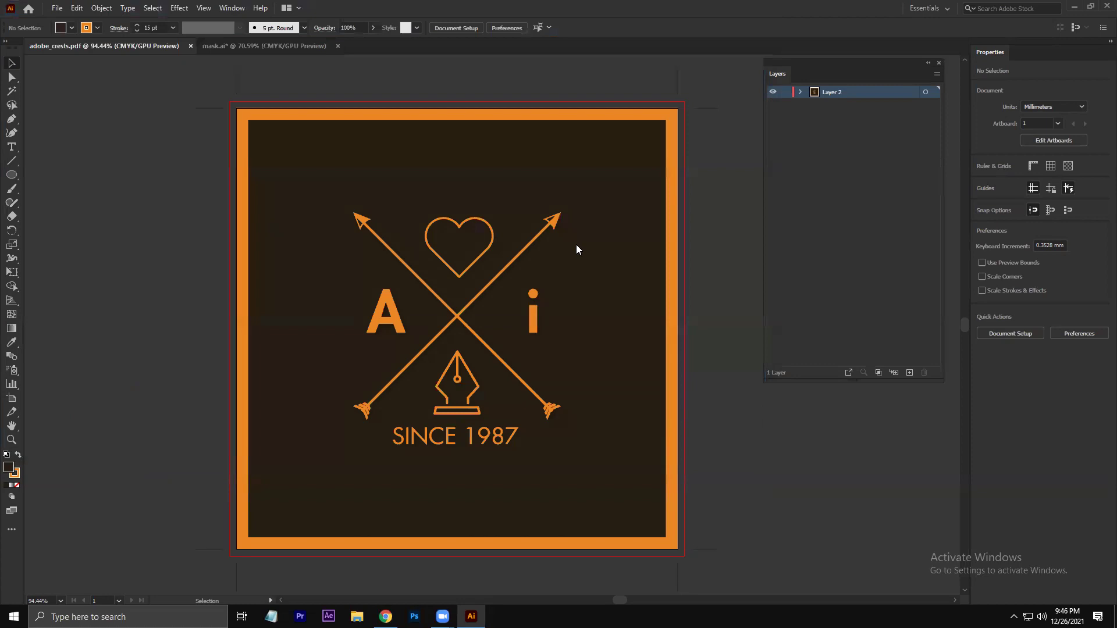
Step: Open Export for Screens and try the iOS and Android scale presets on the Layer 2 asset
key("ctrl+alt+e")
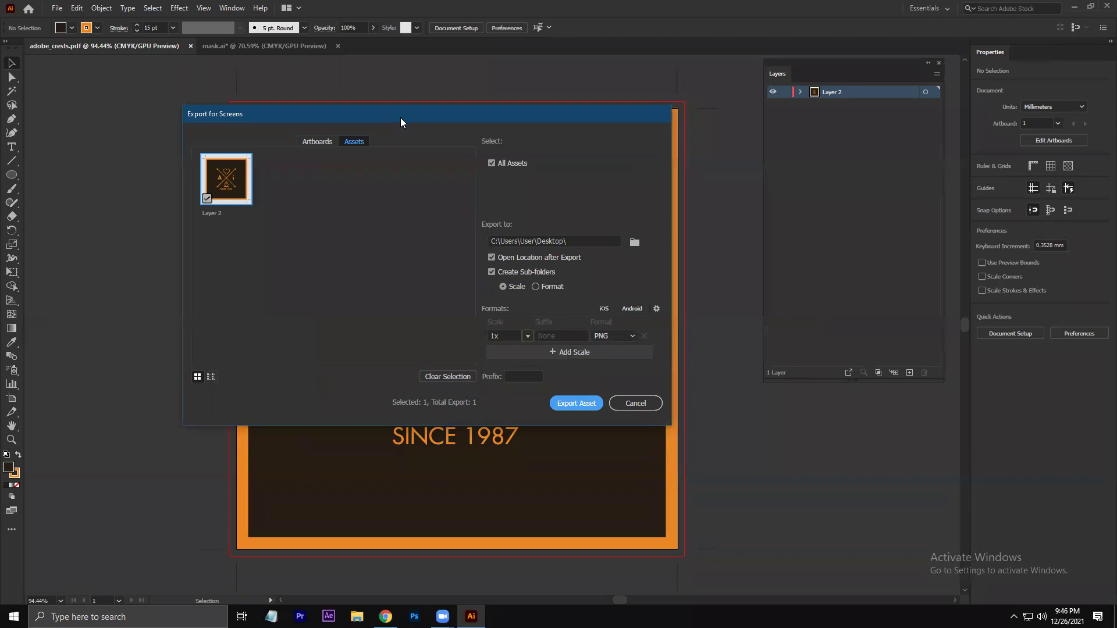
left_click(603, 311)
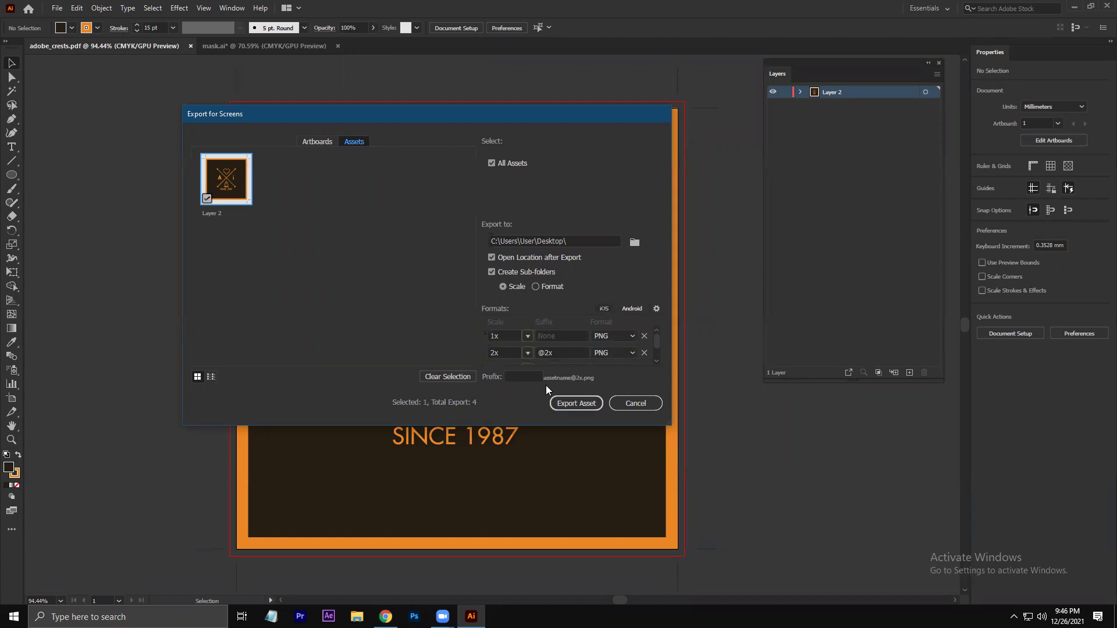
left_click(528, 336)
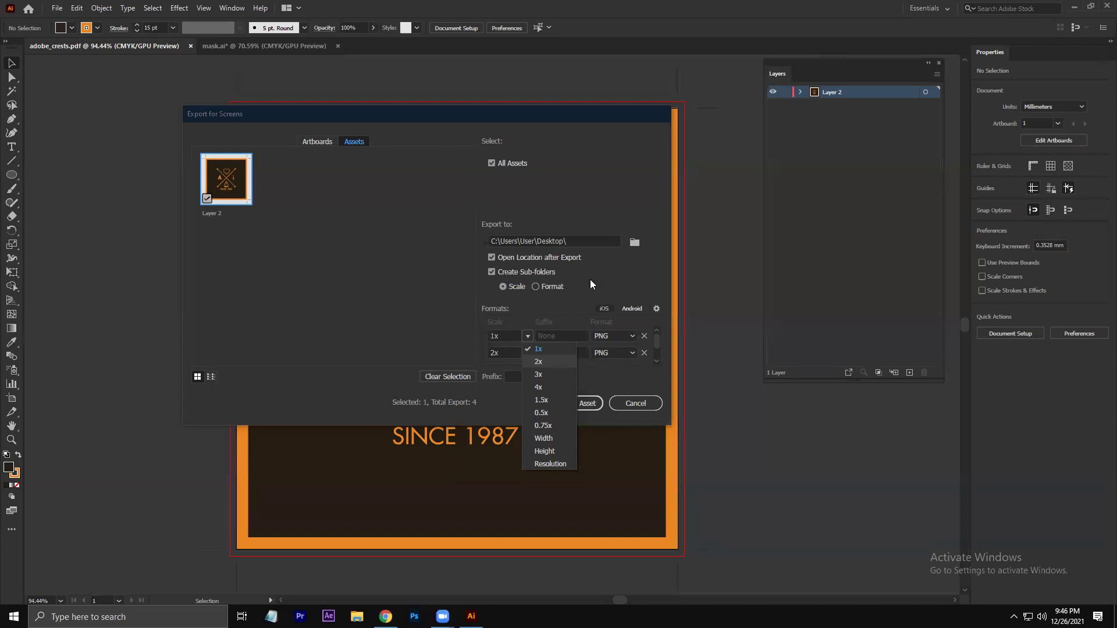
left_click(580, 405)
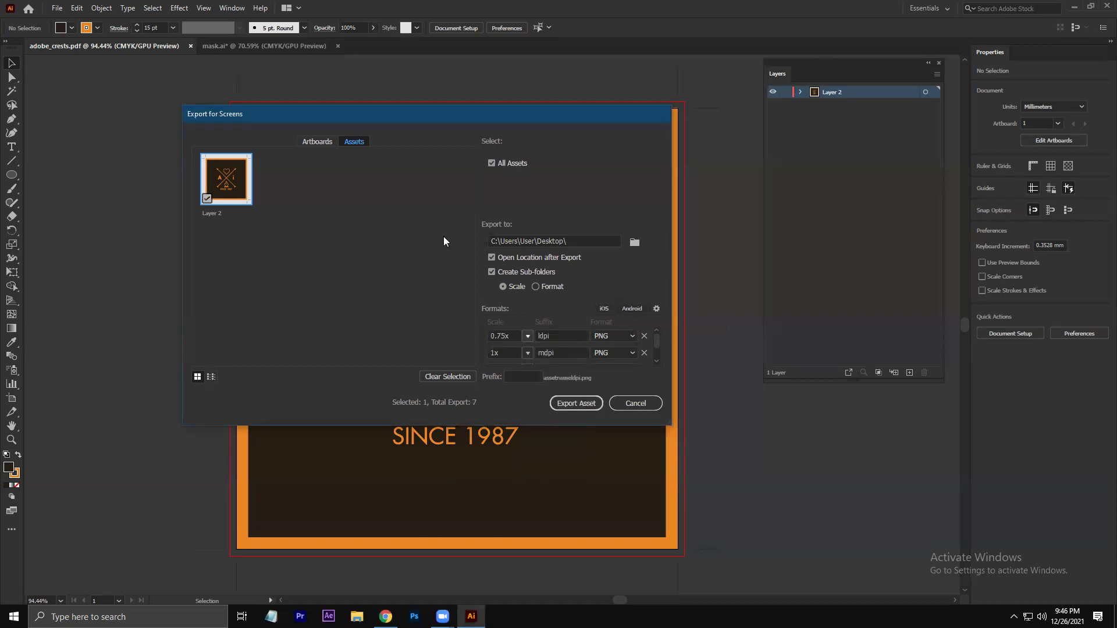
Step: Move the Export for Screens dialog off the crest and compare its artboard and asset export options
left_click(317, 141)
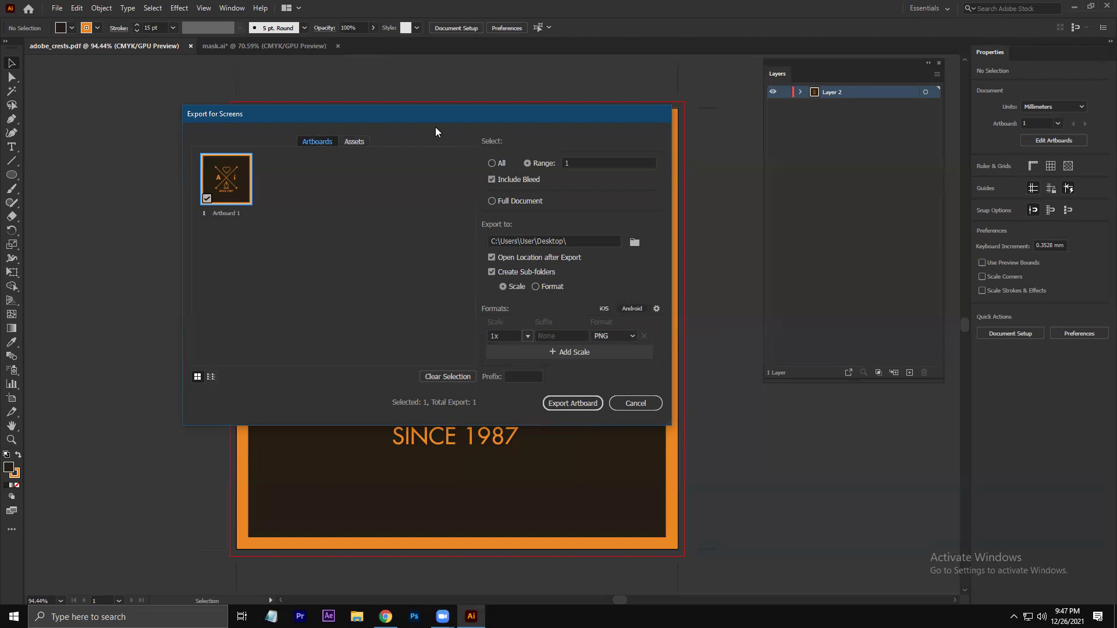
left_click_drag(433, 114, 790, 110)
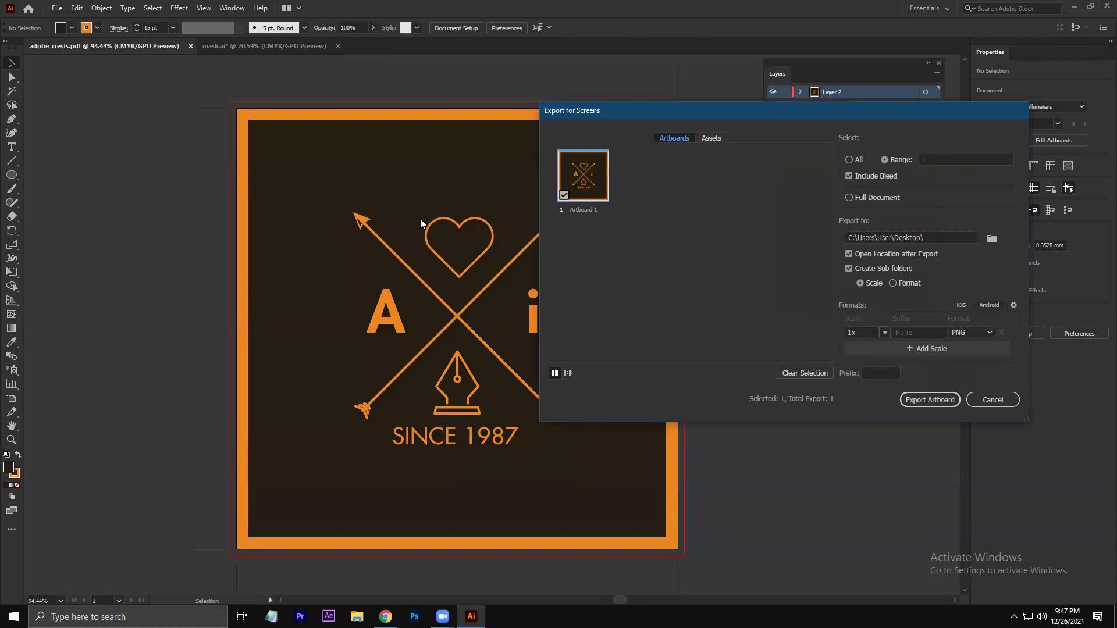
left_click(713, 140)
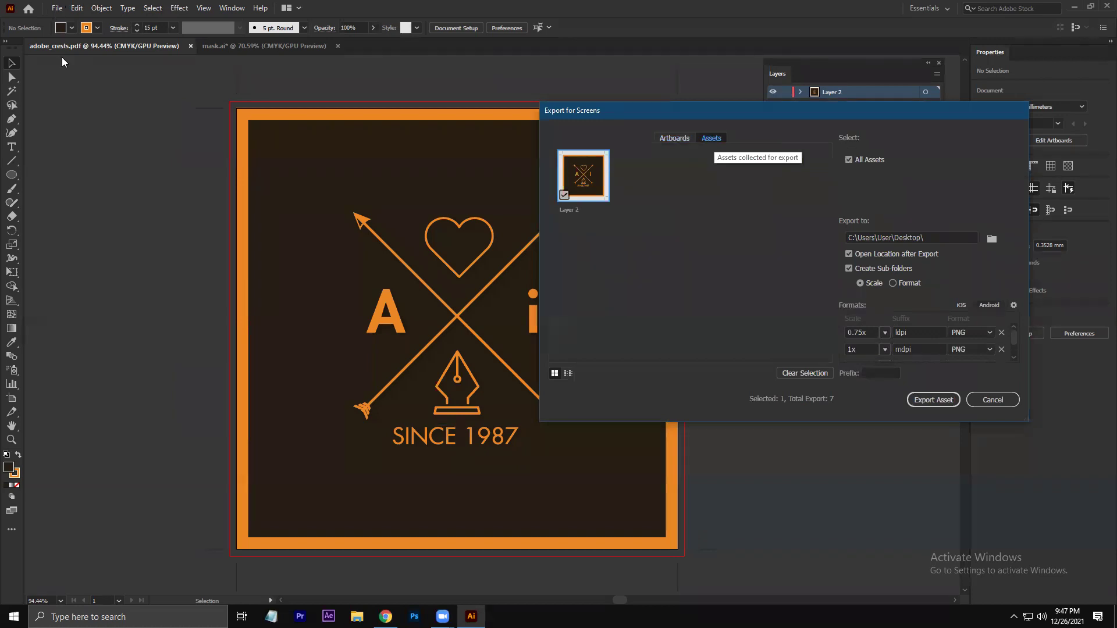
Step: Open the recent file ai_logo_exercise_final copy.ai and check its Export for Screens assets without exporting
left_click(292, 145)
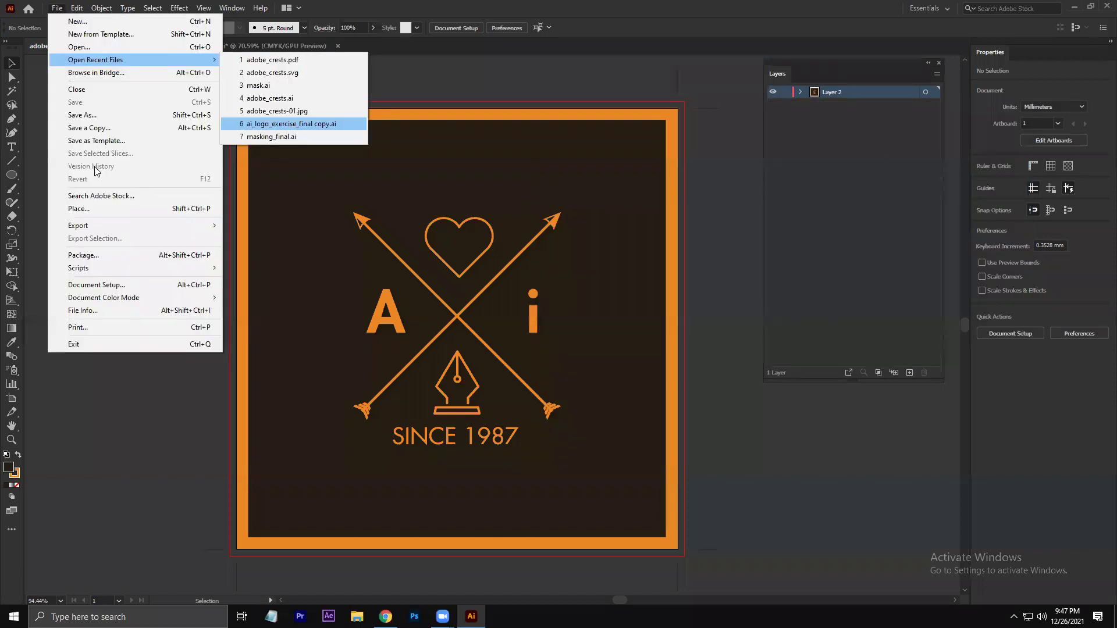
left_click(287, 115)
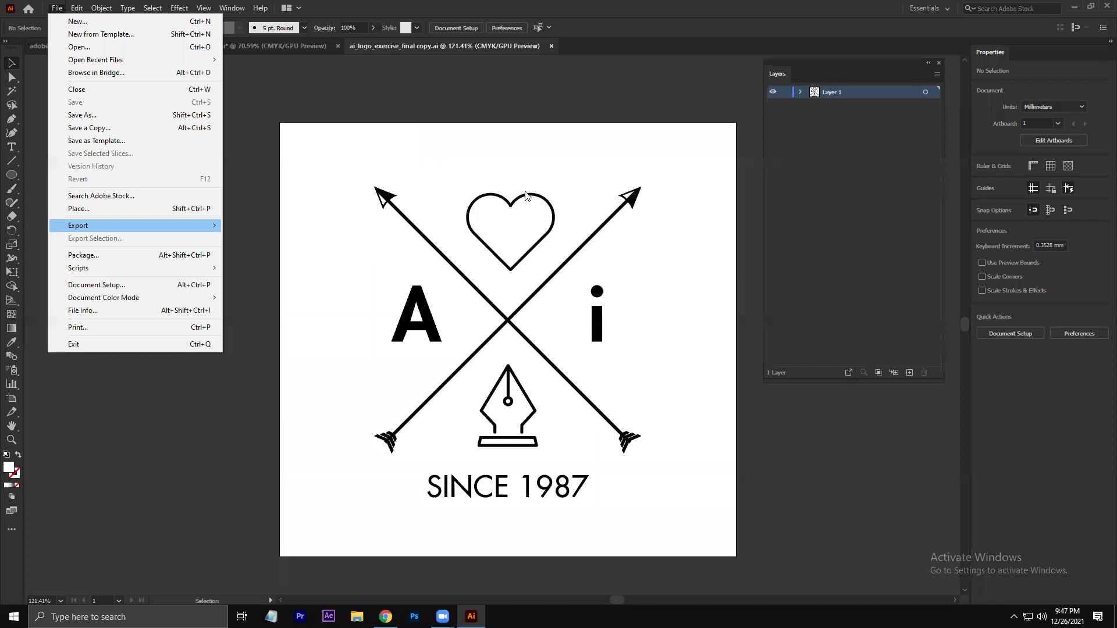
key("ctrl+alt+e")
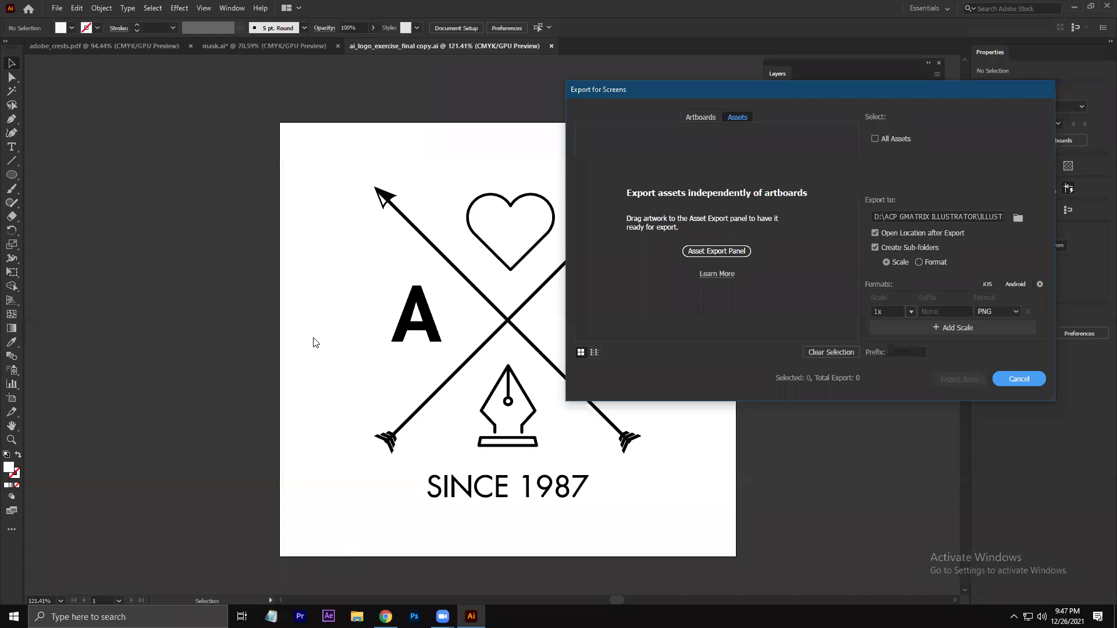
key("Escape")
Step: Collect Layer 1 of the logo as an export asset, check the export location choice and cancel it
key("F7")
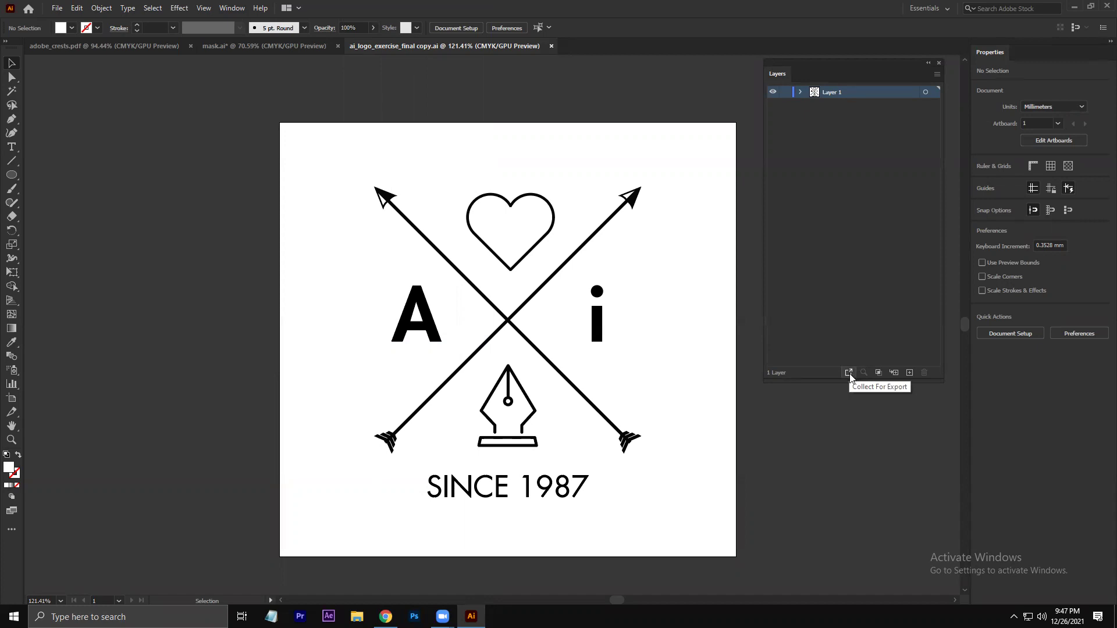
left_click(849, 374)
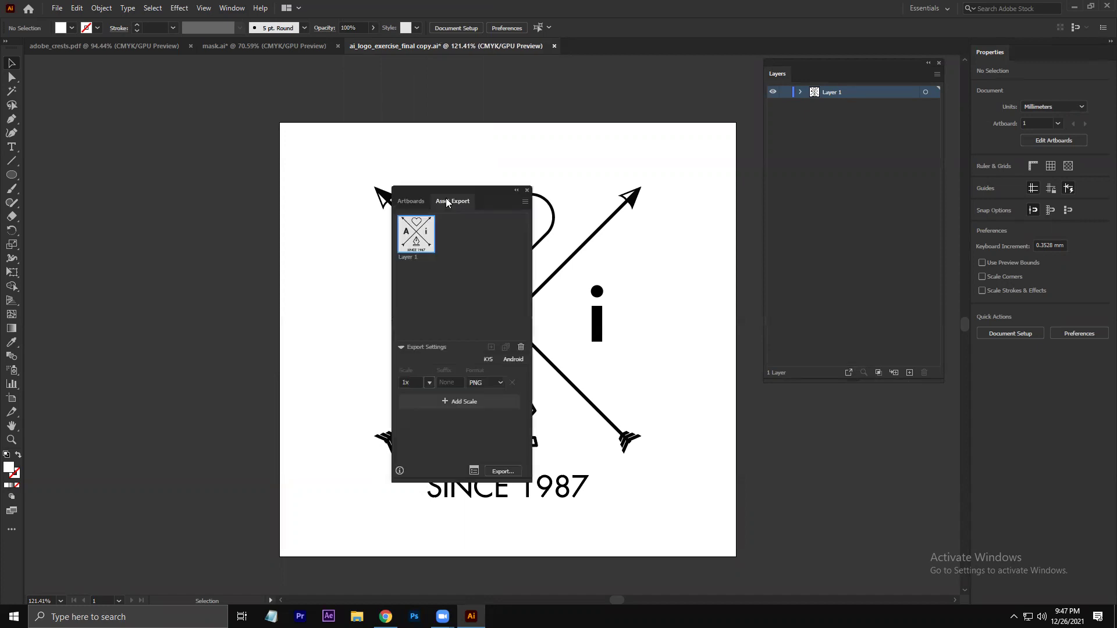
left_click_drag(445, 197, 691, 147)
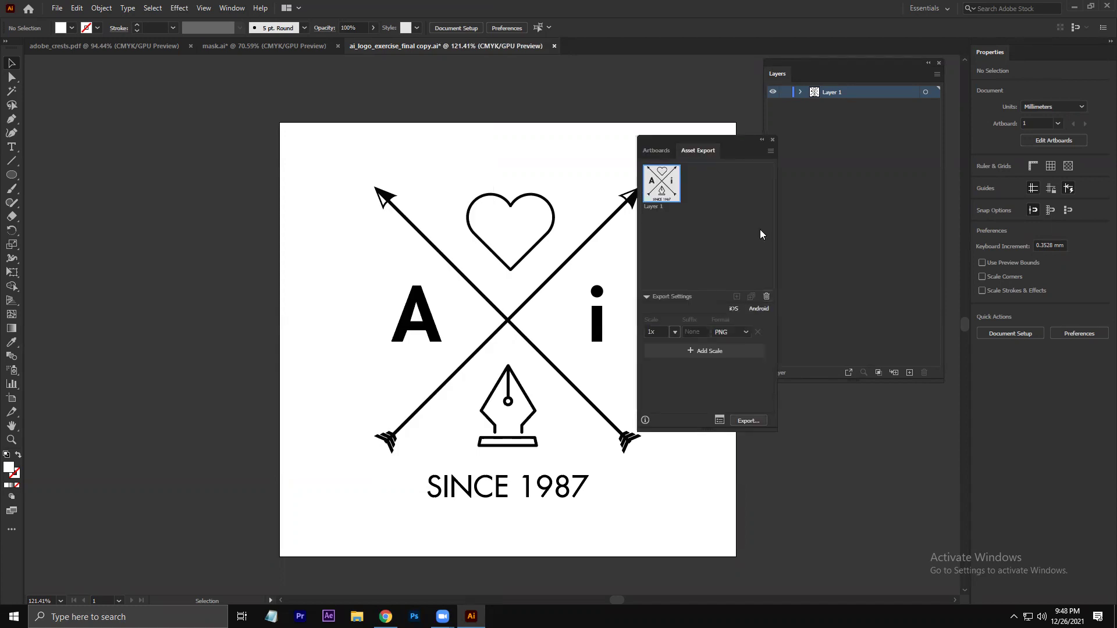
left_click(748, 421)
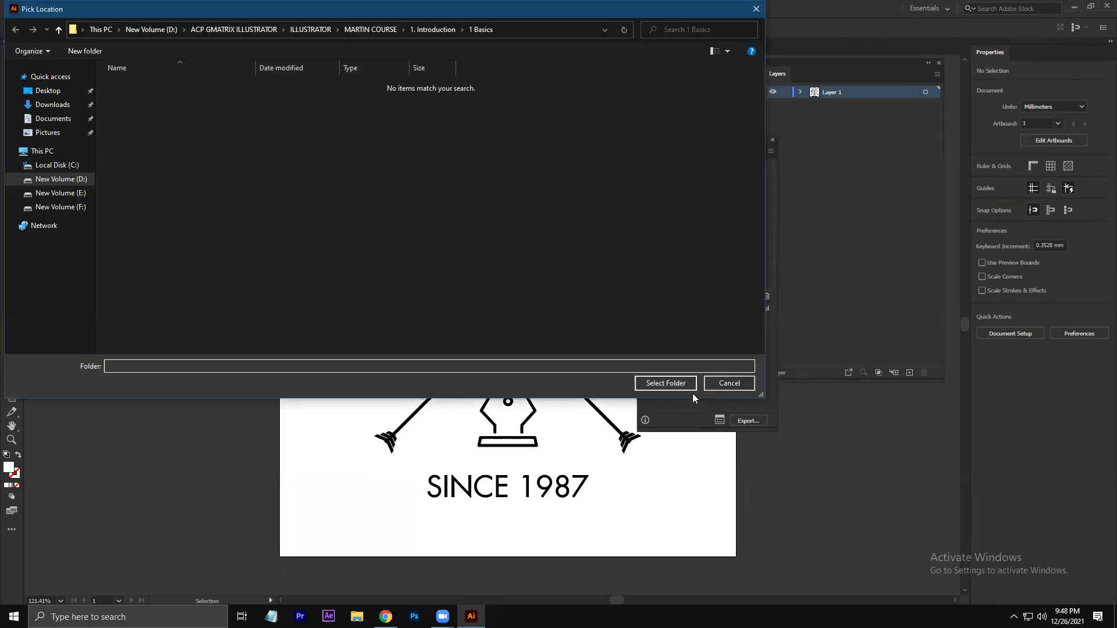
left_click(727, 381)
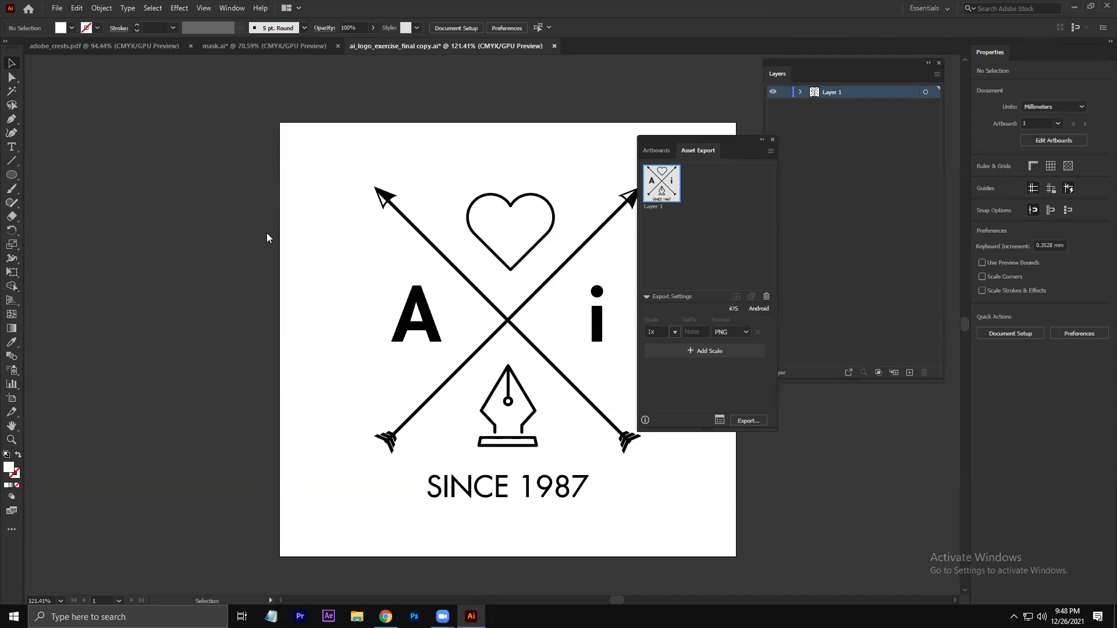
Step: Open Export for Screens for the logo, select all assets and try the iOS scale presets without exporting
key("alt+f")
key("e")
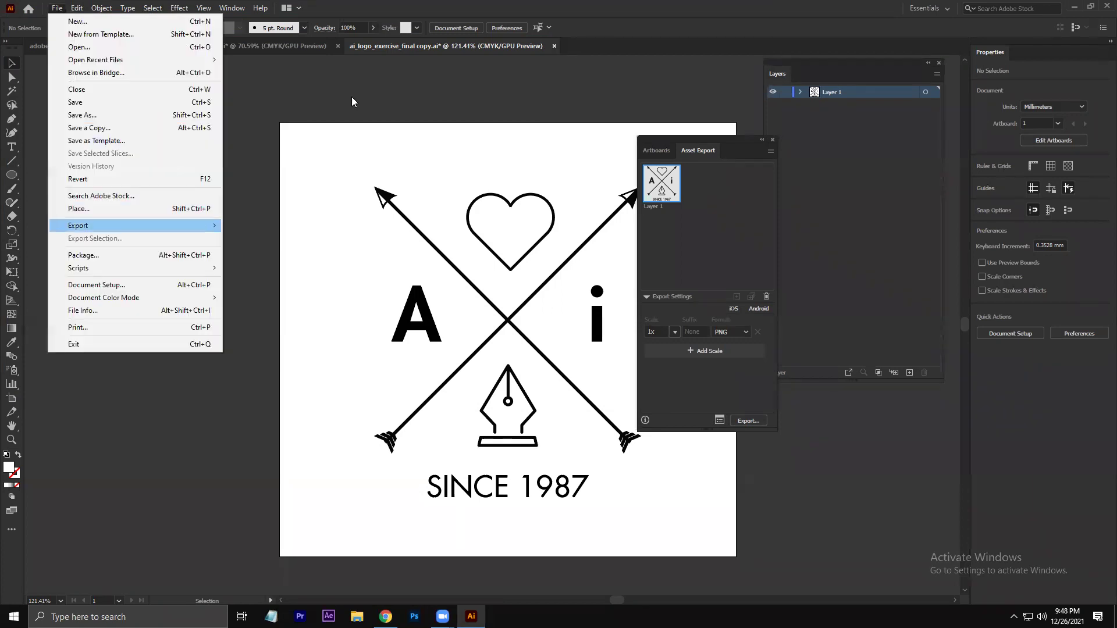
key("Right")
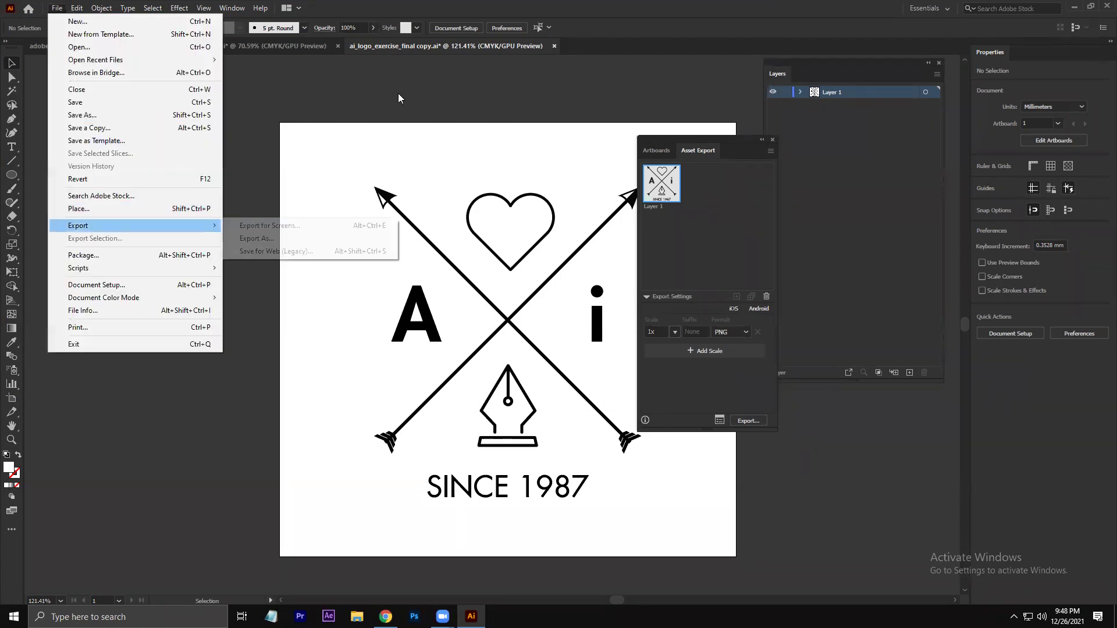
key("Return")
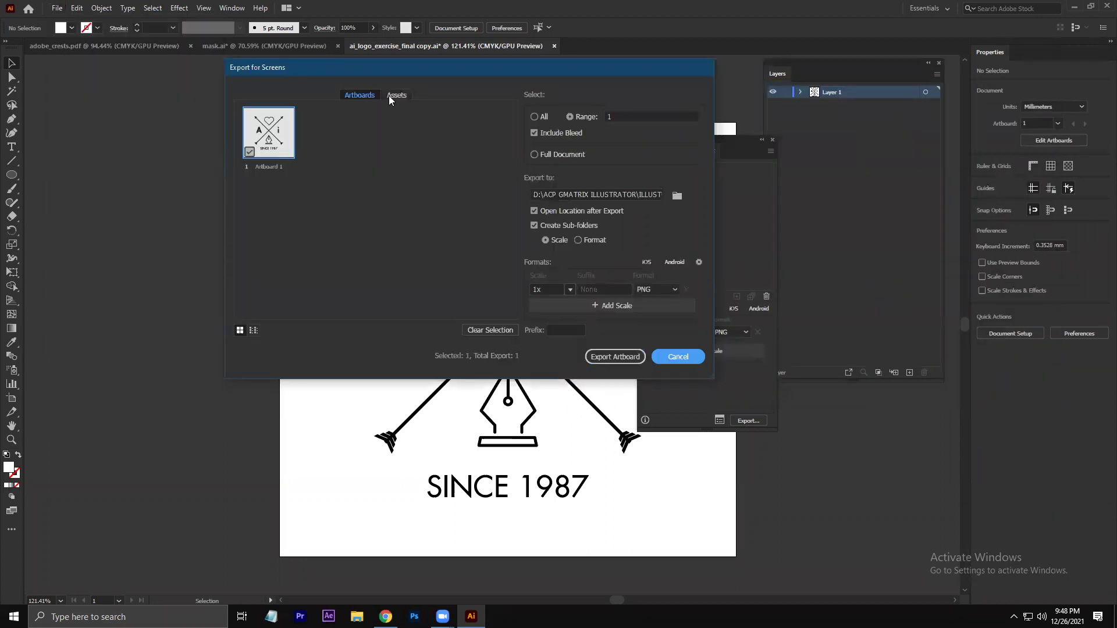
left_click(389, 96)
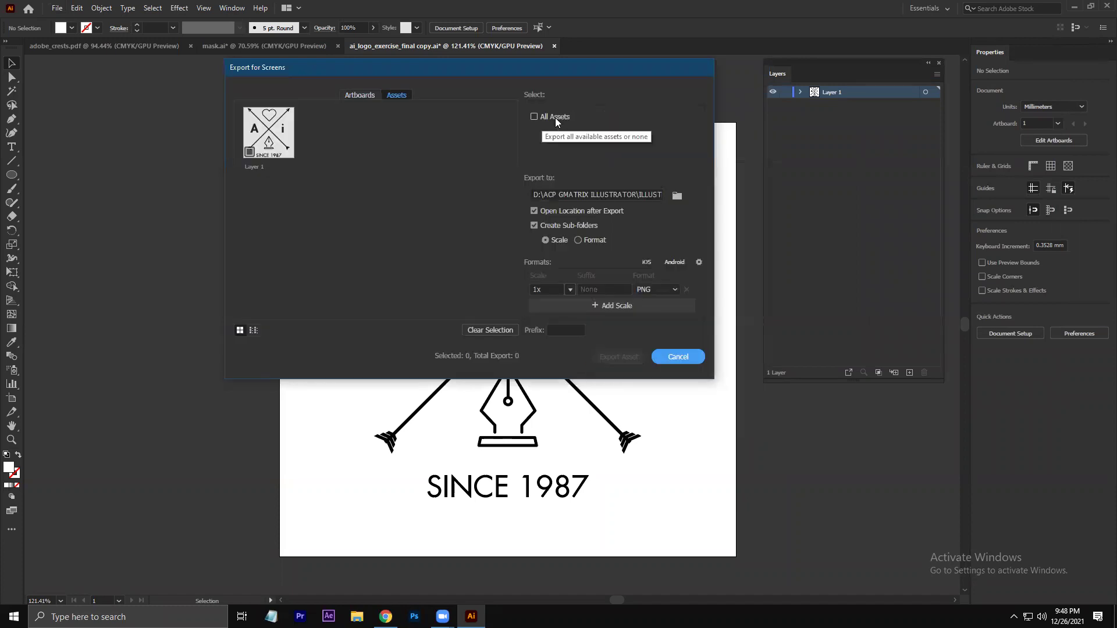
left_click(555, 117)
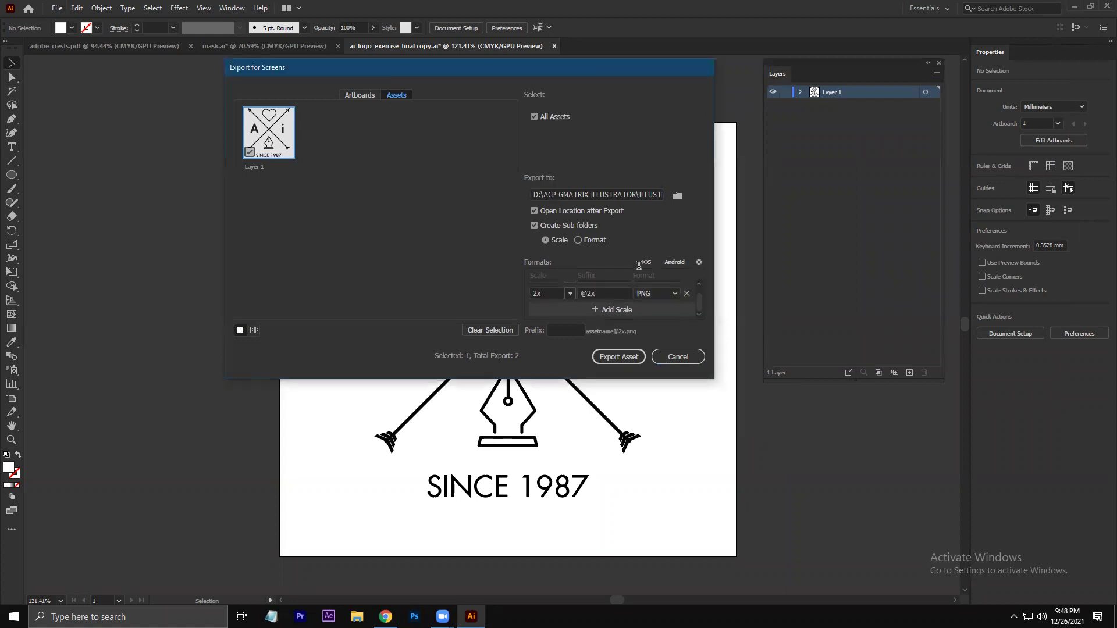
left_click(643, 262)
key("Escape")
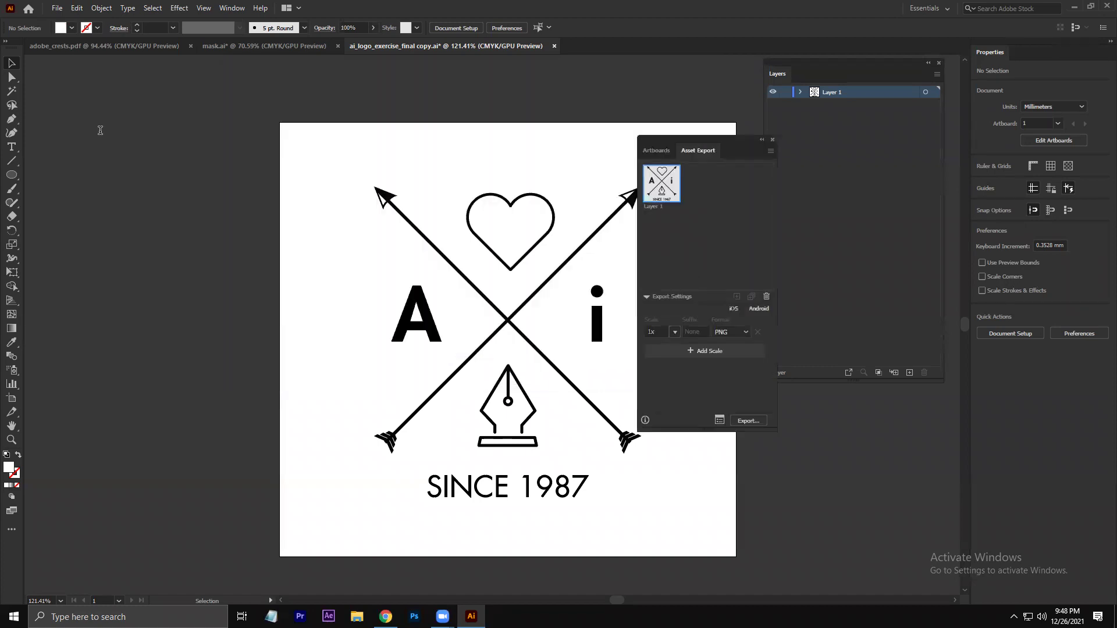
Step: Open Save for Web (Legacy) for the logo and compare the original with a JPEG version at 60 quality in 2-Up view
left_click(57, 7)
mouse_move(145, 226)
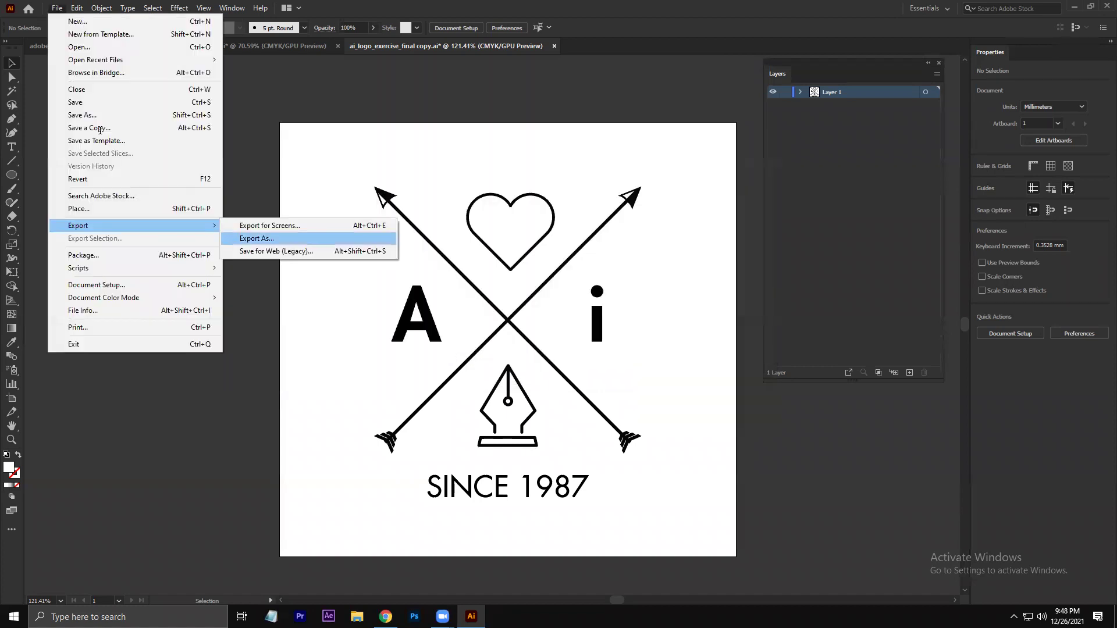
left_click(284, 251)
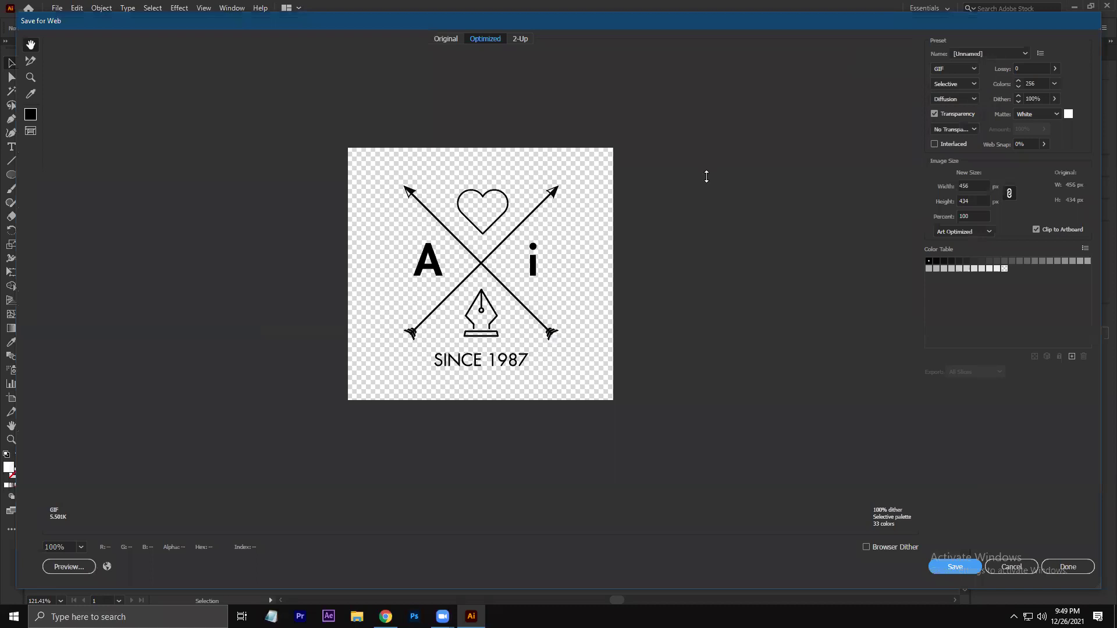
left_click_drag(595, 53, 606, 82)
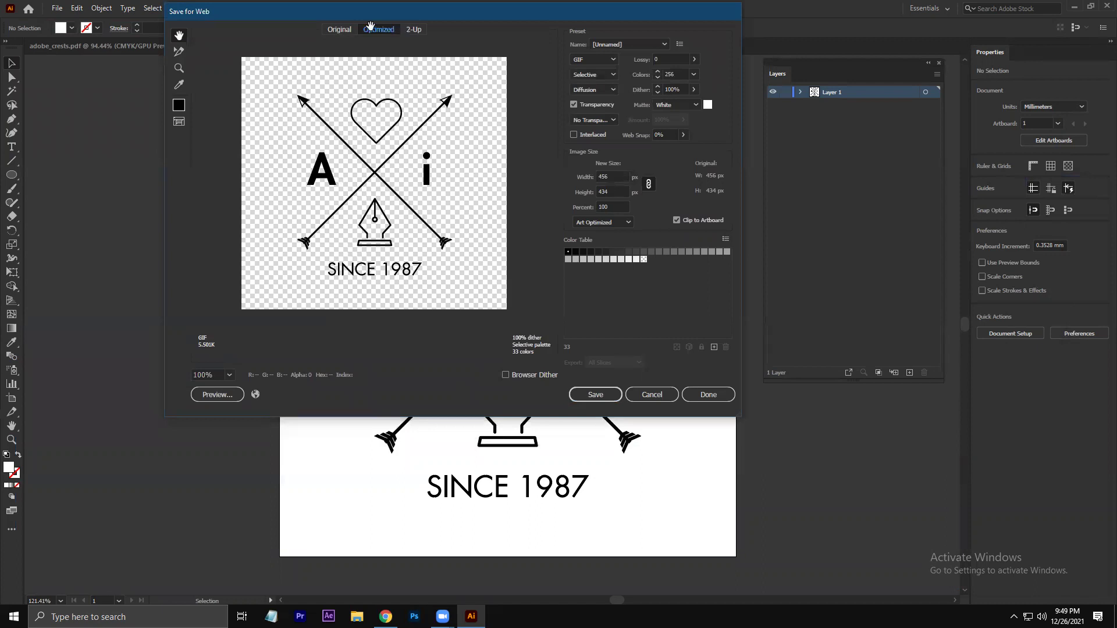
left_click(413, 29)
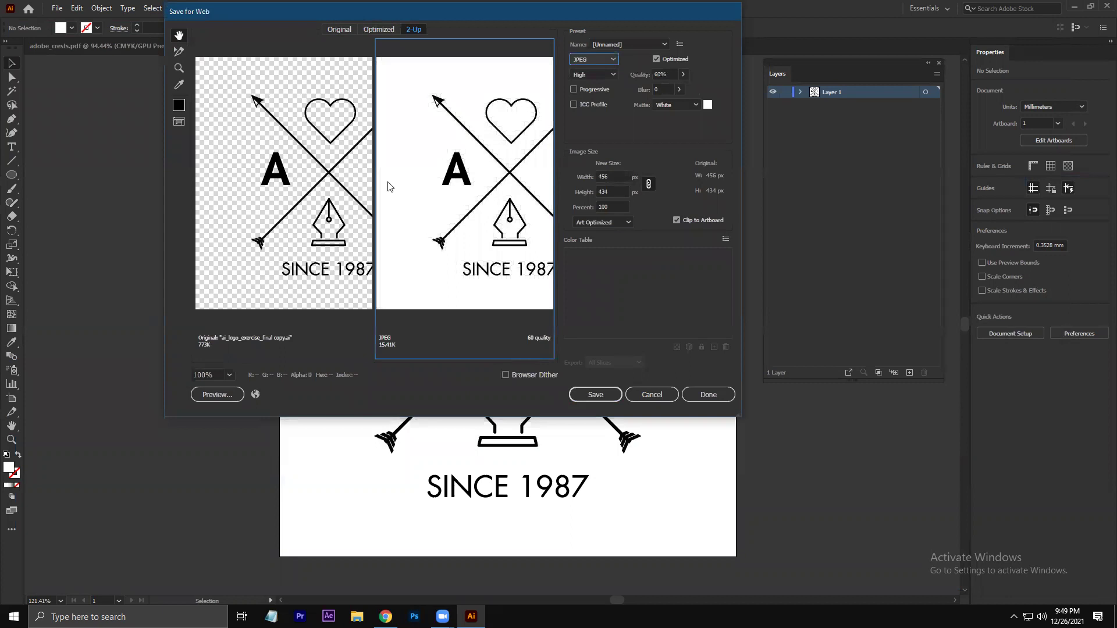
left_click(330, 186)
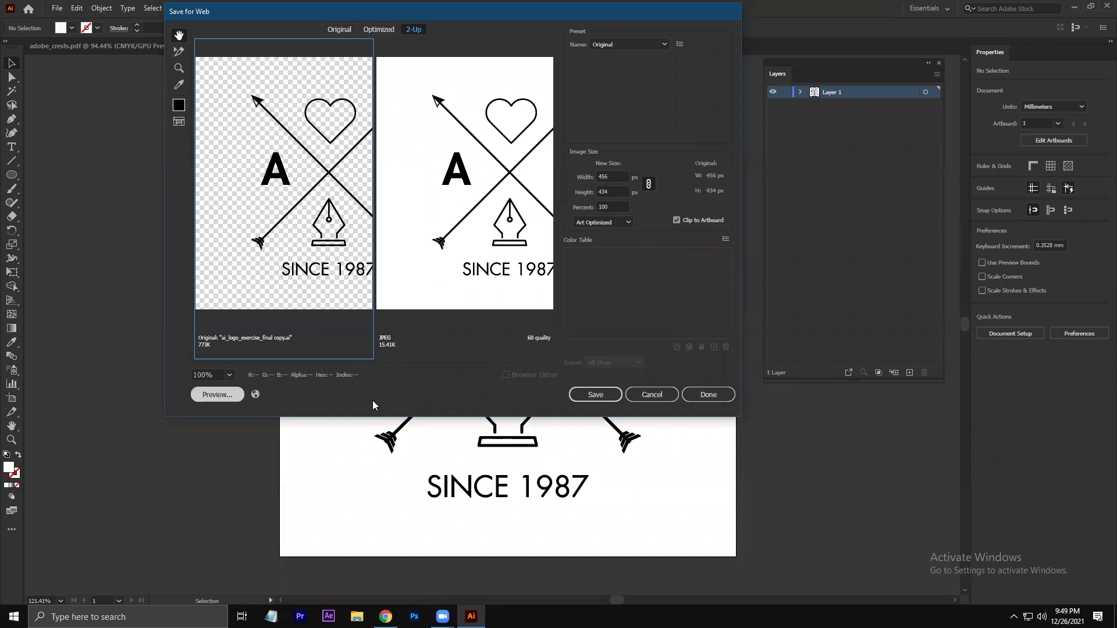
left_click(255, 395)
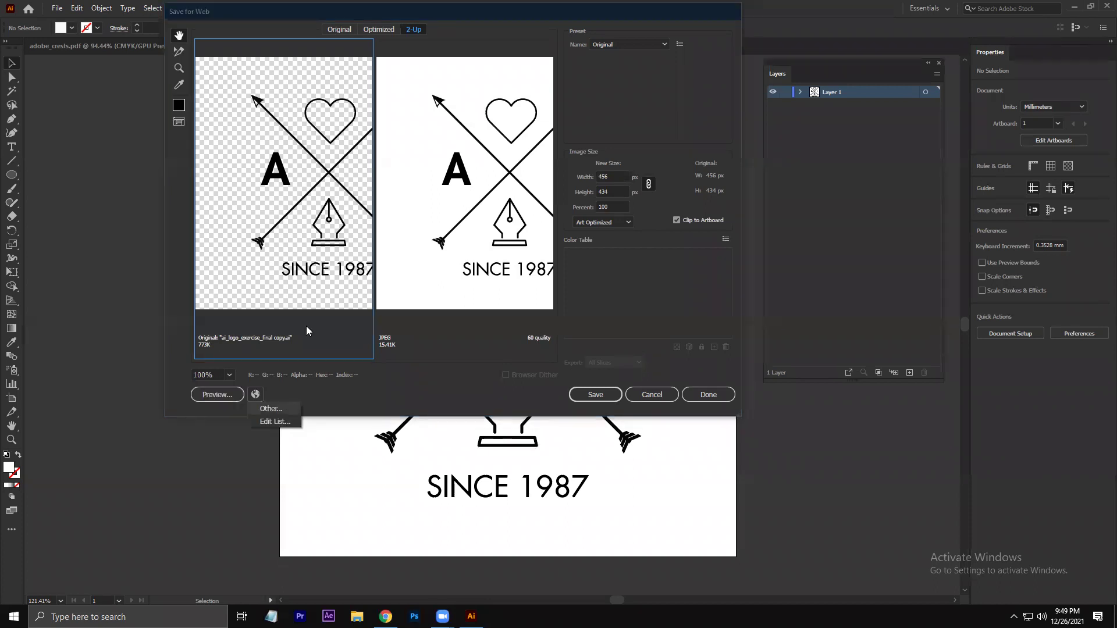
key("Escape")
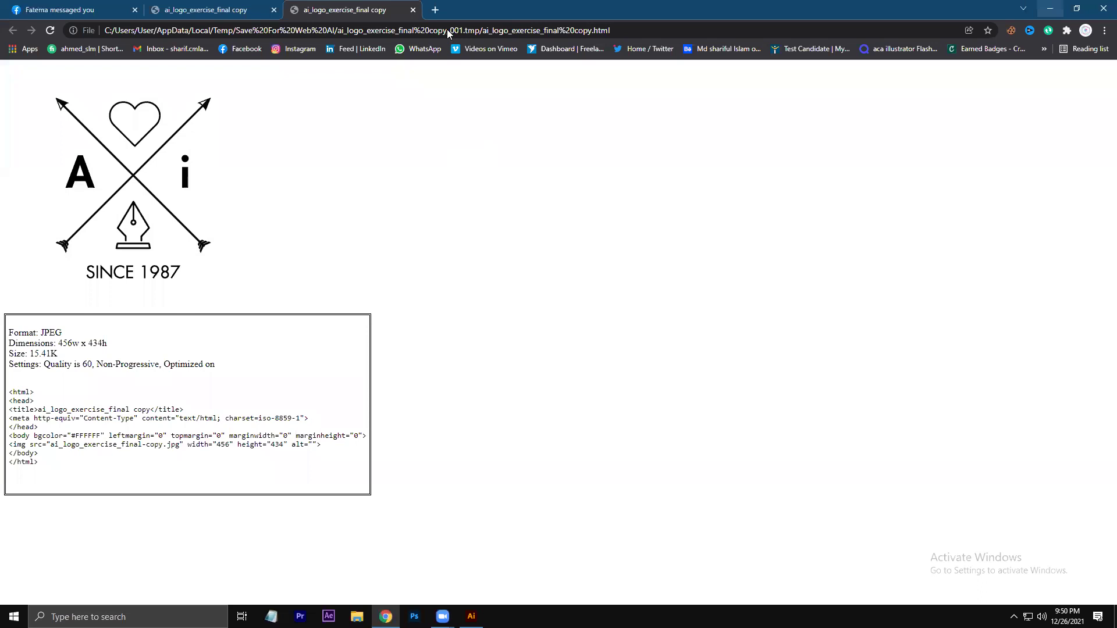
Step: Preview the crest in the browser as GIF and as JPEG at 60 and 81 quality, and close Save for Web without saving
left_click(1077, 9)
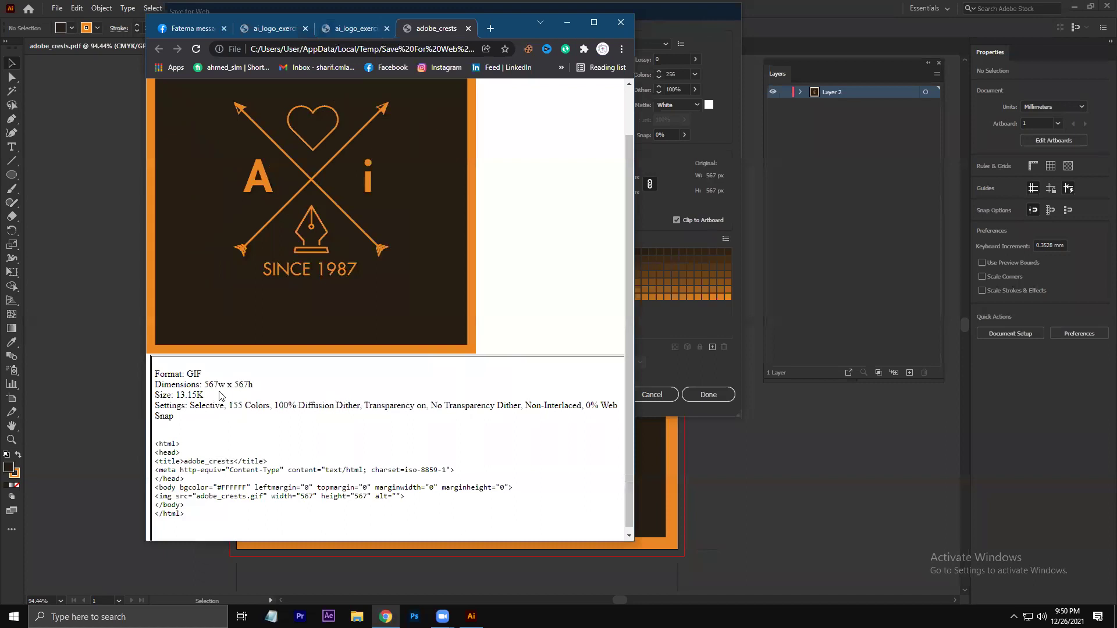
left_click(594, 22)
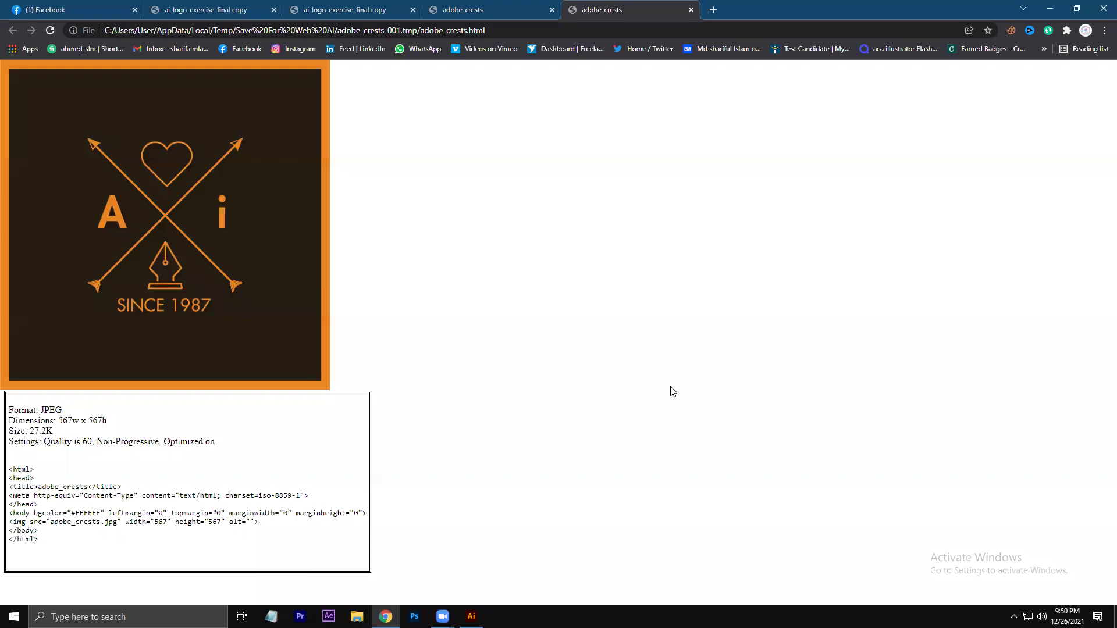
key("super+Down")
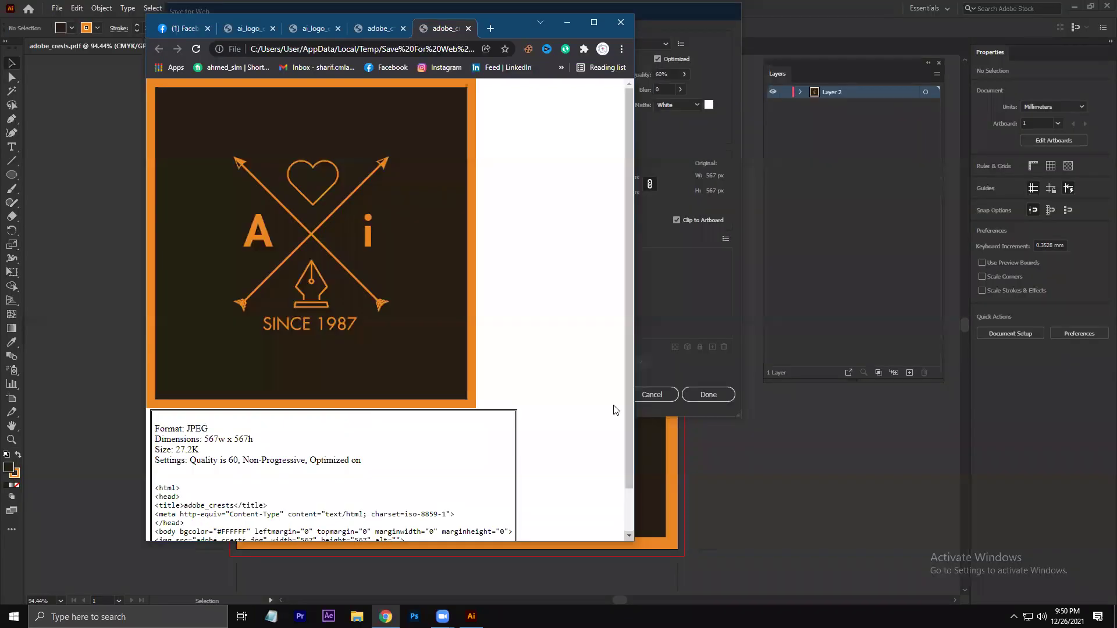
key("super+Down")
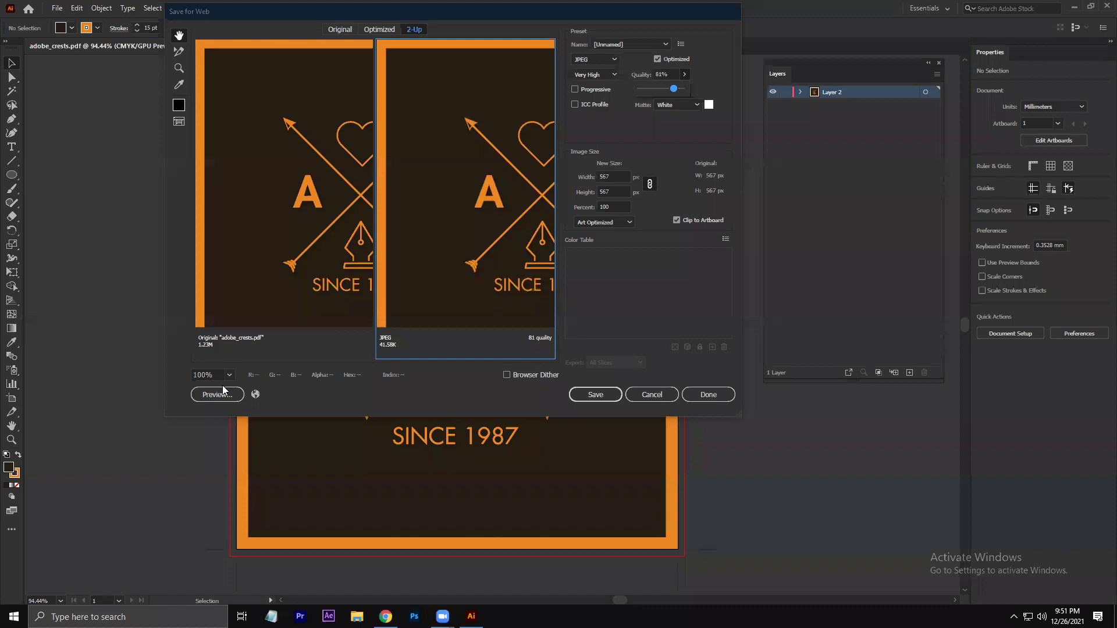
left_click(222, 389)
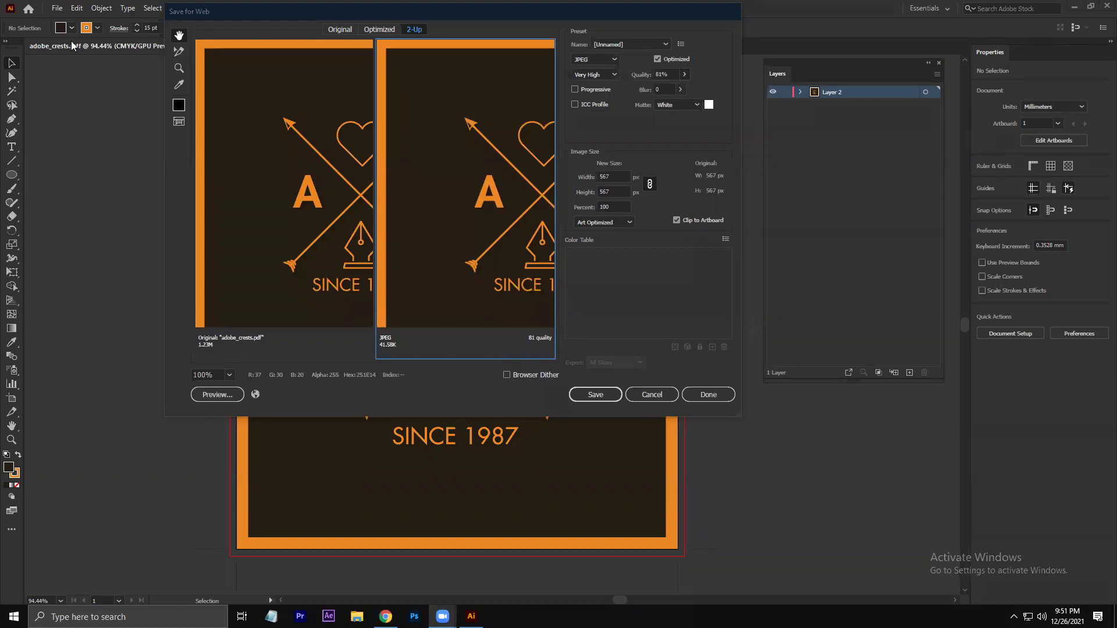
key("Escape")
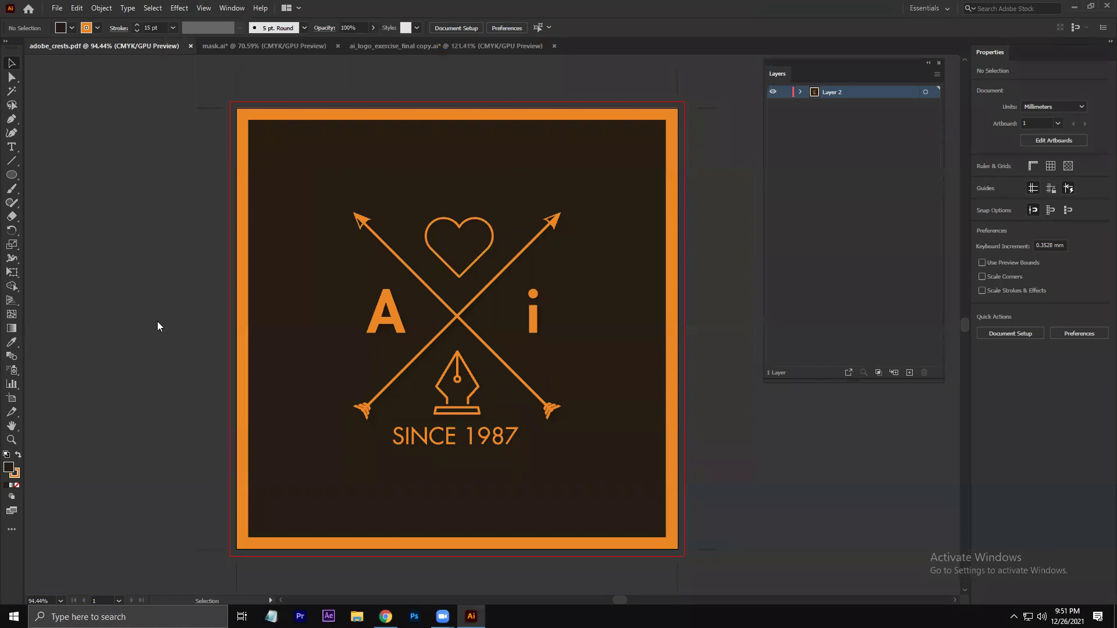
key("alt+f")
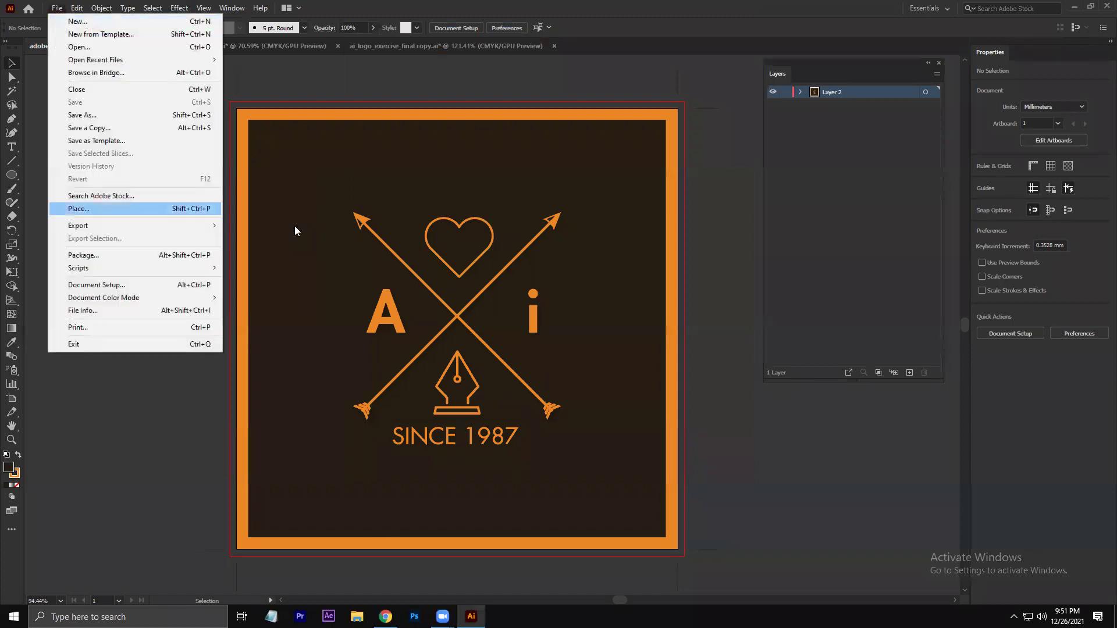
mouse_move(143, 226)
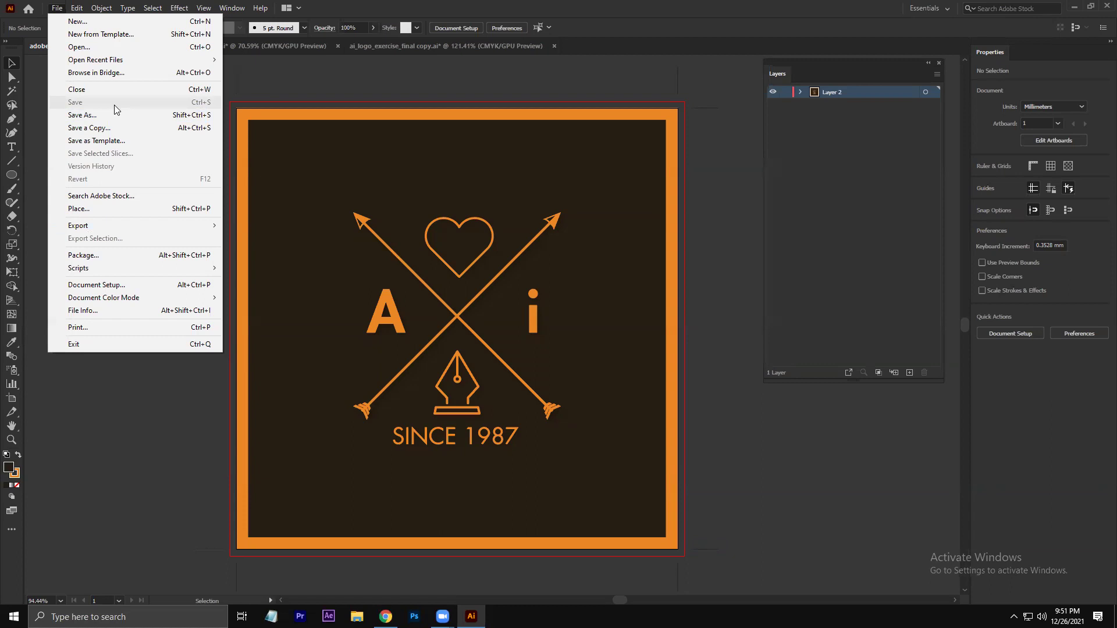
left_click(726, 257)
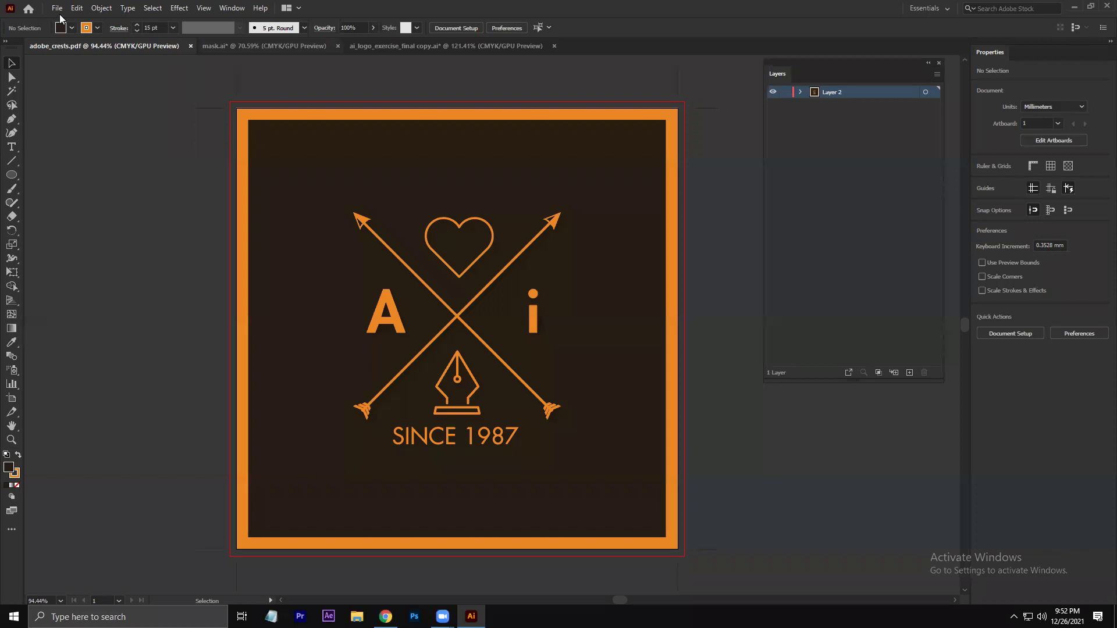
Step: Switch to the logo document and open the recent file adobe_crests-01.jpg
key("ctrl+Tab")
key("ctrl+Tab")
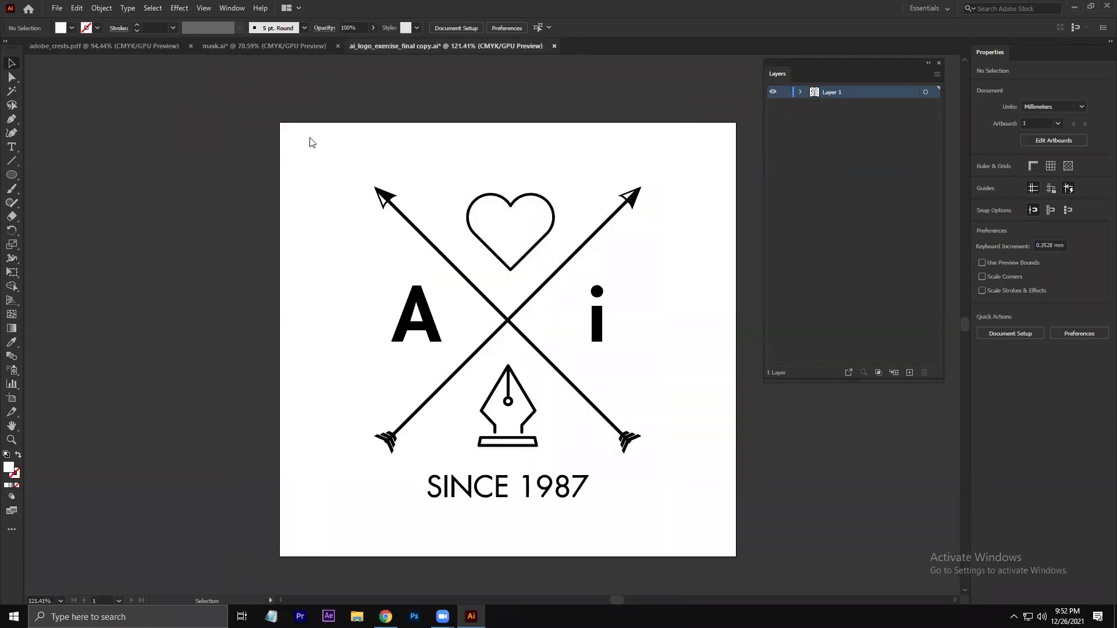
key("alt+f")
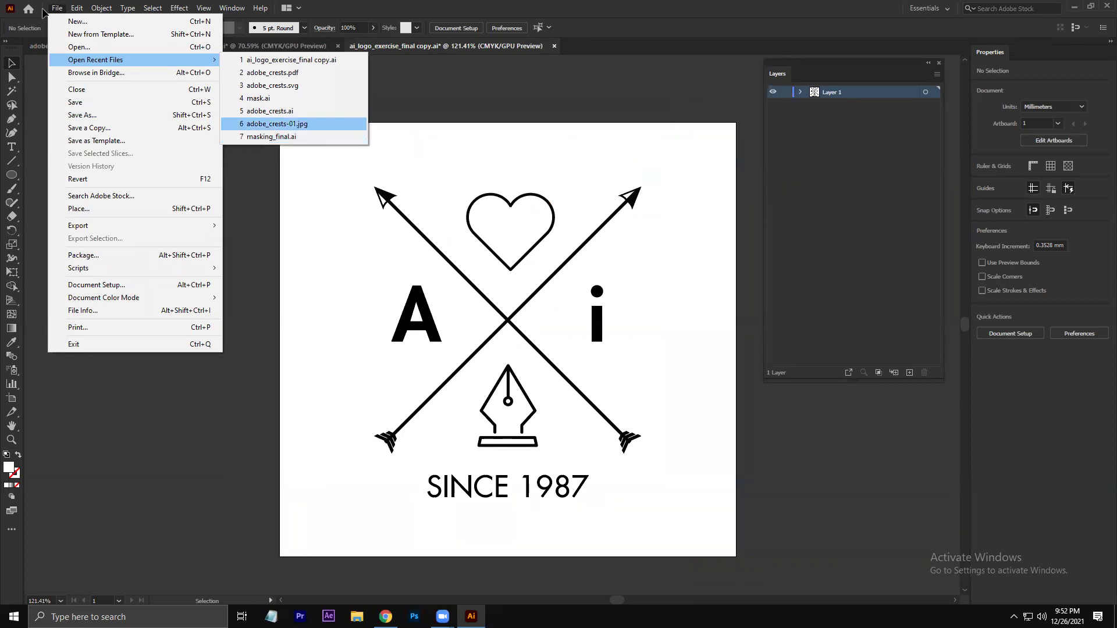
key("Return")
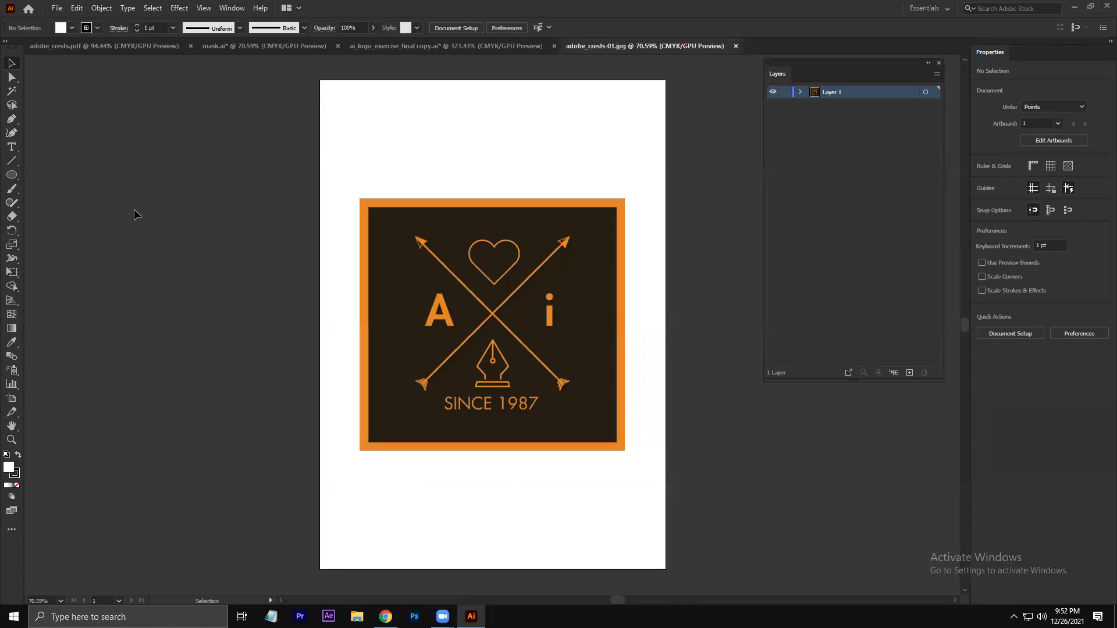
Step: Open Export for Screens for the crest JPG and review the asset format choices, keeping PNG
key("alt+f")
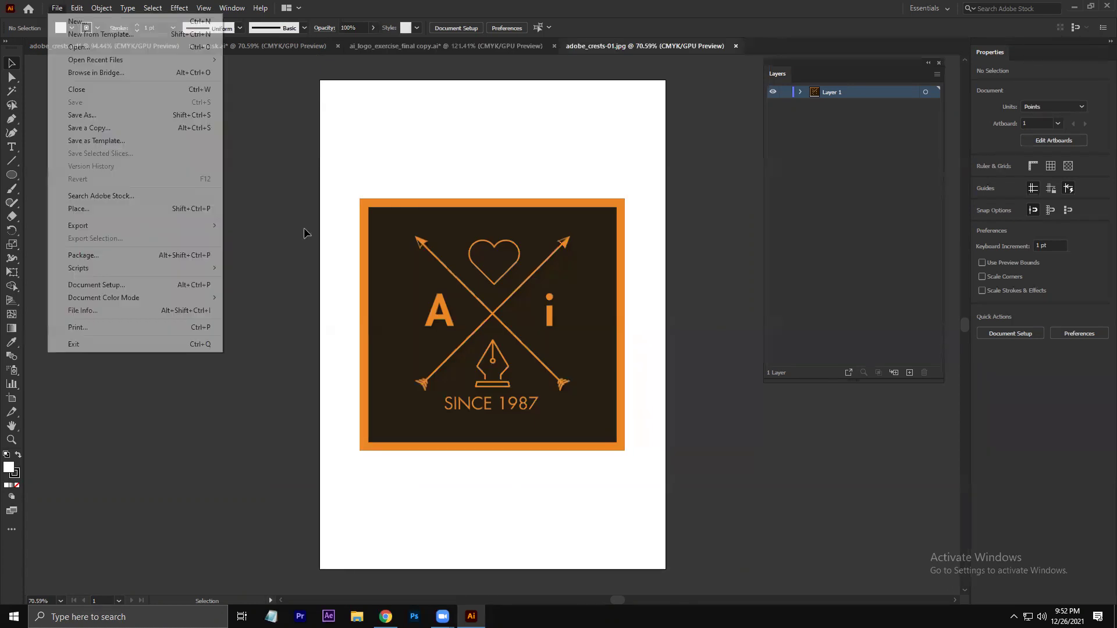
key("e")
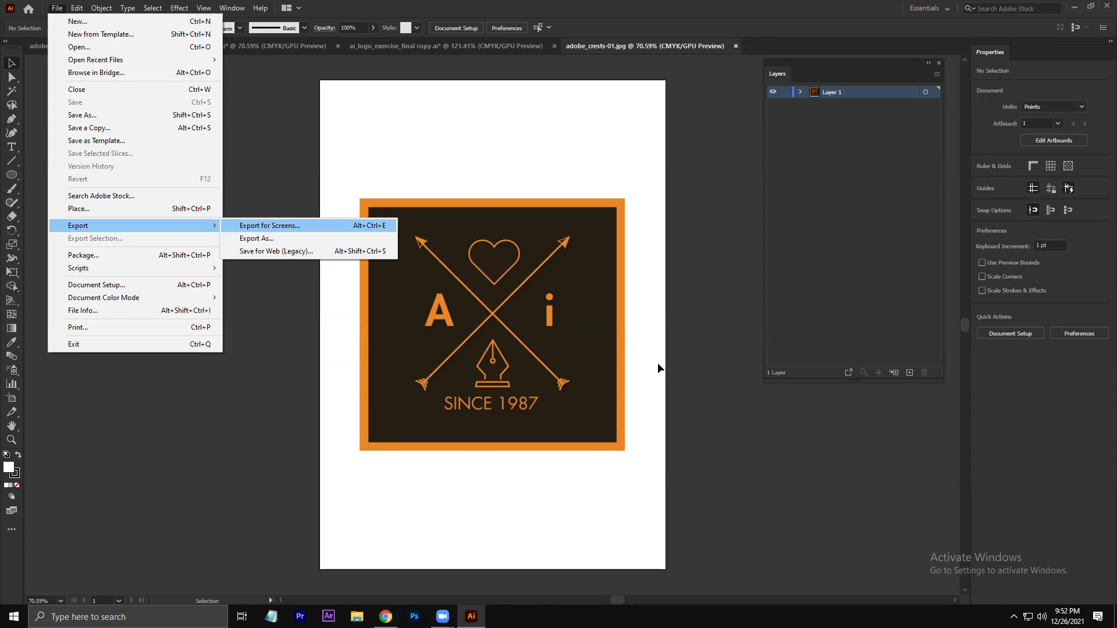
key("Return")
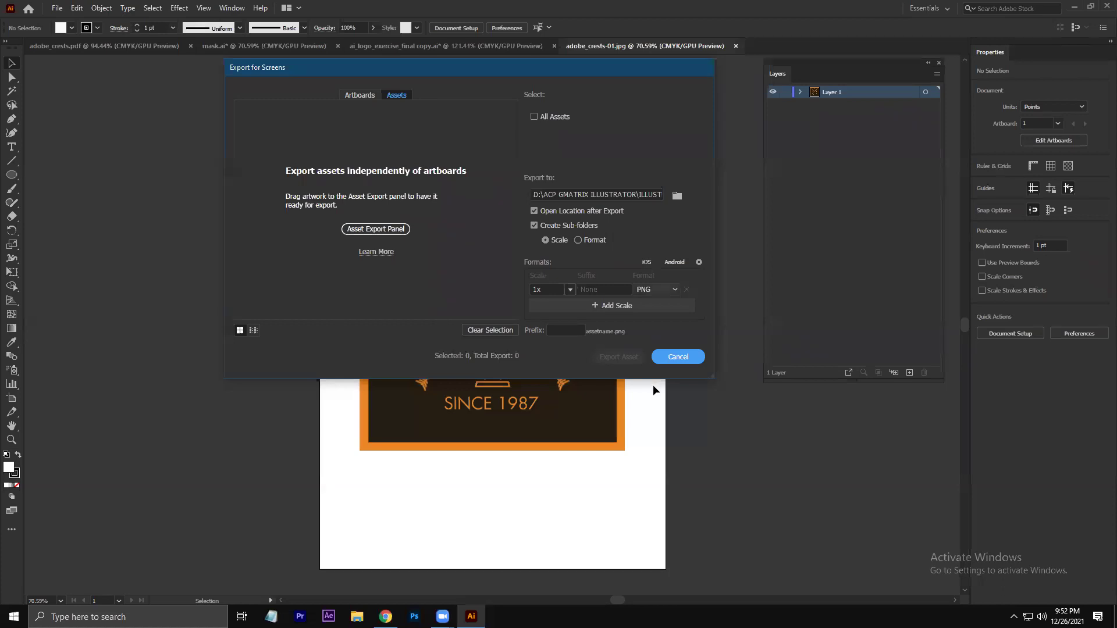
left_click(656, 289)
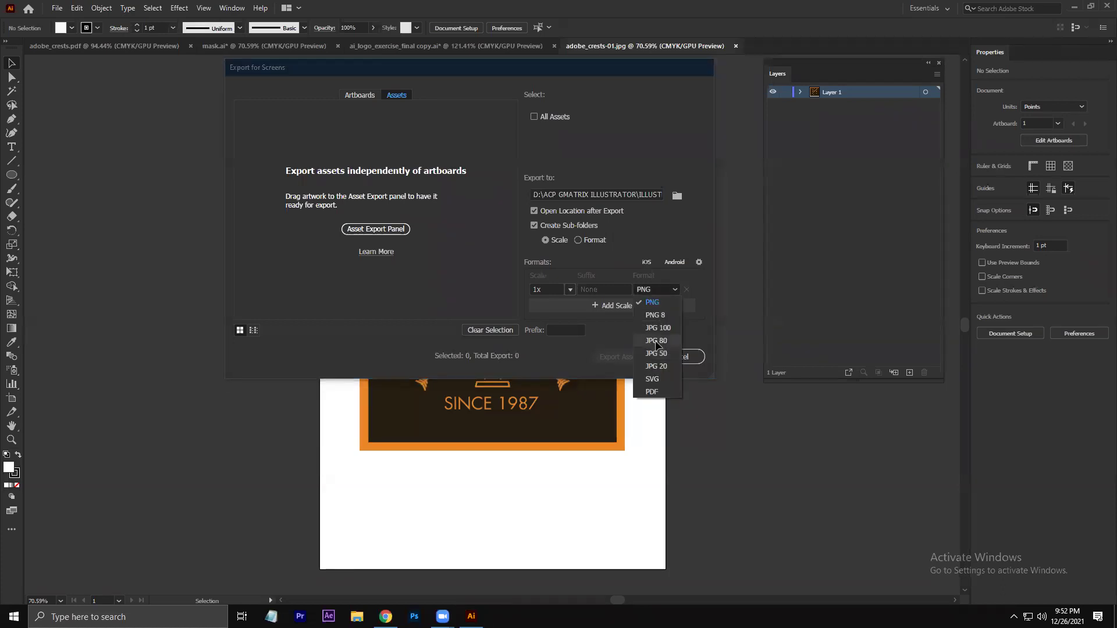
left_click(652, 302)
Step: Add another scale to the asset export formats, set it to 2x, and review its format choices, keeping PNG
left_click(611, 308)
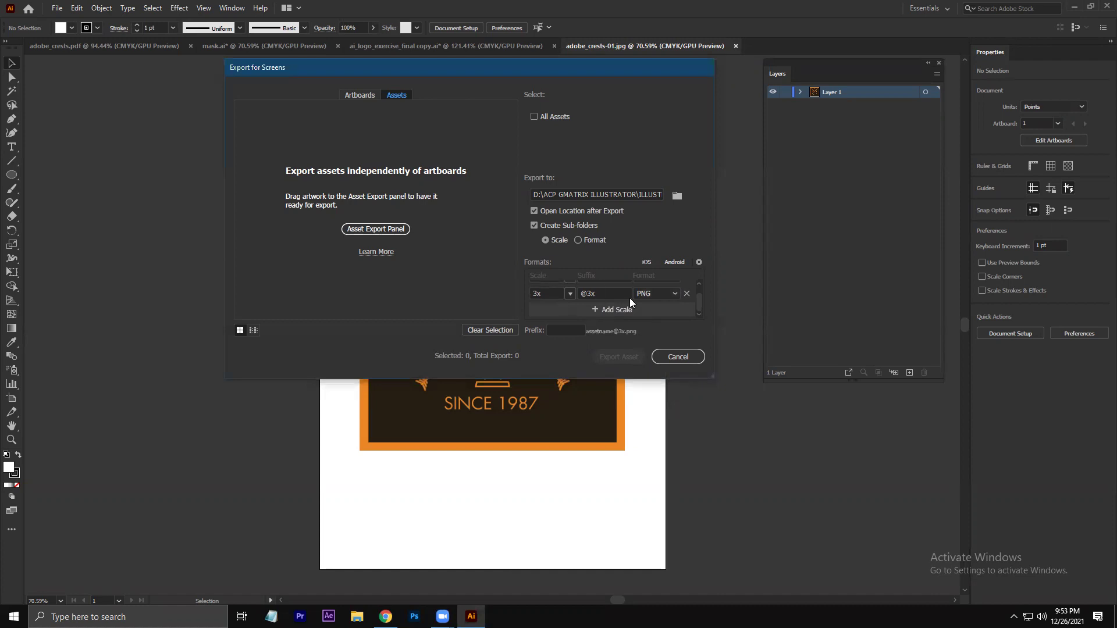
left_click(563, 292)
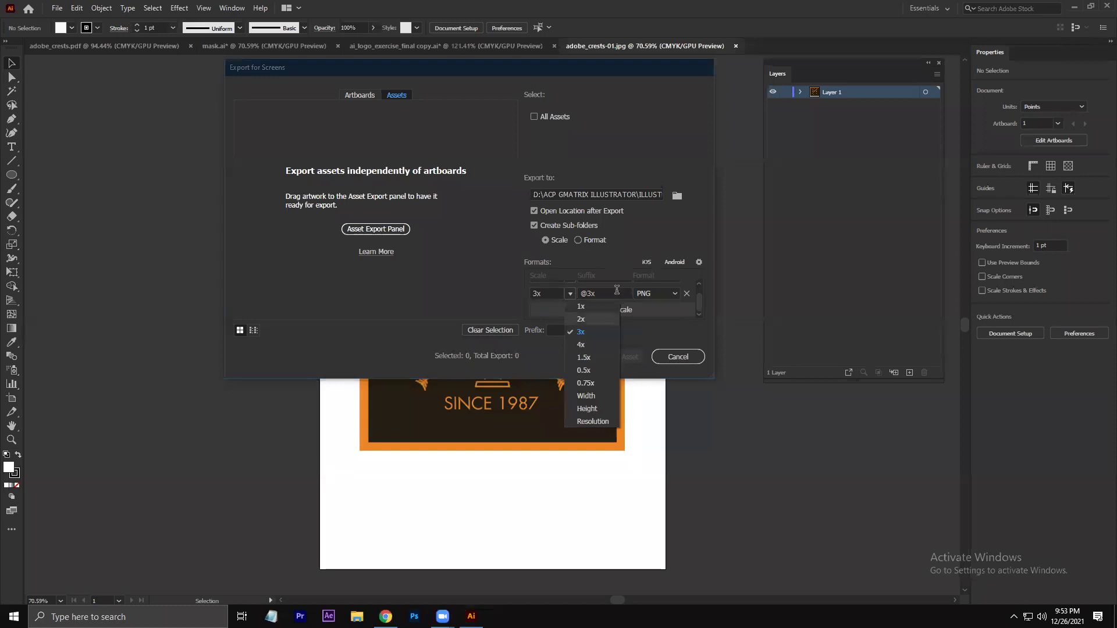
left_click(581, 318)
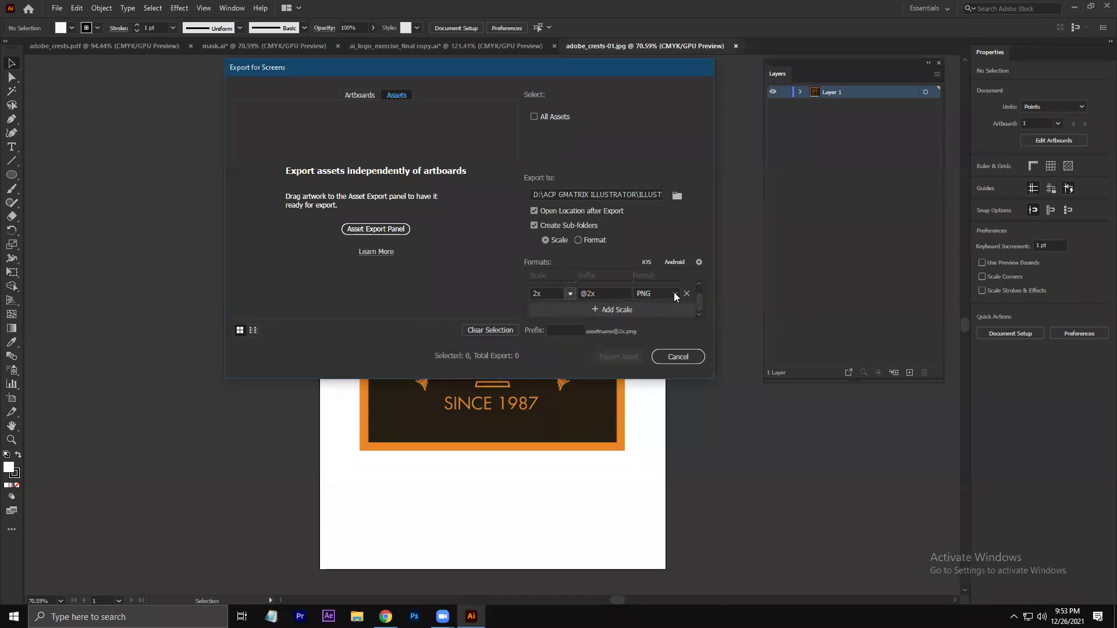
left_click(570, 294)
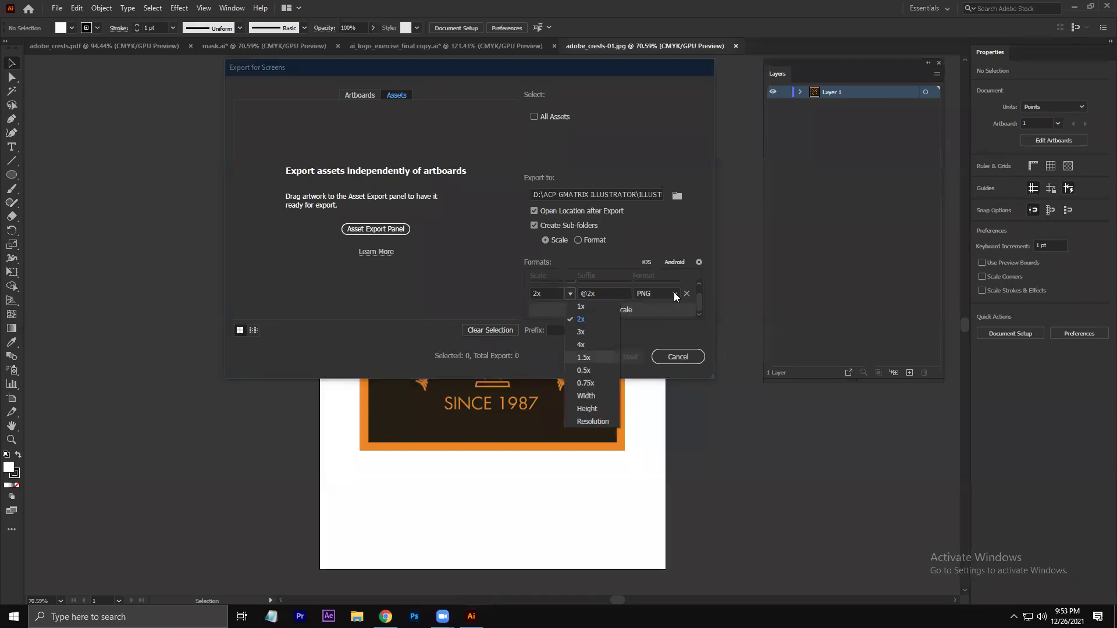
left_click(667, 332)
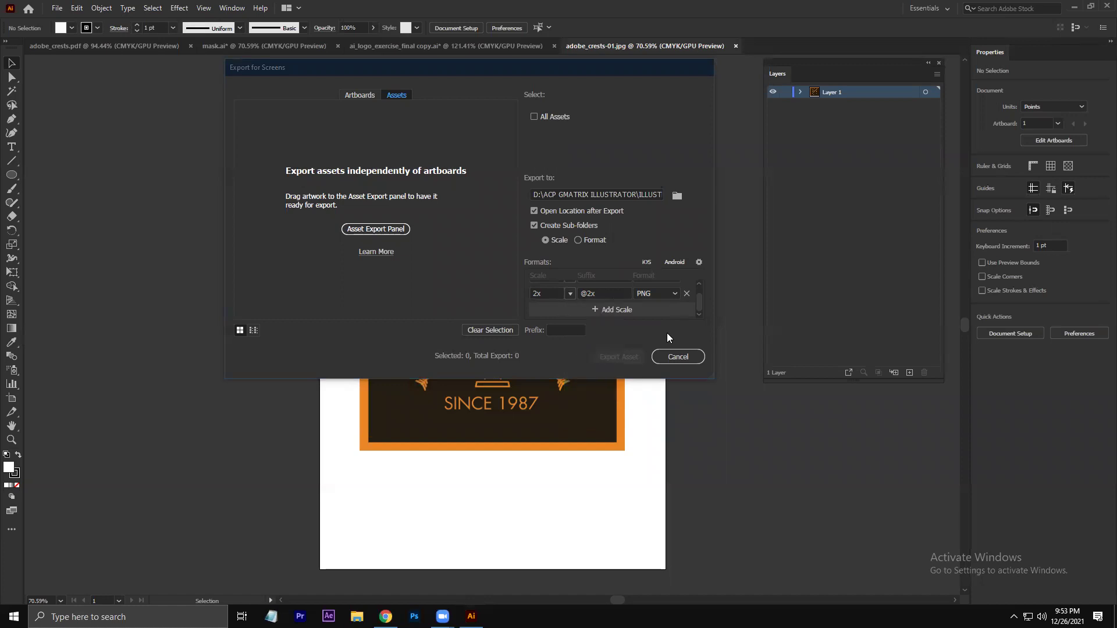
left_click(674, 293)
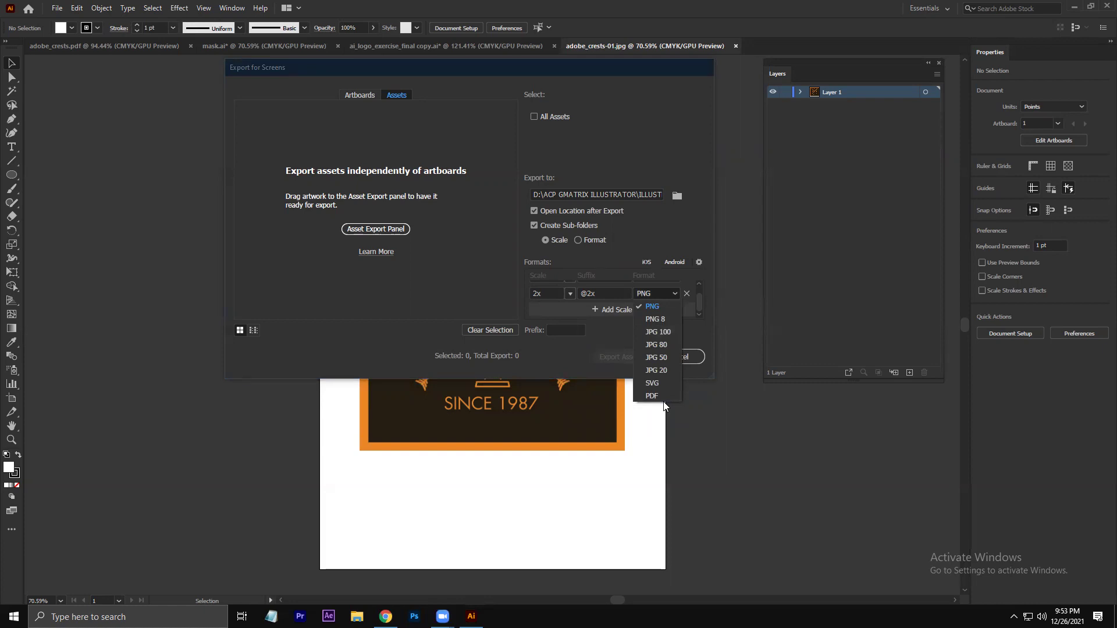
Step: Review the PNG background color and PNG 8 color options in Format Settings, and cancel Export for Screens without exporting
left_click(579, 240)
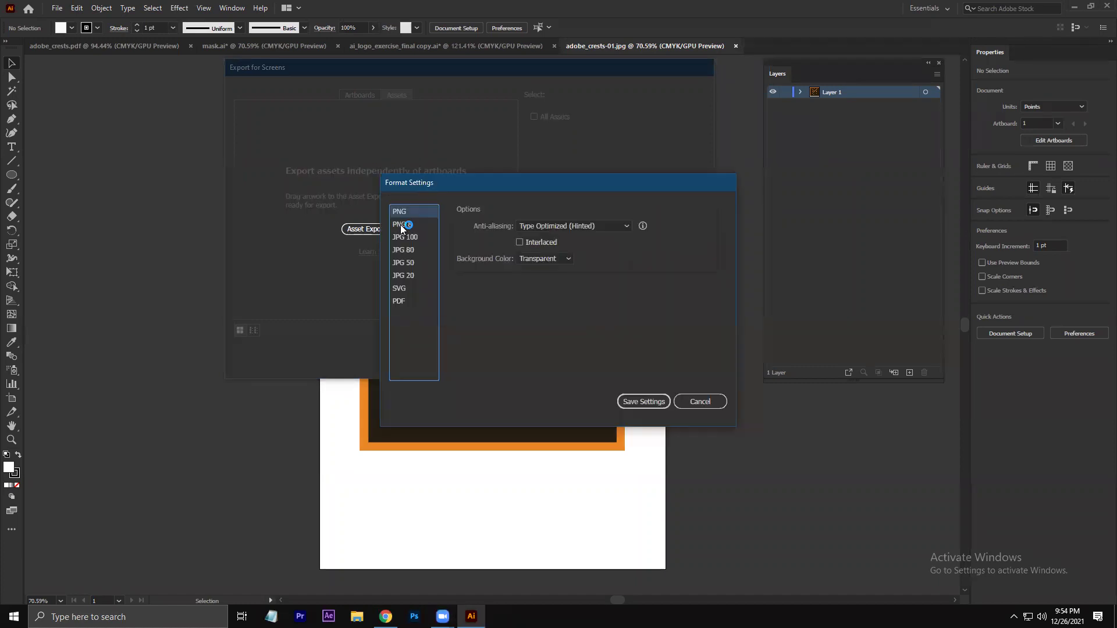
left_click(407, 223)
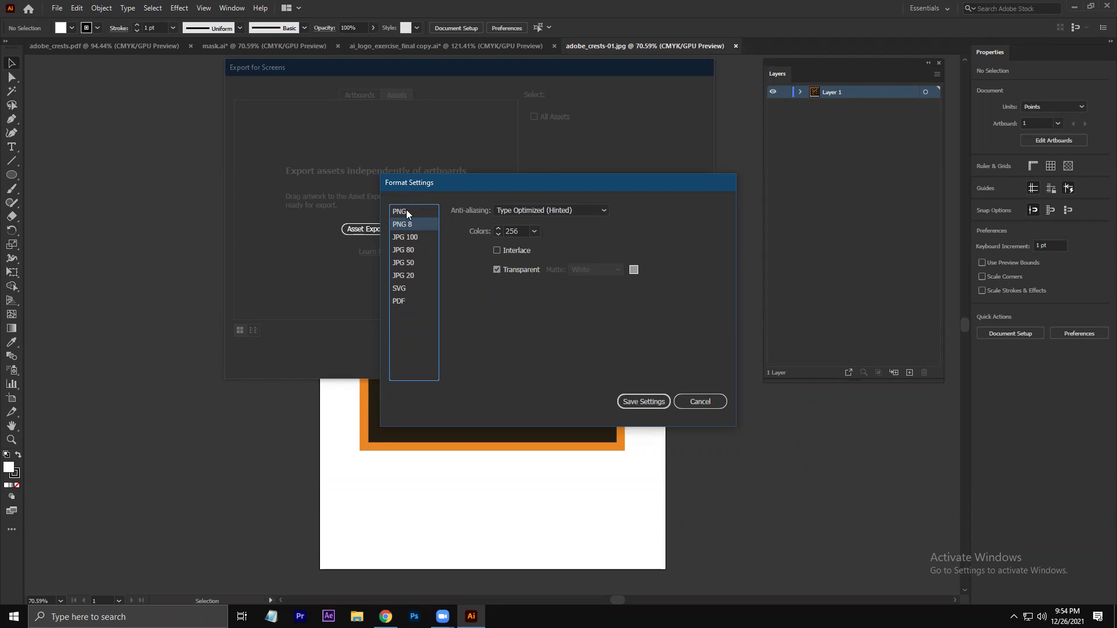
left_click(406, 212)
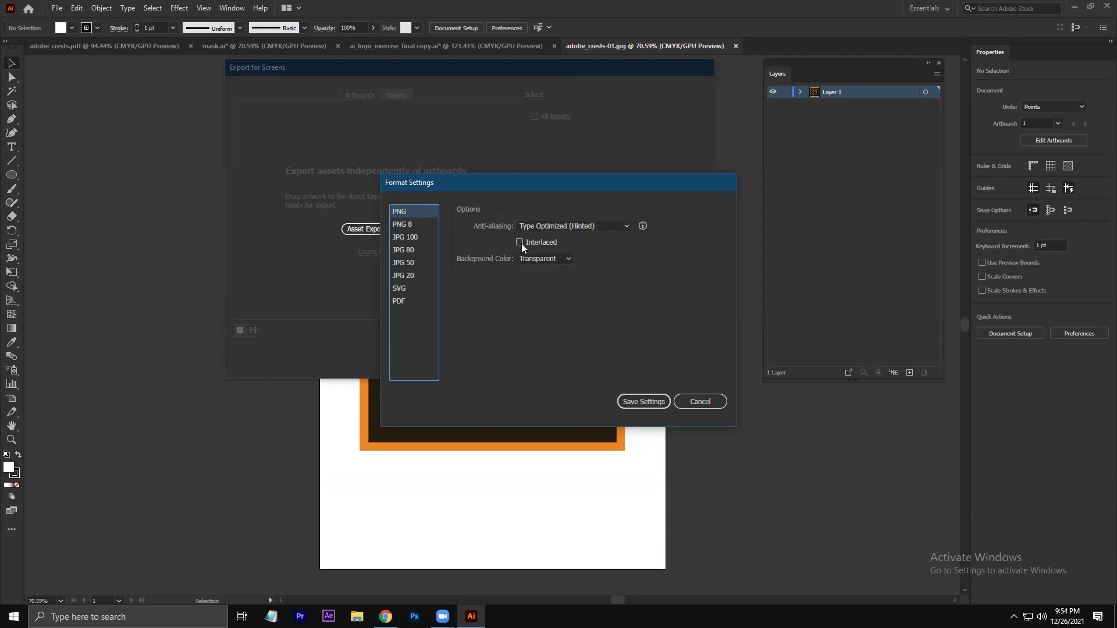
left_click(544, 258)
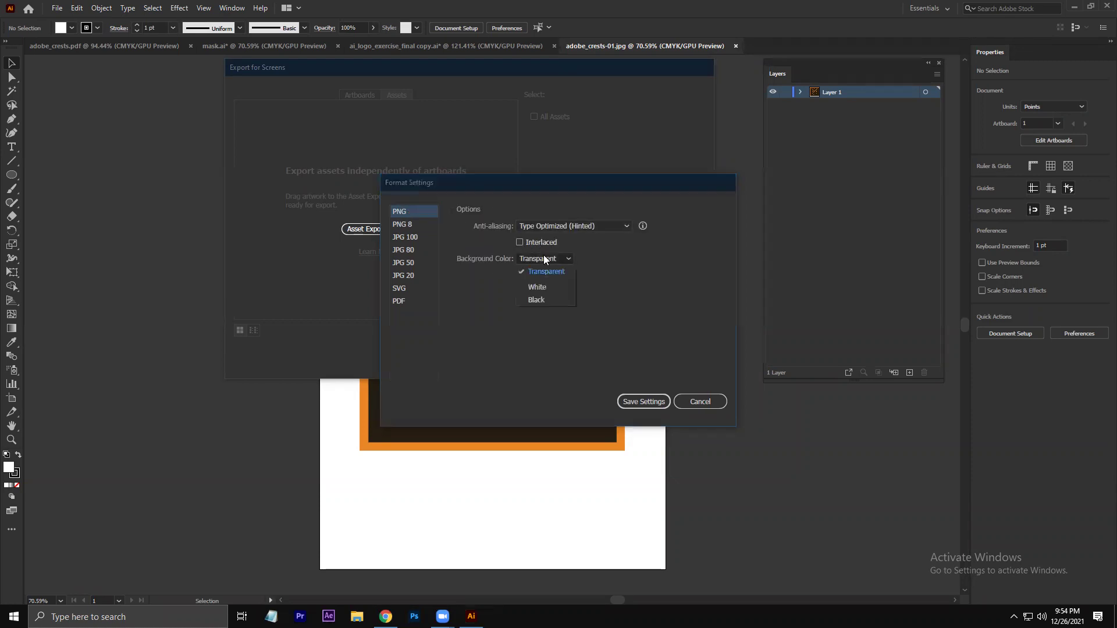
left_click(541, 256)
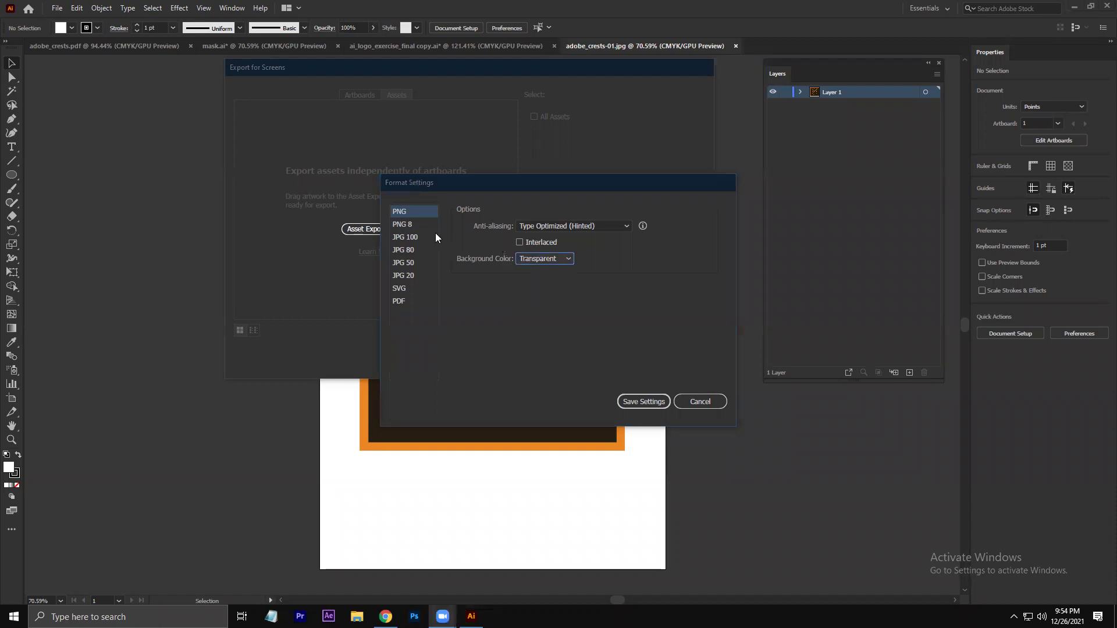
left_click(402, 224)
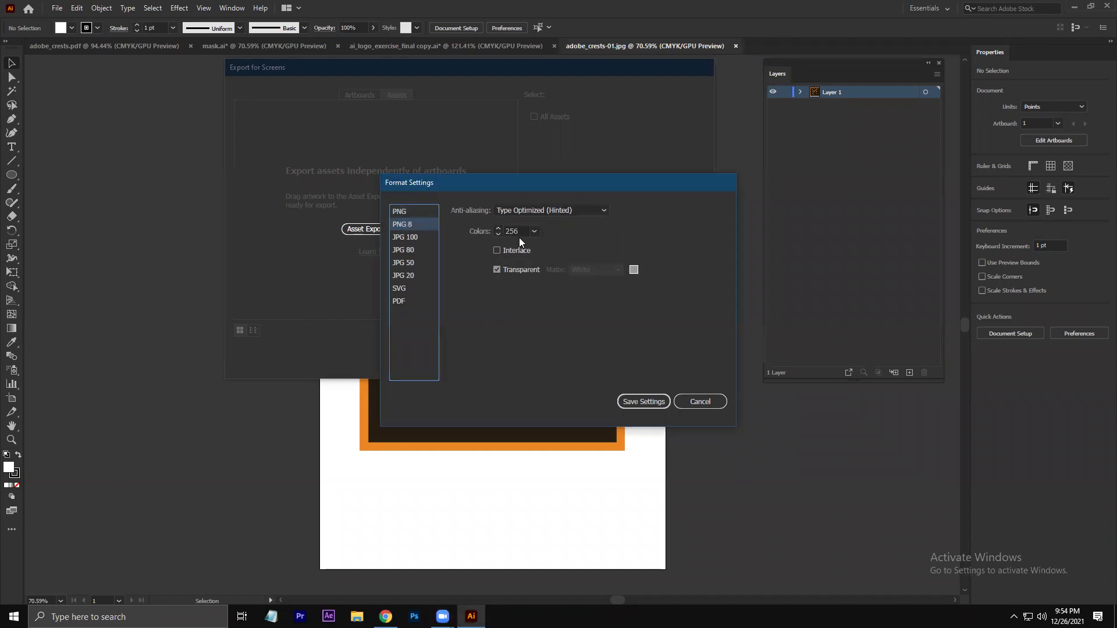
left_click(534, 231)
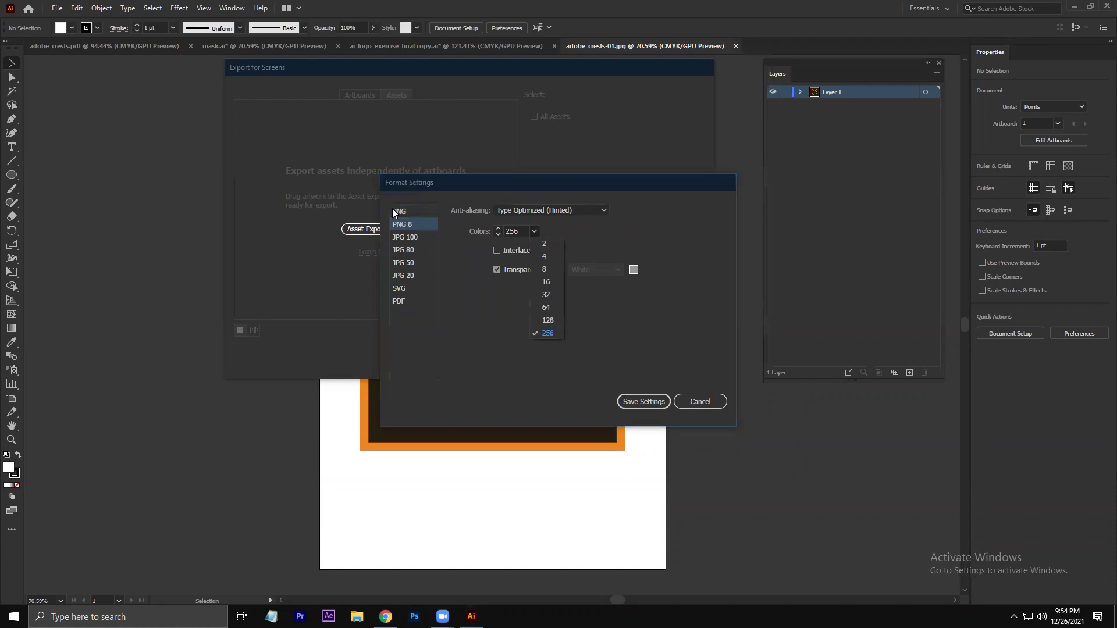
left_click(537, 255)
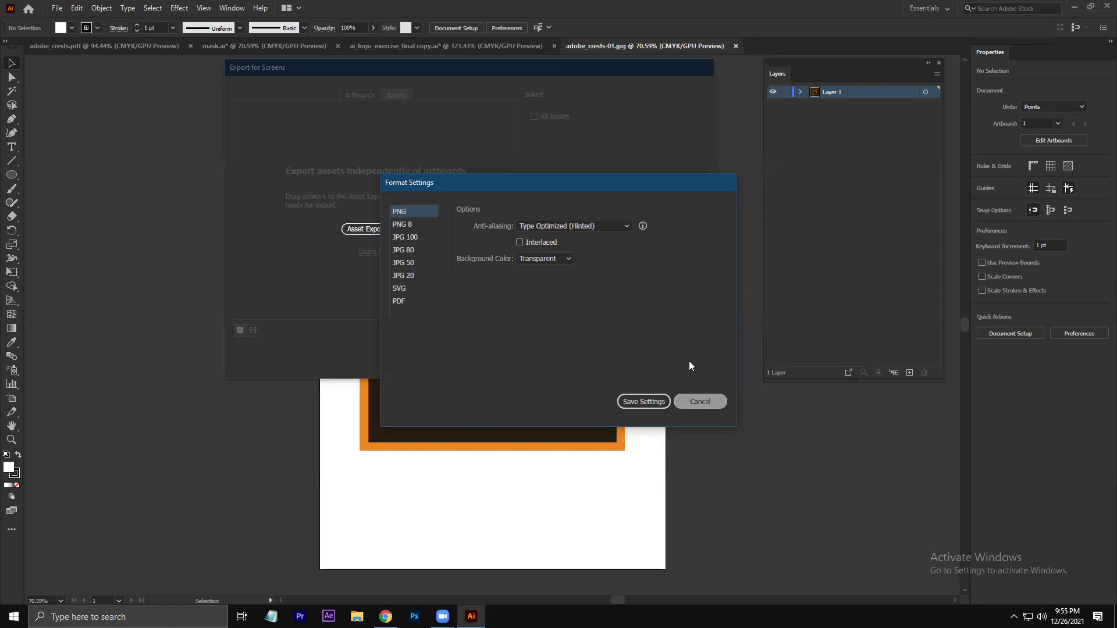
key("Escape")
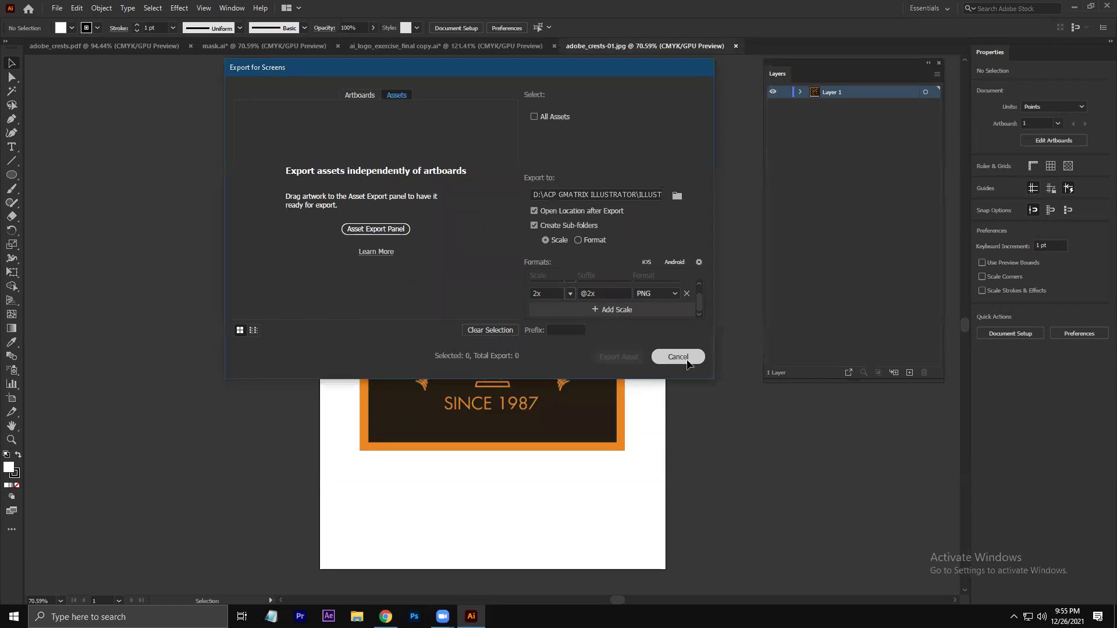
left_click(687, 360)
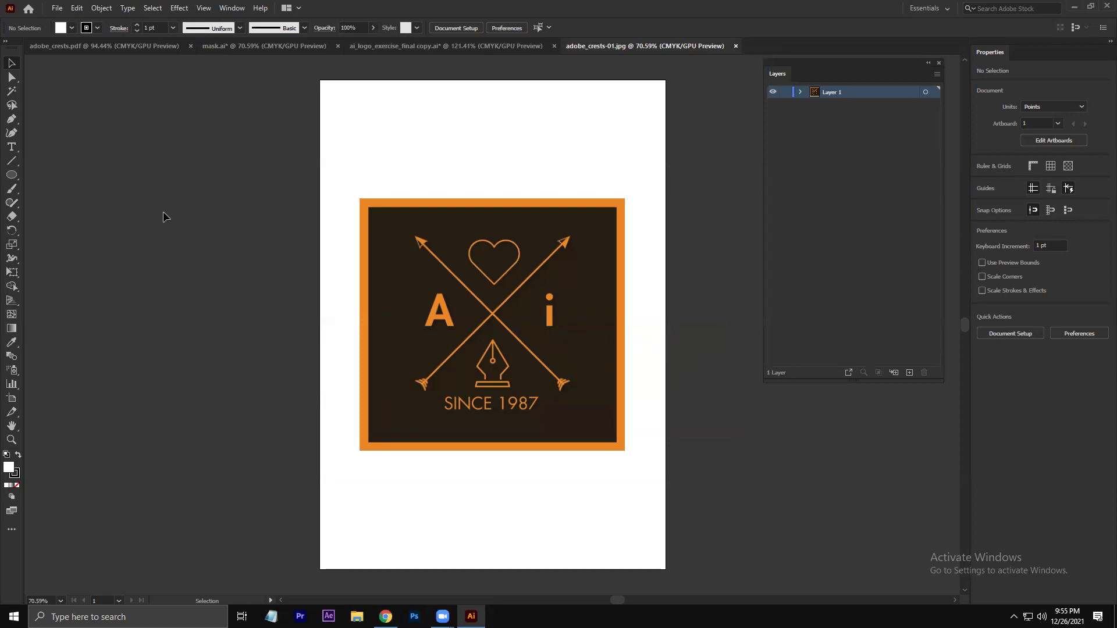
key("alt+f")
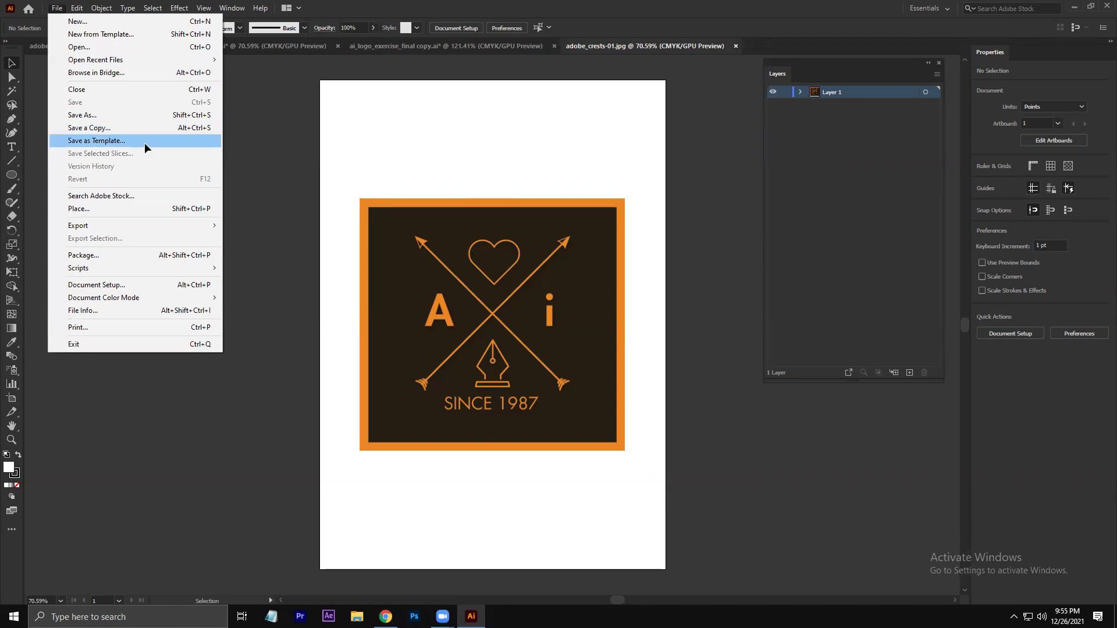
mouse_move(137, 222)
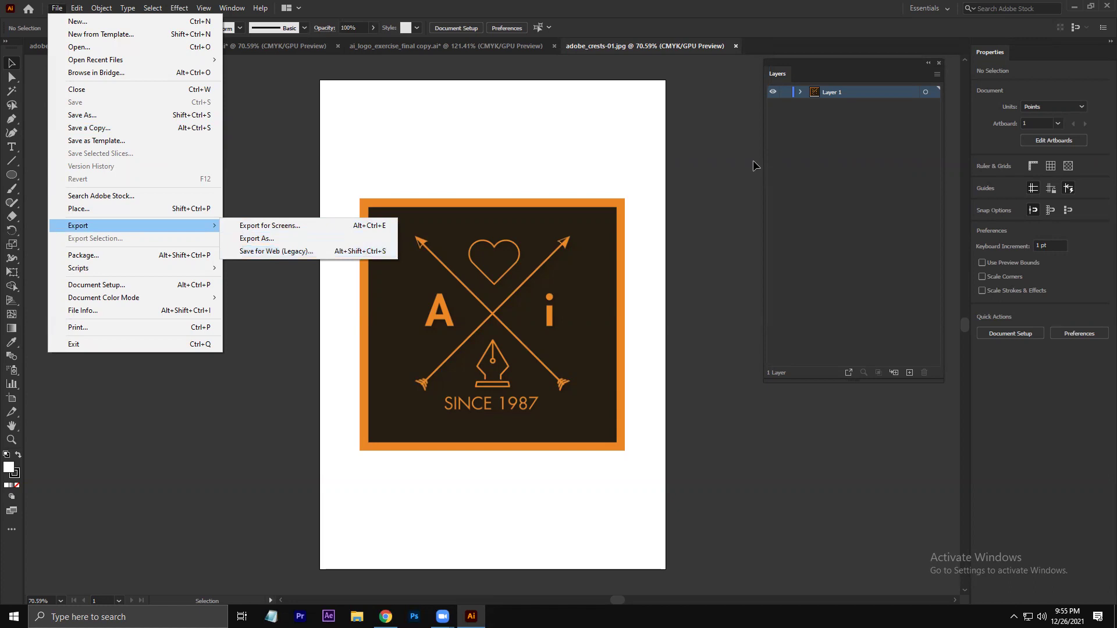
left_click(647, 214)
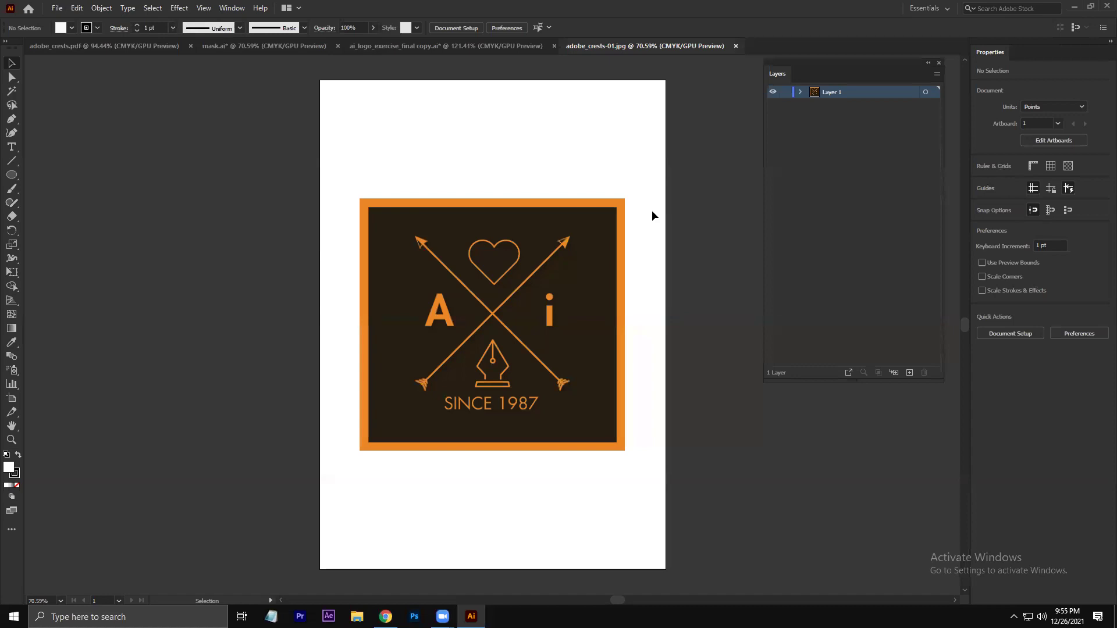
Step: Shrink the artboard symmetrically to the outer edges of the crest's orange frame, about 456 x 434 pt, and leave artboard editing
key("shift+o")
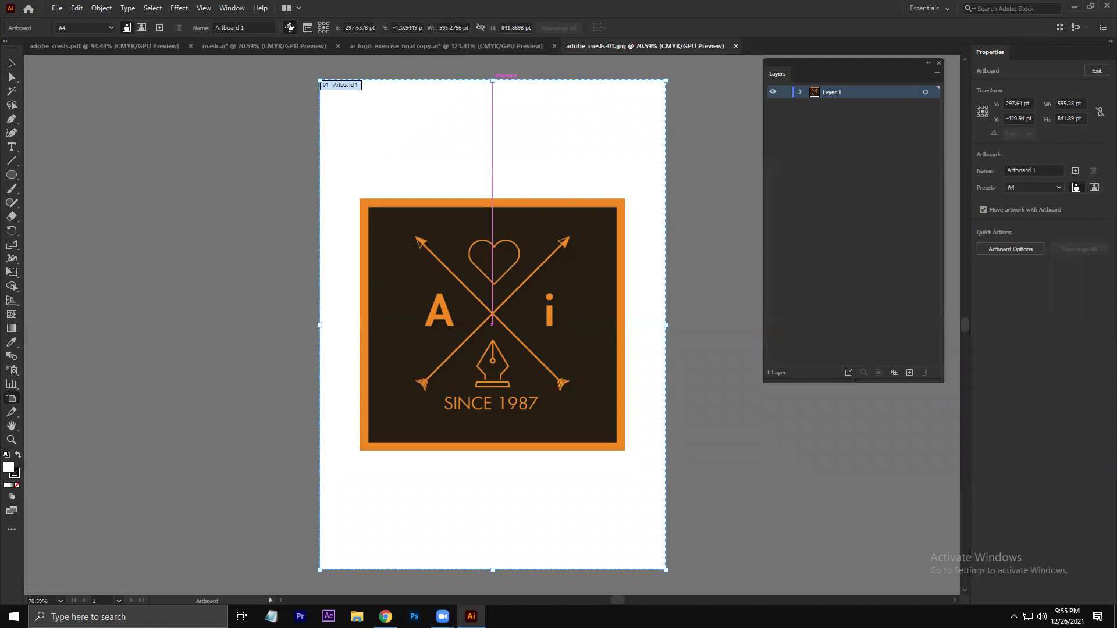
left_click(385, 616)
left_click_drag(492, 80, 497, 198)
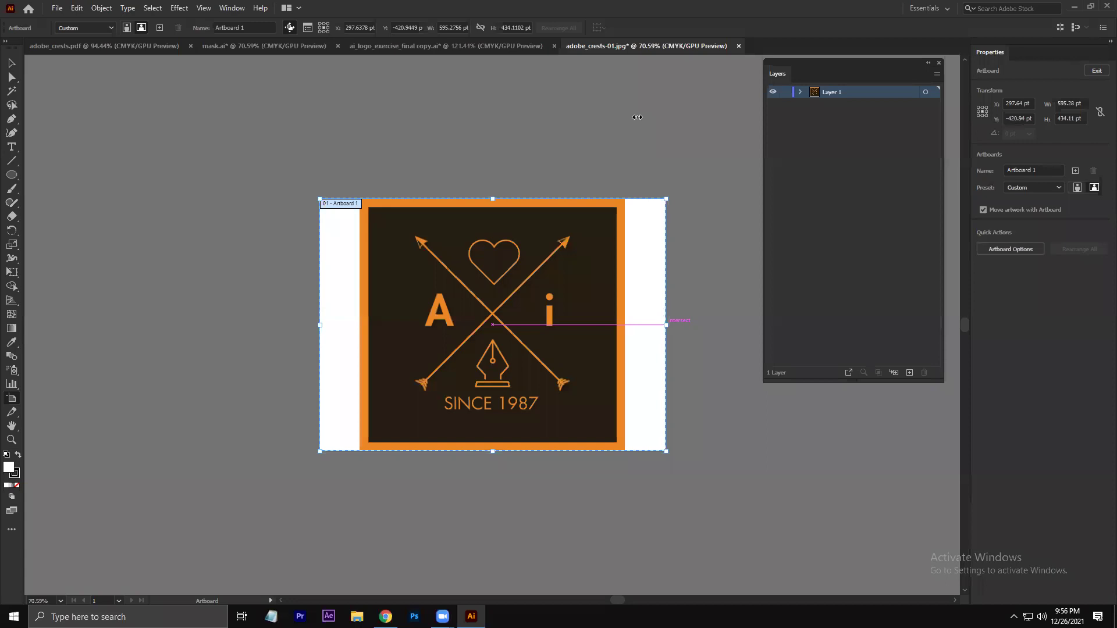
left_click_drag(666, 325, 625, 325)
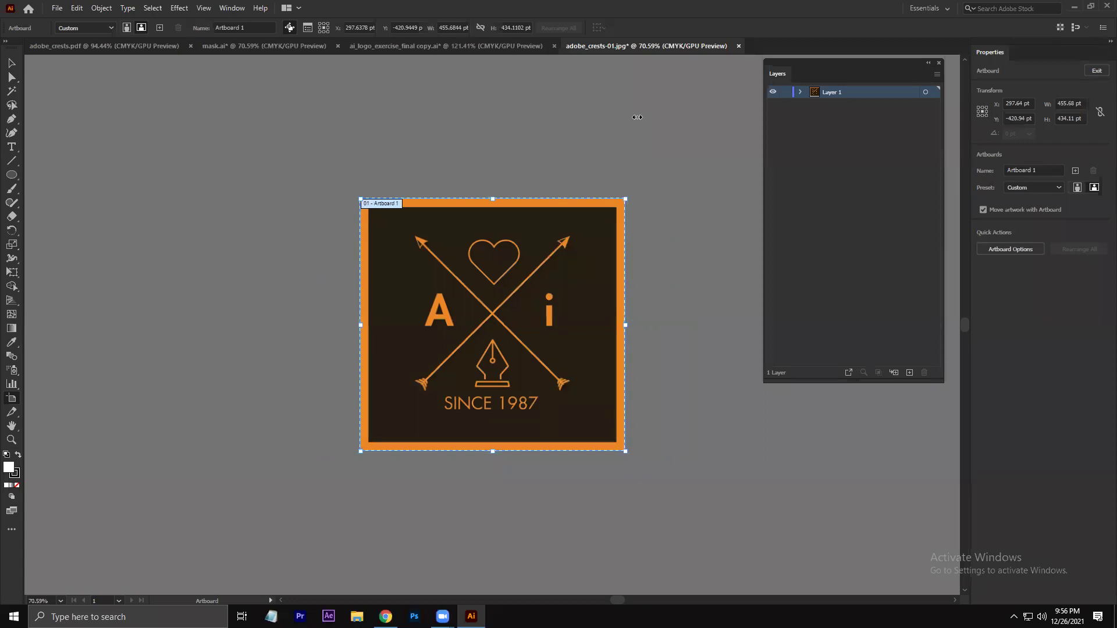
left_click(637, 117)
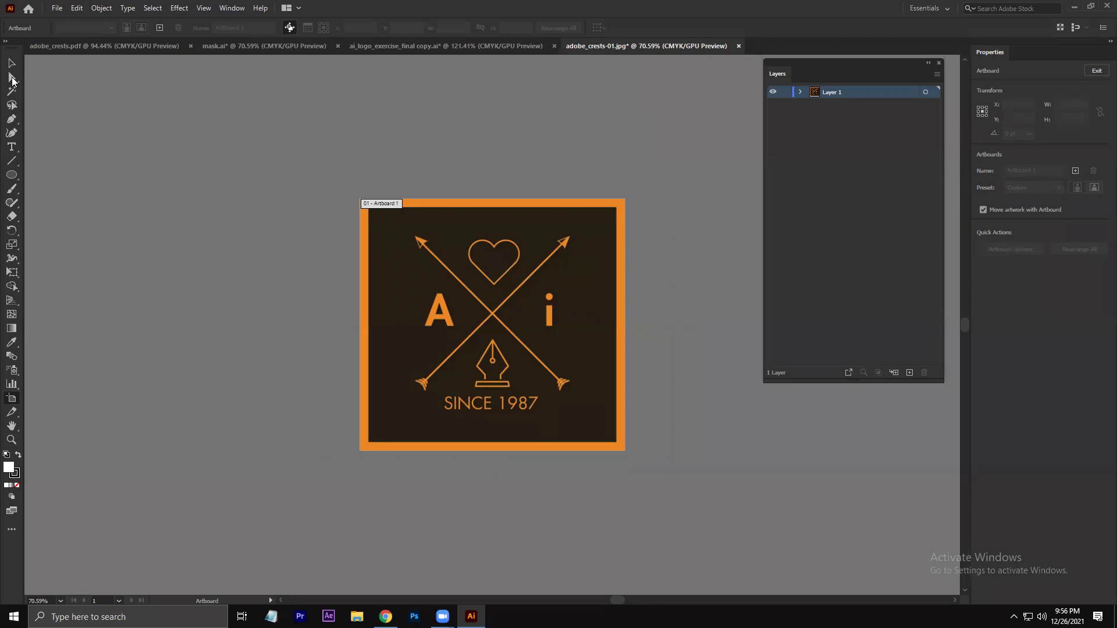
key("Escape")
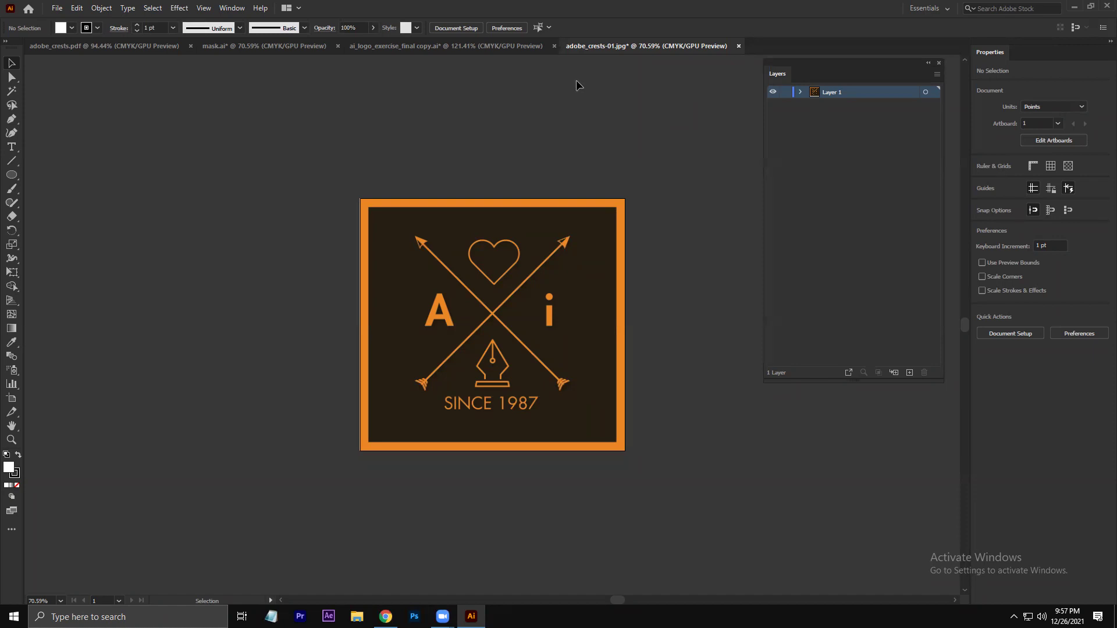
Step: Switch to adobe_crests.pdf and quit Illustrator, discarding the changes to adobe_crests-01.jpg and ai_logo_exercise_final copy.ai
left_click(123, 47)
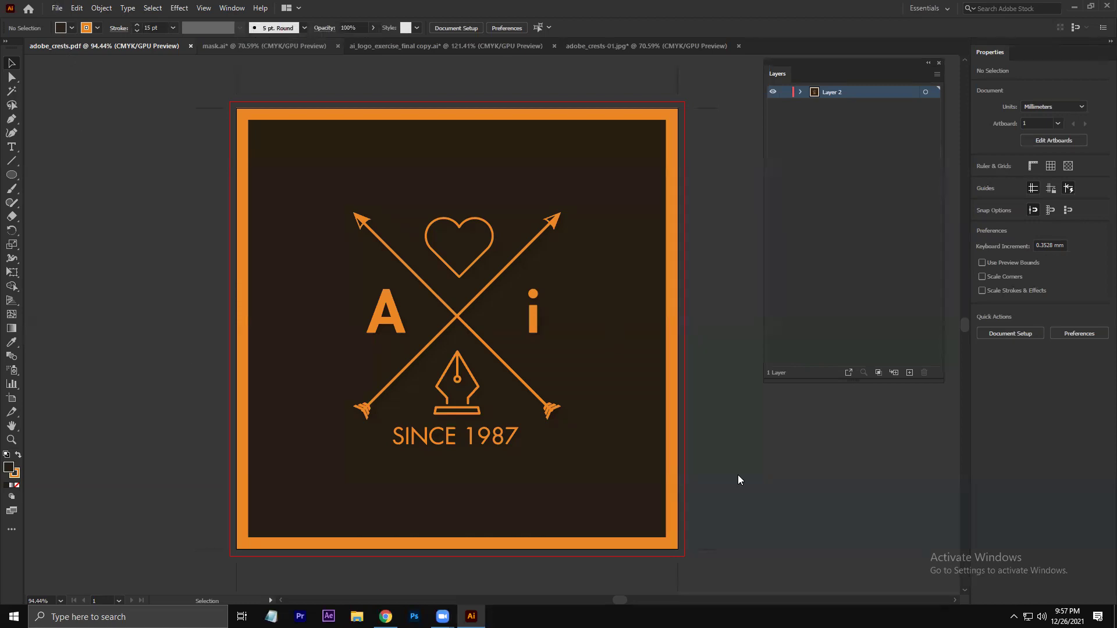
key("ctrl+q")
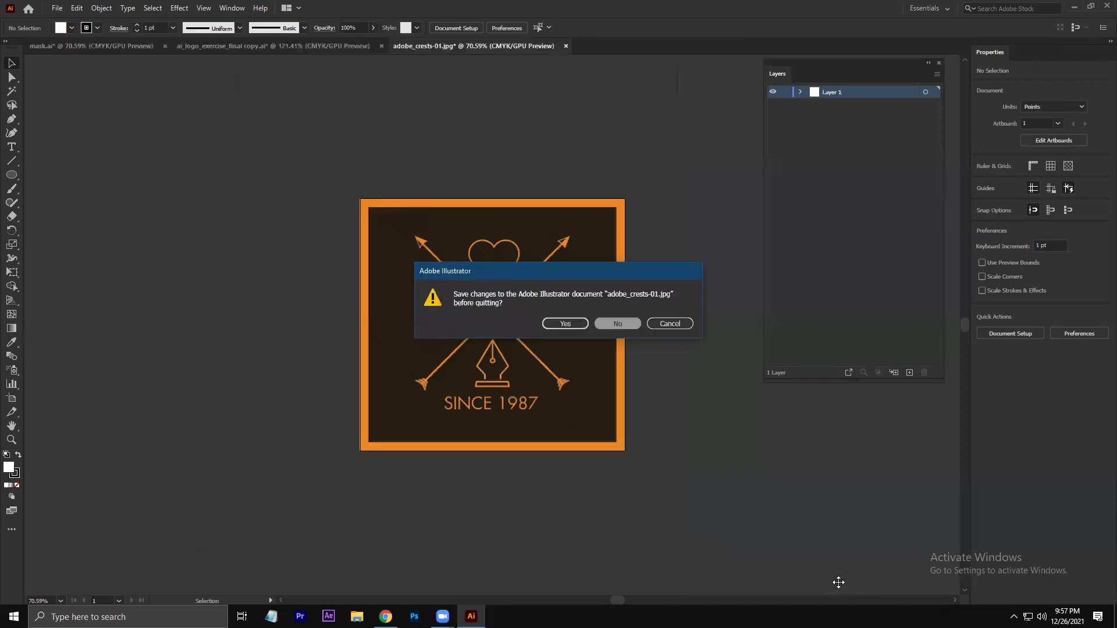
key("n")
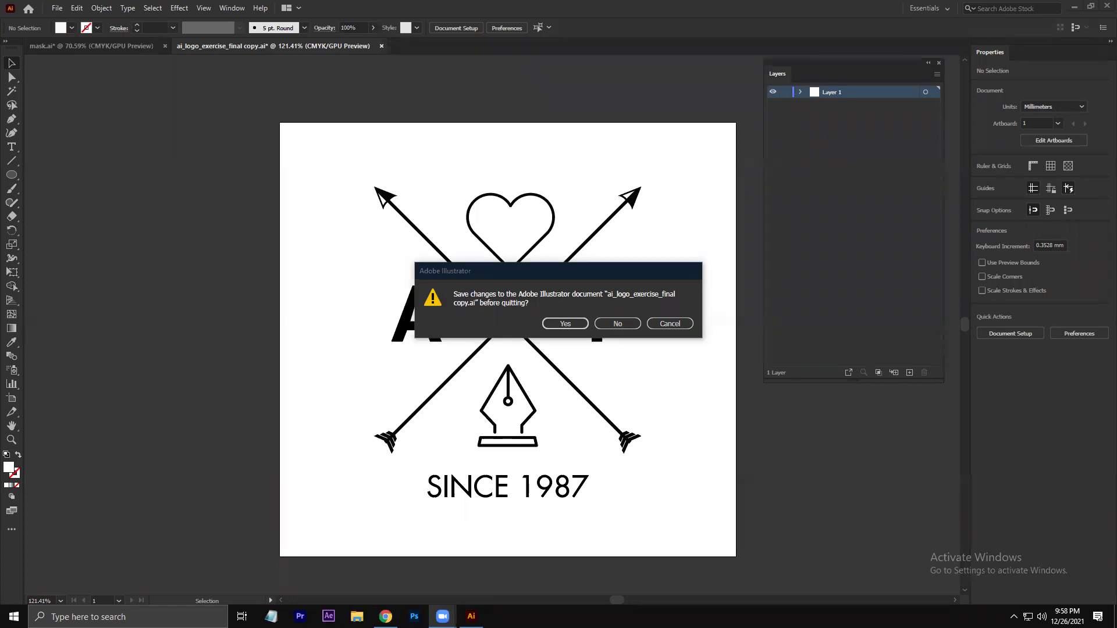
key("n")
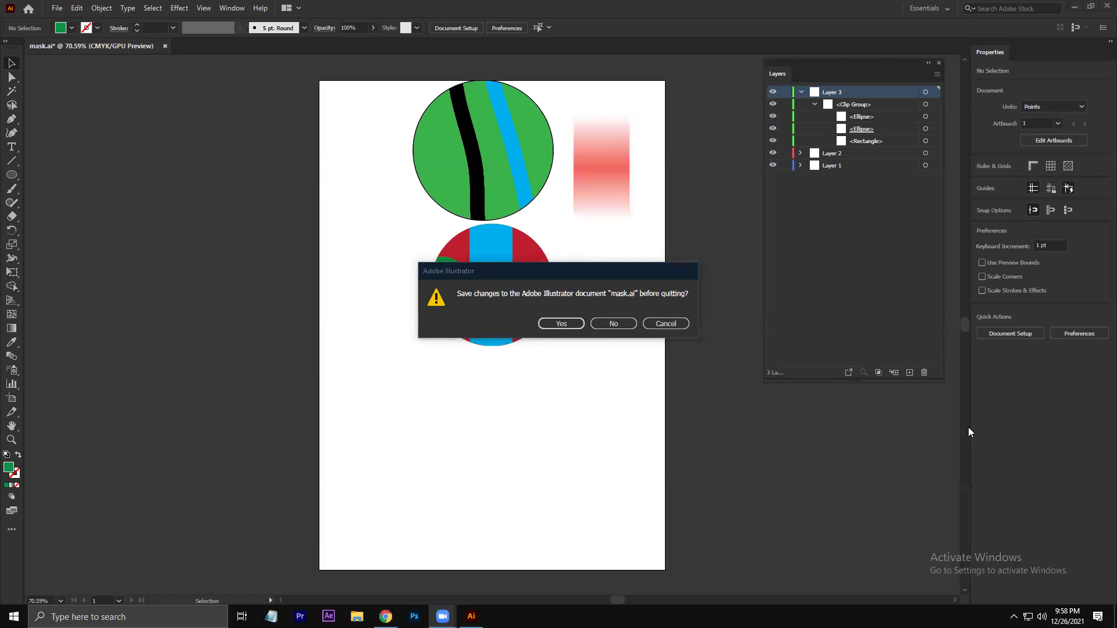